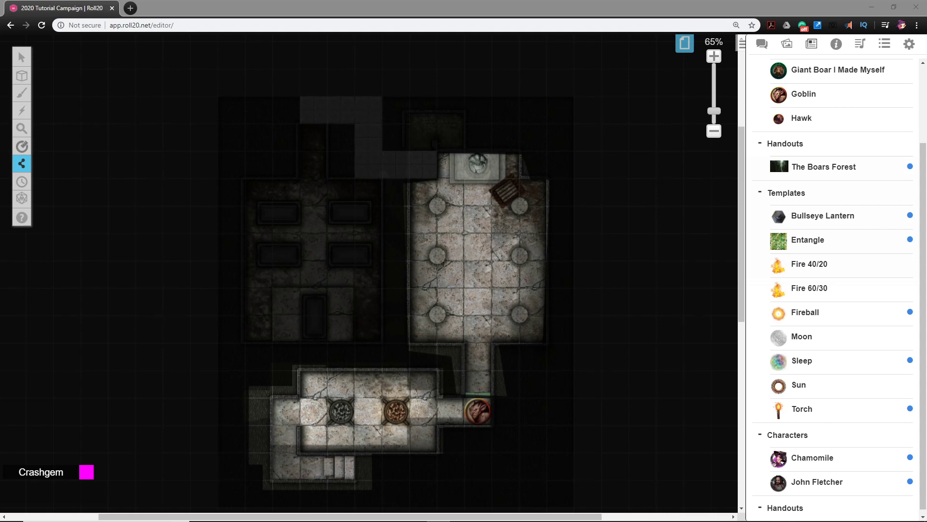
# Use the Select tool to move the token from the corridor back to the west end of the southern room
pyautogui.click(510, 285)
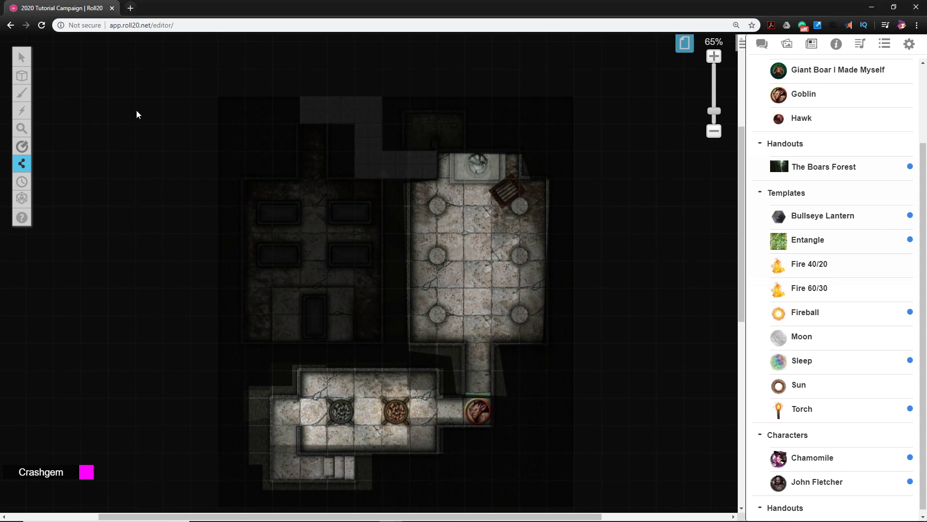
pyautogui.click(57, 50)
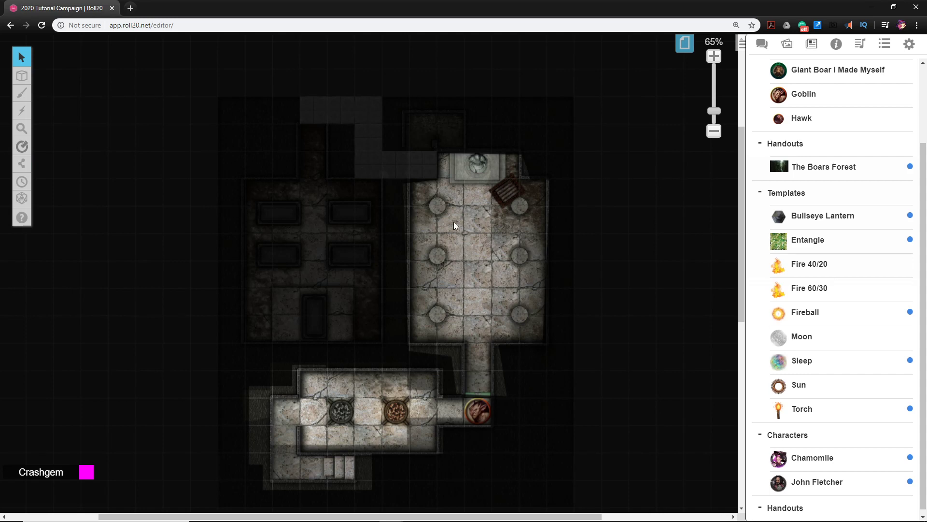
pyautogui.moveTo(453, 225); pyautogui.dragTo(492, 217)
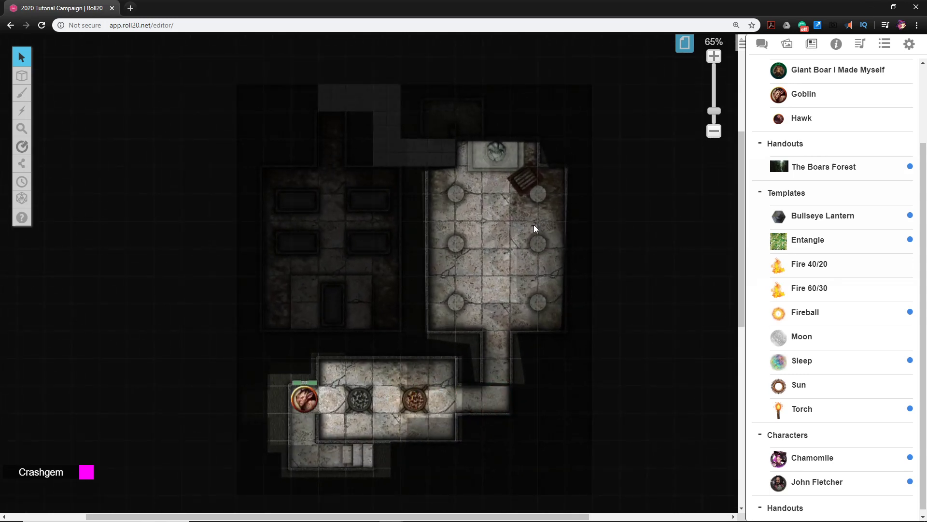
pyautogui.moveTo(530, 240); pyautogui.dragTo(497, 240)
# In the Delian Tomb page settings, disable Fog of War and enable Dynamic Lighting
pyautogui.click(684, 44)
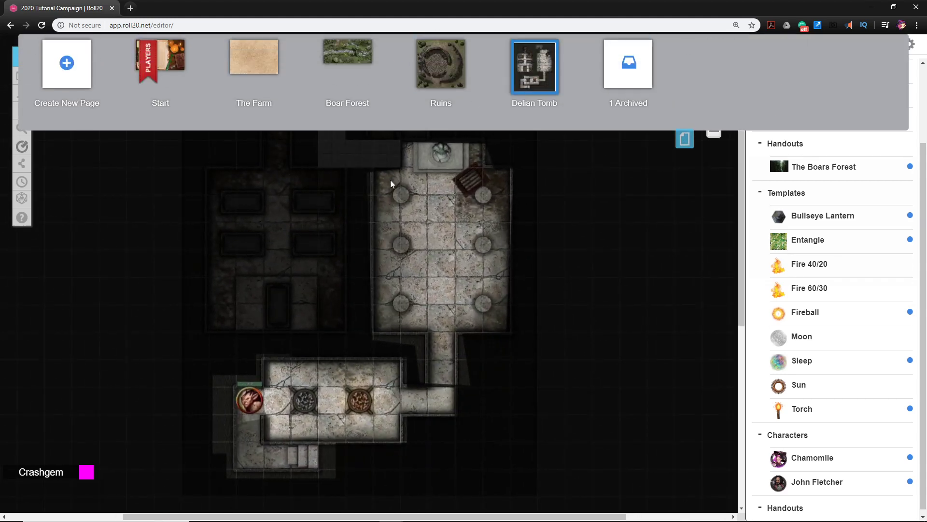
pyautogui.click(499, 49)
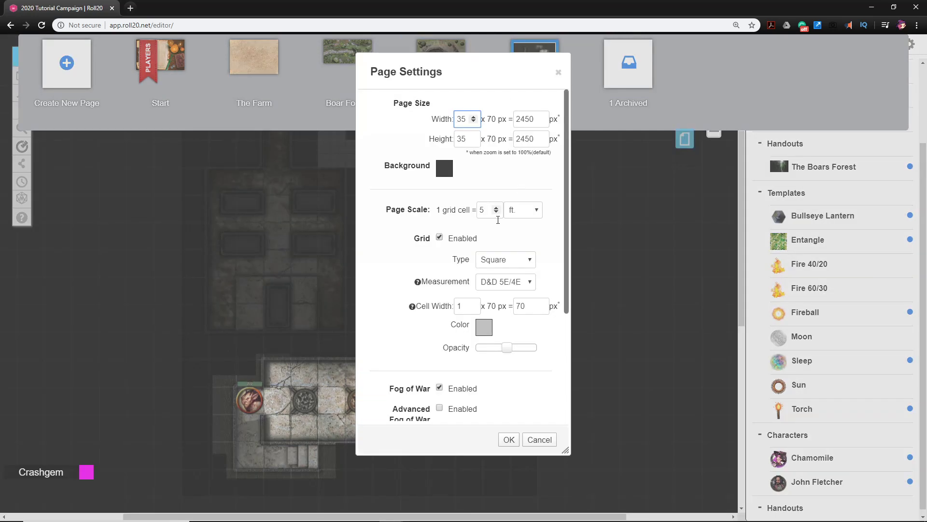
pyautogui.scroll(-3, 464, 251)
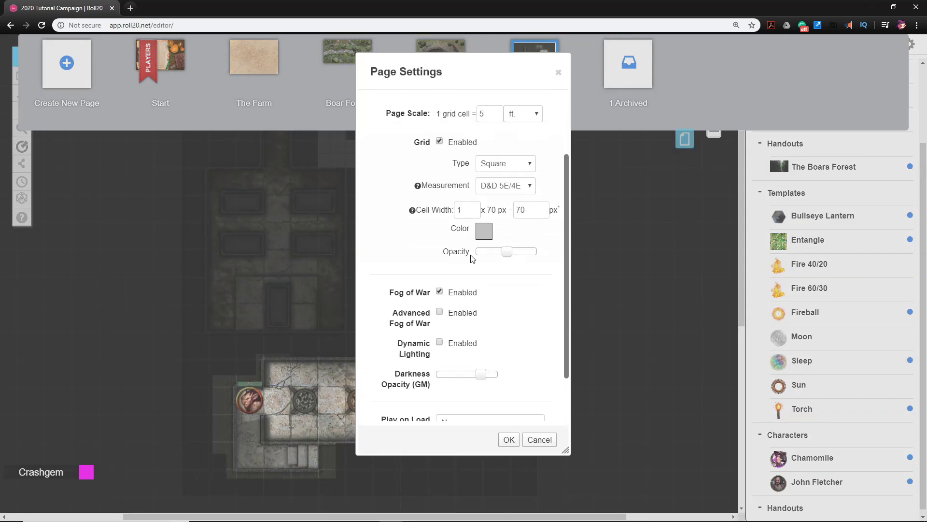
pyautogui.click(440, 242)
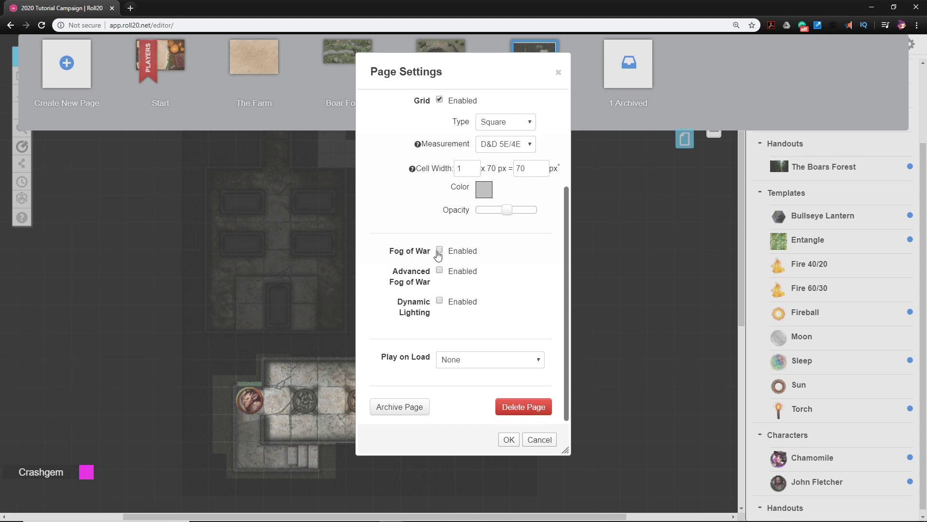
pyautogui.click(439, 300)
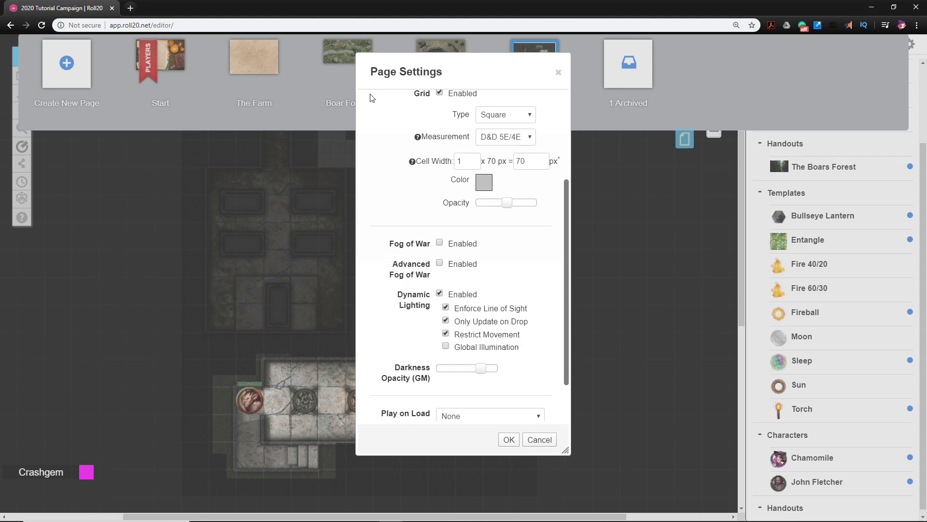
pyautogui.click(509, 439)
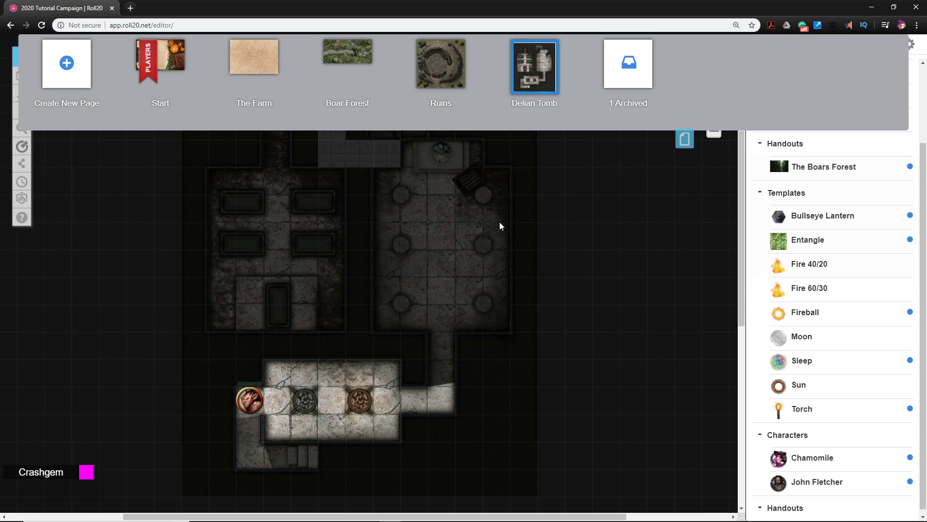
# Lower the Delian Tomb page's GM Darkness Opacity to roughly the middle of its range and save the page settings
pyautogui.moveTo(439, 288); pyautogui.dragTo(459, 314)
pyautogui.moveTo(504, 50)
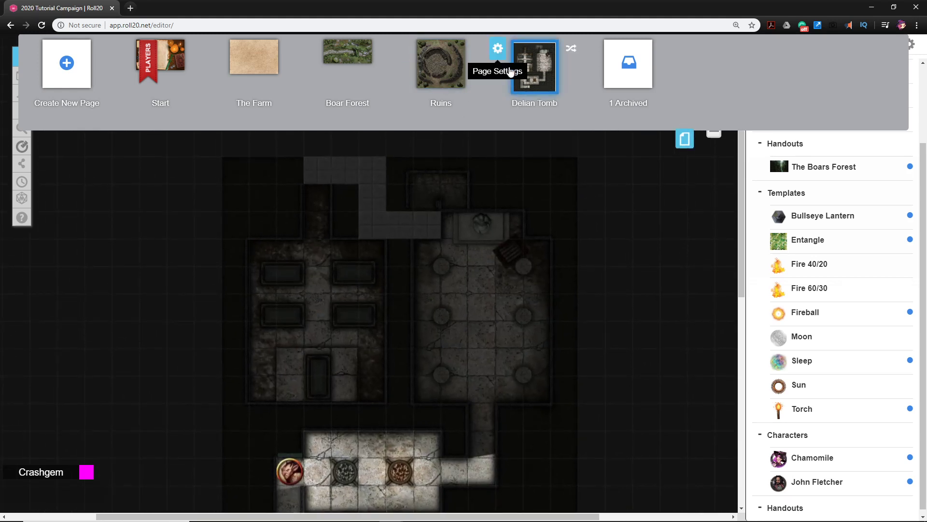
pyautogui.click(500, 50)
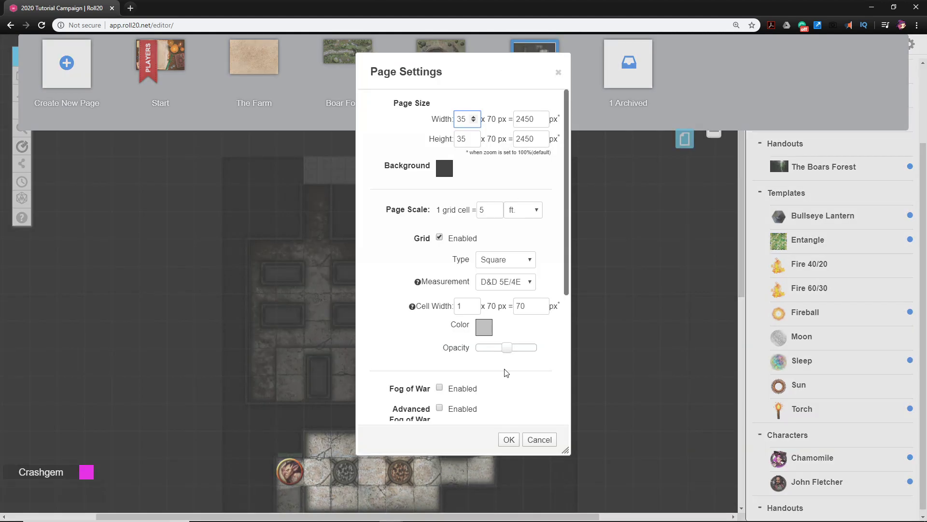
pyautogui.scroll(-4, 507, 329)
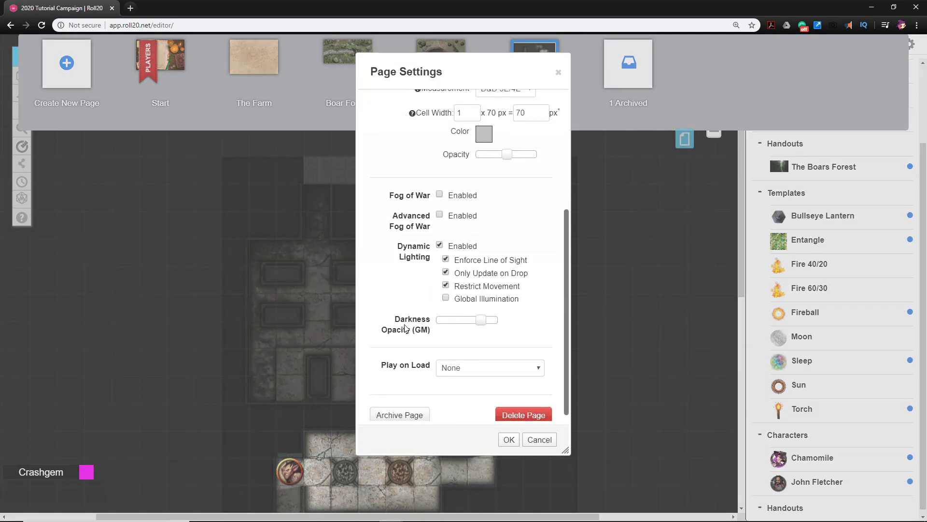
pyautogui.moveTo(481, 321)
pyautogui.mouseDown()
pyautogui.moveTo(461, 325)
pyautogui.moveTo(498, 324)
pyautogui.moveTo(453, 324)
pyautogui.moveTo(465, 327)
pyautogui.mouseUp()
pyautogui.click(509, 439)
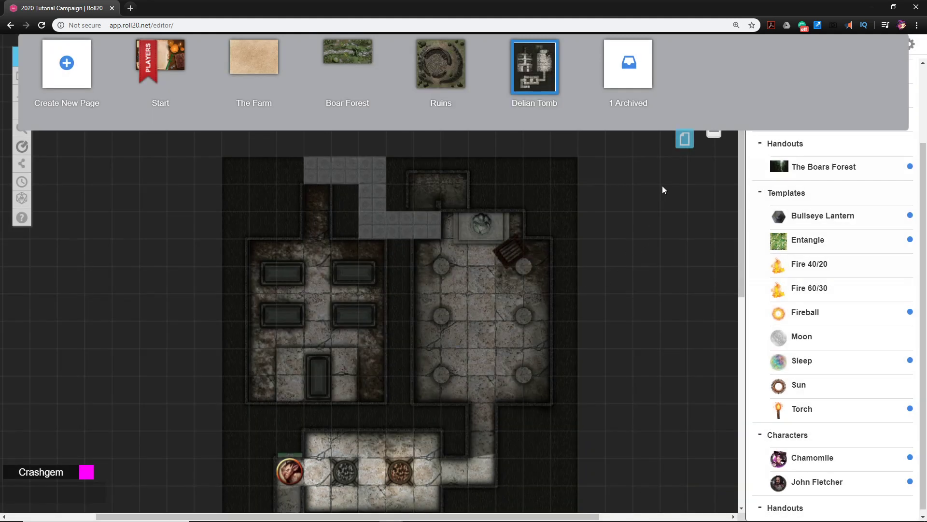
pyautogui.click(685, 139)
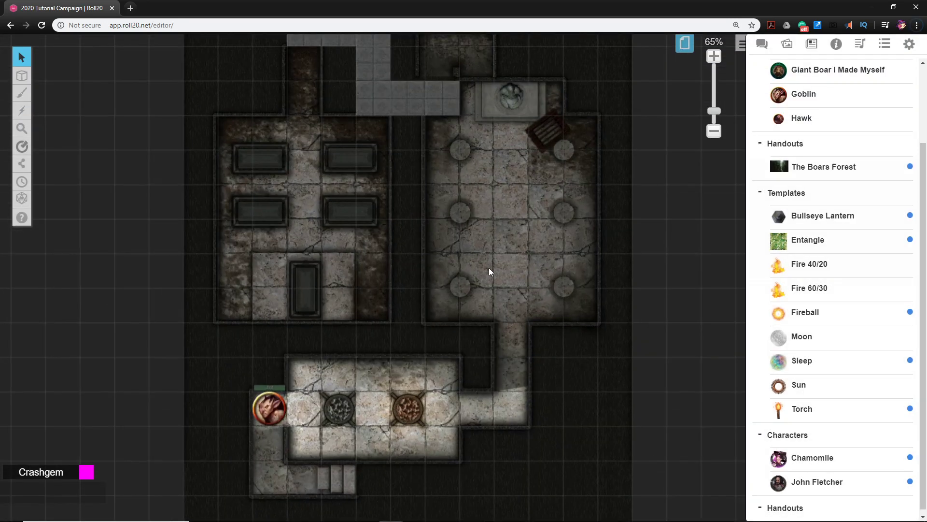
pyautogui.scroll(4, 489, 267)
pyautogui.scroll(-3, 545, 382)
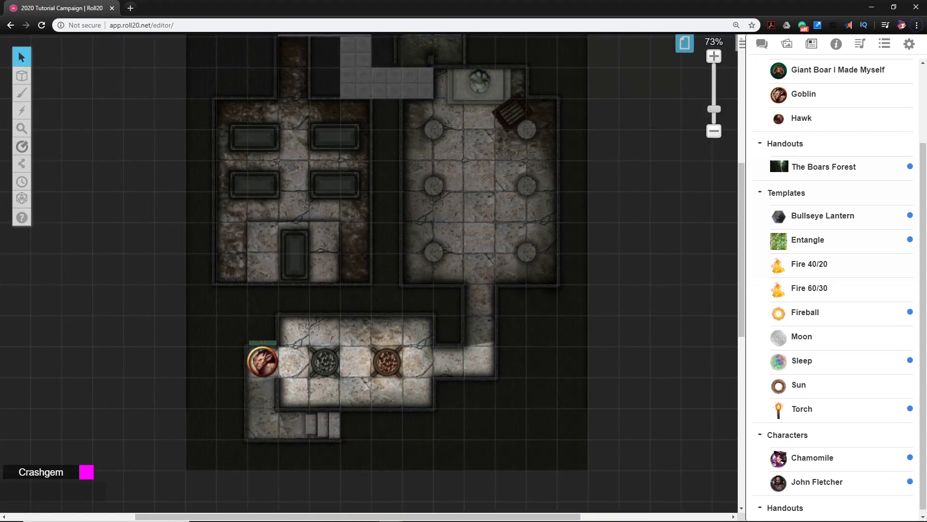
# Switch to The_Delian_Tomb.pdf in Adobe Acrobat and review the lettered map and the room descriptions, then return to the Roll20 map
pyautogui.hotkey('alt', 'Tab')
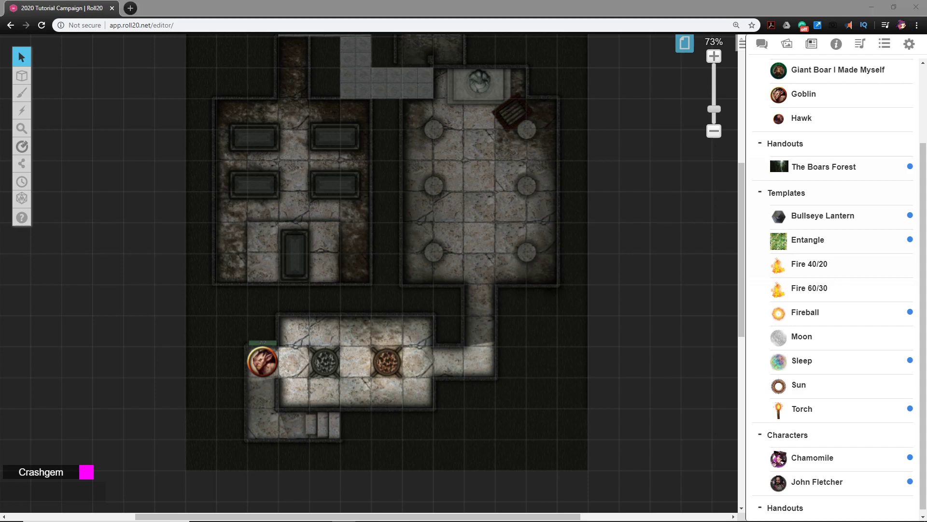
pyautogui.moveTo(926, 48); pyautogui.dragTo(535, 23)
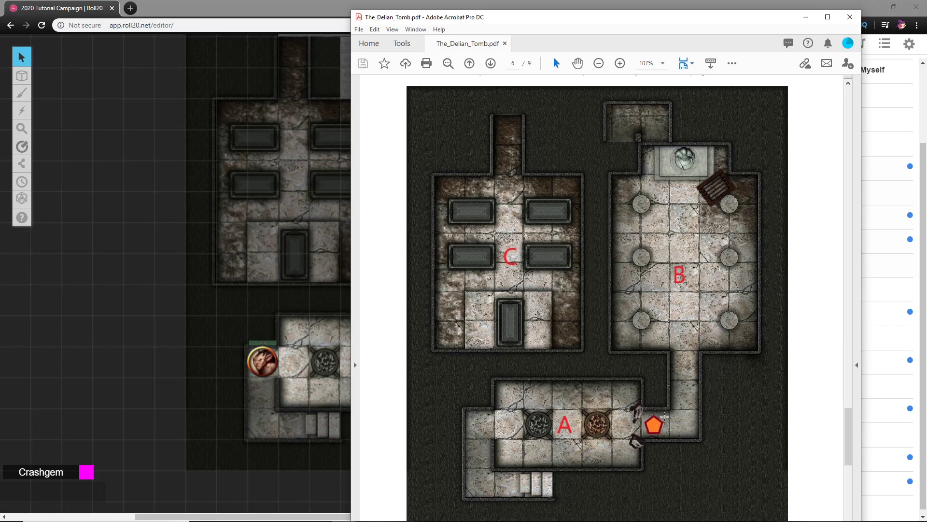
pyautogui.scroll(-4, 580, 256)
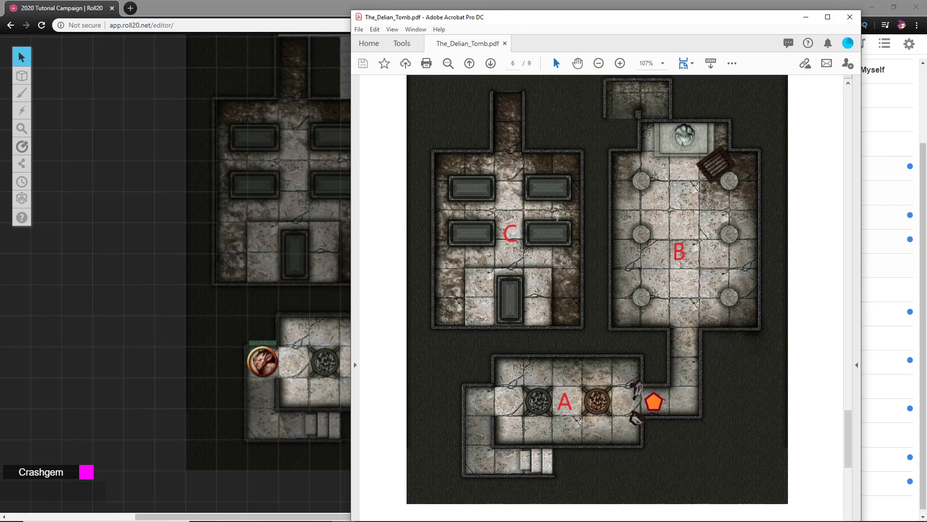
pyautogui.scroll(-10, 583, 258)
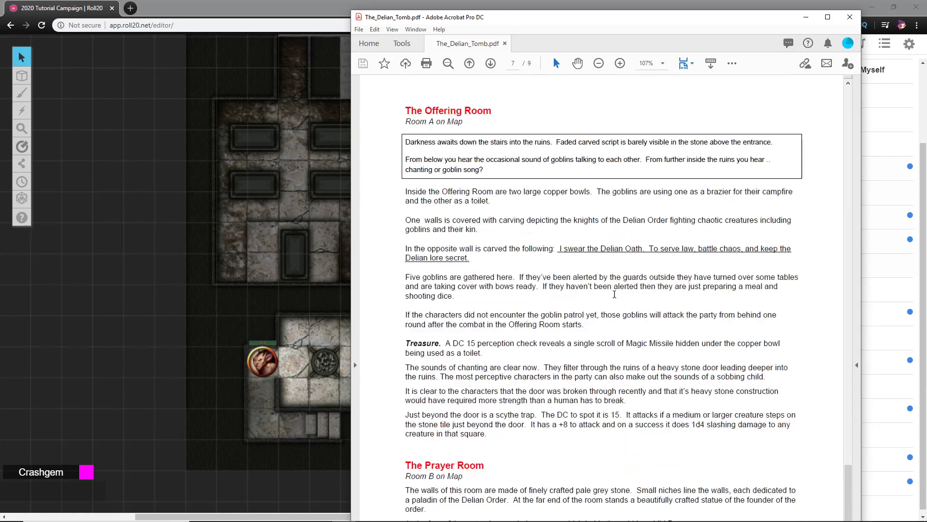
pyautogui.scroll(-6, 618, 310)
pyautogui.scroll(6, 625, 290)
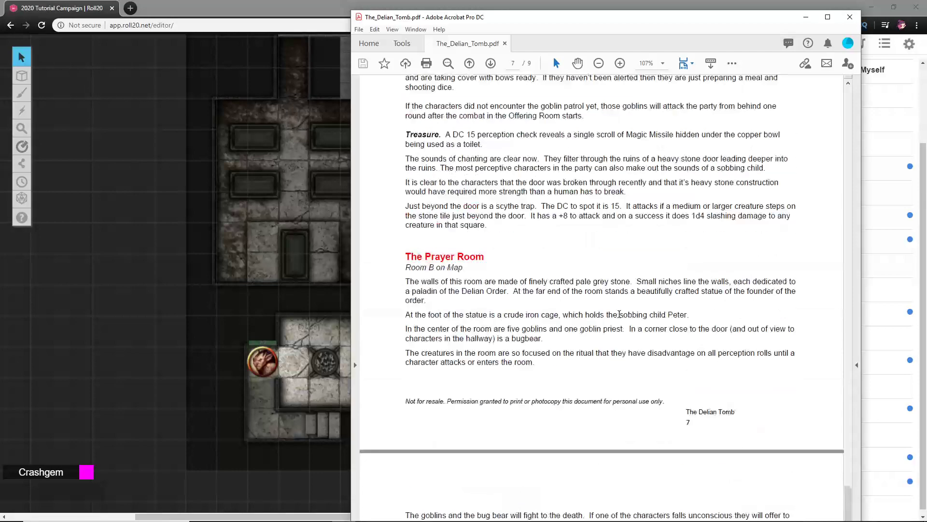
pyautogui.scroll(10, 625, 289)
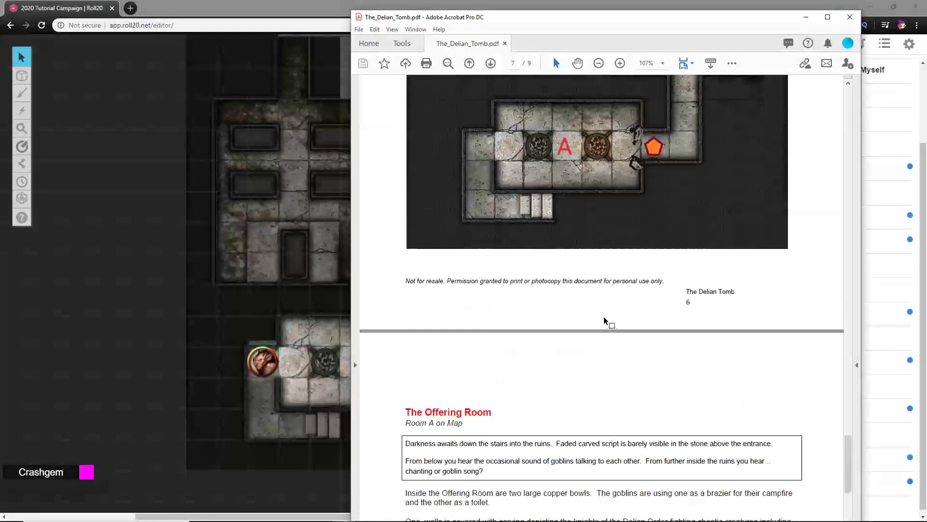
pyautogui.scroll(1, 604, 317)
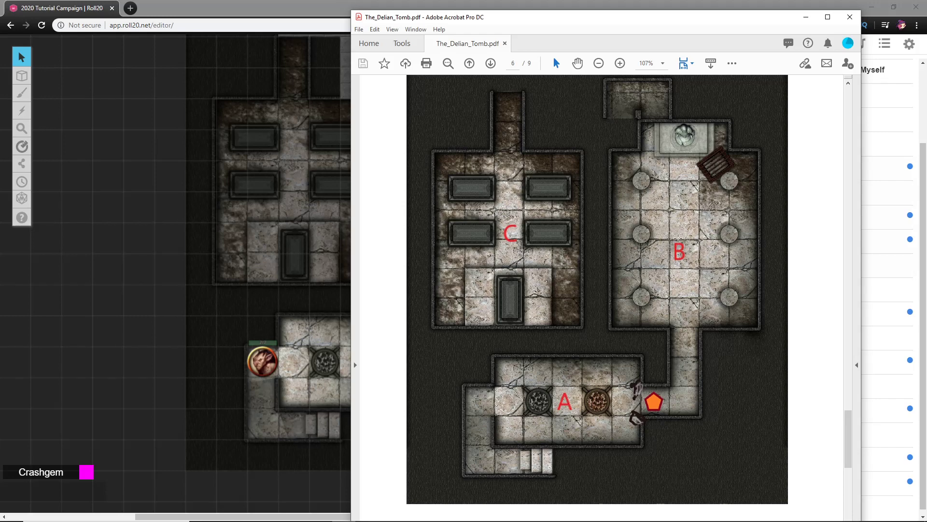
pyautogui.moveTo(556, 18); pyautogui.dragTo(922, 86)
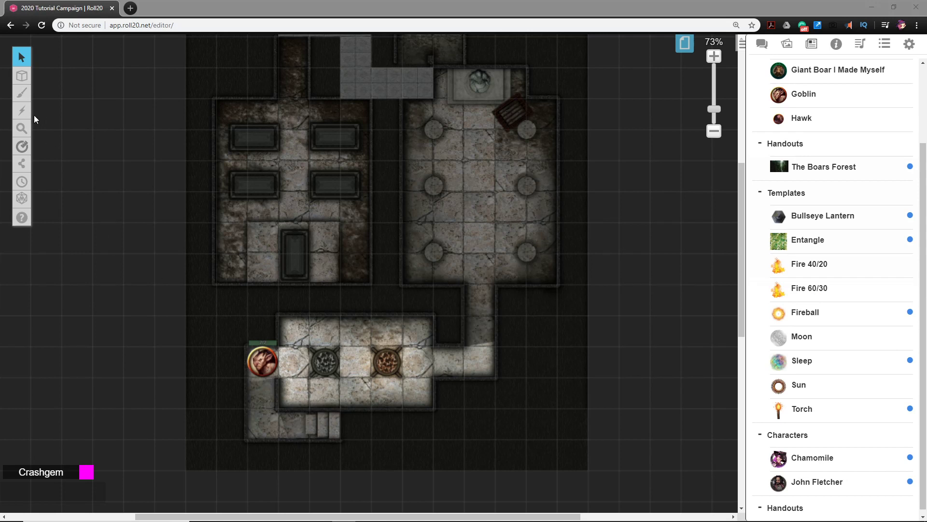
pyautogui.moveTo(28, 172)
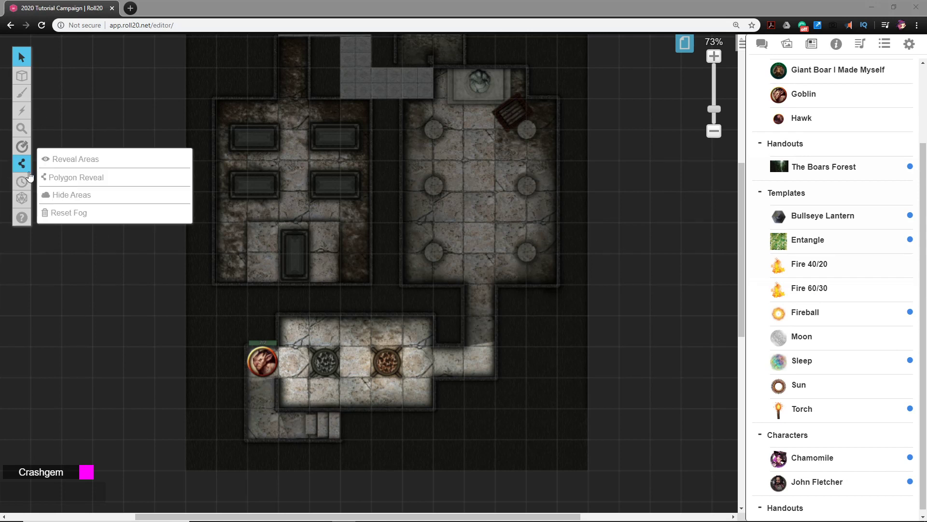
pyautogui.moveTo(21, 96)
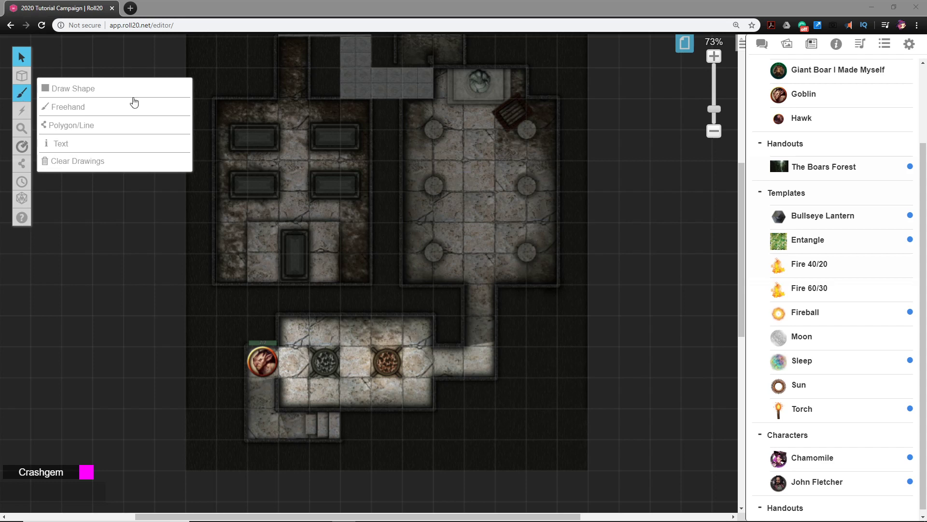
pyautogui.scroll(1, 485, 268)
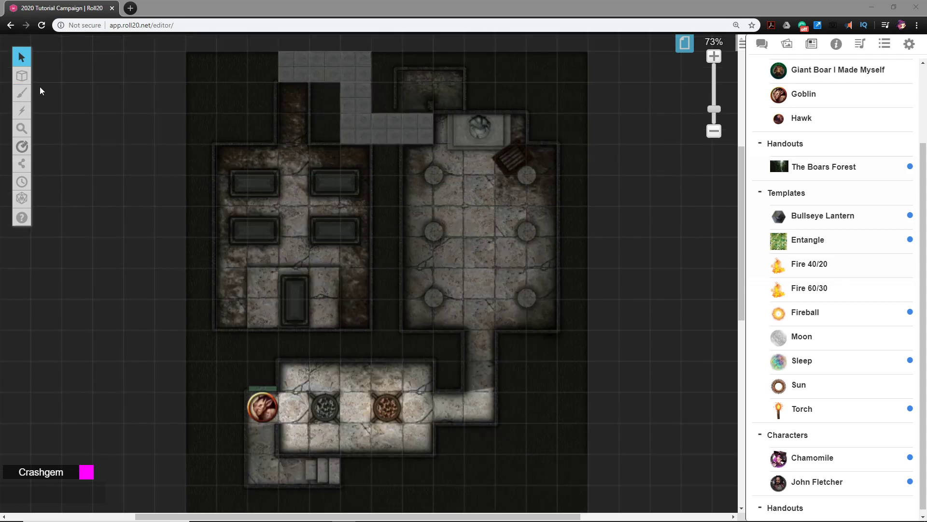
# Switch to the GM Info Overlay layer and adjust the GM Overlay Opacity
pyautogui.moveTo(22, 75)
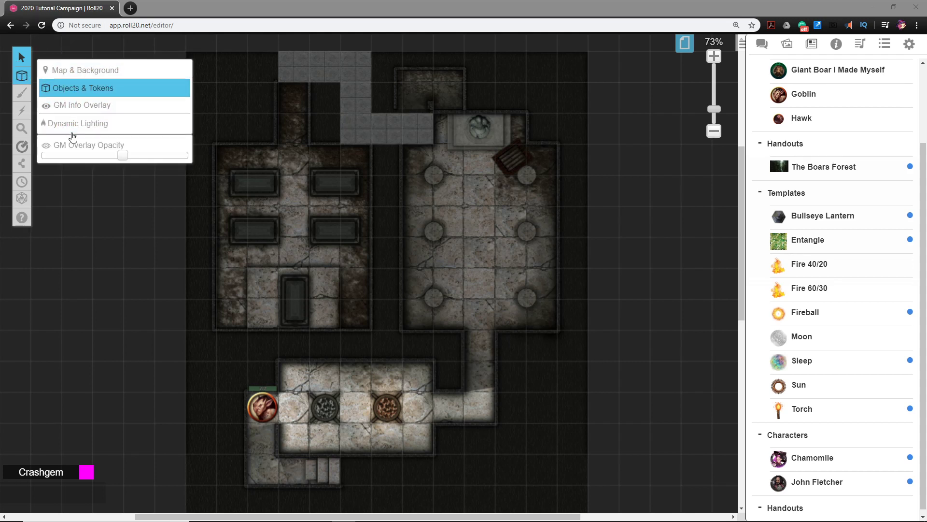
pyautogui.click(82, 107)
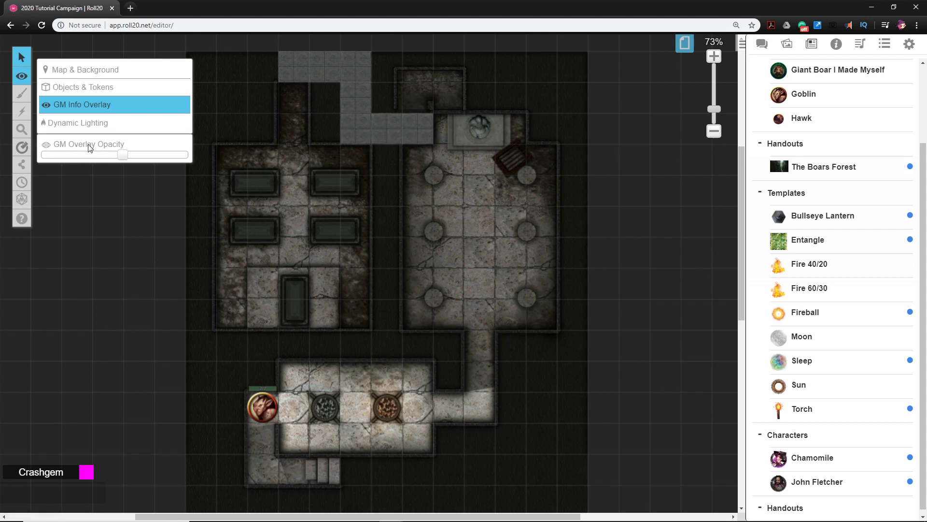
pyautogui.moveTo(116, 155)
pyautogui.mouseDown()
pyautogui.moveTo(151, 155)
pyautogui.moveTo(133, 155)
pyautogui.moveTo(156, 168)
pyautogui.moveTo(73, 168)
pyautogui.moveTo(141, 168)
pyautogui.moveTo(126, 168)
pyautogui.mouseUp()
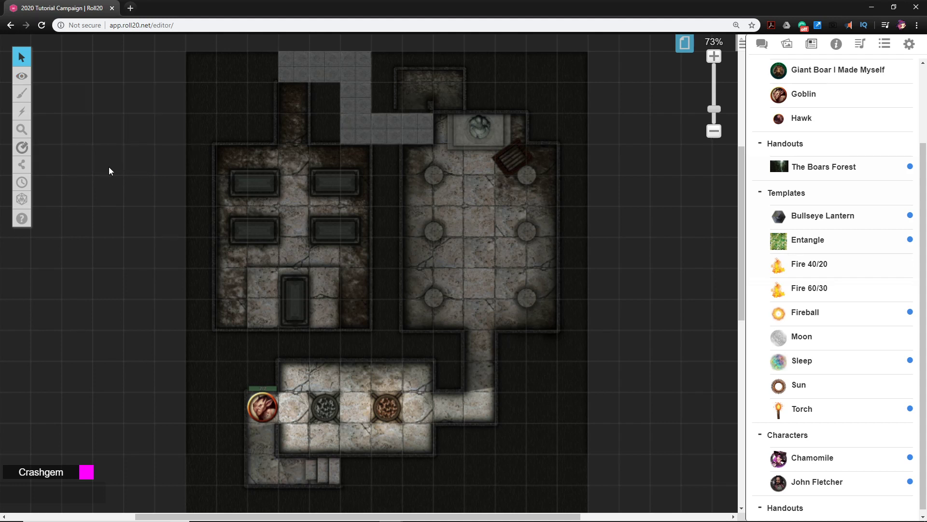
pyautogui.moveTo(20, 76)
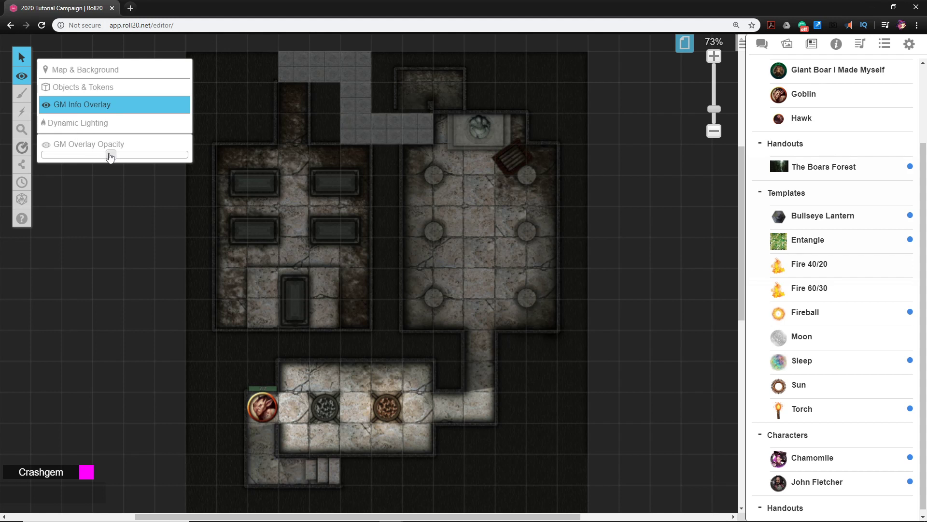
pyautogui.moveTo(131, 159); pyautogui.dragTo(160, 162)
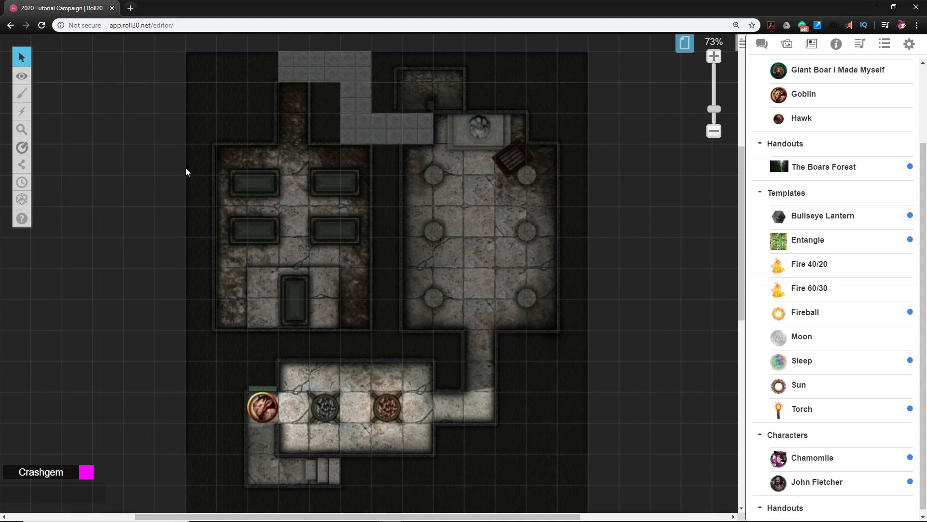
# Draw the room letters A, B and C freehand in green, one in each of the three main tomb rooms
pyautogui.click(63, 89)
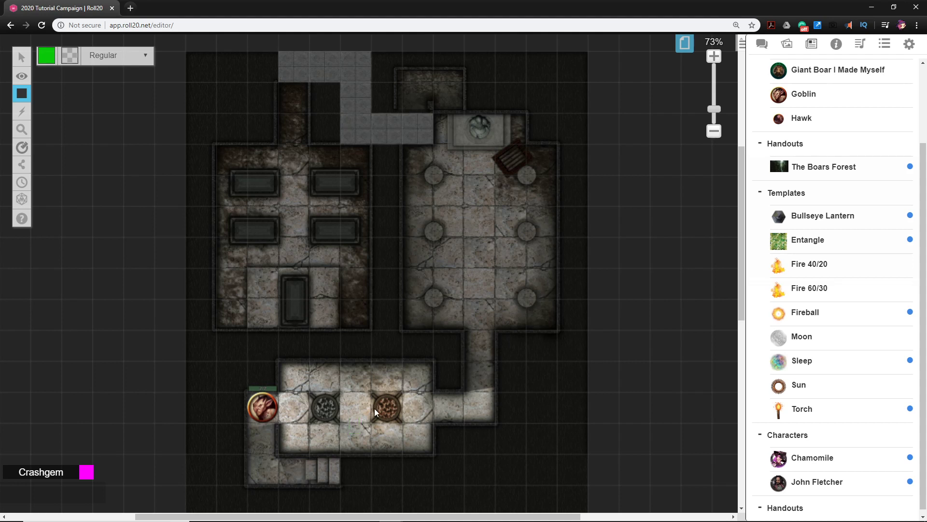
pyautogui.moveTo(21, 93)
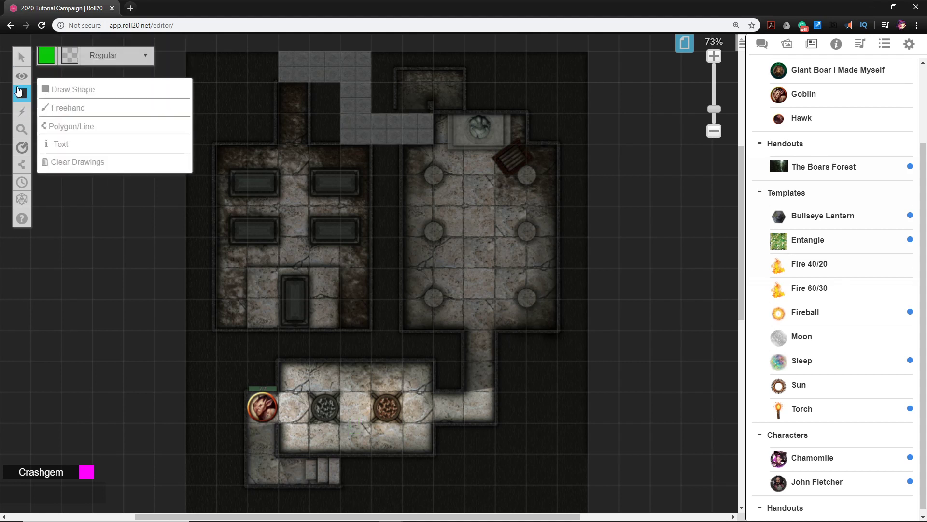
pyautogui.click(52, 109)
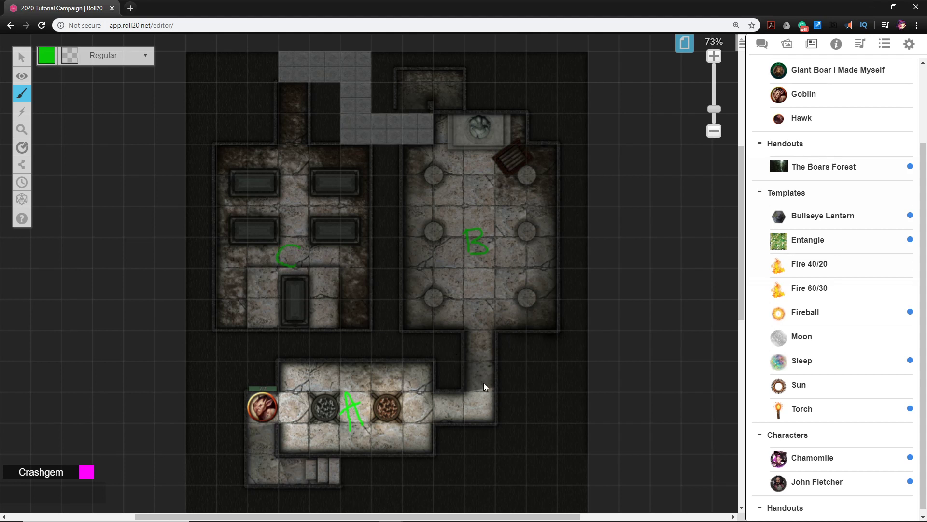
# Activate the Text tool and configure it for white Arial text at size 56
pyautogui.moveTo(21, 97)
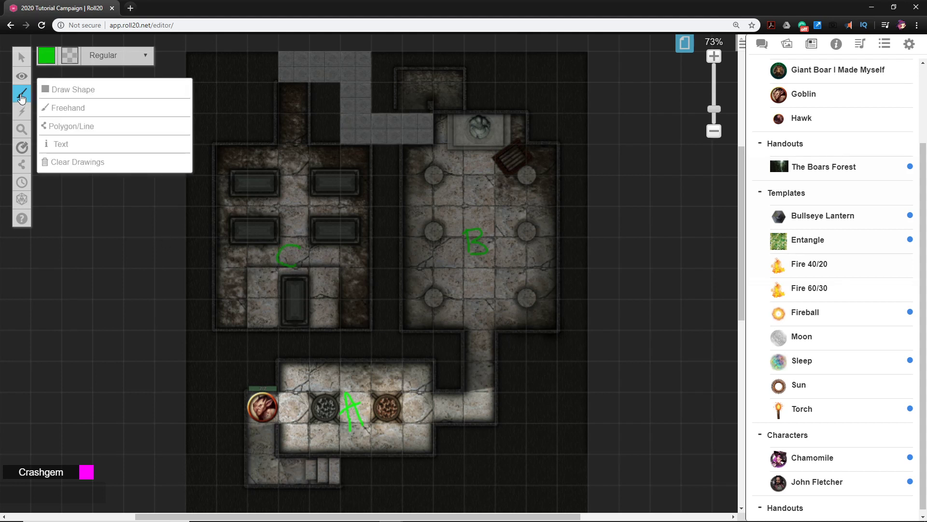
pyautogui.click(62, 147)
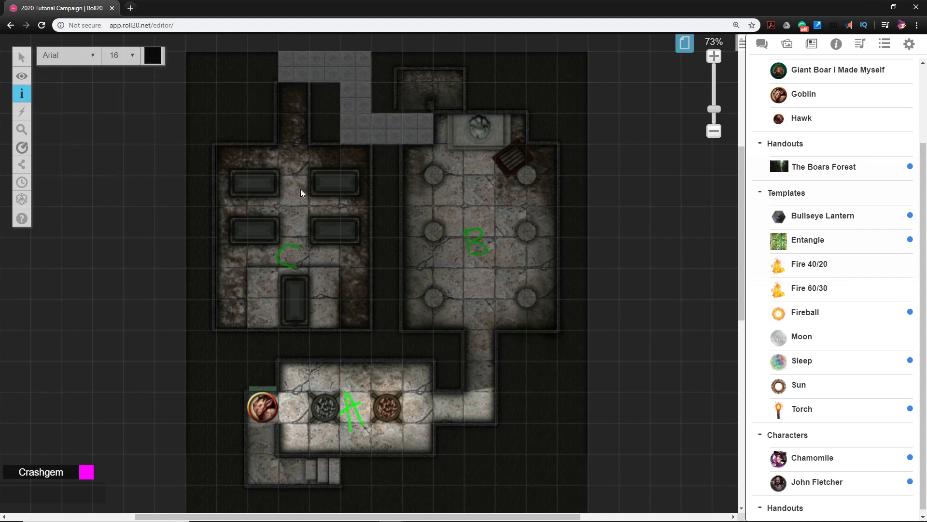
pyautogui.click(152, 59)
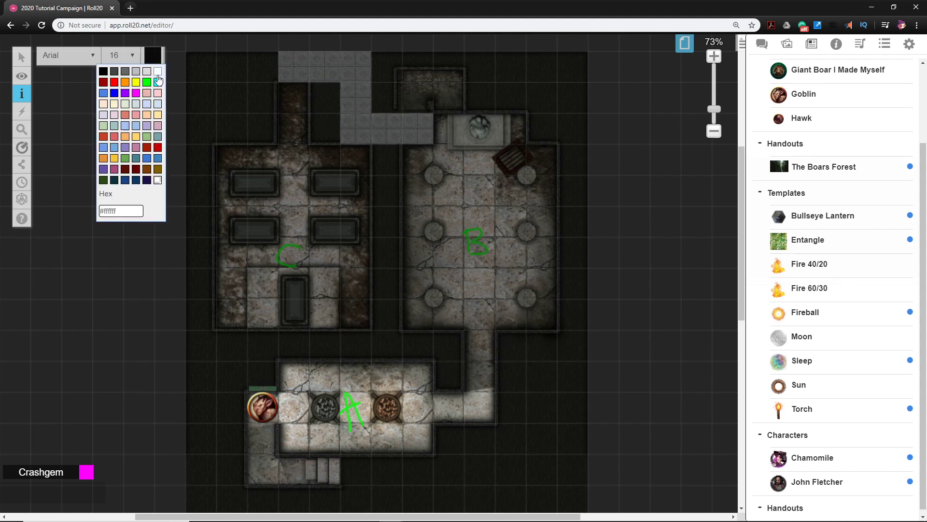
pyautogui.click(158, 72)
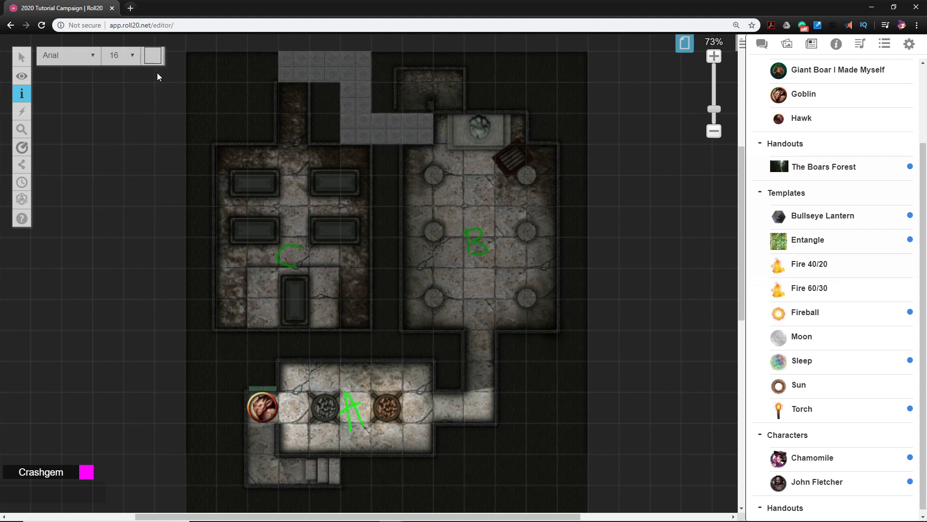
pyautogui.click(91, 56)
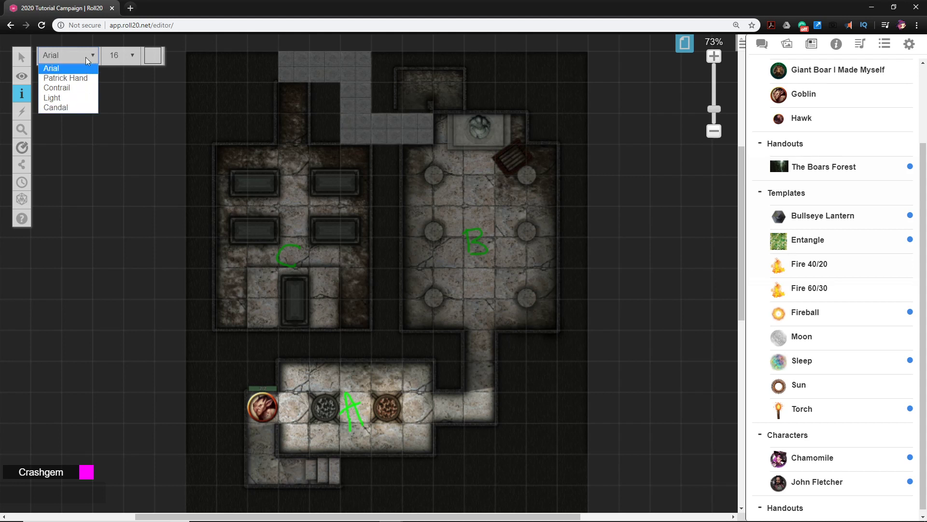
pyautogui.click(129, 55)
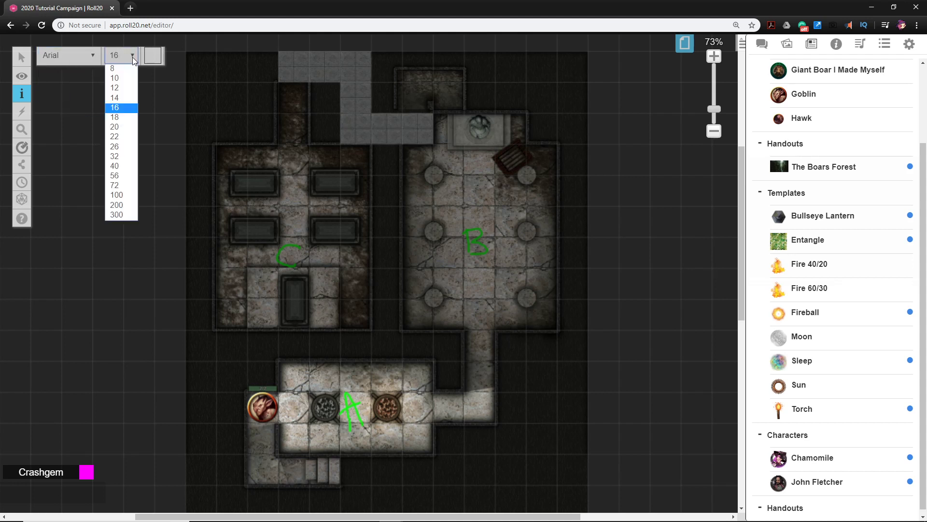
pyautogui.click(123, 173)
# Place the text labels A, B and C in the corresponding rooms beside the hand-drawn letters
pyautogui.click(420, 405)
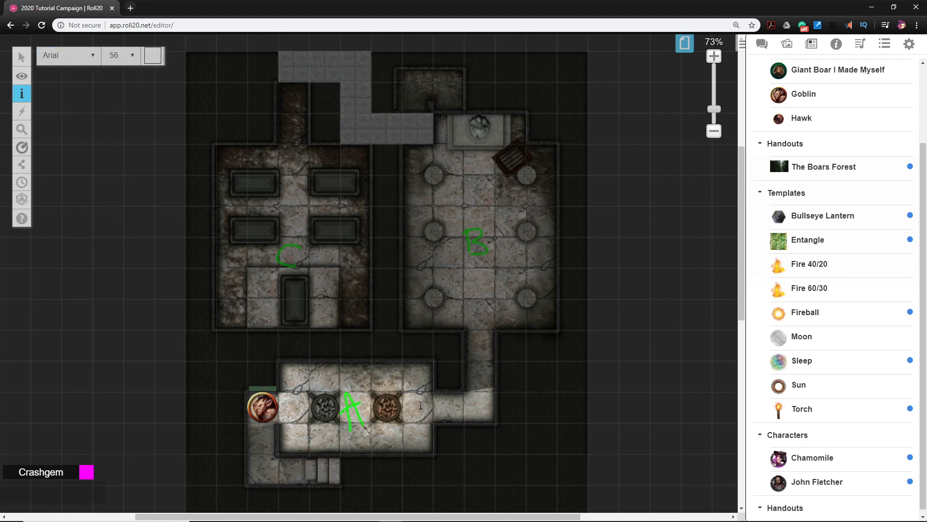
pyautogui.write('A')
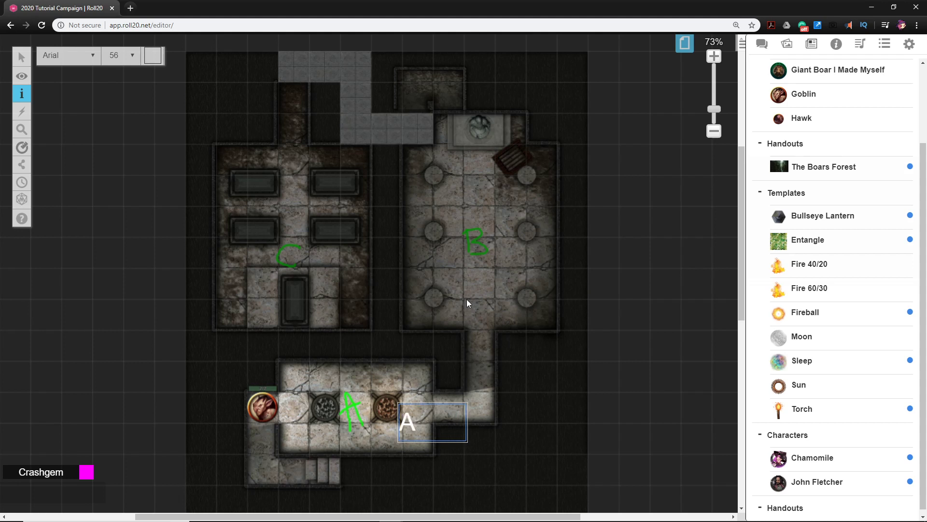
pyautogui.click(483, 284)
pyautogui.write('b')
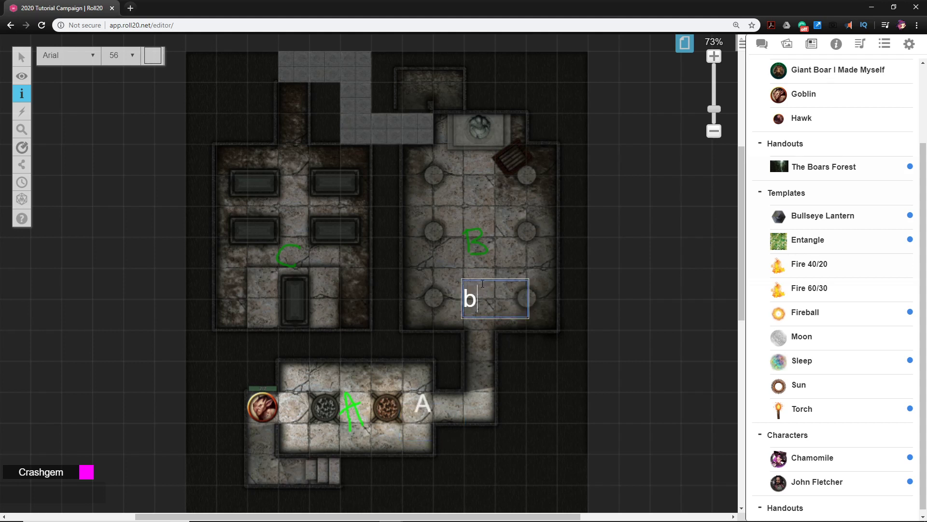
pyautogui.press('BackSpace')
pyautogui.write('B')
pyautogui.click(295, 221)
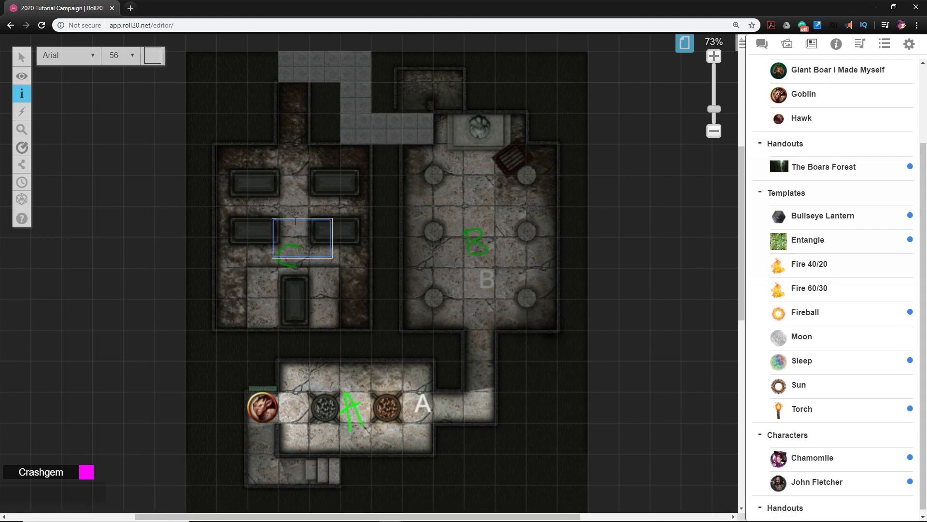
pyautogui.write('C')
pyautogui.press('BackSpace')
pyautogui.write('C')
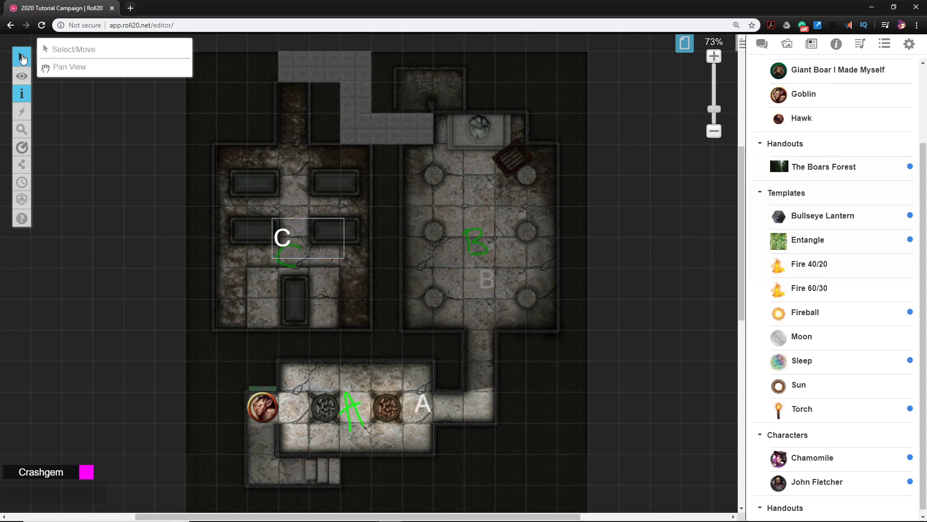
# Move the typed C label onto the nearby sarcophagus to its right and deselect it
pyautogui.click(58, 47)
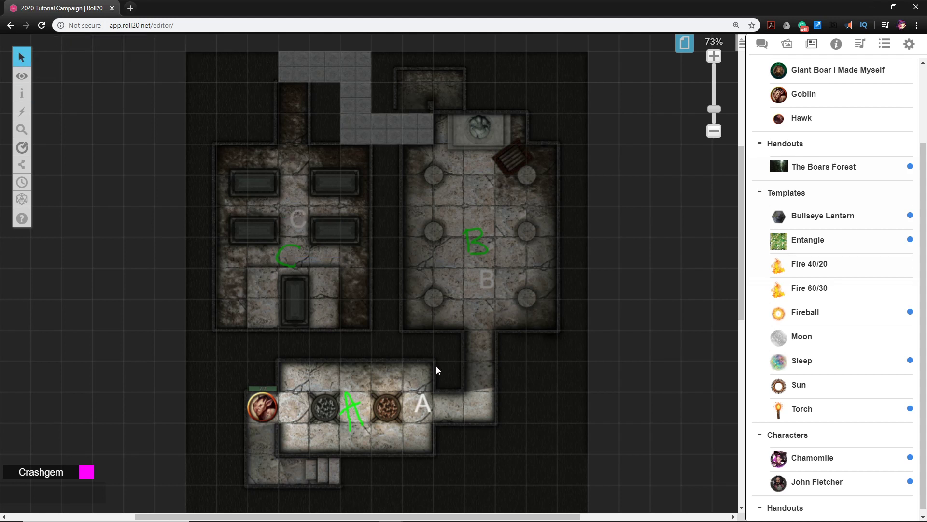
pyautogui.moveTo(305, 224); pyautogui.dragTo(337, 237)
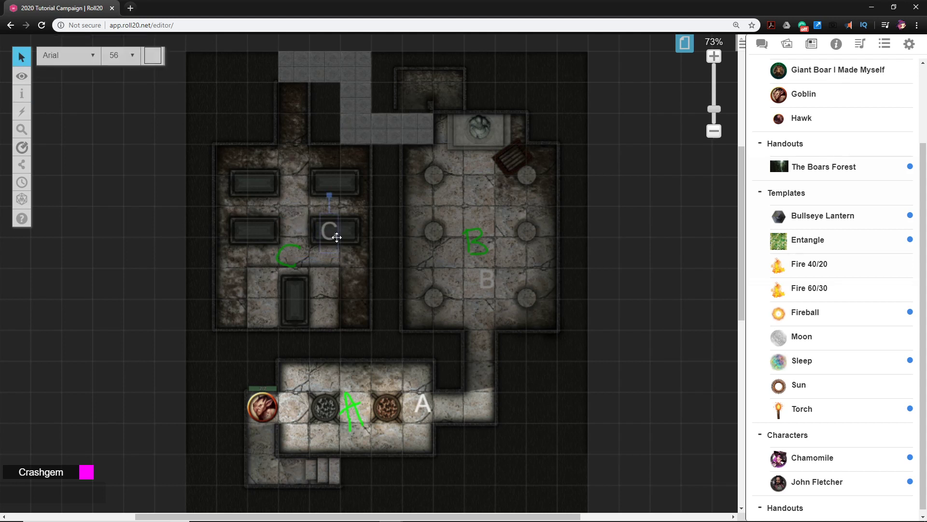
pyautogui.click(523, 357)
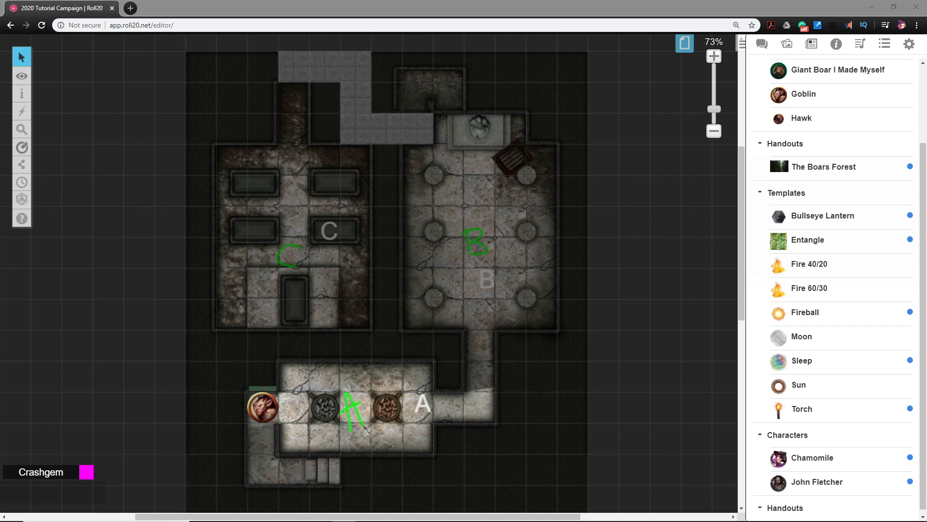
# Add a text block below the map with room A's description, from "A. Darkness awaits down the stairs into the ruins" to "chanting or goblin song?"
pyautogui.scroll(-4, 425, 264)
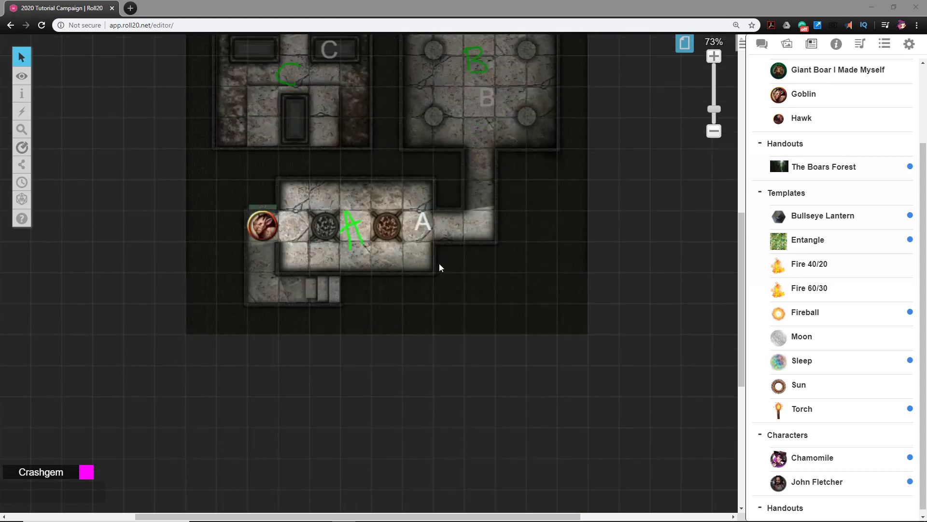
pyautogui.scroll(1, 408, 263)
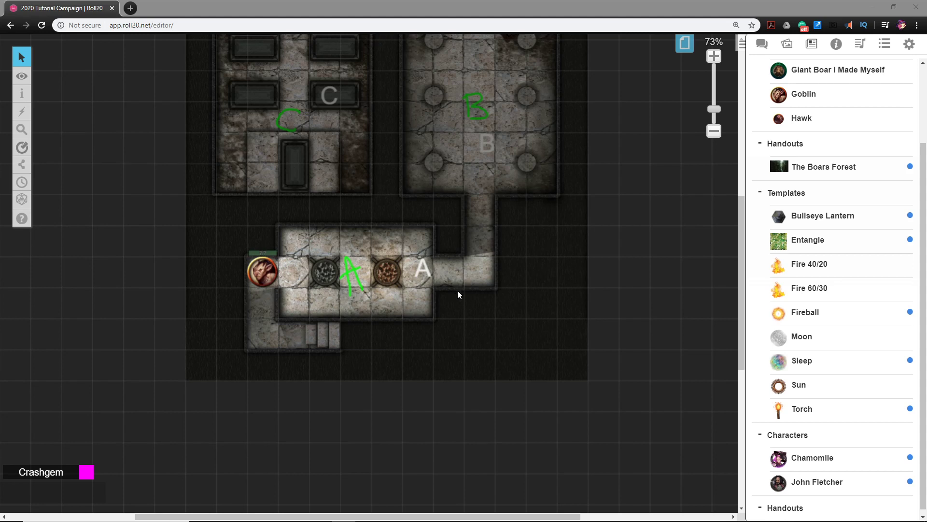
pyautogui.scroll(-1, 450, 258)
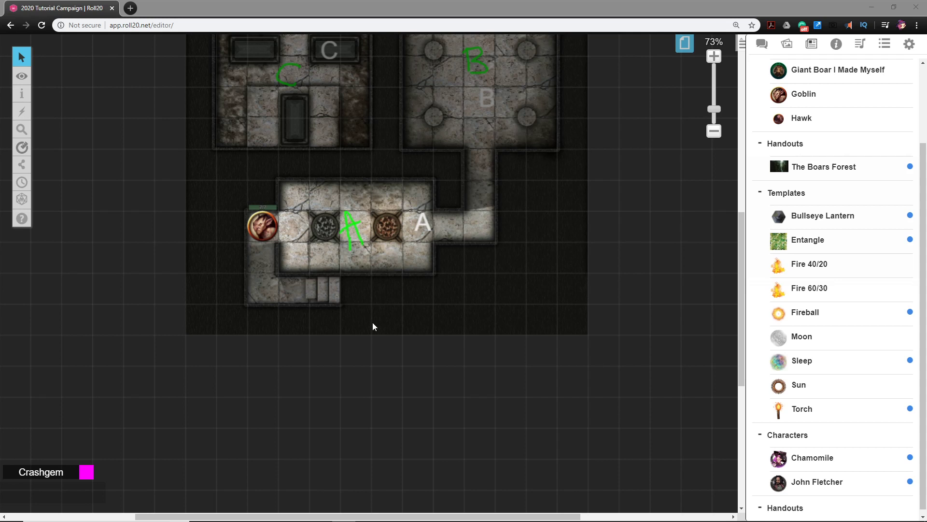
pyautogui.moveTo(25, 99)
pyautogui.scroll(-3, 365, 388)
pyautogui.scroll(3, 366, 387)
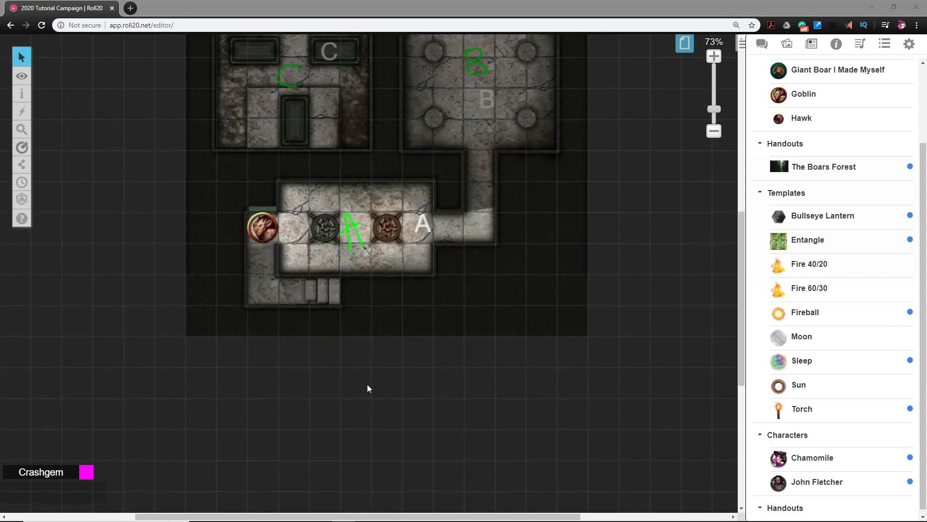
pyautogui.scroll(-2, 367, 386)
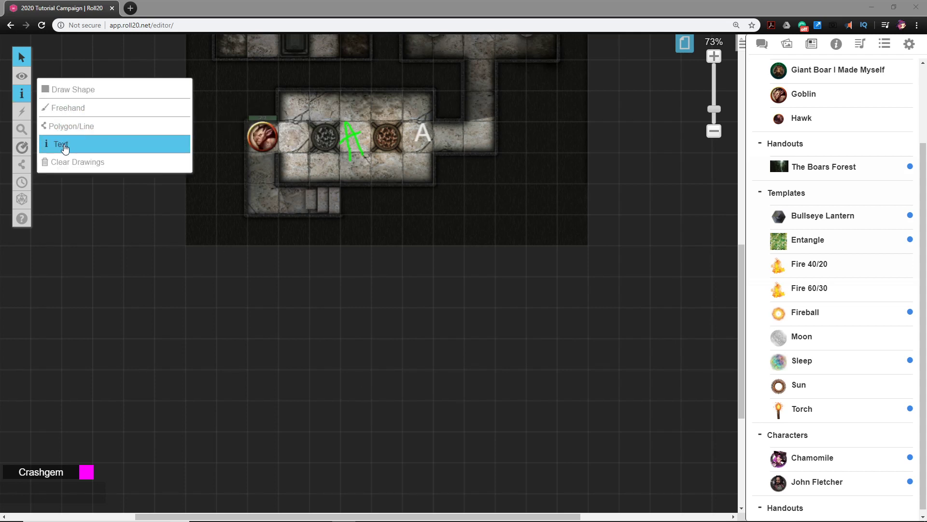
pyautogui.click(60, 144)
pyautogui.click(234, 315)
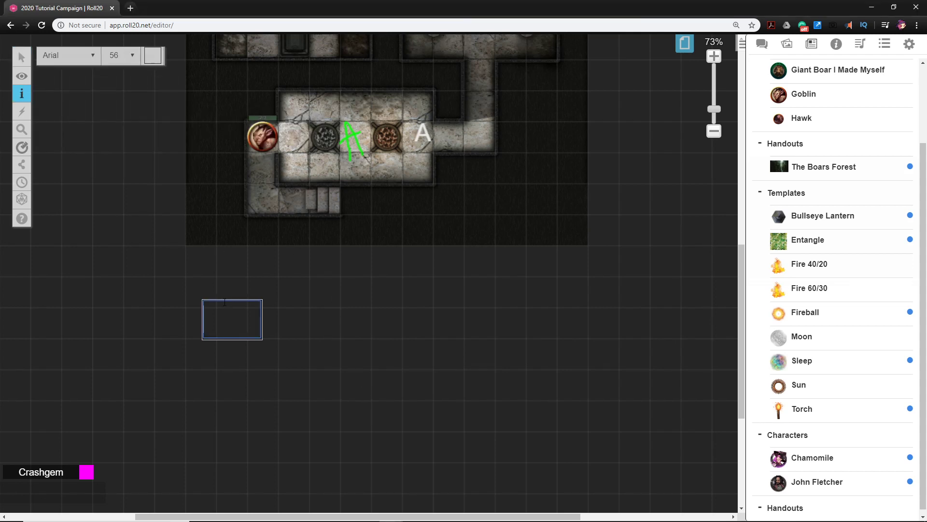
pyautogui.write('A.')
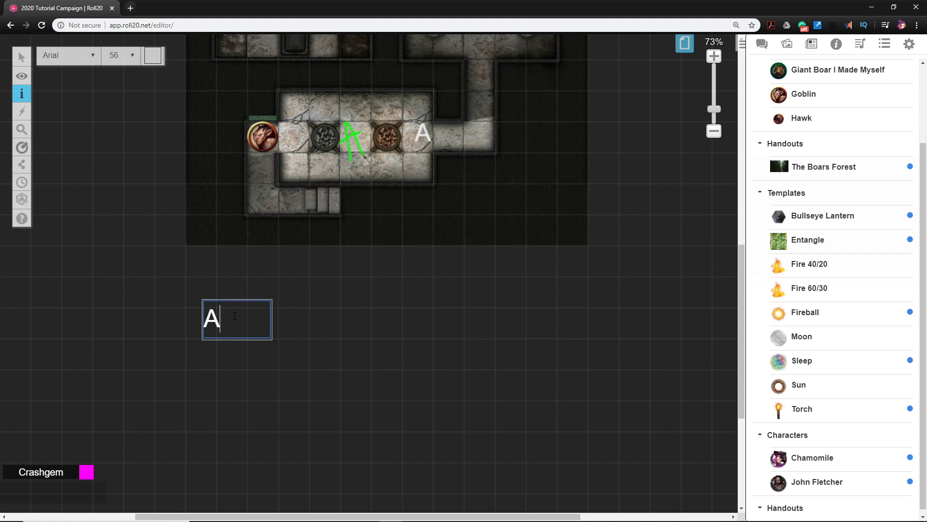
pyautogui.press('BackSpace')
pyautogui.press('BackSpace')
pyautogui.write('song?')
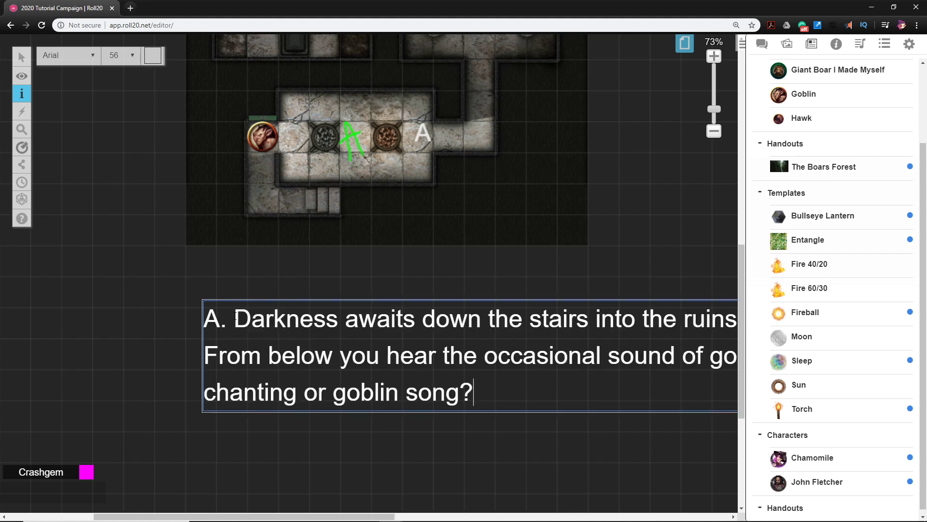
# Select the room A description text and reposition it beneath the map
pyautogui.moveTo(17, 59)
pyautogui.click(49, 57)
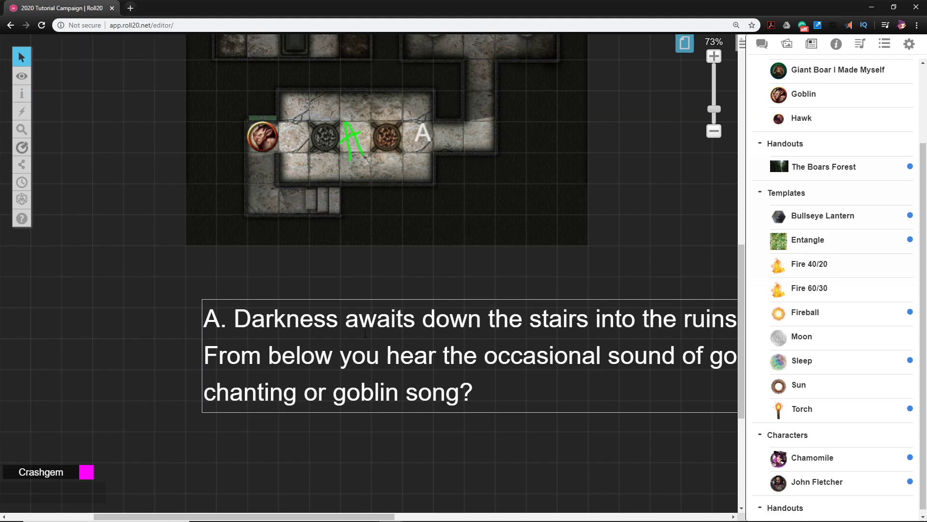
pyautogui.click(363, 283)
pyautogui.moveTo(599, 399); pyautogui.dragTo(517, 402)
pyautogui.click(391, 304)
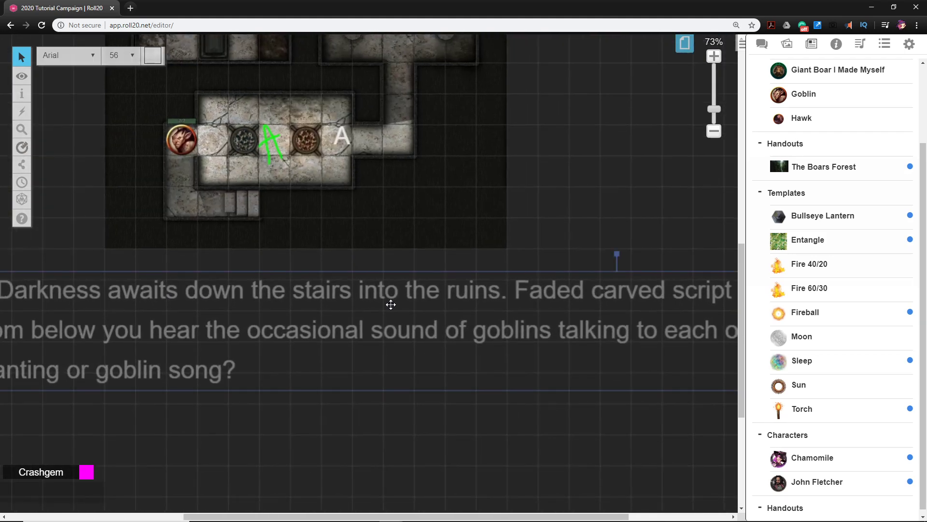
pyautogui.scroll(-4, 390, 304)
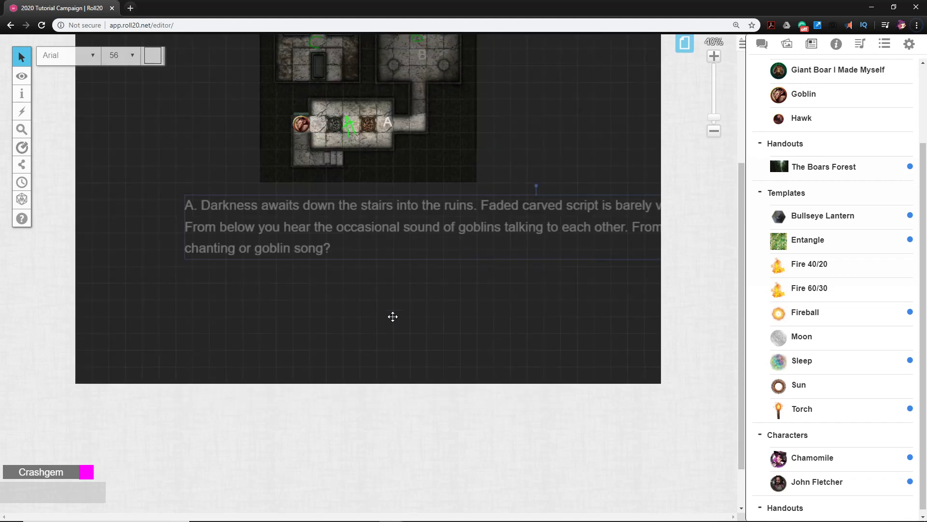
# Insert line breaks in the room A description after "ruins.", "in the stone", "occasional sound" and "each other."
pyautogui.doubleClick(447, 223)
pyautogui.press('Return')
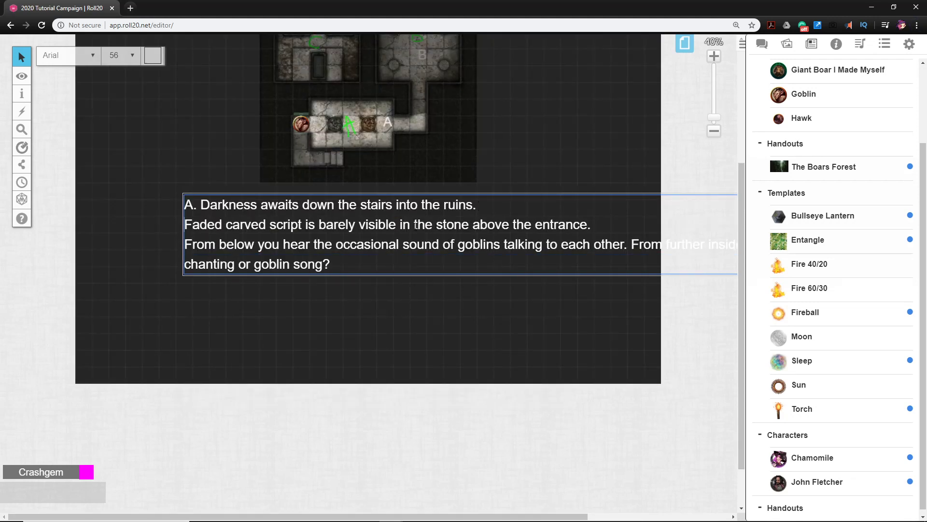
pyautogui.click(473, 225)
pyautogui.press('Return')
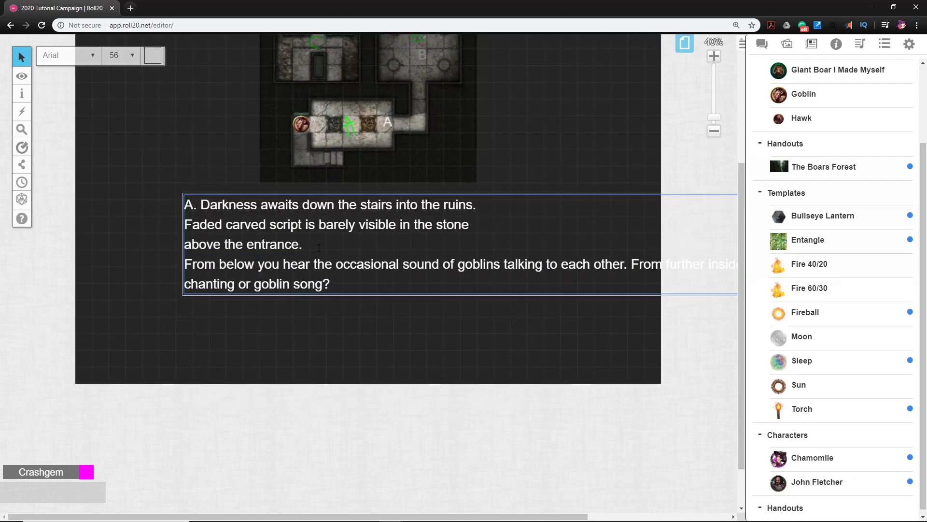
pyautogui.click(447, 267)
pyautogui.press('Return')
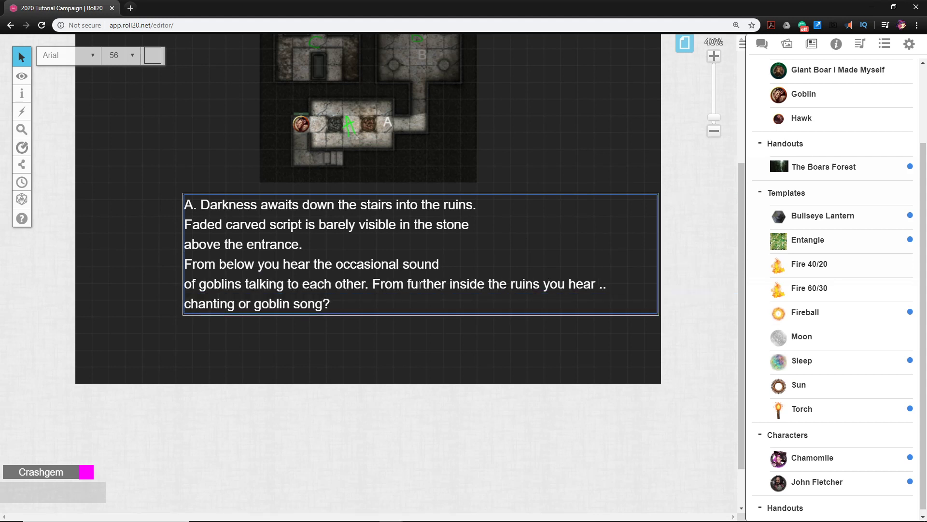
pyautogui.click(376, 279)
pyautogui.press('Return')
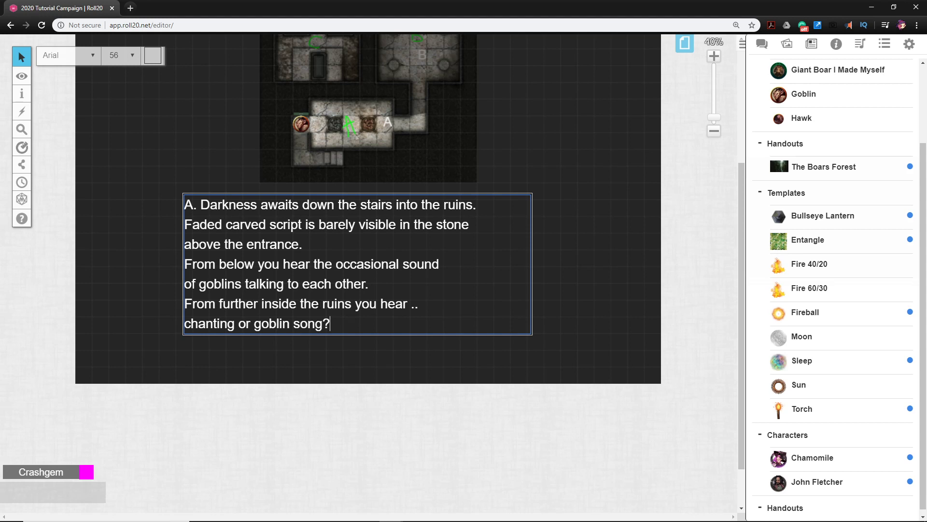
# Shift the room A description text to the right and set its font size to 26
pyautogui.moveTo(330, 323); pyautogui.dragTo(176, 201)
pyautogui.click(266, 195)
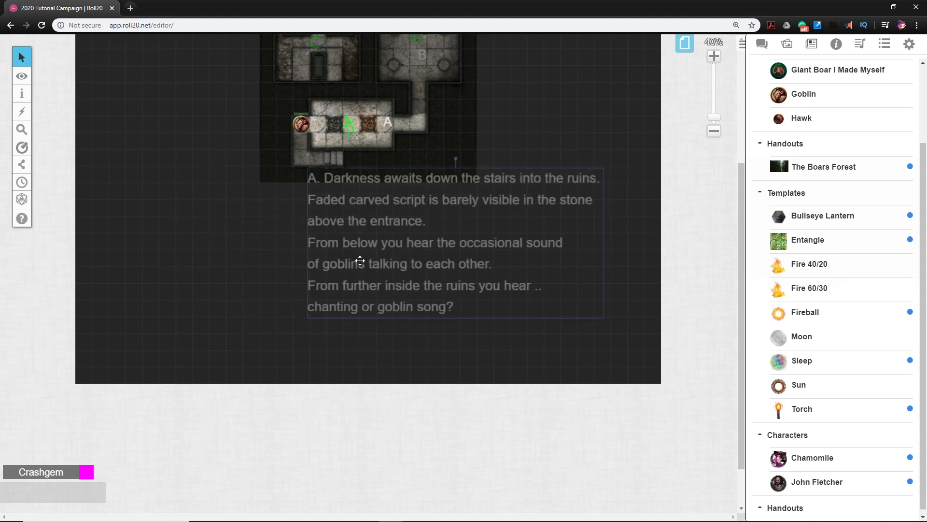
pyautogui.click(374, 222)
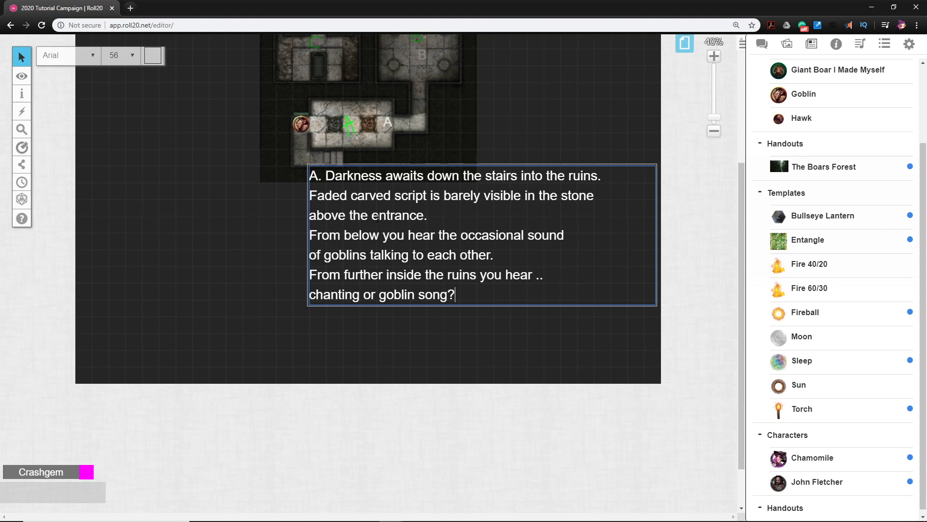
pyautogui.click(129, 55)
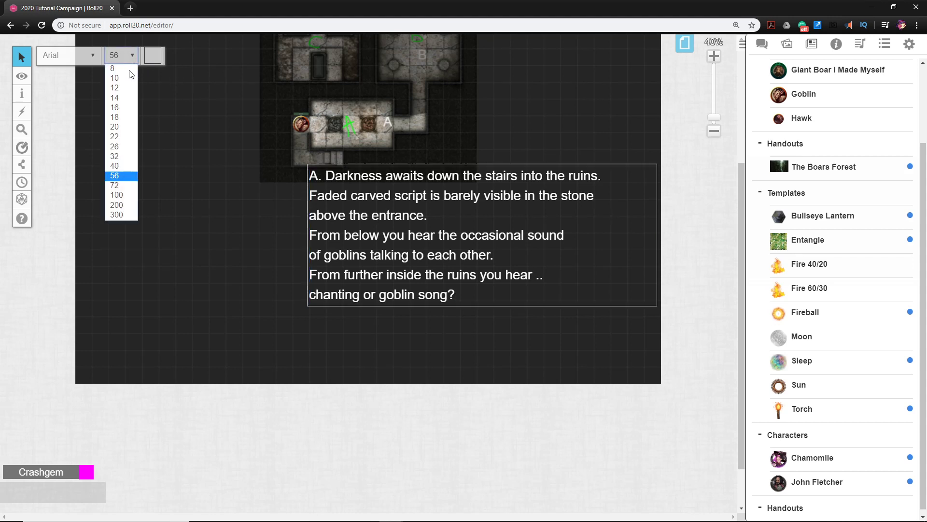
pyautogui.click(119, 147)
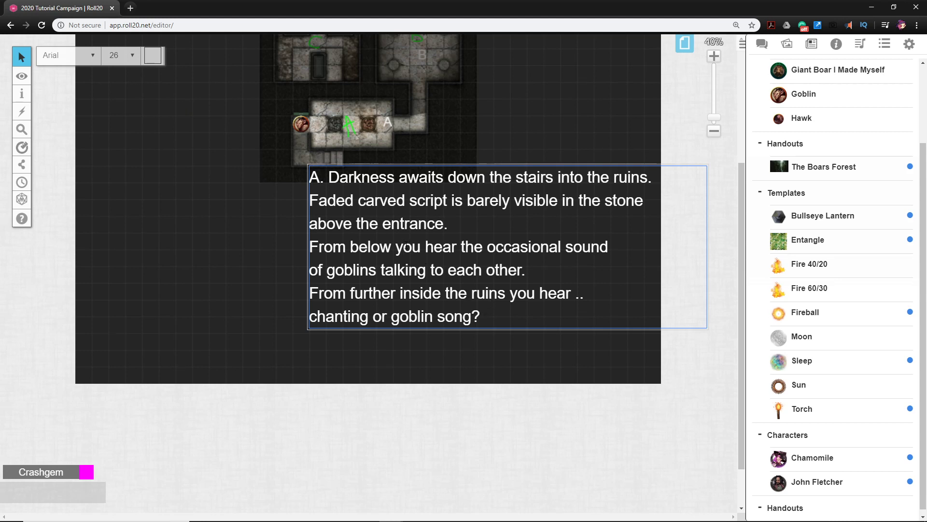
# Reduce the font size of the entire room A description to 18
pyautogui.hotkey('ctrl', 'a')
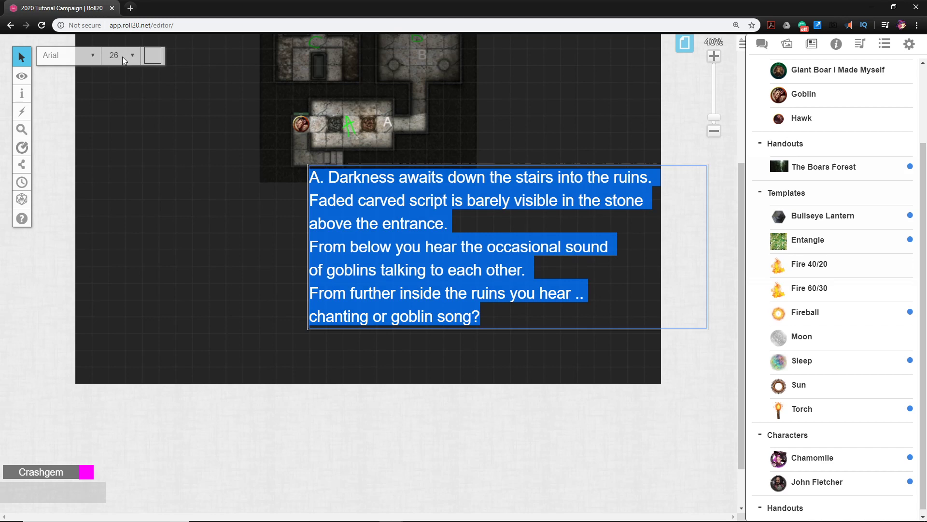
pyautogui.click(134, 58)
pyautogui.click(129, 134)
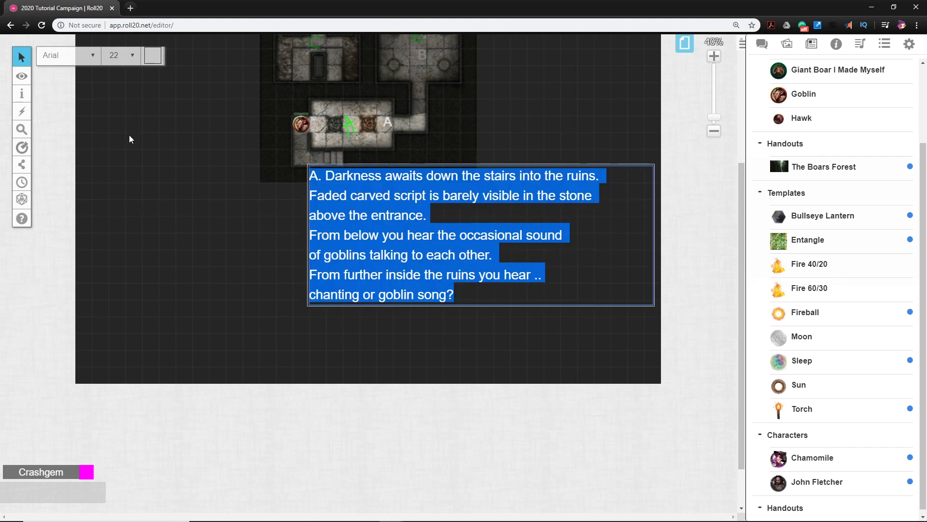
pyautogui.click(124, 59)
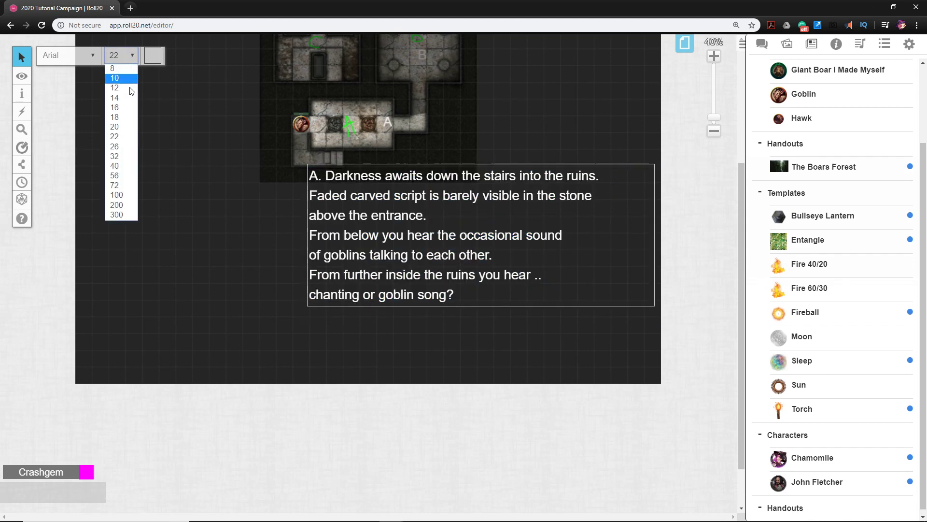
pyautogui.click(119, 127)
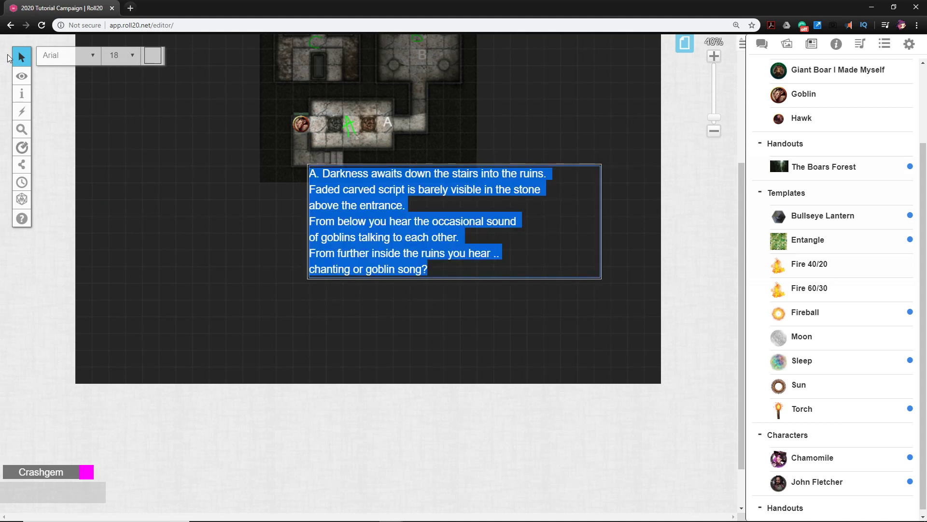
pyautogui.moveTo(21, 58)
pyautogui.click(291, 193)
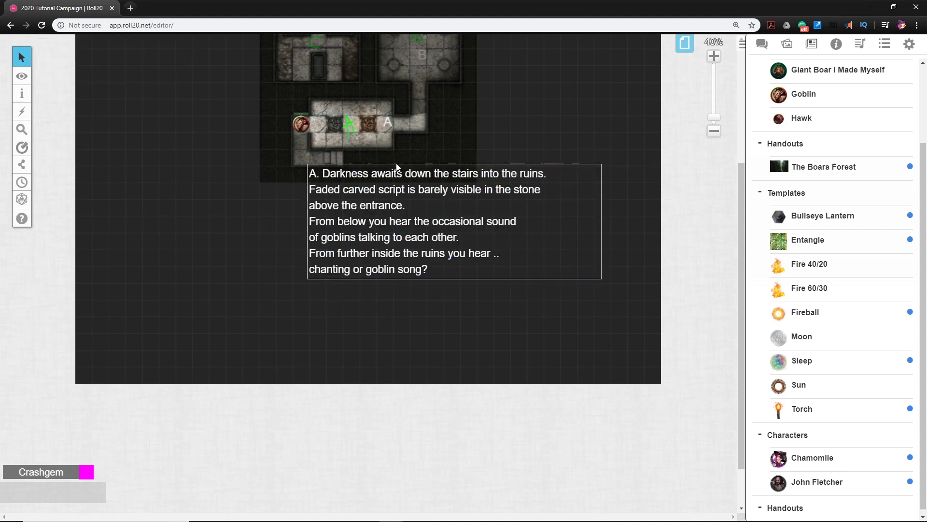
# Move the room A description just below the map, beneath the entrance stairs, and deselect it
pyautogui.click(436, 304)
pyautogui.moveTo(427, 248); pyautogui.dragTo(336, 222)
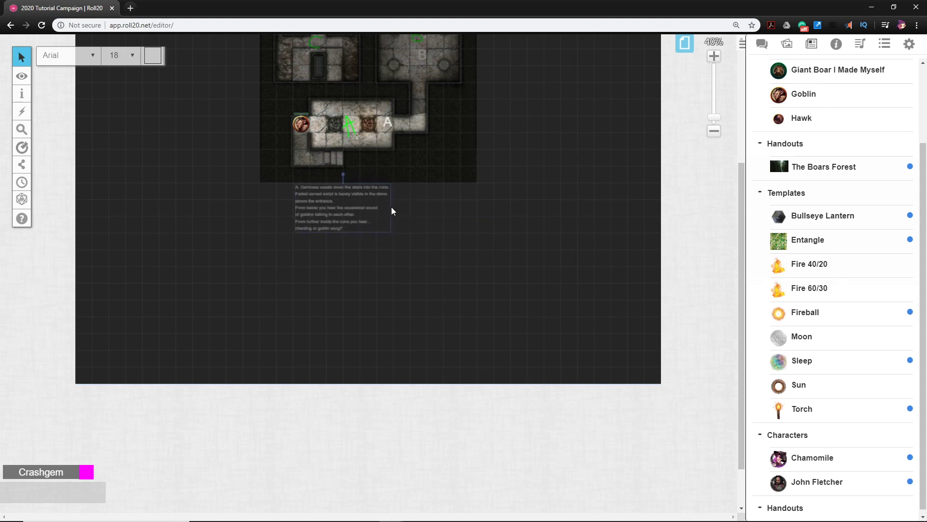
pyautogui.scroll(5, 391, 207)
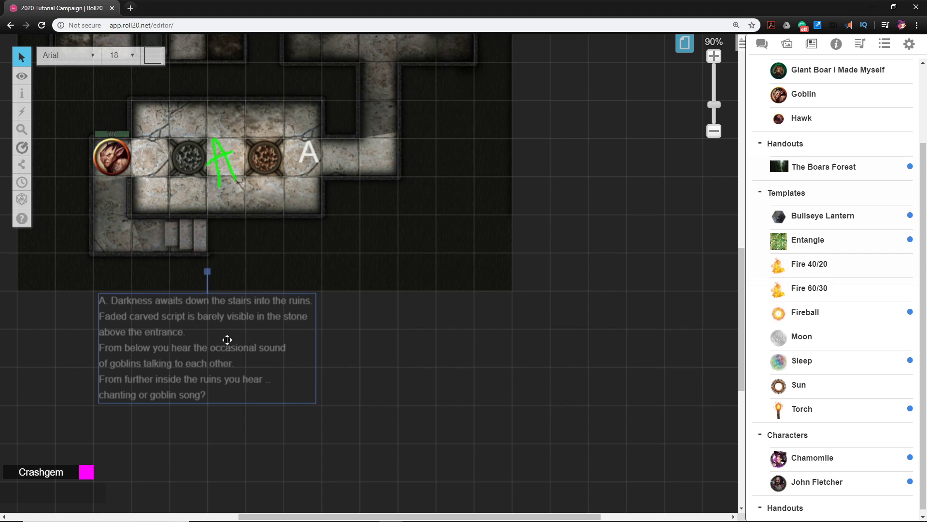
pyautogui.moveTo(341, 302); pyautogui.dragTo(383, 375)
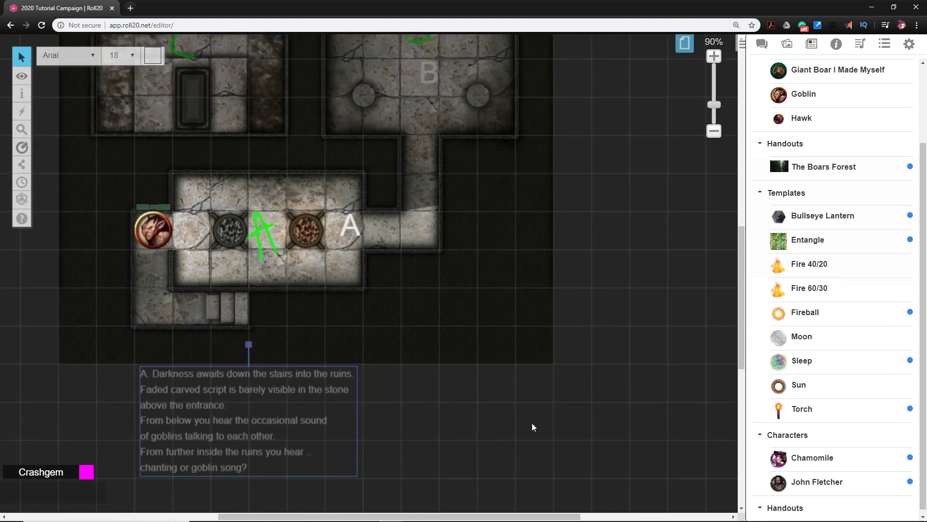
pyautogui.moveTo(547, 448); pyautogui.dragTo(513, 396)
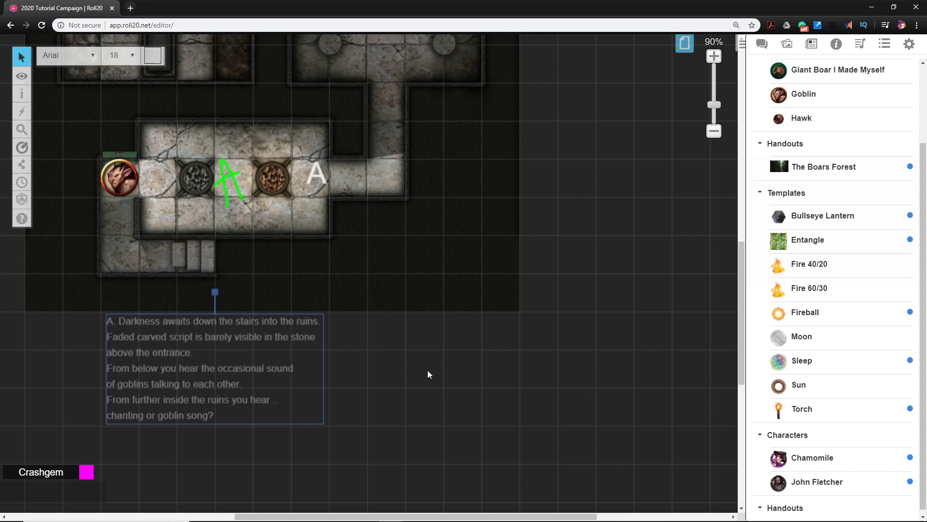
pyautogui.moveTo(450, 292); pyautogui.dragTo(475, 311)
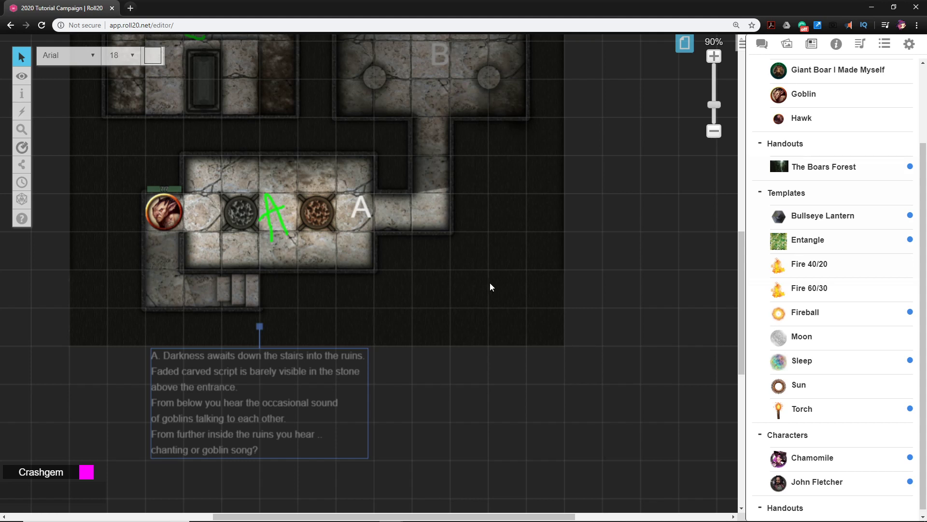
pyautogui.click(488, 447)
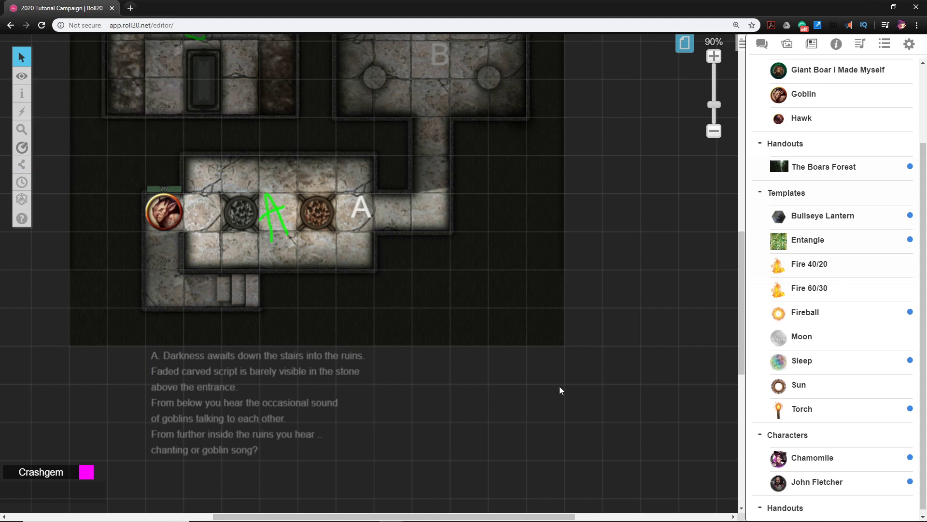
# Assign the room A description text to the GM Layer
pyautogui.moveTo(559, 387); pyautogui.dragTo(515, 387)
pyautogui.moveTo(211, 358); pyautogui.dragTo(286, 392)
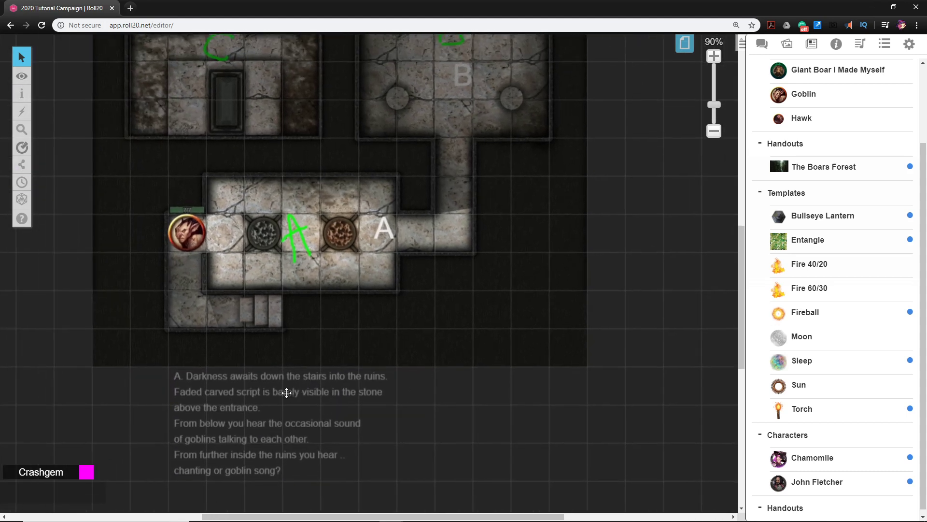
pyautogui.click(287, 393)
pyautogui.rightClick(261, 384)
pyautogui.moveTo(290, 384)
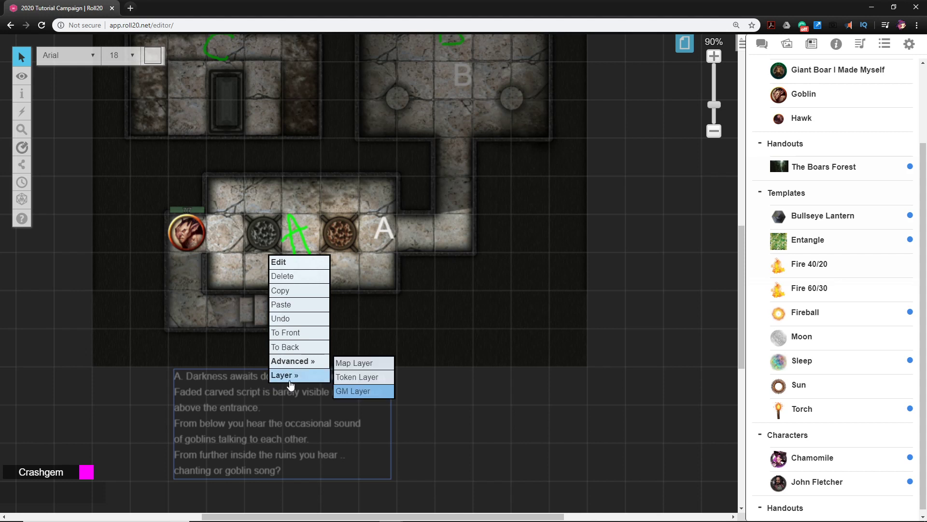
pyautogui.click(355, 390)
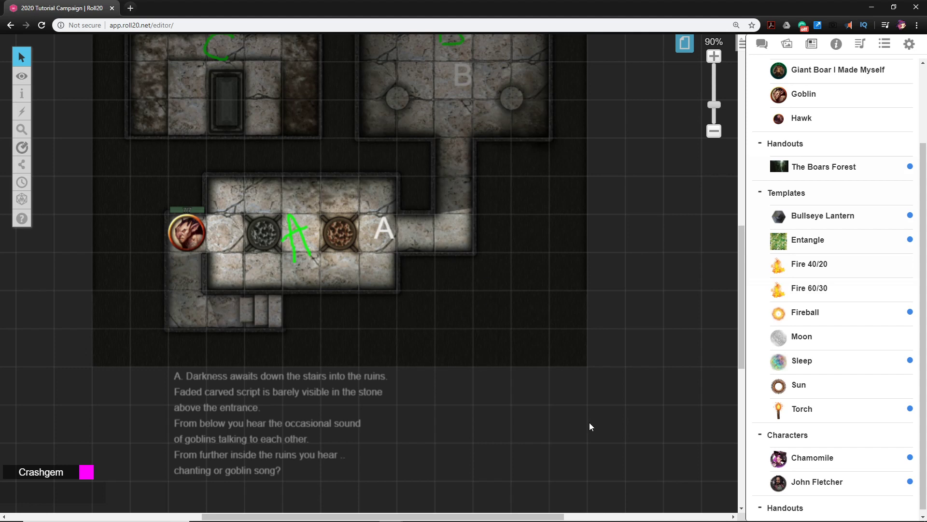
# Switch the active layer from GM Info Overlay to Objects & Tokens
pyautogui.moveTo(598, 438)
pyautogui.mouseDown()
pyautogui.moveTo(488, 433)
pyautogui.moveTo(656, 458)
pyautogui.moveTo(636, 466)
pyautogui.moveTo(597, 445)
pyautogui.mouseUp()
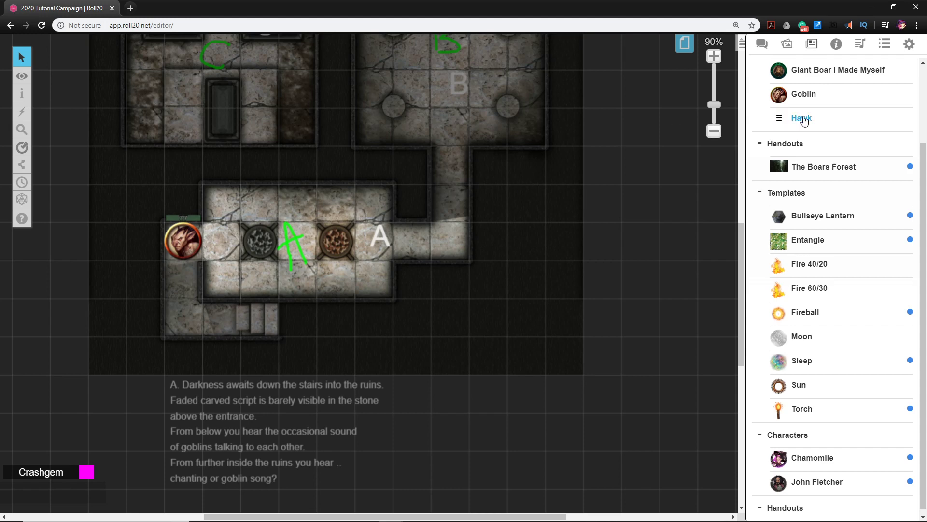
pyautogui.scroll(1, 594, 236)
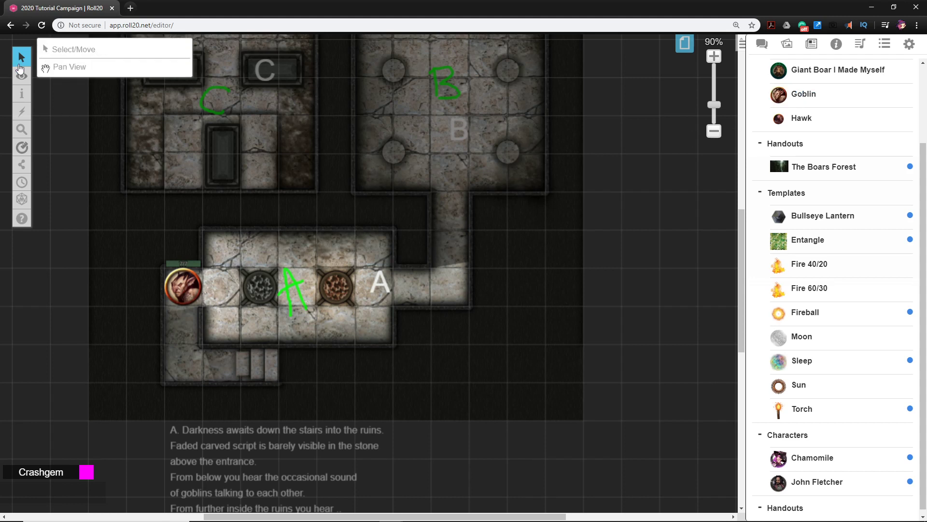
pyautogui.moveTo(21, 76)
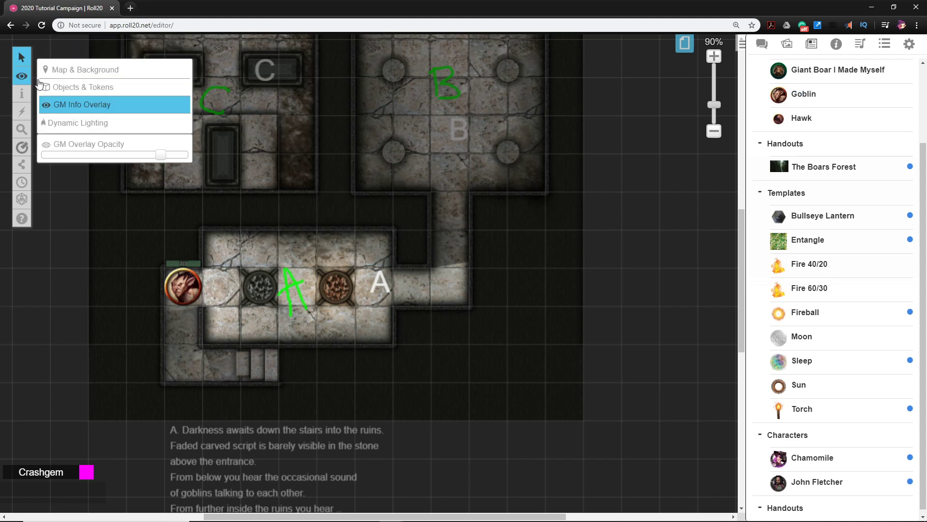
pyautogui.click(70, 93)
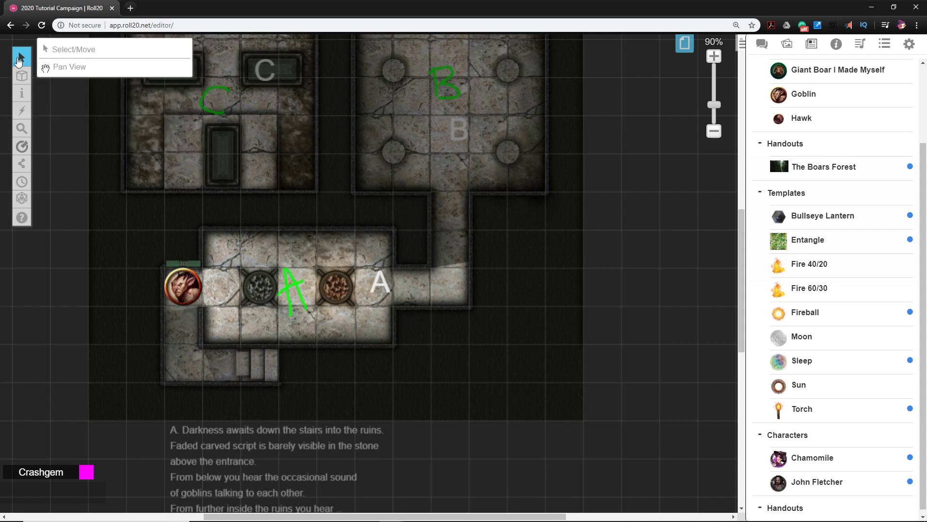
pyautogui.moveTo(23, 78)
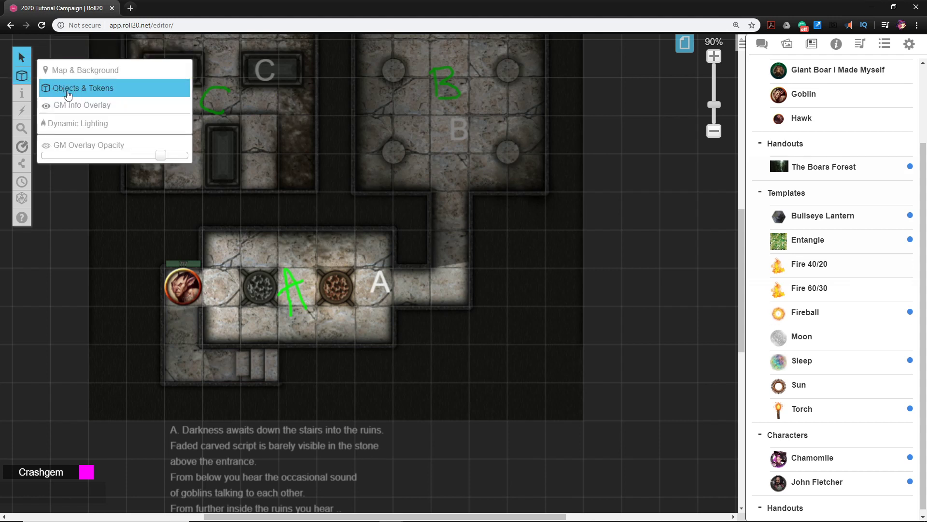
# Place three Goblin tokens in room A, one above the brown brazier and two along the lower wall, aligned to the grid squares
pyautogui.moveTo(811, 97); pyautogui.dragTo(333, 265)
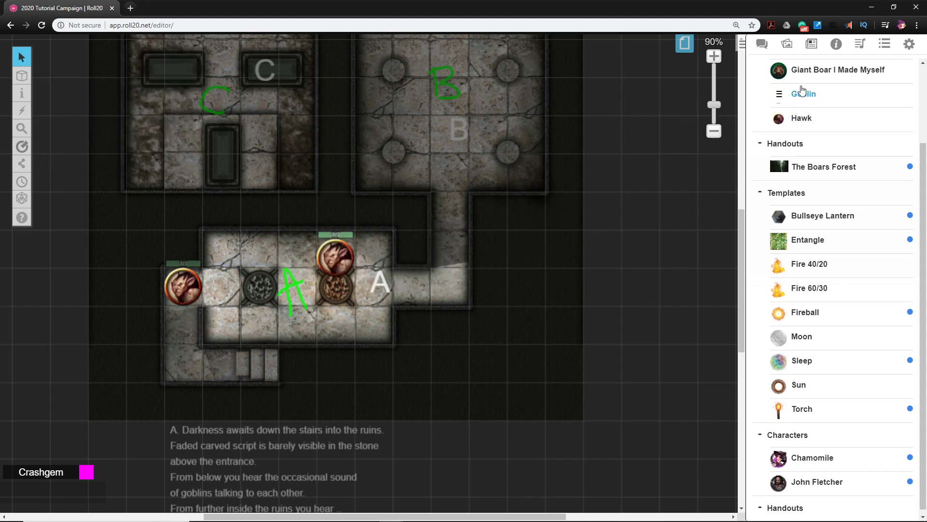
pyautogui.moveTo(802, 91); pyautogui.dragTo(371, 319)
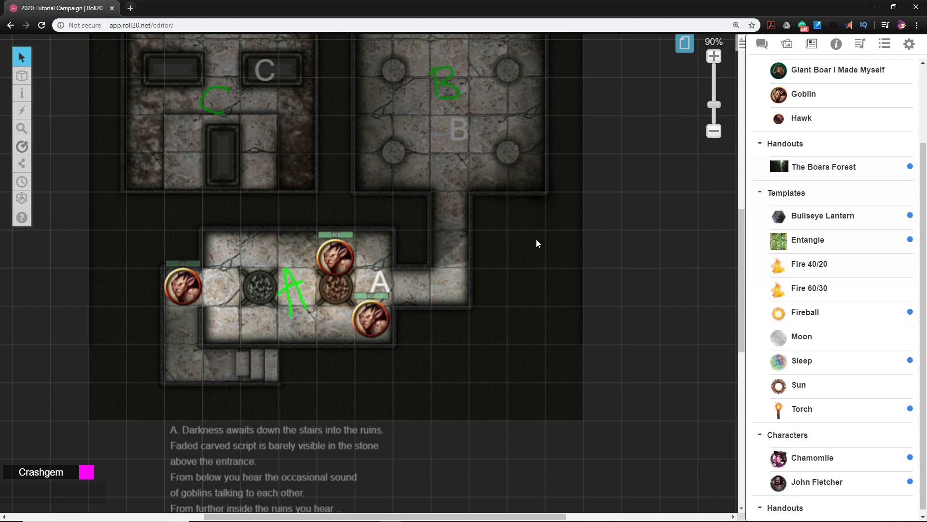
pyautogui.moveTo(803, 96); pyautogui.dragTo(305, 329)
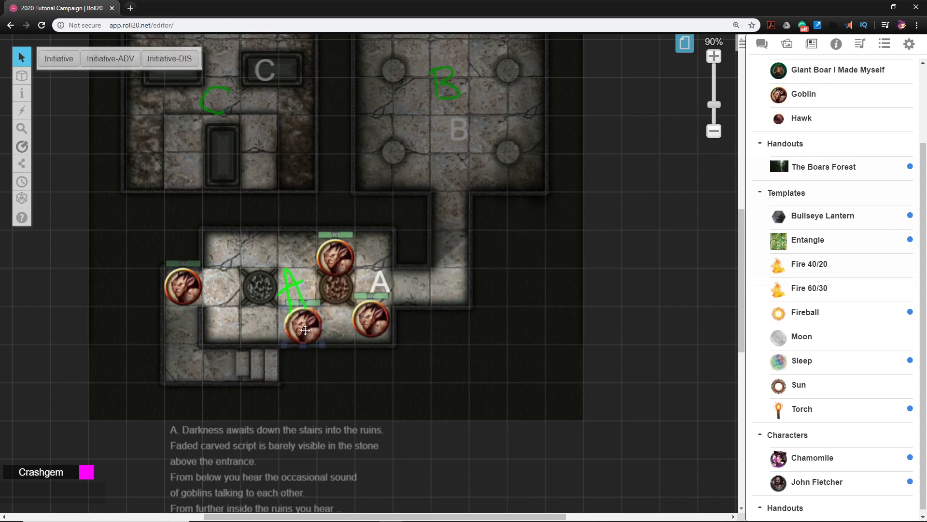
pyautogui.click(336, 249)
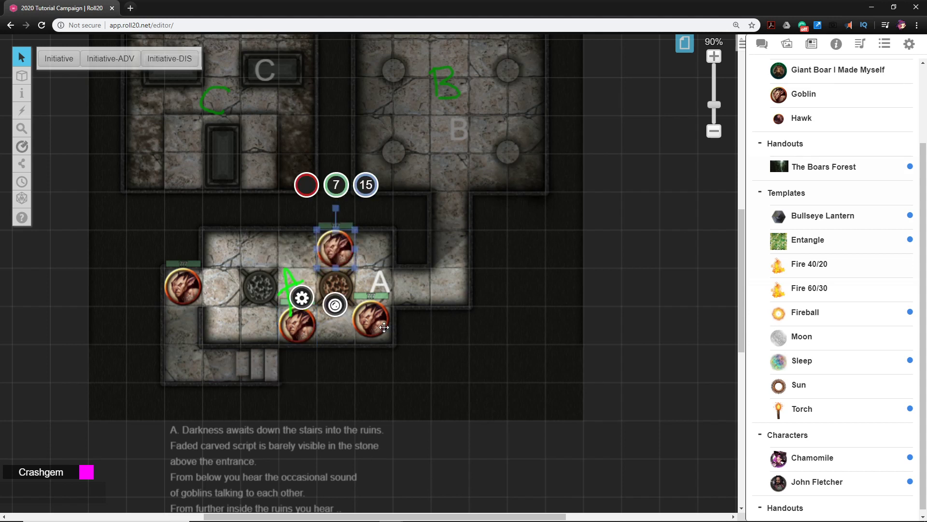
pyautogui.moveTo(383, 328); pyautogui.dragTo(386, 333)
pyautogui.click(459, 352)
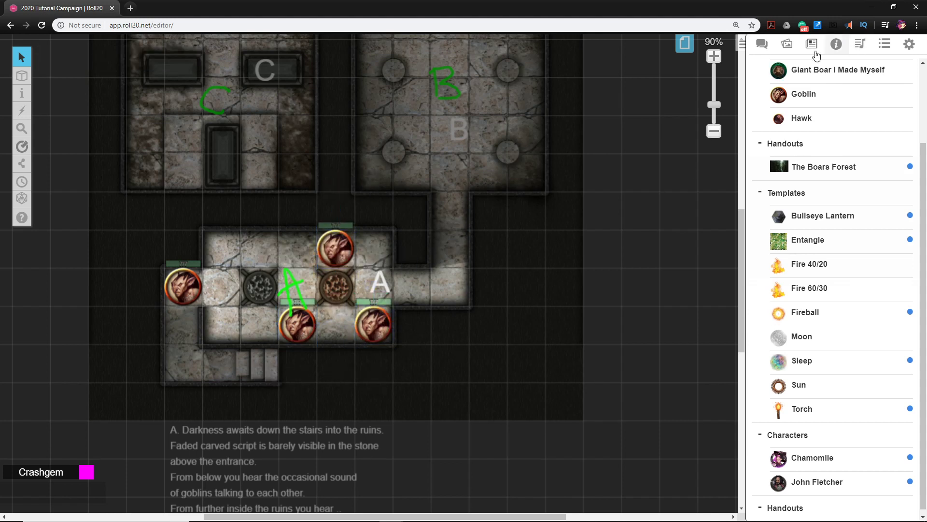
# Search the art library's tokens for "turkey"
pyautogui.click(788, 46)
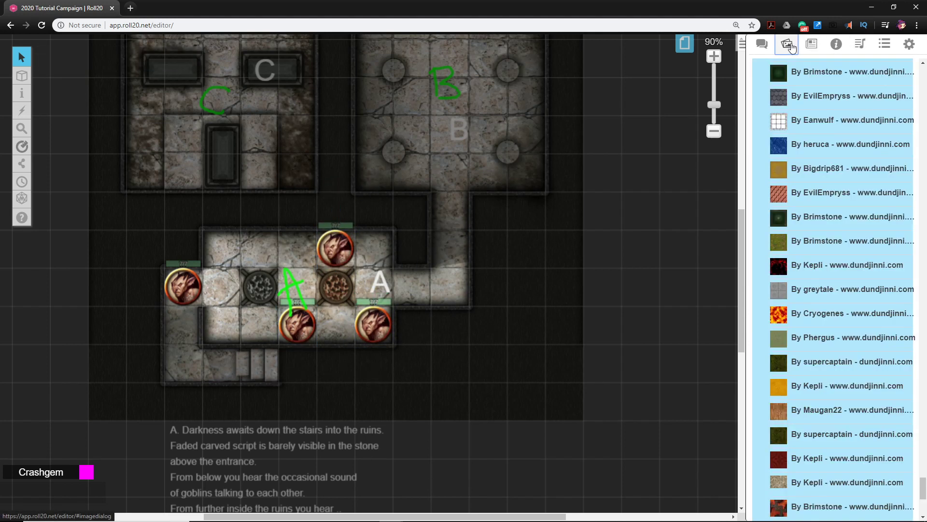
pyautogui.scroll(20, 830, 169)
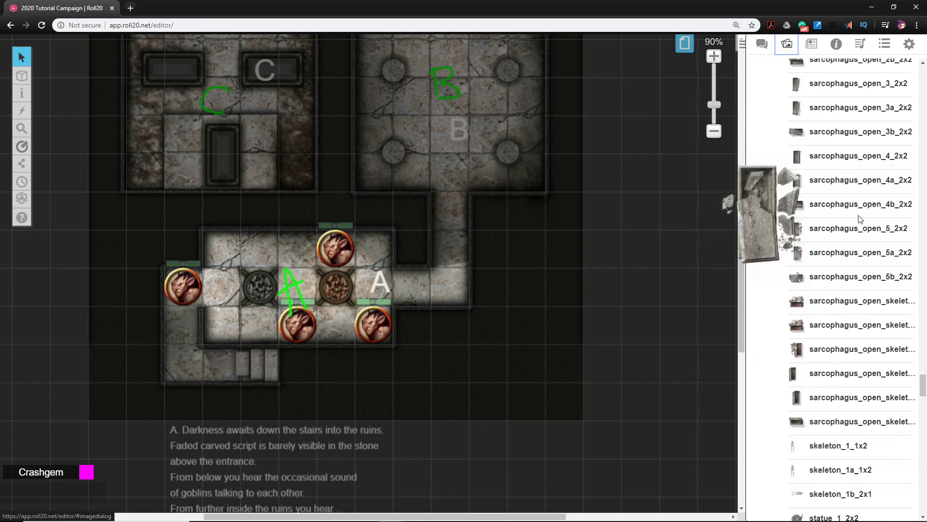
pyautogui.scroll(20, 860, 220)
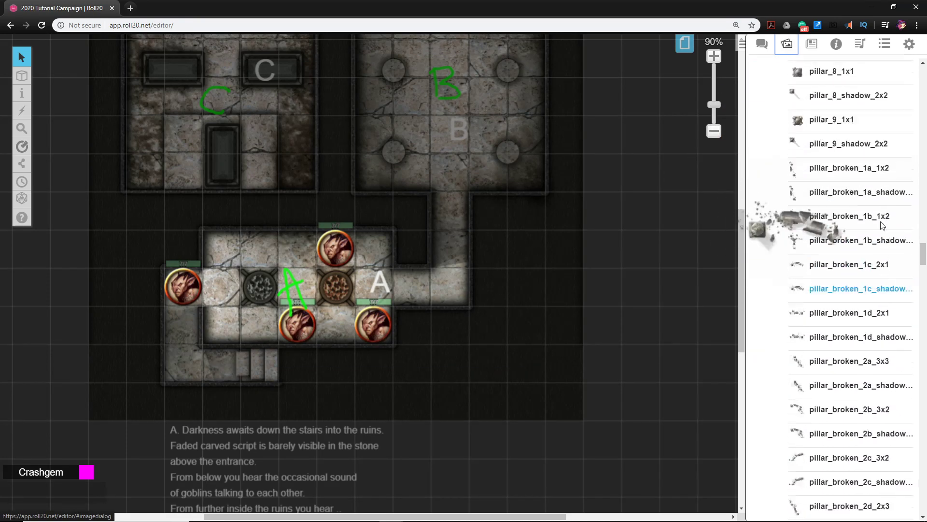
pyautogui.scroll(20, 882, 225)
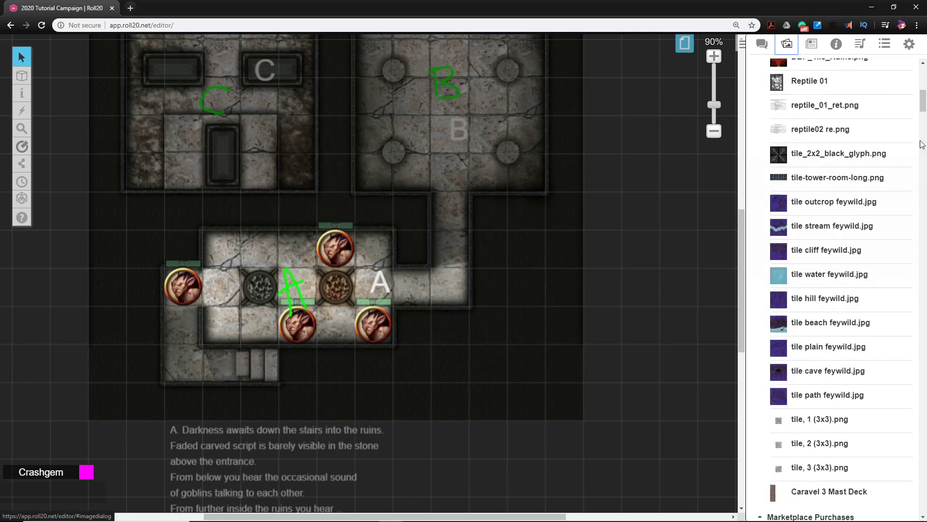
pyautogui.scroll(15, 908, 126)
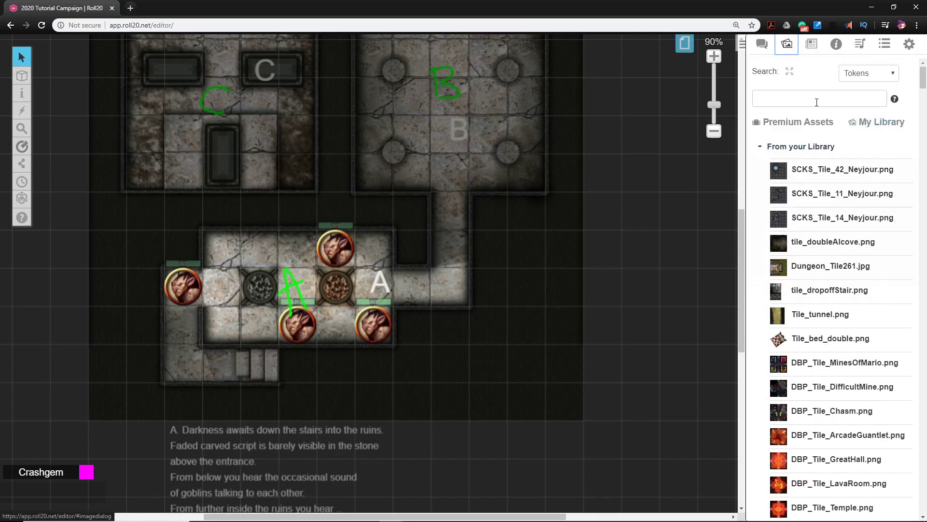
pyautogui.click(817, 102)
pyautogui.write('turke')
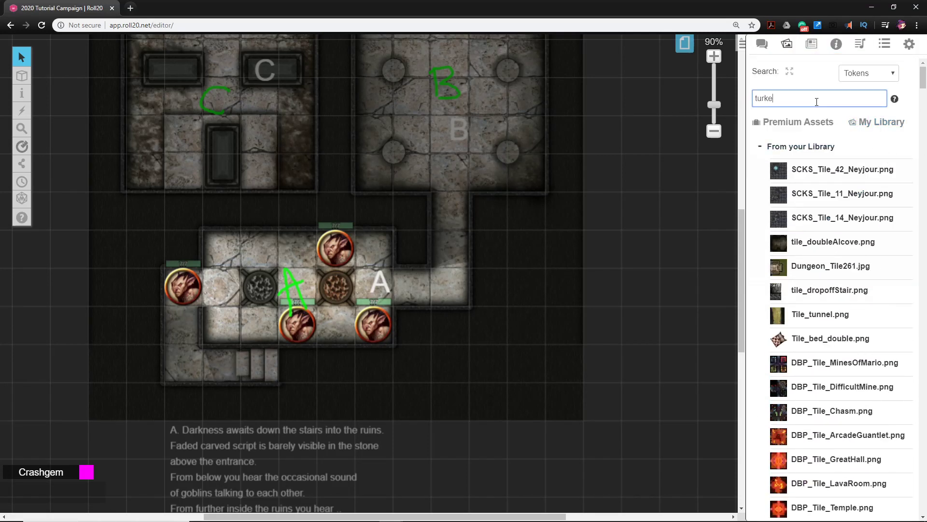
pyautogui.write('y')
pyautogui.press('Return')
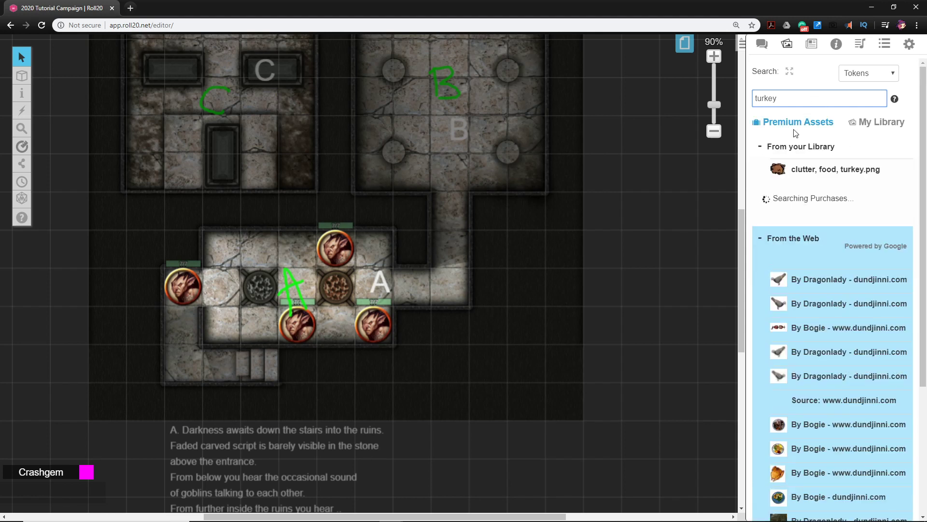
# Place the roast turkey image from the web results on room A's lower row, between the two Goblin tokens
pyautogui.moveTo(785, 171)
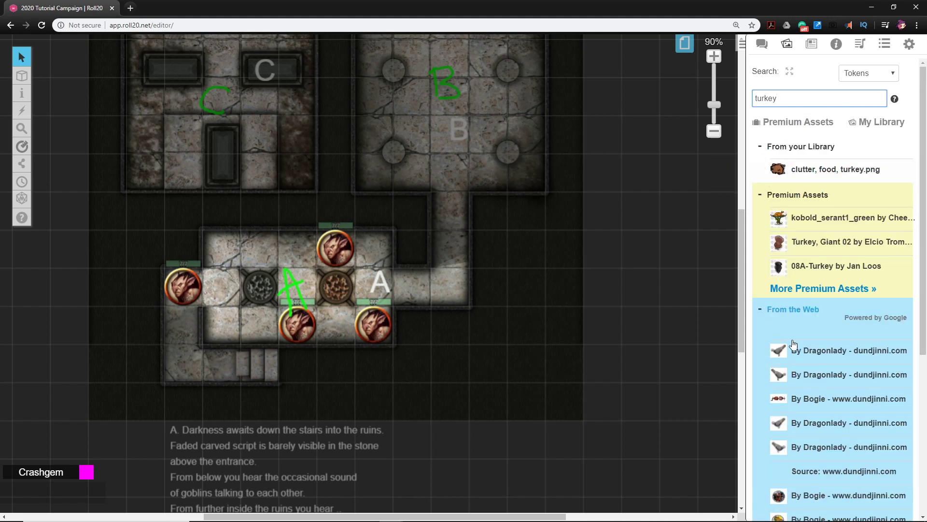
pyautogui.scroll(-2, 783, 406)
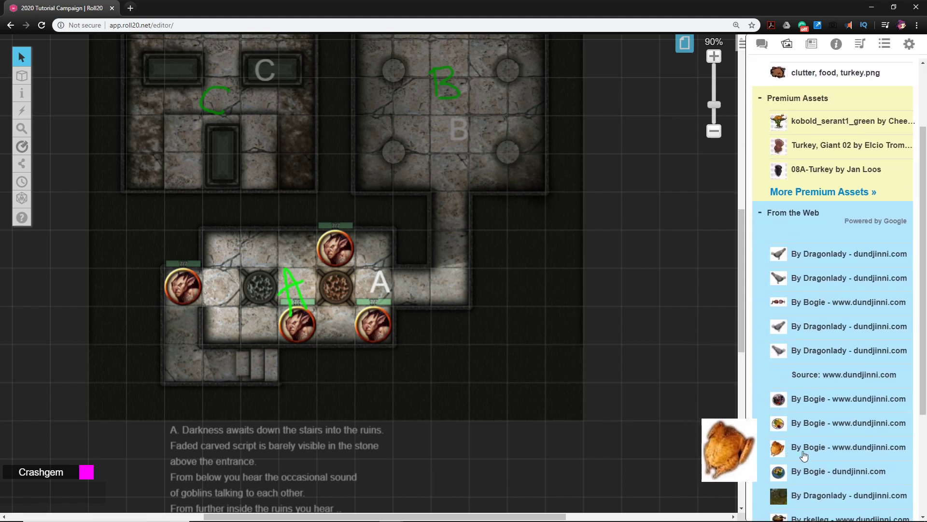
pyautogui.moveTo(793, 246)
pyautogui.moveTo(815, 450)
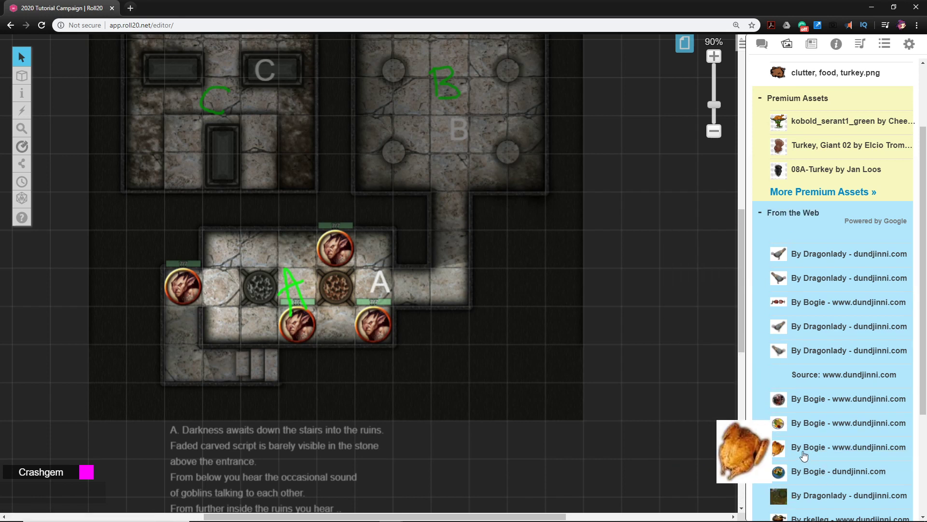
pyautogui.moveTo(816, 450); pyautogui.dragTo(336, 317)
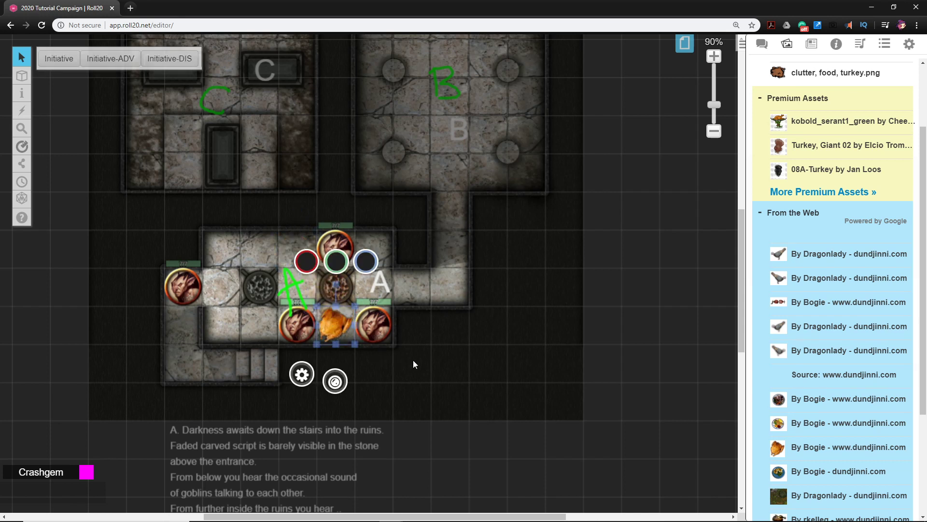
pyautogui.click(432, 378)
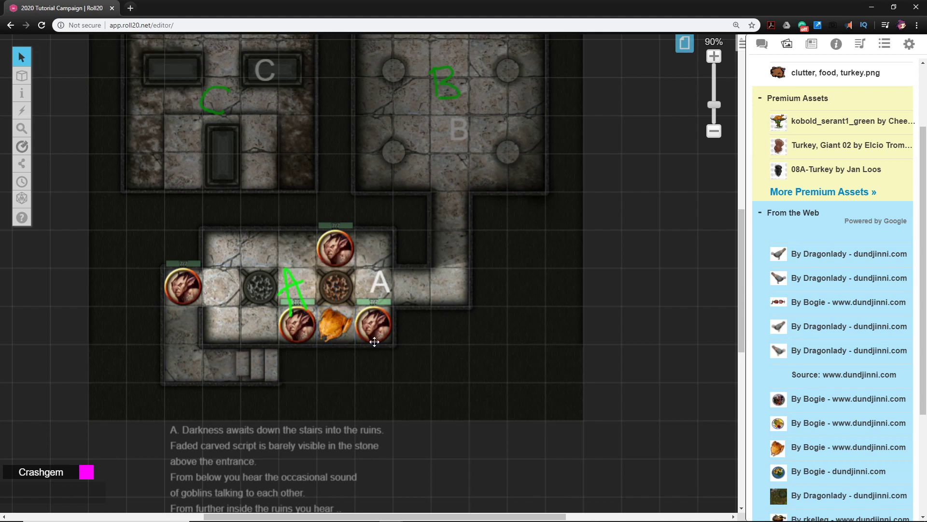
# View the roast turkey token at enlarged size and close the enlarged view
pyautogui.click(335, 334)
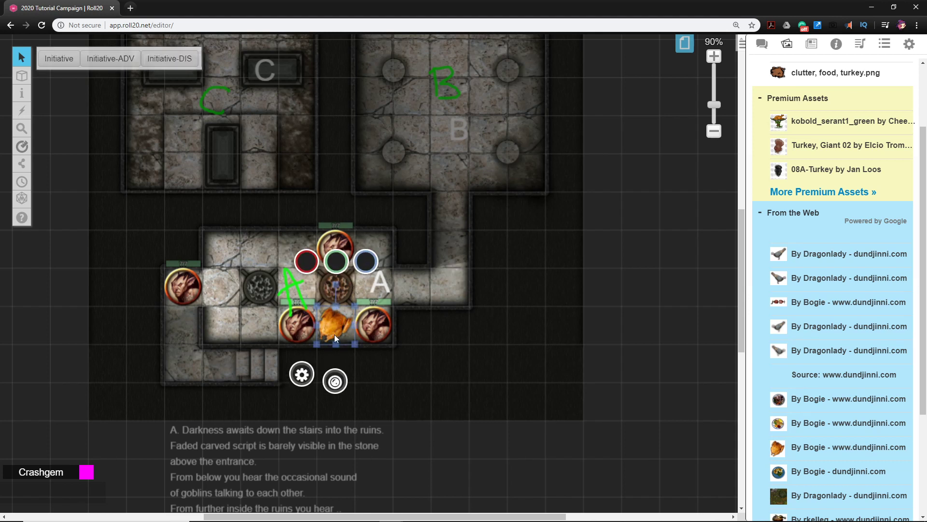
pyautogui.press('z')
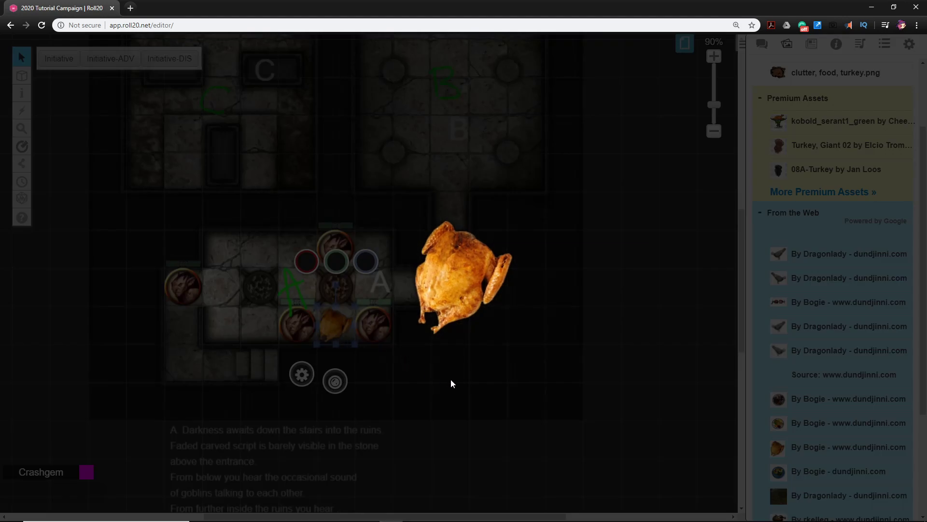
pyautogui.click(450, 379)
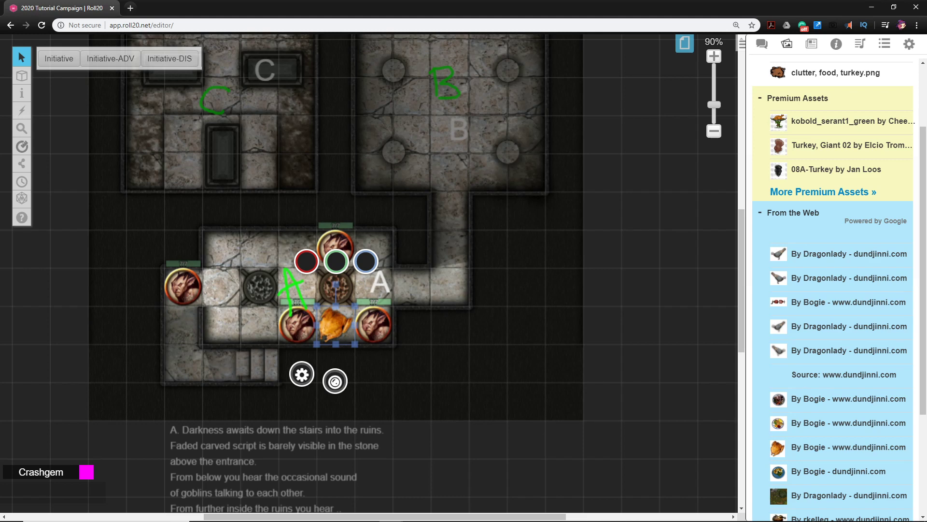
# Move the room A description text below the map, in line with the map's left edge
pyautogui.scroll(-3, 536, 399)
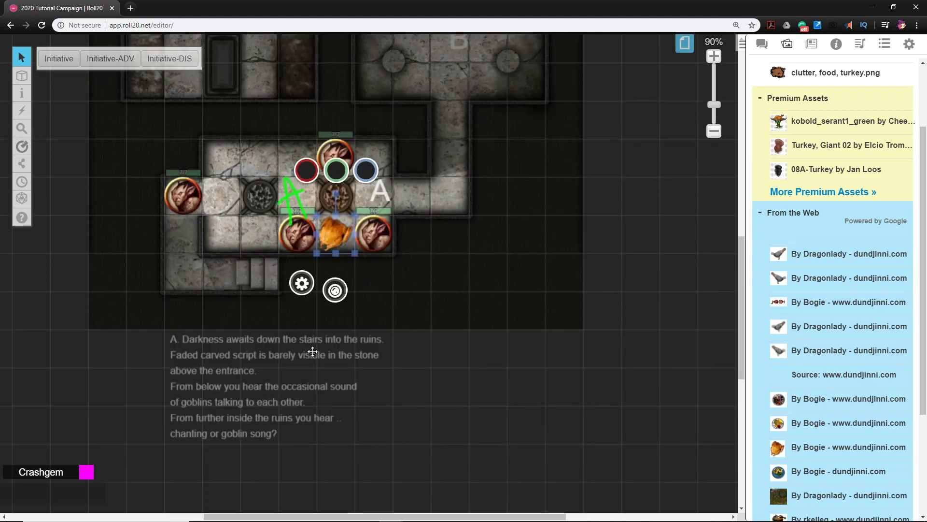
pyautogui.click(250, 362)
pyautogui.moveTo(250, 361); pyautogui.dragTo(203, 358)
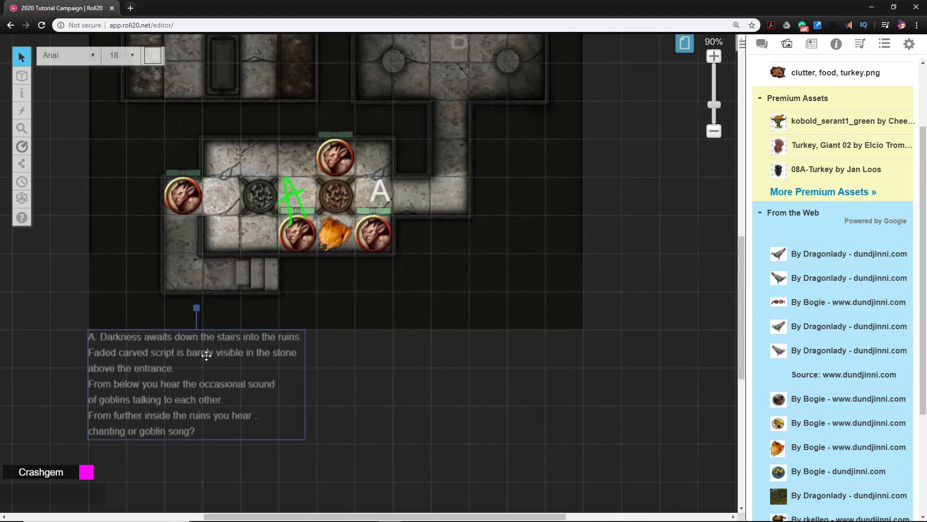
pyautogui.click(457, 422)
# Duplicate the room A description text and place the copy beside the original, below the map
pyautogui.click(157, 372)
pyautogui.hotkey('ctrl', 'c')
pyautogui.click(393, 399)
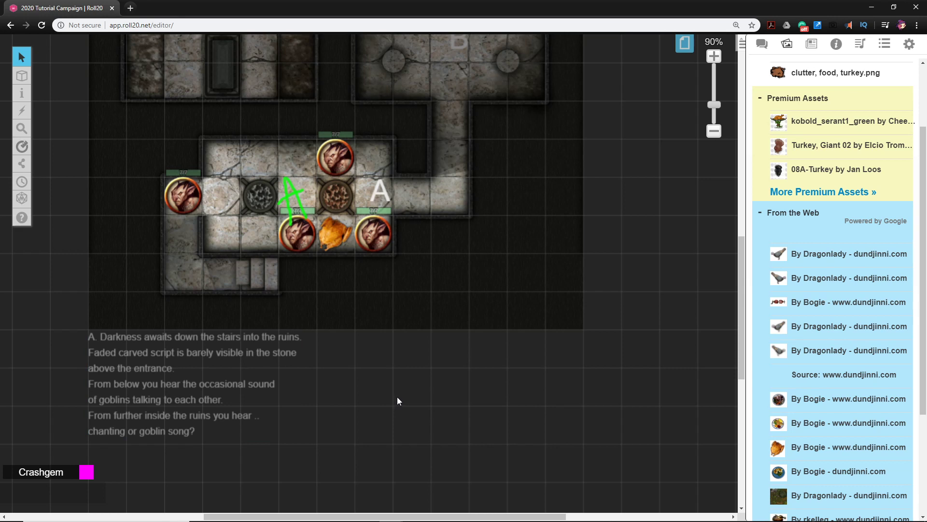
pyautogui.hotkey('ctrl', 'v')
pyautogui.moveTo(372, 418); pyautogui.dragTo(403, 405)
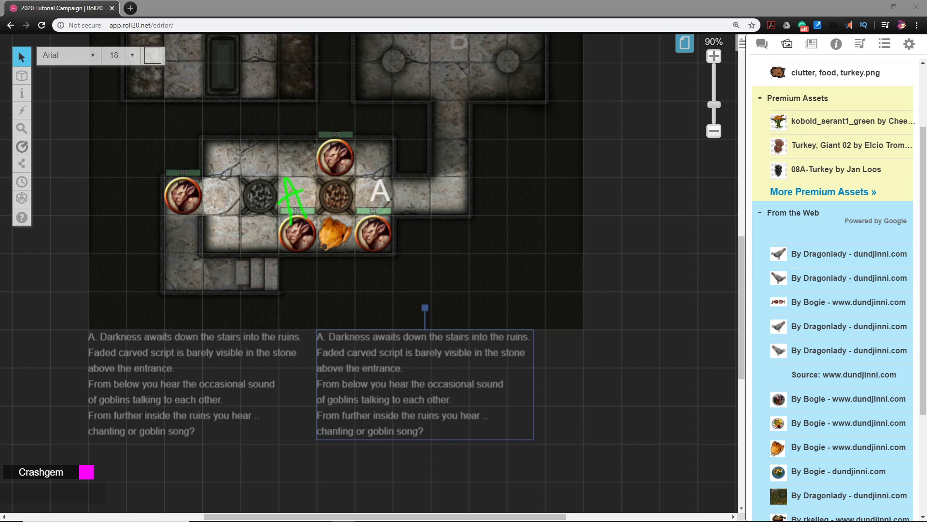
# Replace the duplicated text with the copied GM notes on the Magic Missile treasure, the chanting, the broken stone door and the scythe trap
pyautogui.doubleClick(410, 402)
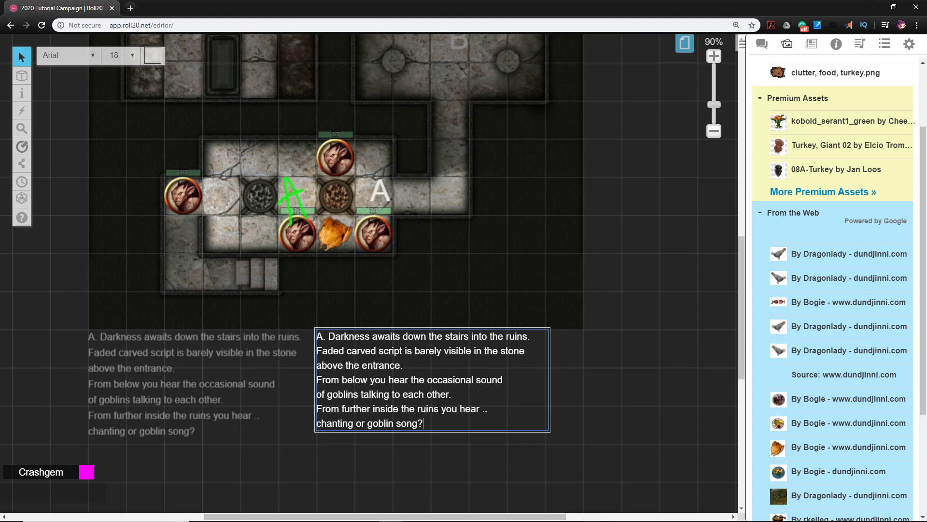
pyautogui.hotkey('ctrl', 'a')
pyautogui.hotkey('ctrl', 'v')
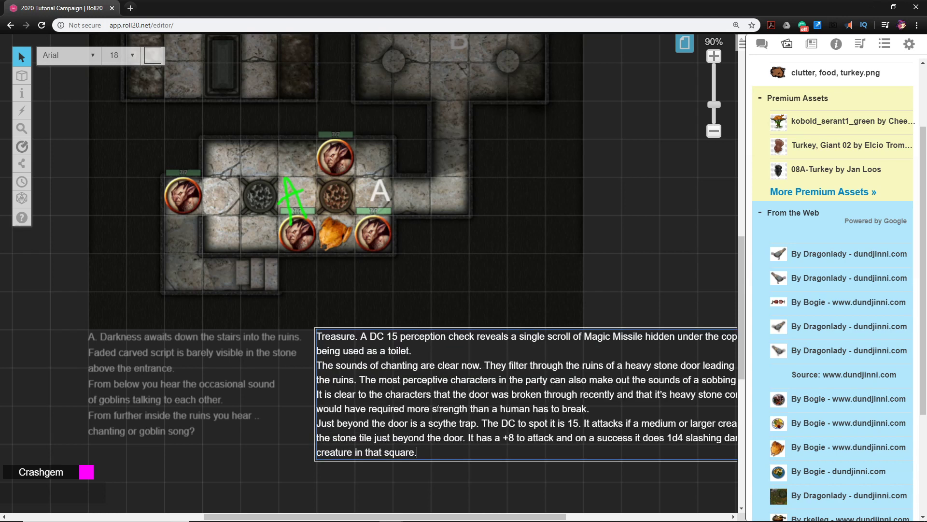
pyautogui.click(501, 476)
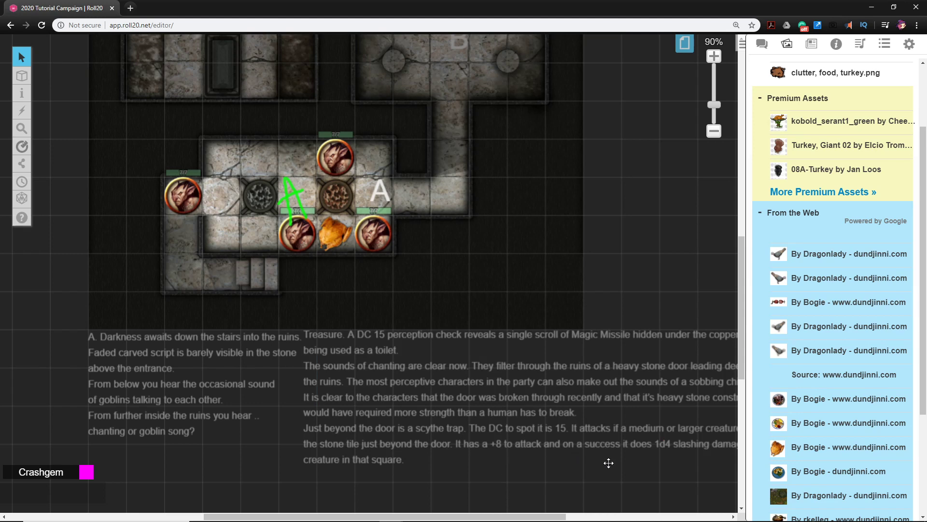
# Shift the treasure and trap notes slightly away from the room A description so the two texts stand clearly apart
pyautogui.moveTo(607, 461); pyautogui.dragTo(482, 424)
pyautogui.moveTo(362, 353); pyautogui.dragTo(383, 361)
pyautogui.click(513, 270)
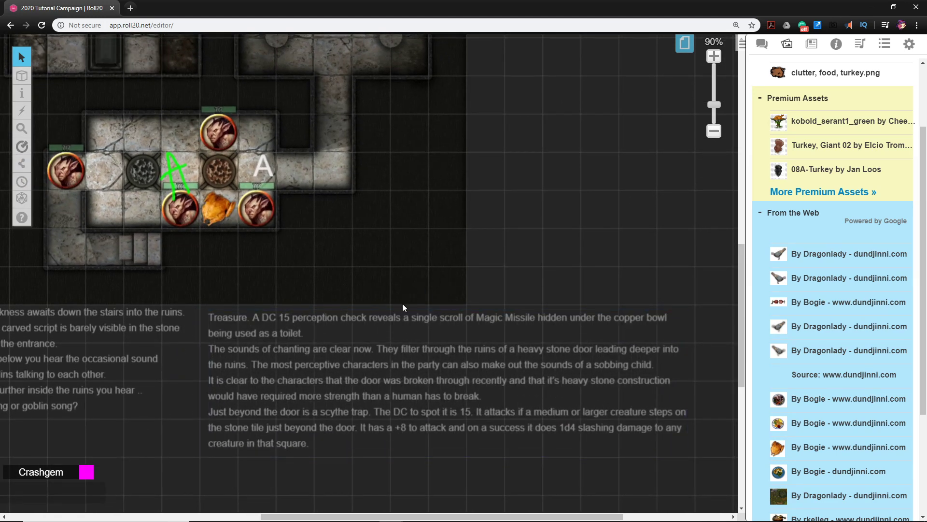
pyautogui.moveTo(403, 303); pyautogui.dragTo(395, 353)
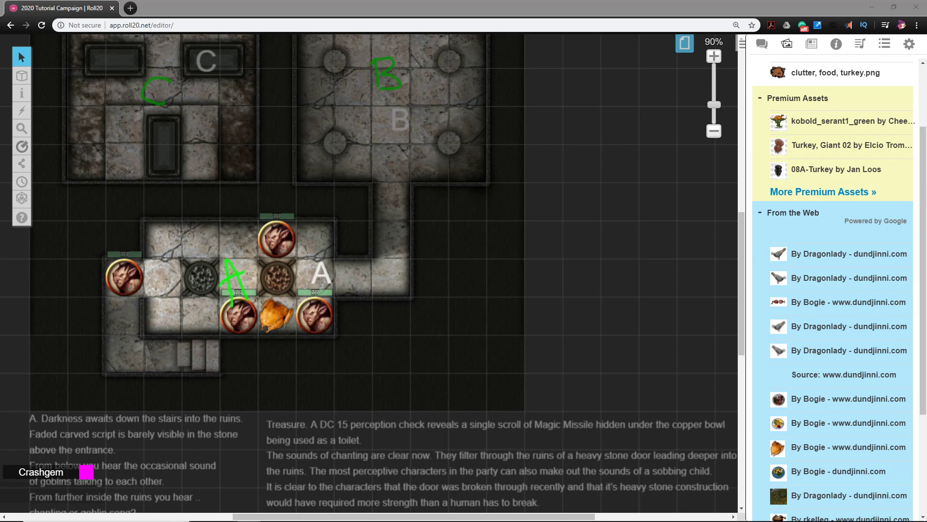
# Add a new handout to the journal and name it The Delian Oath
pyautogui.moveTo(593, 231); pyautogui.dragTo(516, 270)
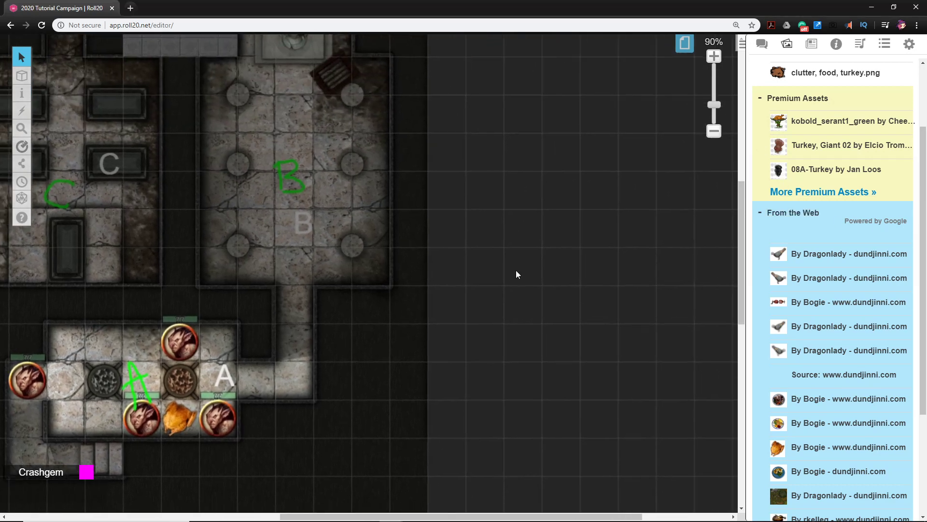
pyautogui.scroll(-5, 515, 275)
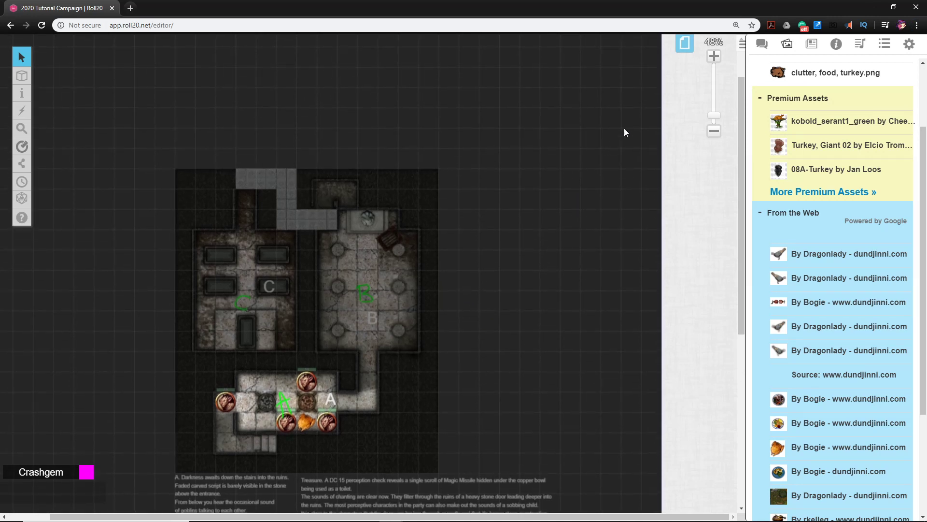
pyautogui.click(811, 44)
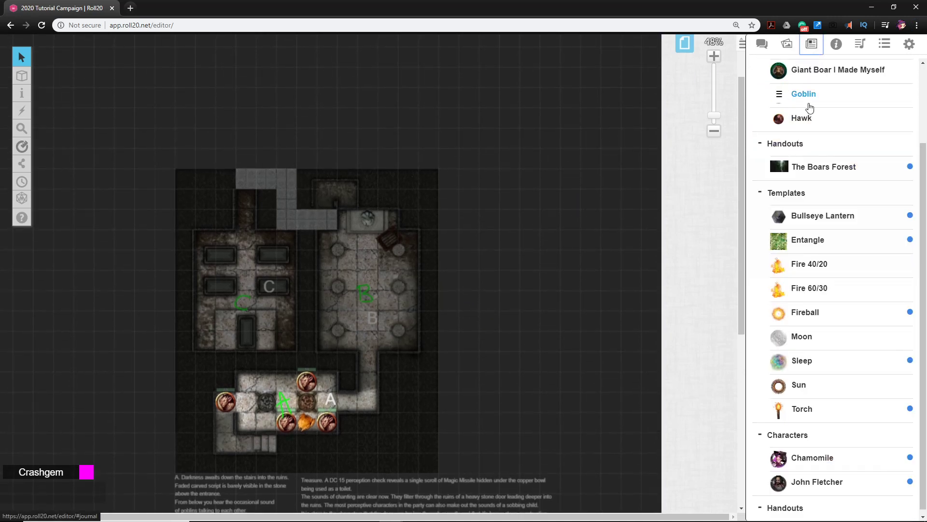
pyautogui.scroll(2, 816, 104)
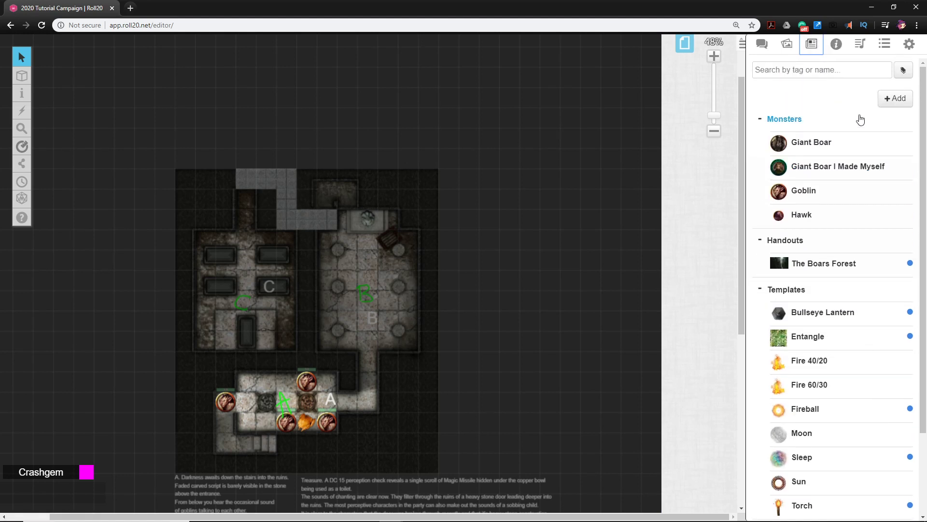
pyautogui.click(894, 98)
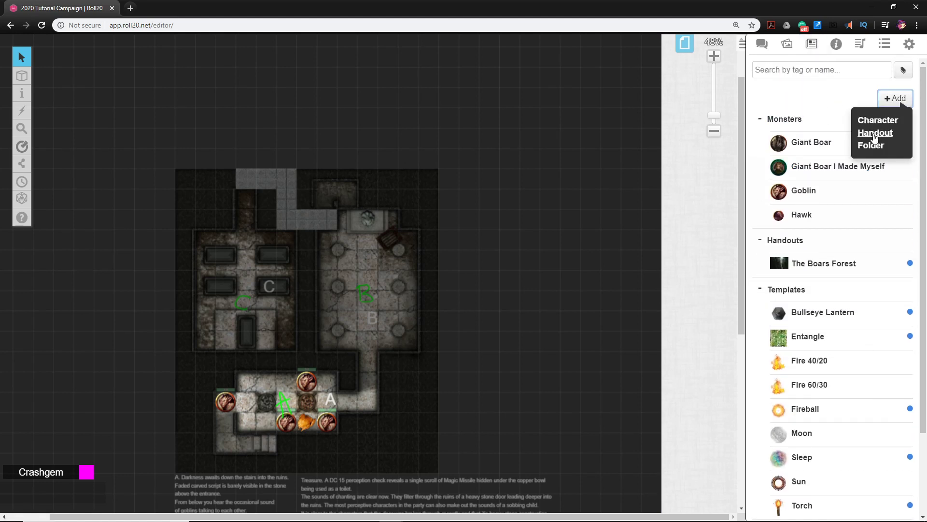
pyautogui.click(876, 137)
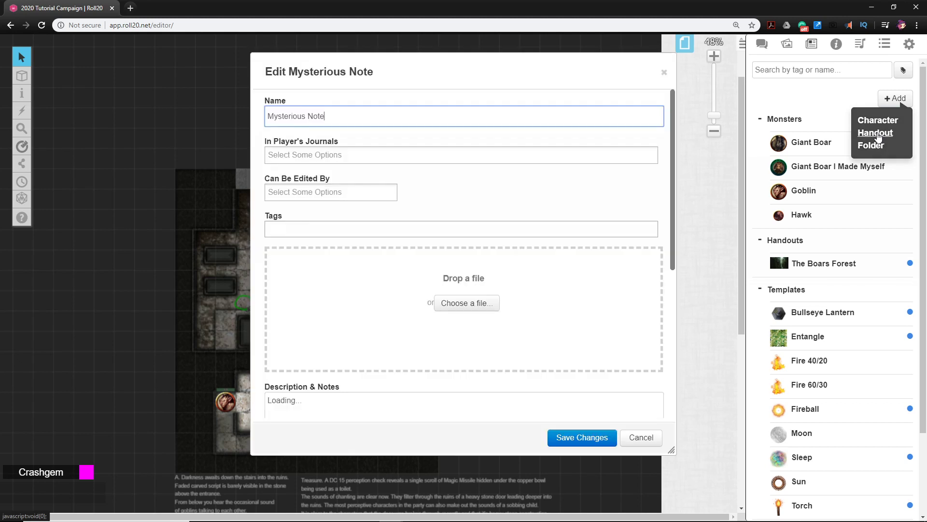
pyautogui.moveTo(332, 116); pyautogui.dragTo(259, 102)
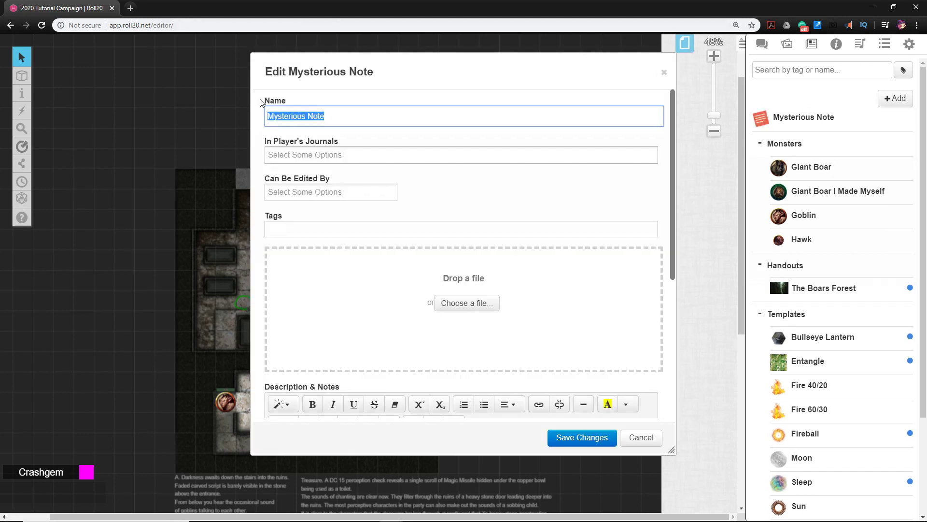
pyautogui.write('Deliah')
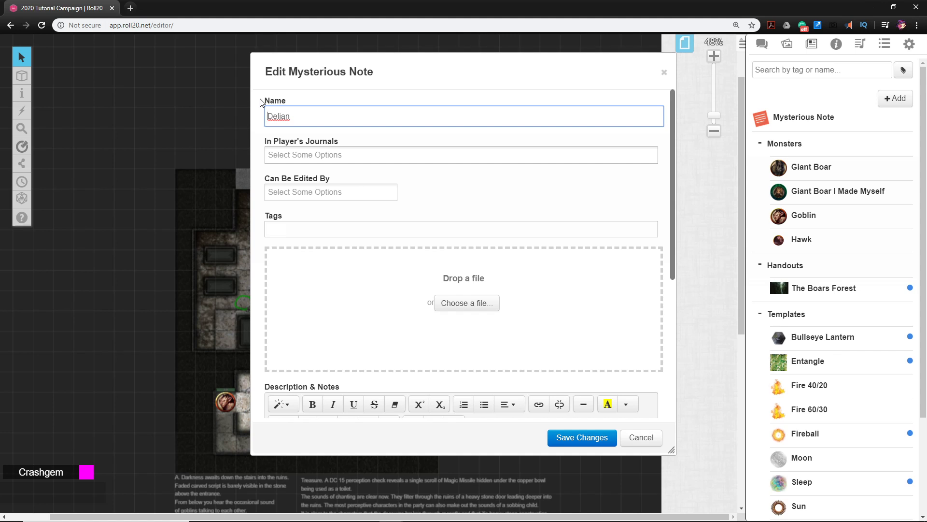
pyautogui.write('The')
pyautogui.write('Oath')
# Upload the DelianOath image from the Delian Tomb folder as the handout's picture
pyautogui.moveTo(463, 75); pyautogui.dragTo(438, 76)
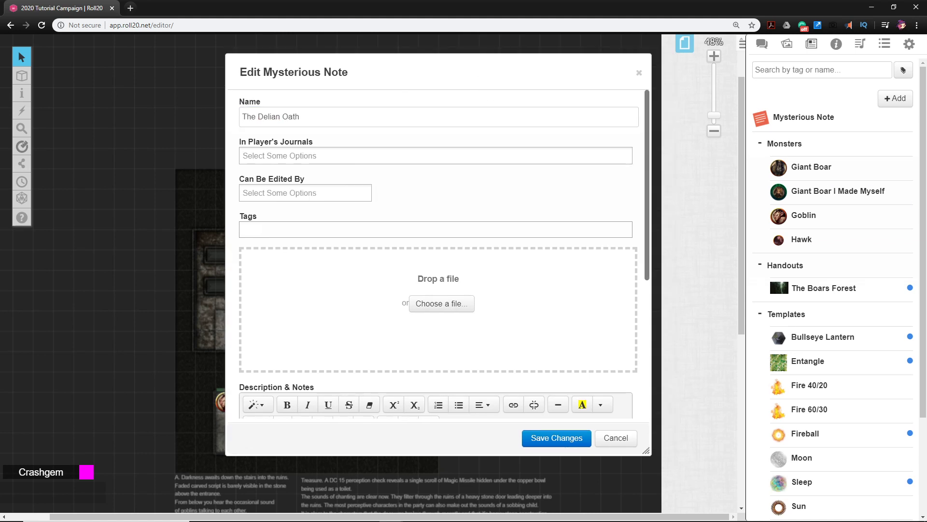
pyautogui.moveTo(926, 91); pyautogui.dragTo(620, 187)
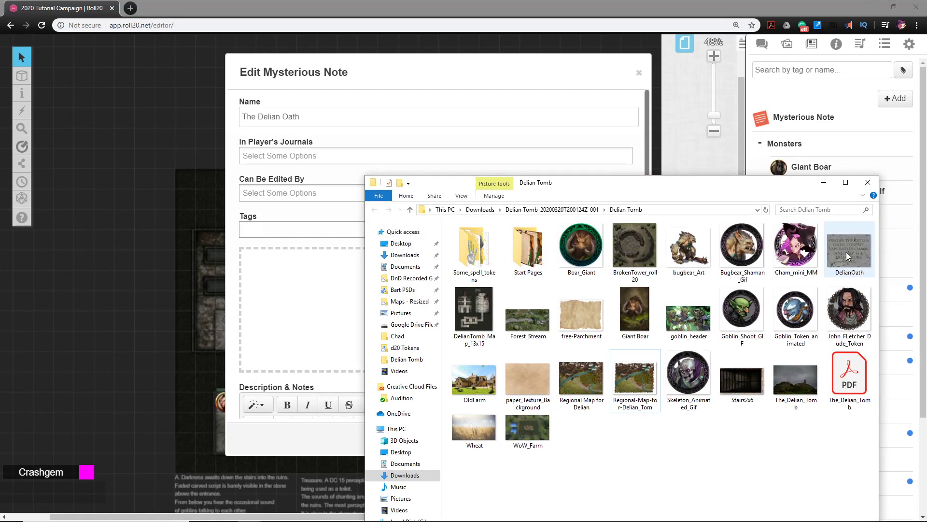
pyautogui.moveTo(848, 256); pyautogui.dragTo(300, 312)
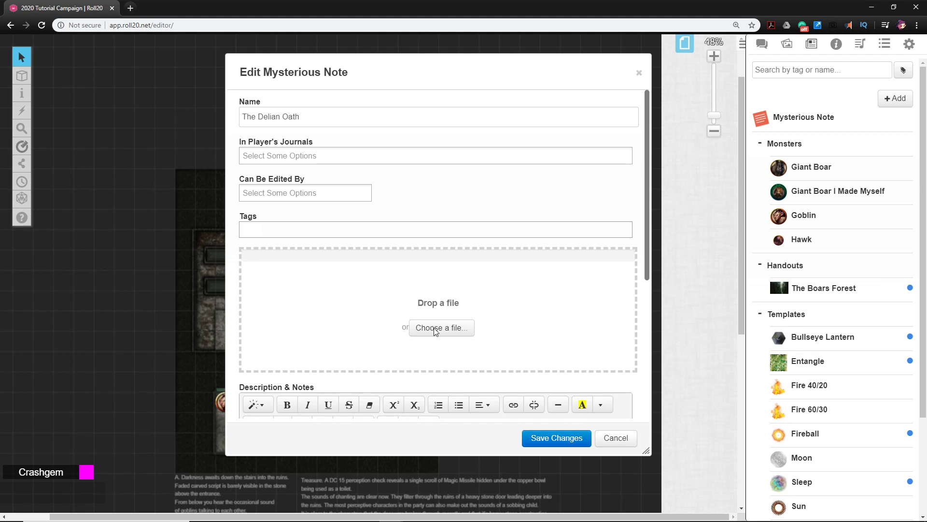
# Paste the Delian oath text into the handout's Description & Notes and join its two lines into one
pyautogui.scroll(-1, 531, 319)
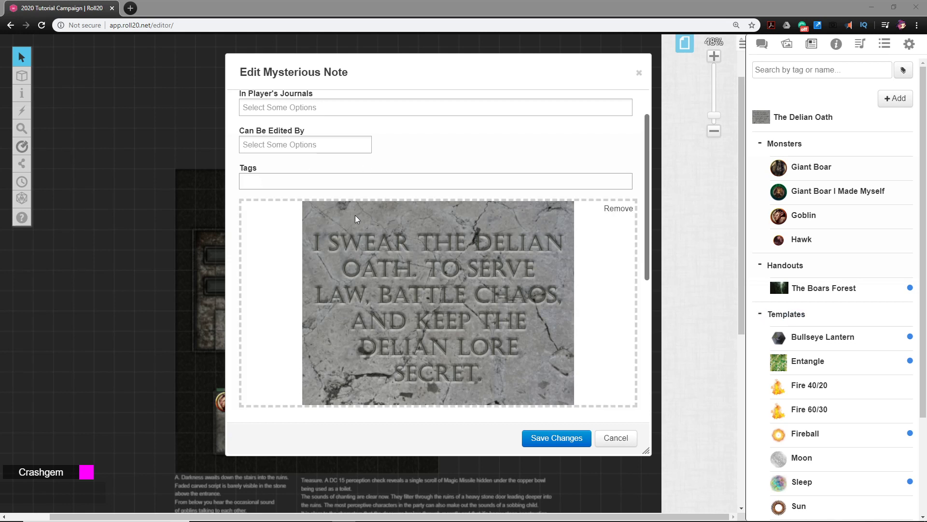
pyautogui.scroll(-5, 399, 285)
pyautogui.scroll(4, 383, 242)
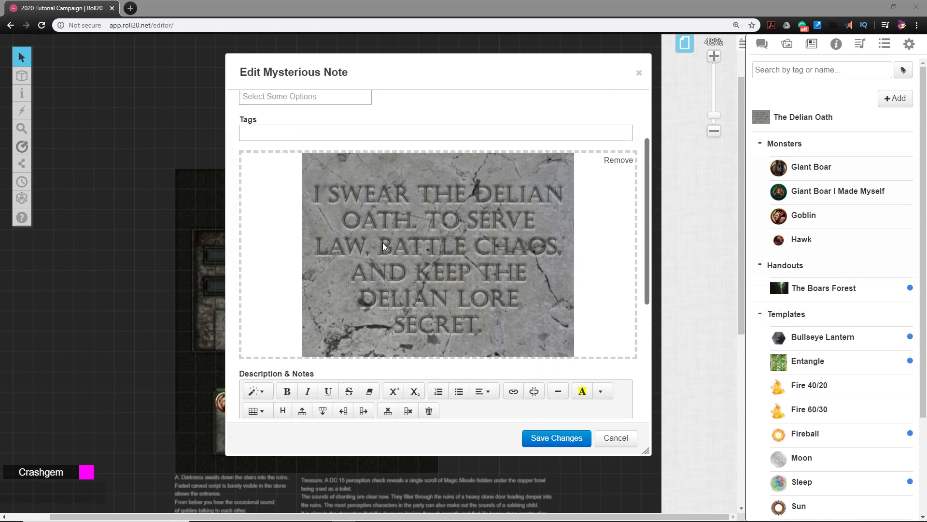
pyautogui.scroll(-2, 385, 160)
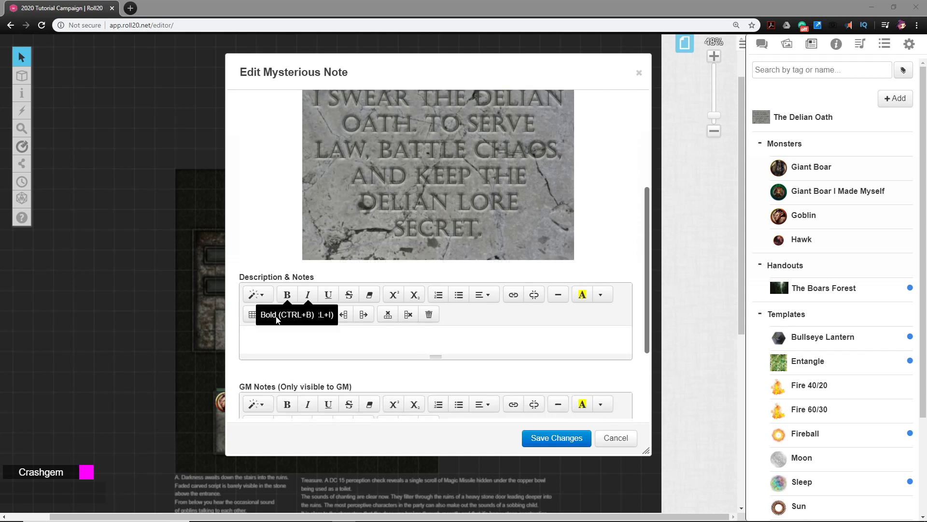
pyautogui.click(268, 343)
pyautogui.hotkey('ctrl', 'v')
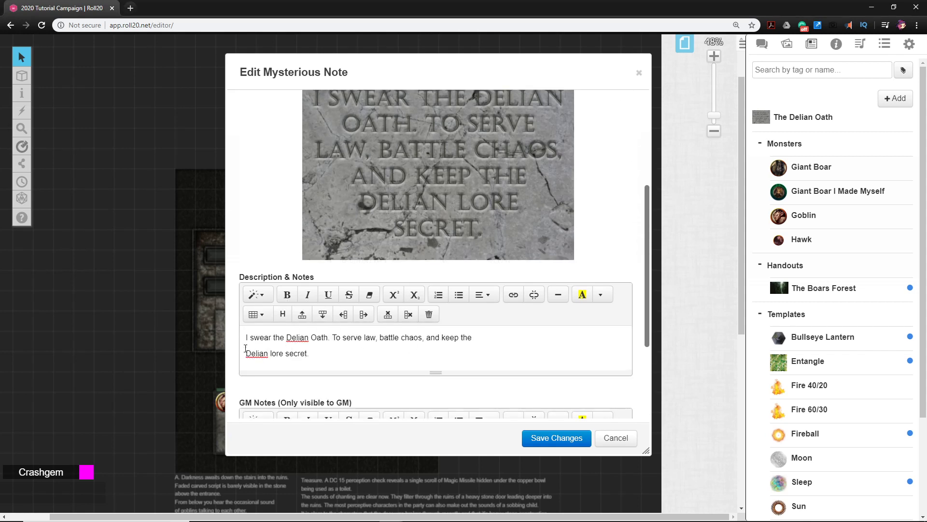
pyautogui.press('BackSpace')
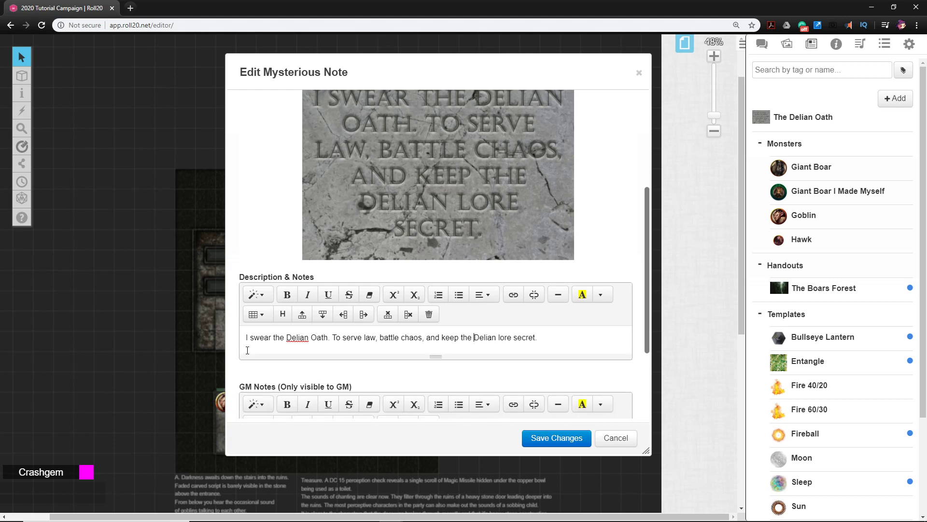
# Save the handout's changes and enlarge its window to fit the image and the oath text
pyautogui.click(548, 439)
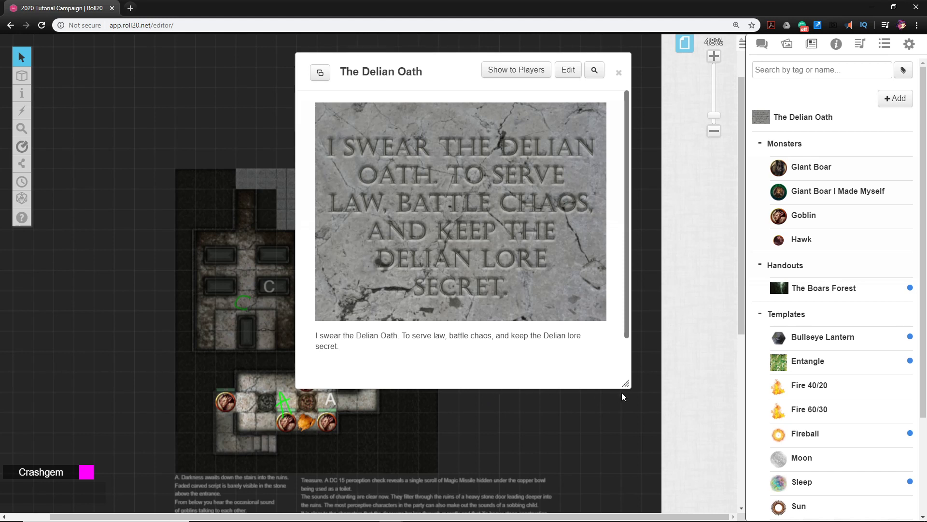
pyautogui.moveTo(626, 383); pyautogui.dragTo(640, 423)
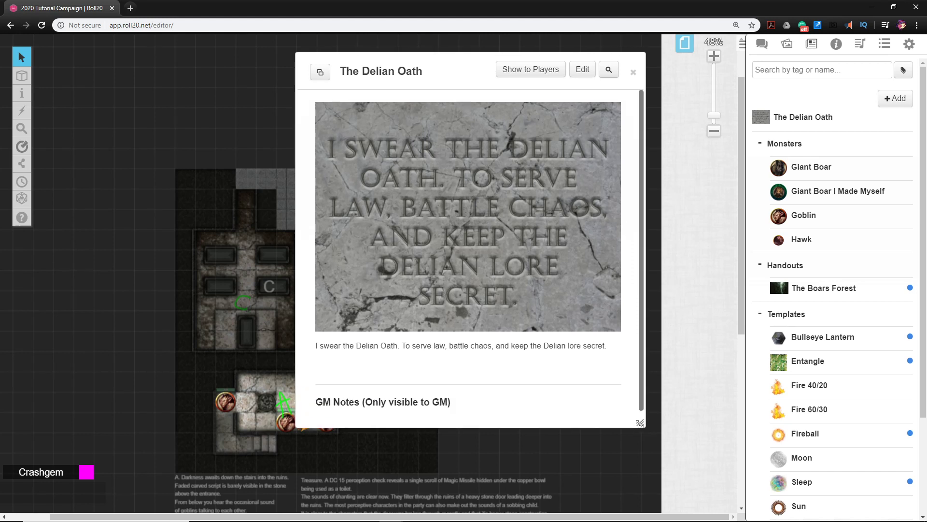
# Show The Delian Oath handout to the players and preview its stone-carved picture at full size
pyautogui.click(524, 72)
pyautogui.click(468, 320)
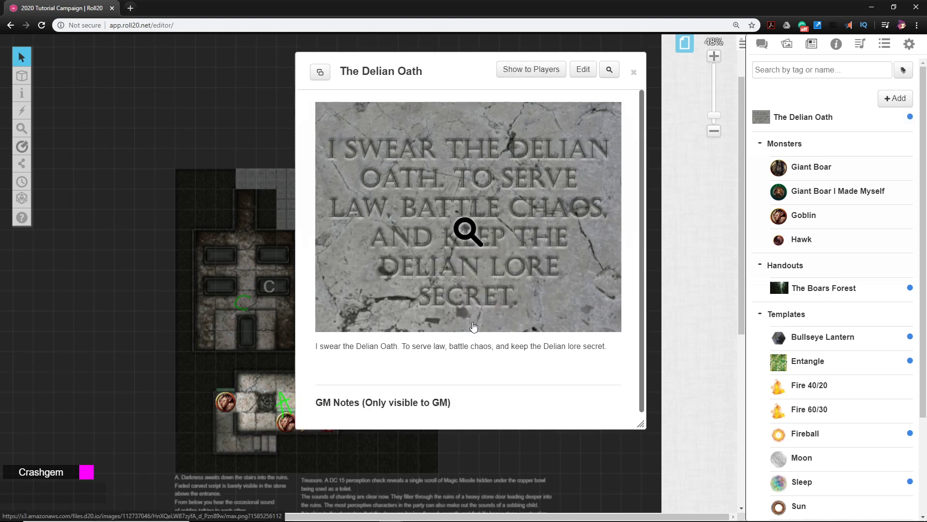
pyautogui.click(479, 220)
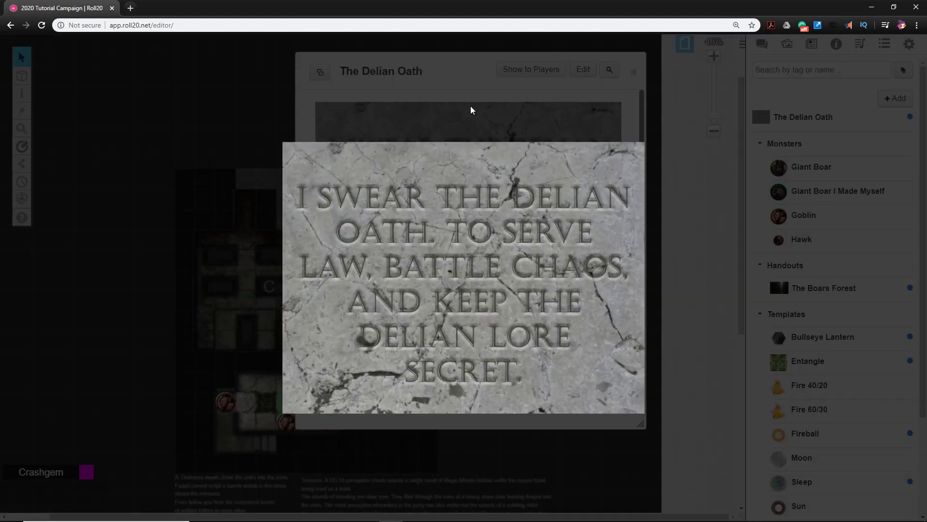
pyautogui.click(451, 124)
# Highlight the handout's oath text, view the enlarged picture again, and close the handout
pyautogui.moveTo(320, 349); pyautogui.dragTo(563, 362)
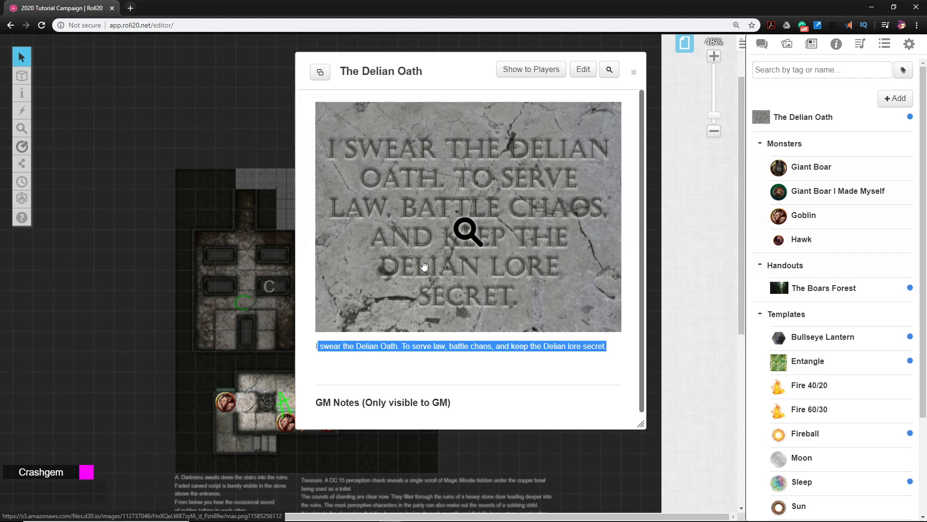
pyautogui.click(451, 220)
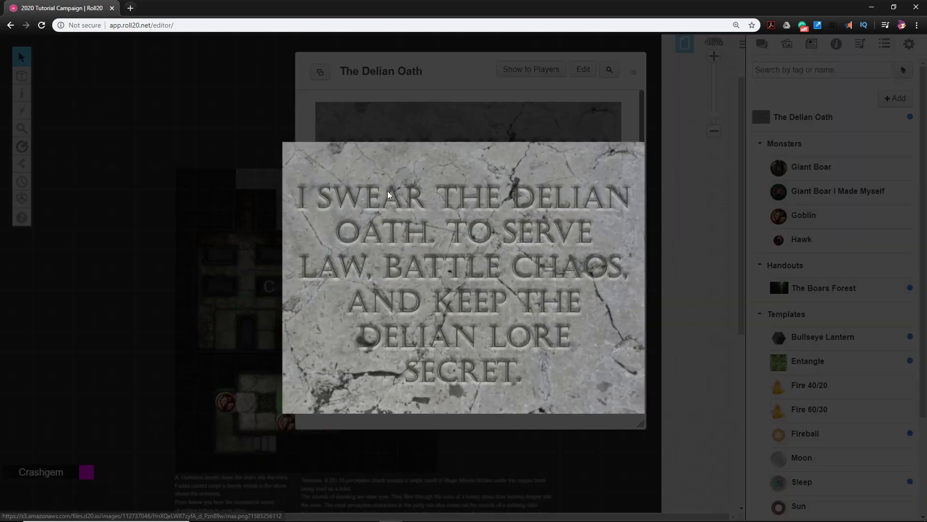
pyautogui.click(506, 100)
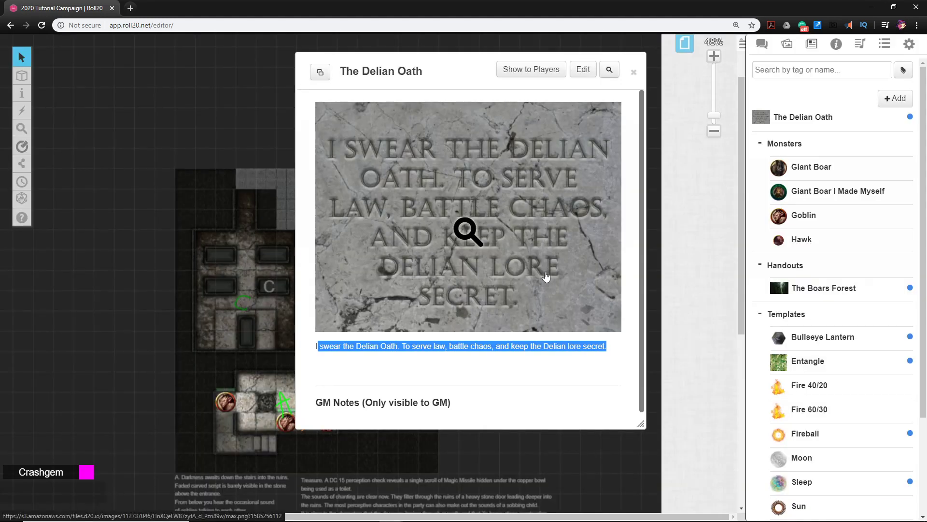
pyautogui.click(634, 73)
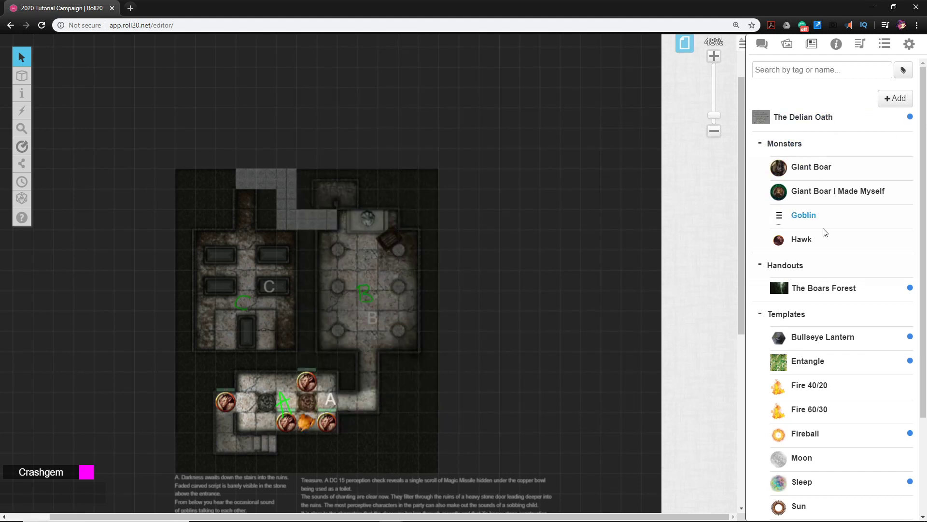
# Remove All Players from the journal access of The Delian Oath handout, save the changes and close it
pyautogui.scroll(-2, 827, 222)
pyautogui.scroll(2, 829, 211)
pyautogui.click(856, 126)
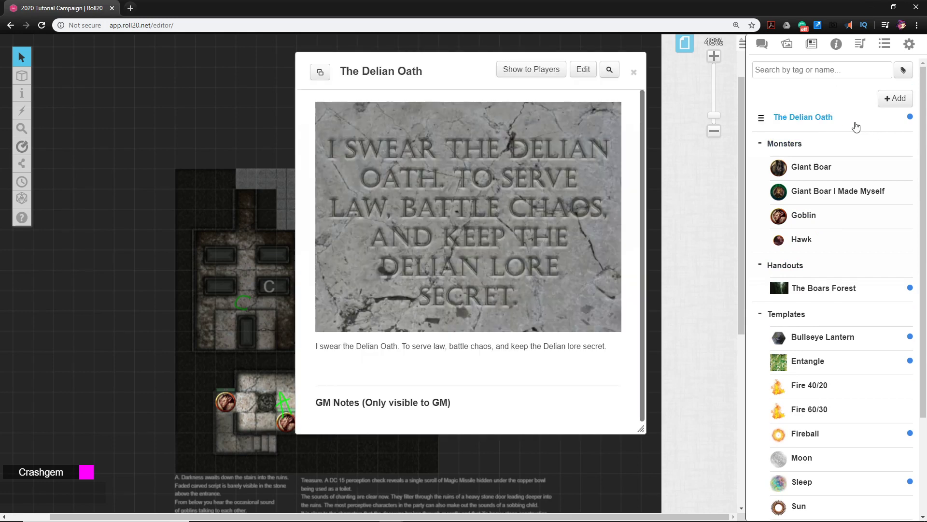
pyautogui.click(583, 71)
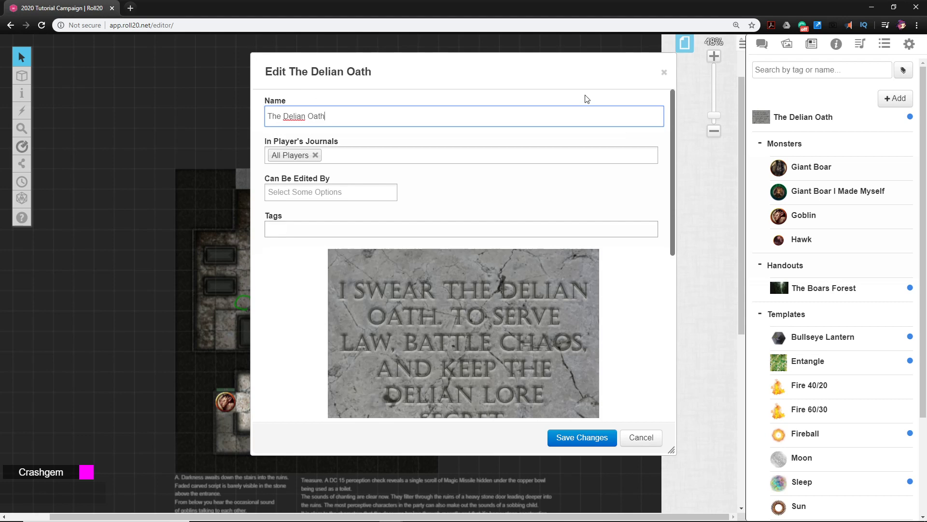
pyautogui.click(314, 155)
pyautogui.click(582, 438)
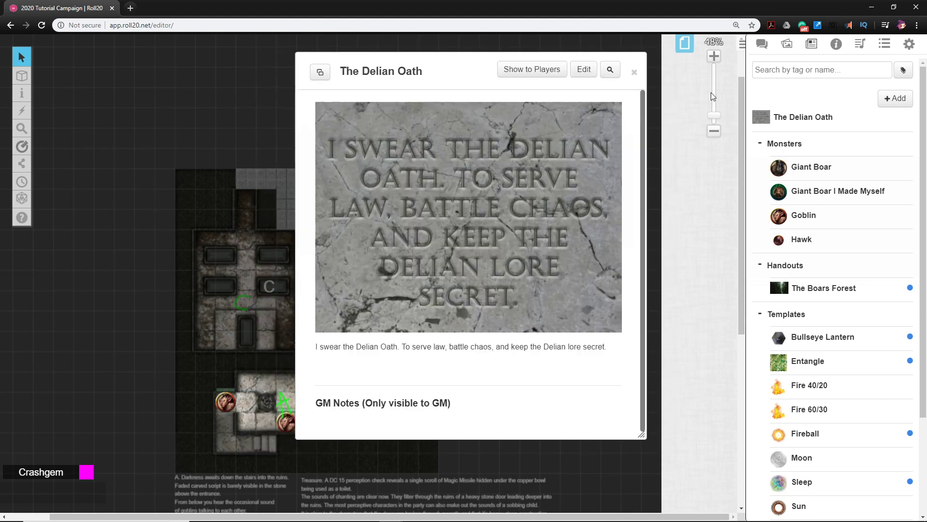
pyautogui.click(634, 72)
# Remove All Players from the journal access of The Boars Forest handout, save the changes and close it
pyautogui.scroll(-2, 820, 176)
pyautogui.scroll(-1, 819, 176)
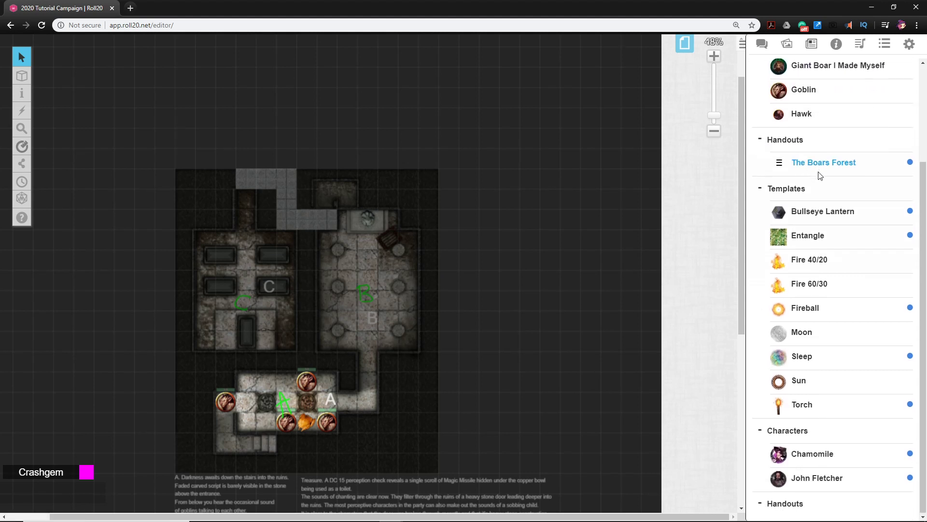
pyautogui.click(873, 161)
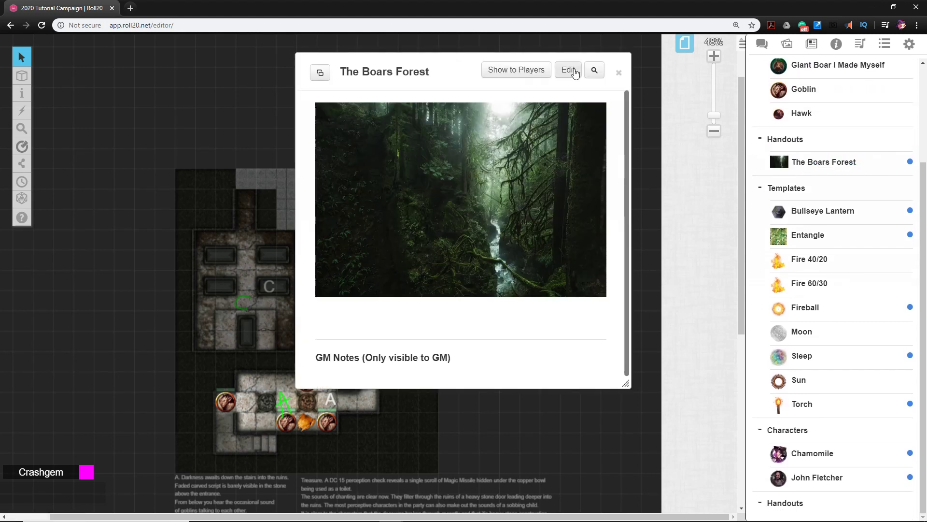
pyautogui.click(569, 70)
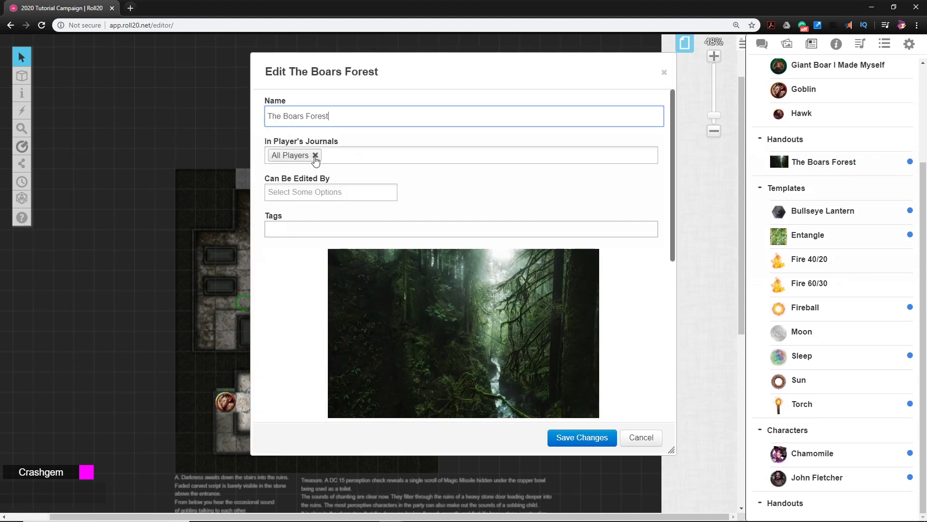
pyautogui.click(315, 155)
pyautogui.click(579, 443)
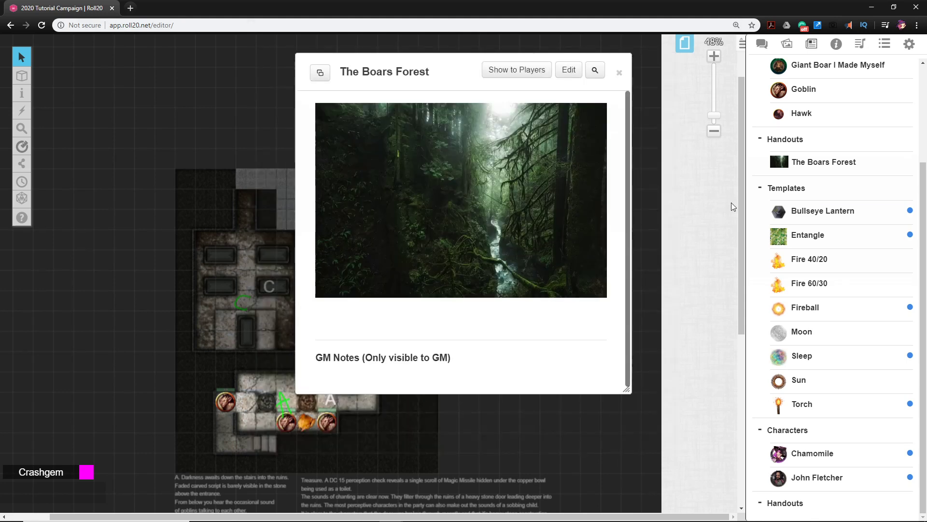
pyautogui.click(620, 73)
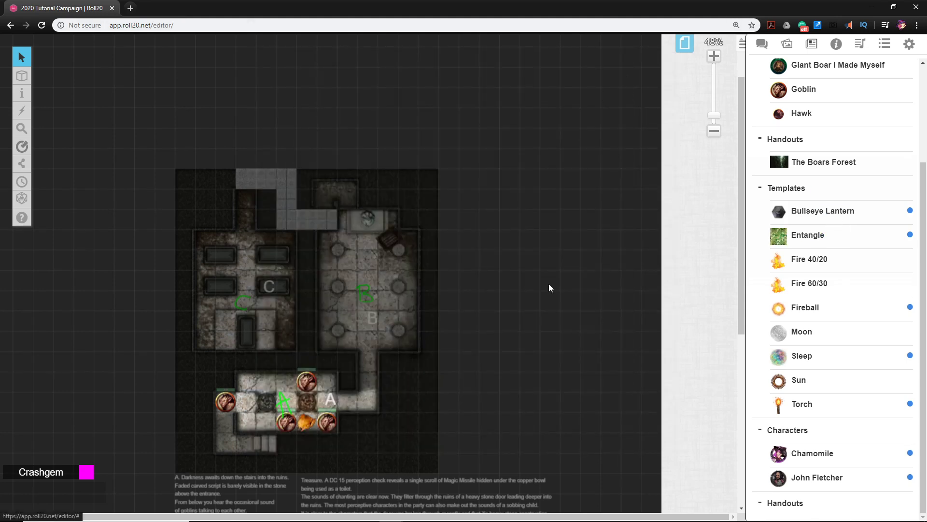
# Move The Delian Oath handout into the journal's Handouts folder, above The Boars Forest
pyautogui.scroll(-1, 468, 302)
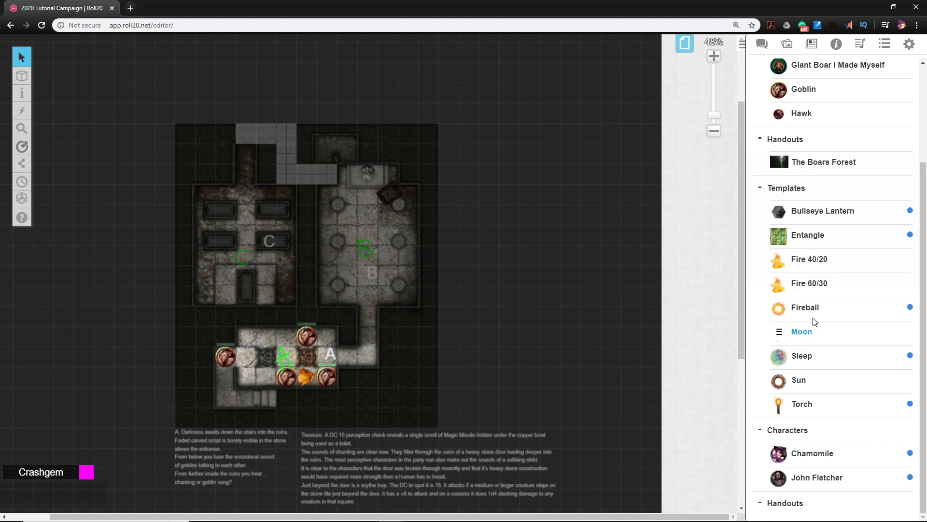
pyautogui.scroll(3, 821, 290)
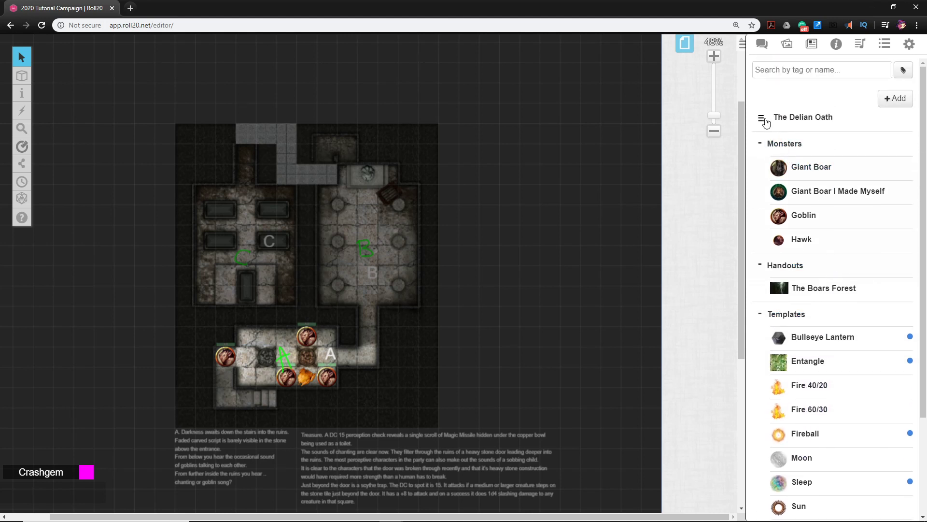
pyautogui.moveTo(766, 118); pyautogui.dragTo(810, 274)
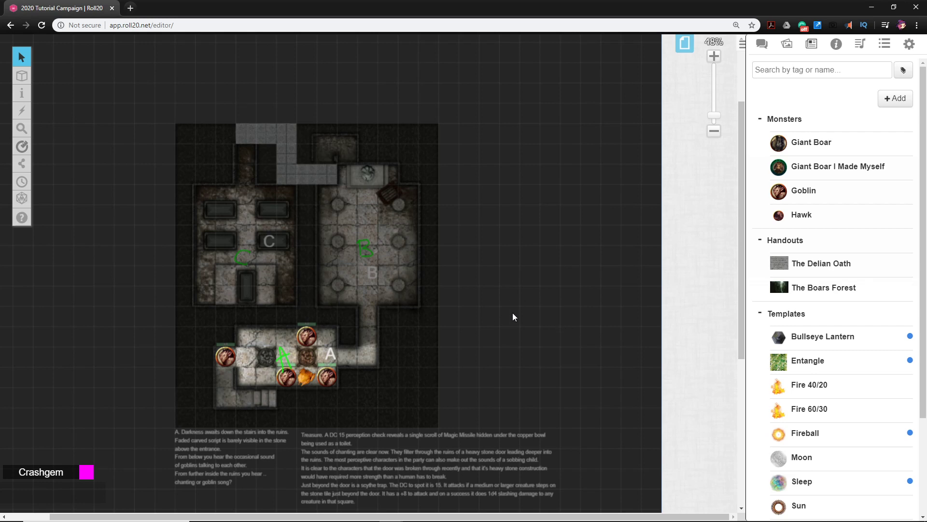
# Insert a blank line and the heading TRAP above the scythe trap paragraph in the Treasure note below the map
pyautogui.scroll(2, 511, 312)
pyautogui.moveTo(540, 323); pyautogui.dragTo(495, 312)
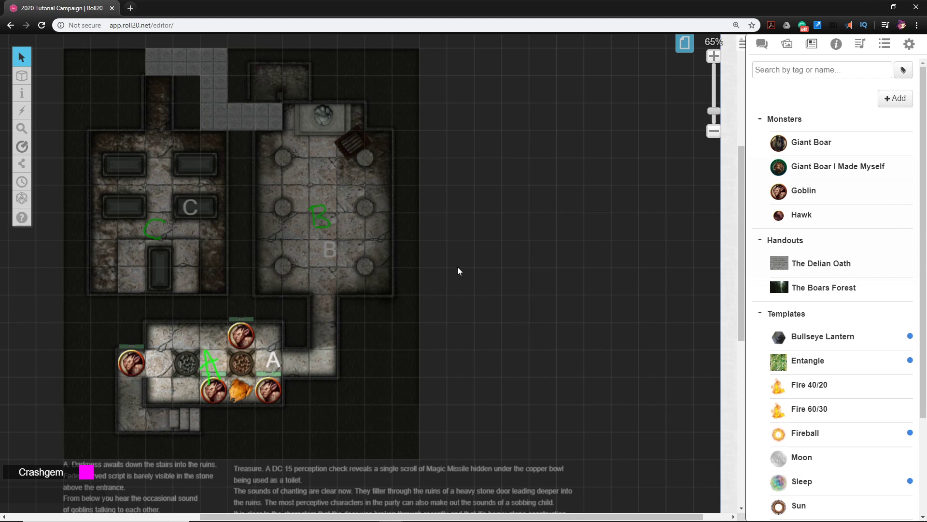
pyautogui.scroll(-3, 462, 270)
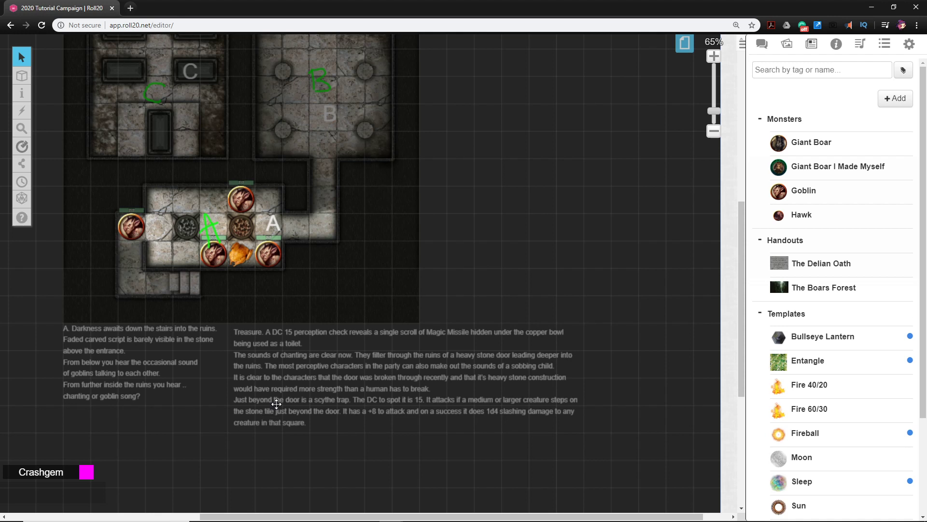
pyautogui.click(276, 404)
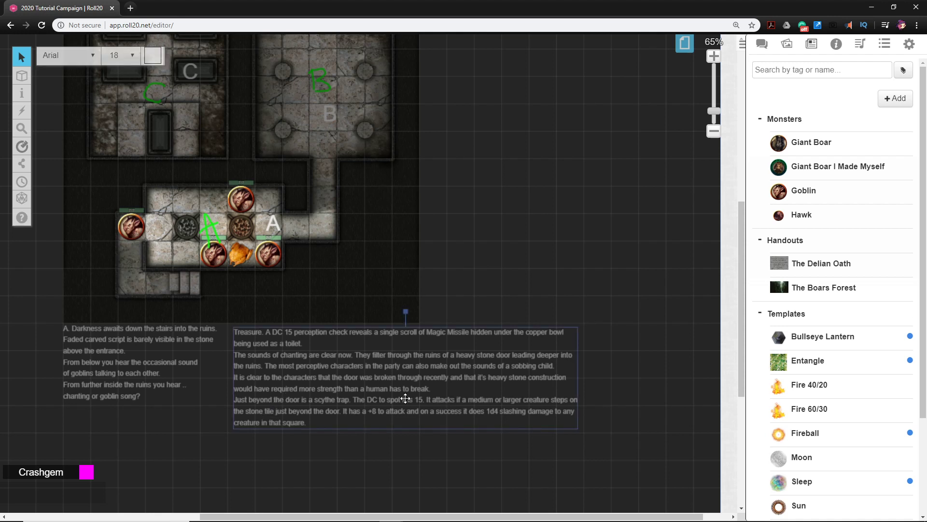
pyautogui.doubleClick(405, 398)
pyautogui.click(438, 384)
pyautogui.press('Return')
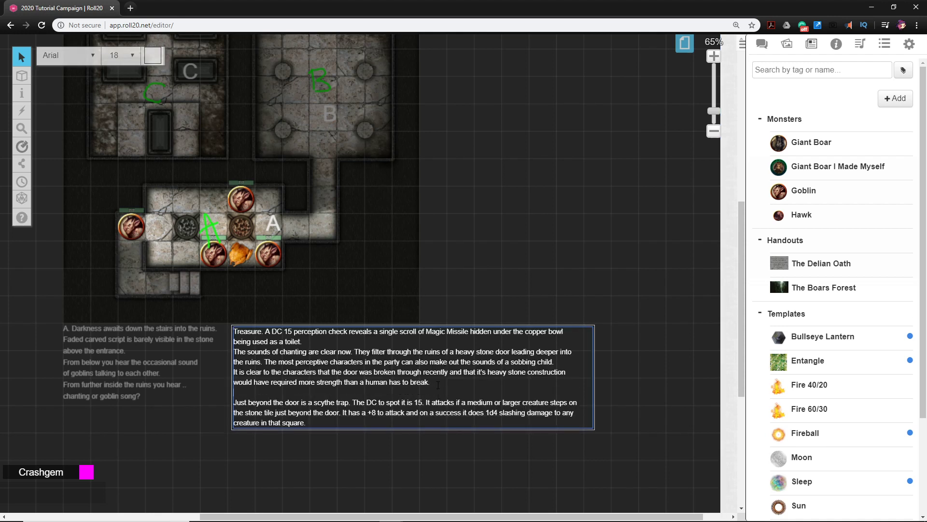
pyautogui.press('Return')
pyautogui.write('TRAP')
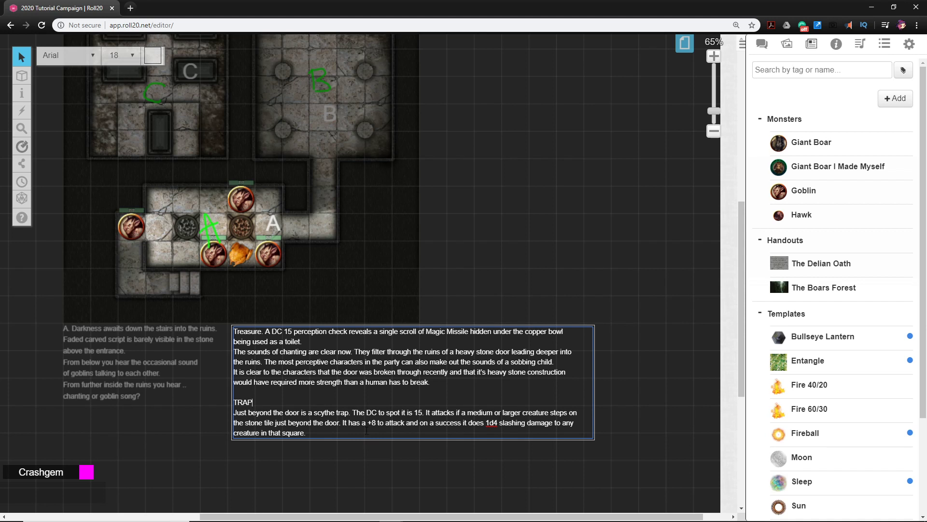
pyautogui.click(378, 454)
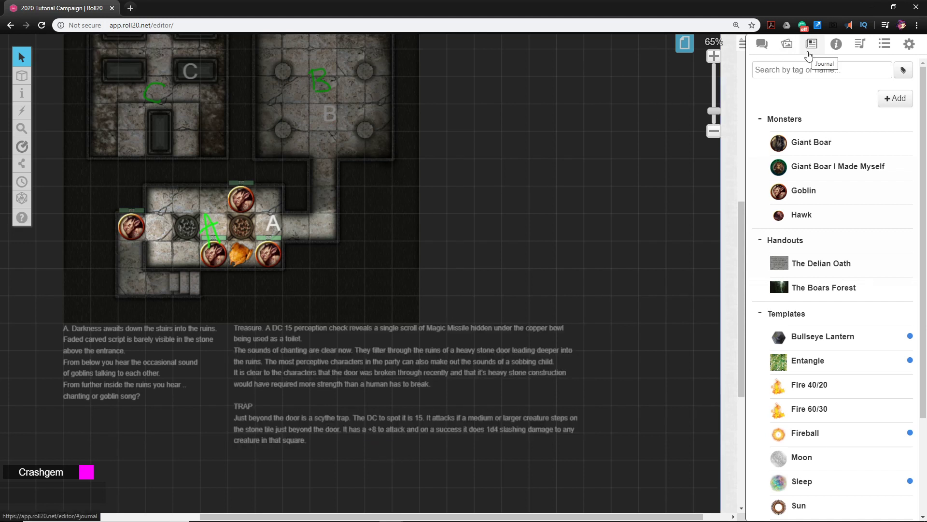
# Search the art library's tokens for "scyth" and look over the matching images
pyautogui.click(788, 46)
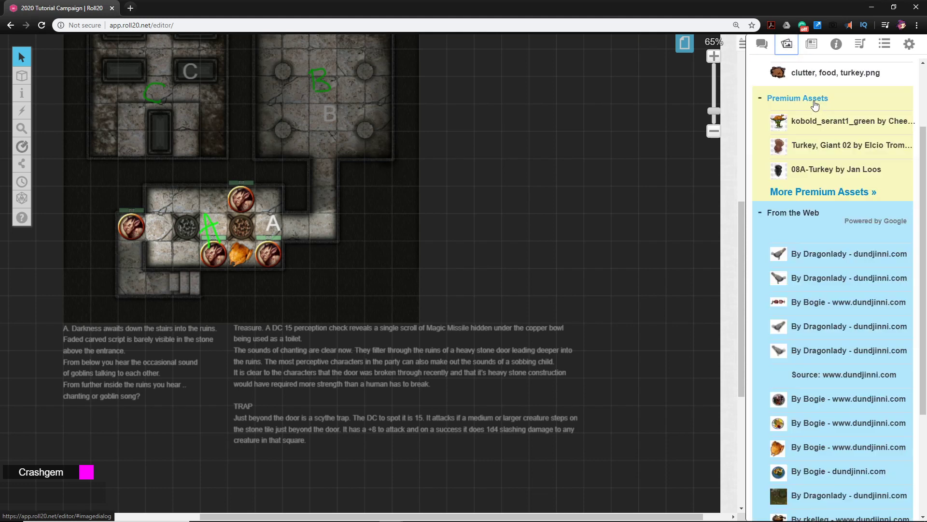
pyautogui.moveTo(788, 102); pyautogui.dragTo(754, 90)
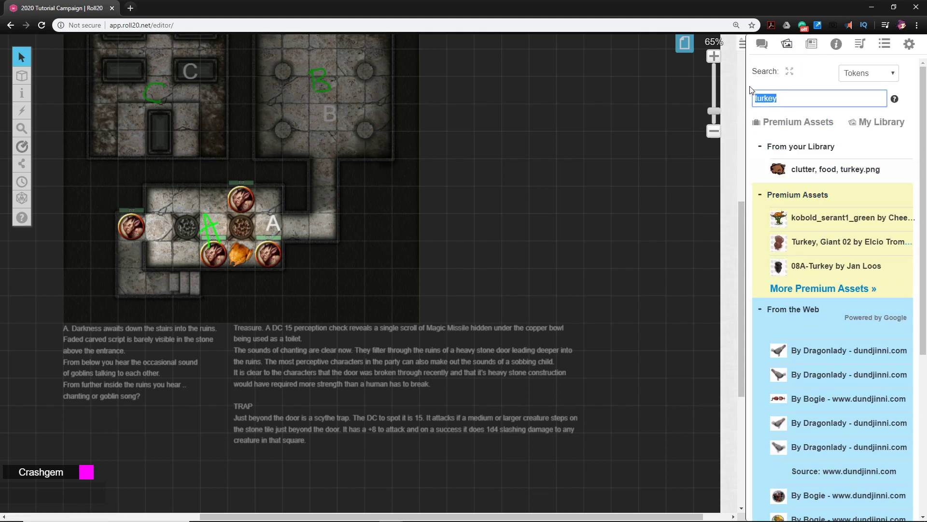
pyautogui.write('scyth')
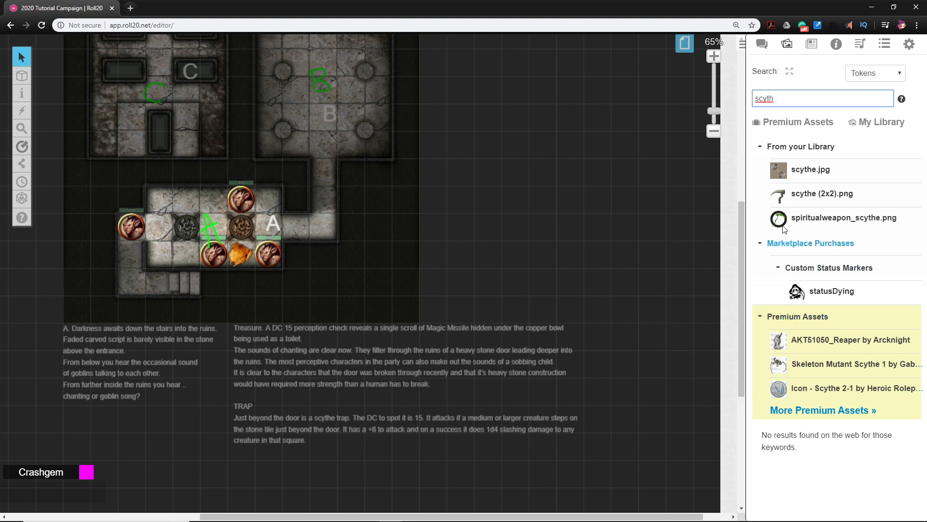
pyautogui.moveTo(781, 189)
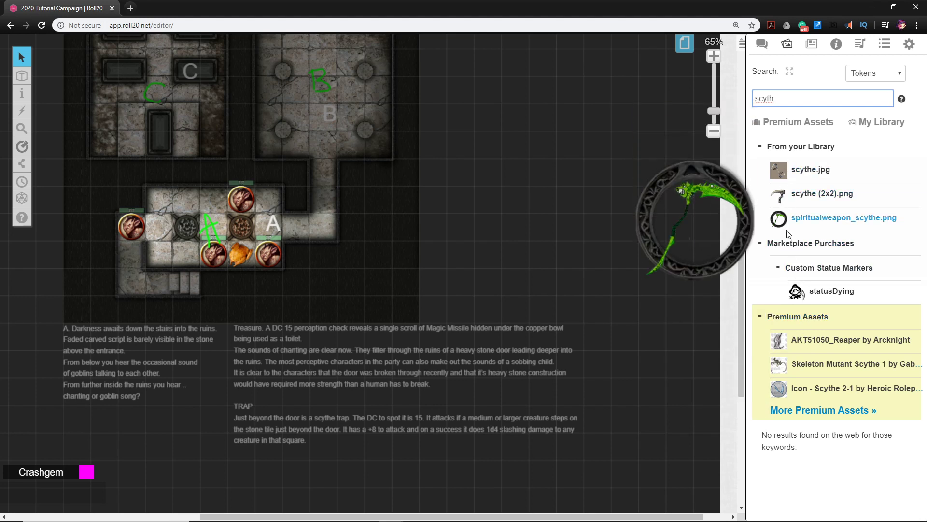
# Search the tokens for "trap" and place the curved-blade web image in the corridor square just east of room A
pyautogui.doubleClick(754, 94)
pyautogui.write('tra')
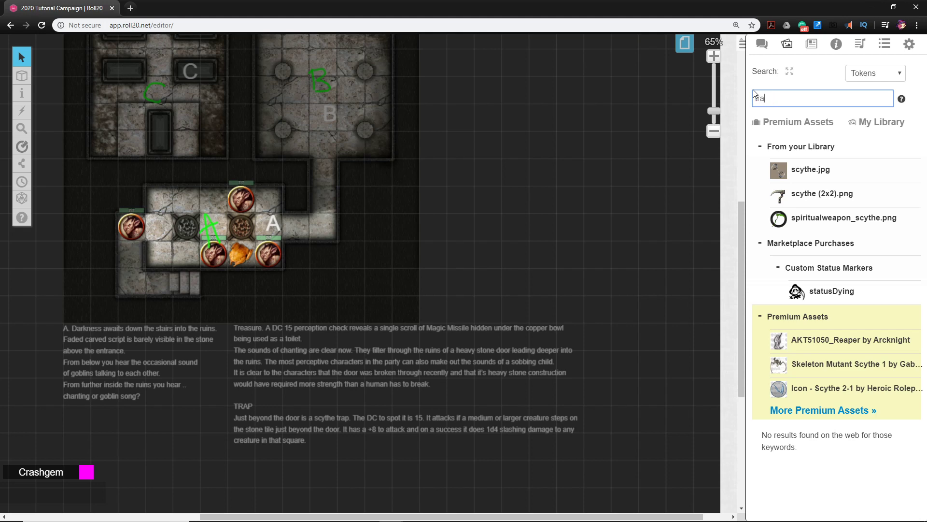
pyautogui.write('p')
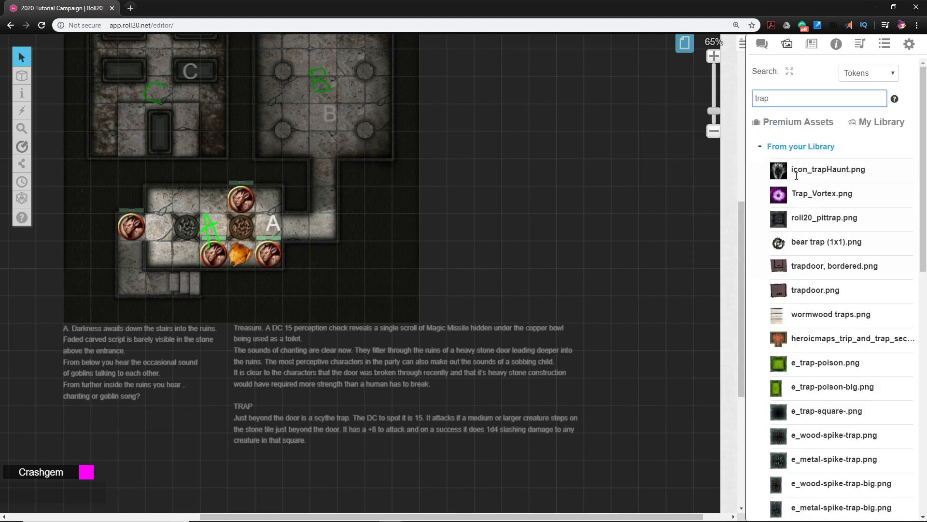
pyautogui.scroll(-15, 794, 203)
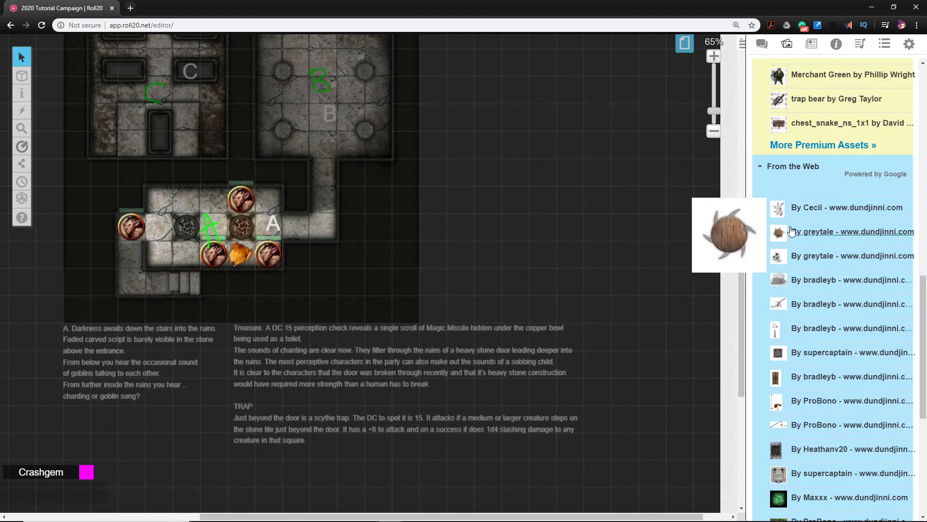
pyautogui.moveTo(797, 215)
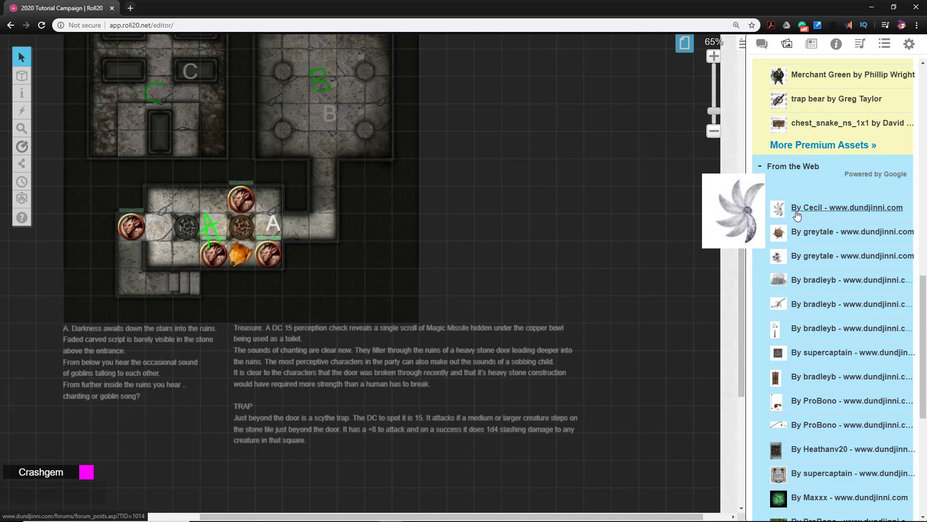
pyautogui.moveTo(797, 214); pyautogui.dragTo(296, 227)
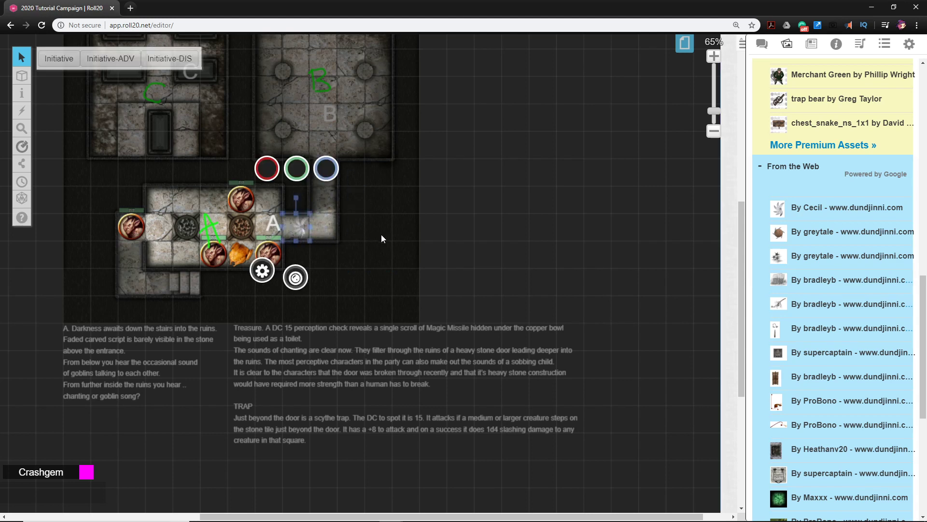
# Enlarge the curved-blade trap token beyond its single grid square in the corridor beside room A
pyautogui.scroll(5, 381, 234)
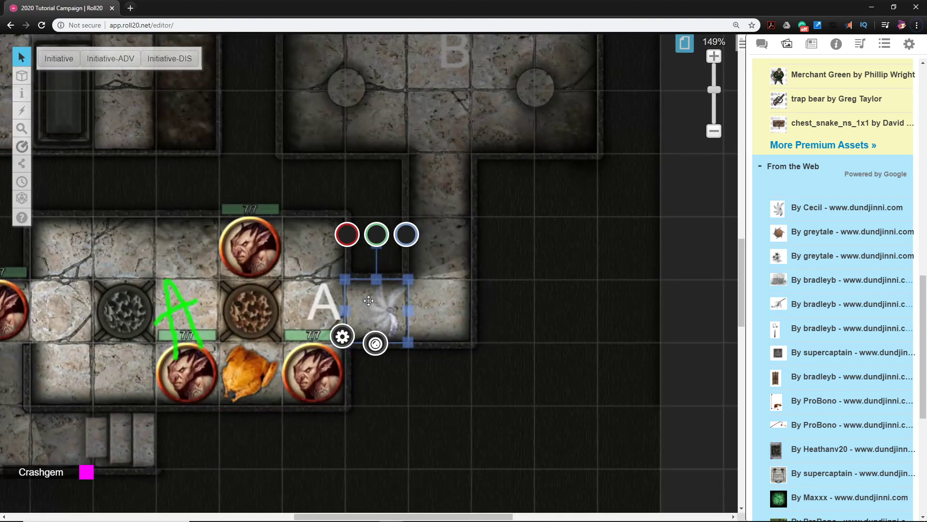
pyautogui.moveTo(348, 279); pyautogui.dragTo(331, 261)
pyautogui.moveTo(373, 289); pyautogui.dragTo(406, 331)
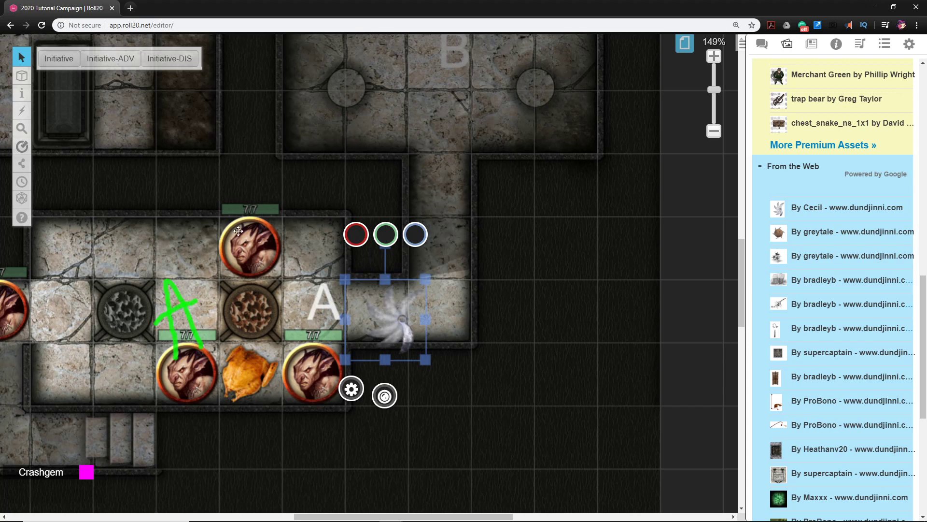
pyautogui.rightClick(399, 313)
pyautogui.moveTo(406, 314)
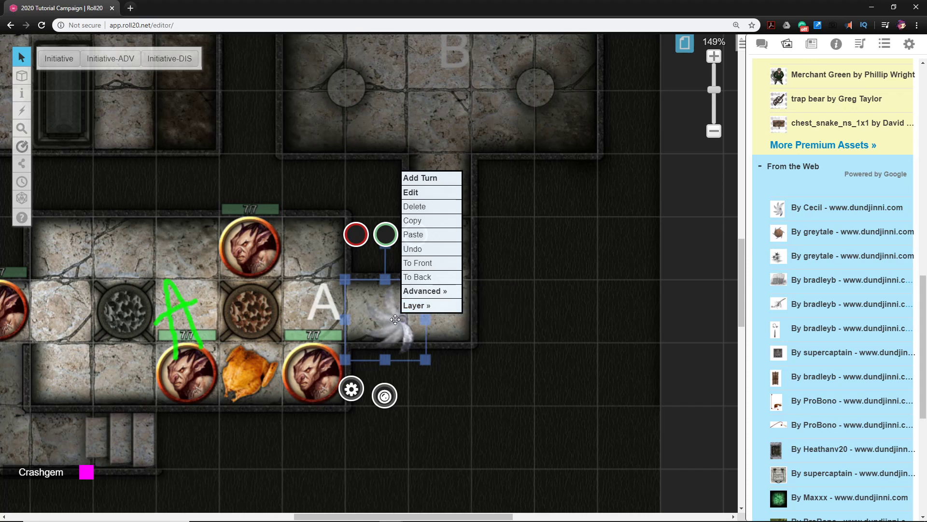
pyautogui.click(433, 342)
pyautogui.rightClick(396, 320)
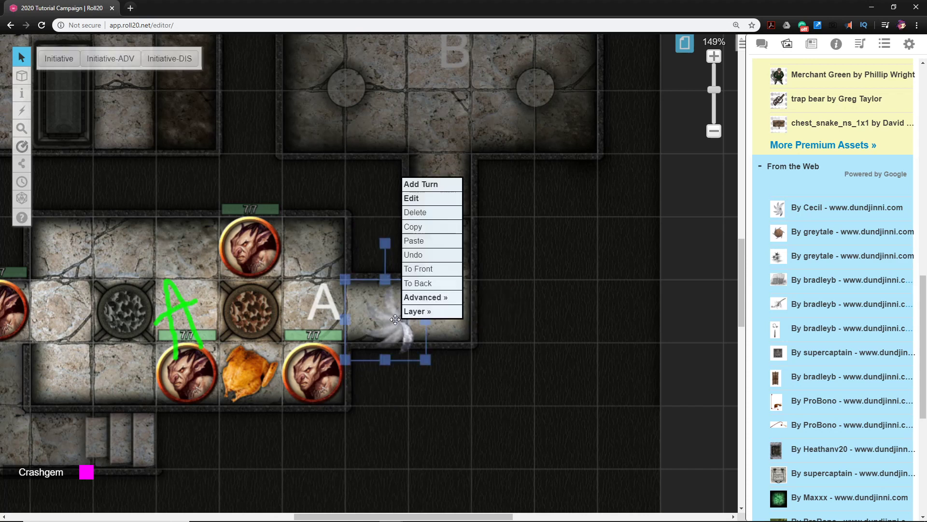
pyautogui.moveTo(424, 312)
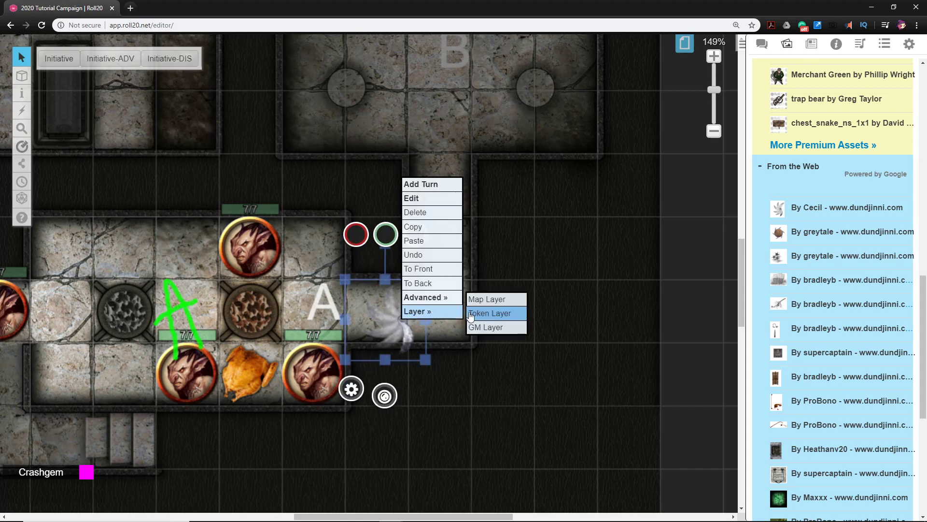
pyautogui.click(481, 327)
pyautogui.click(399, 315)
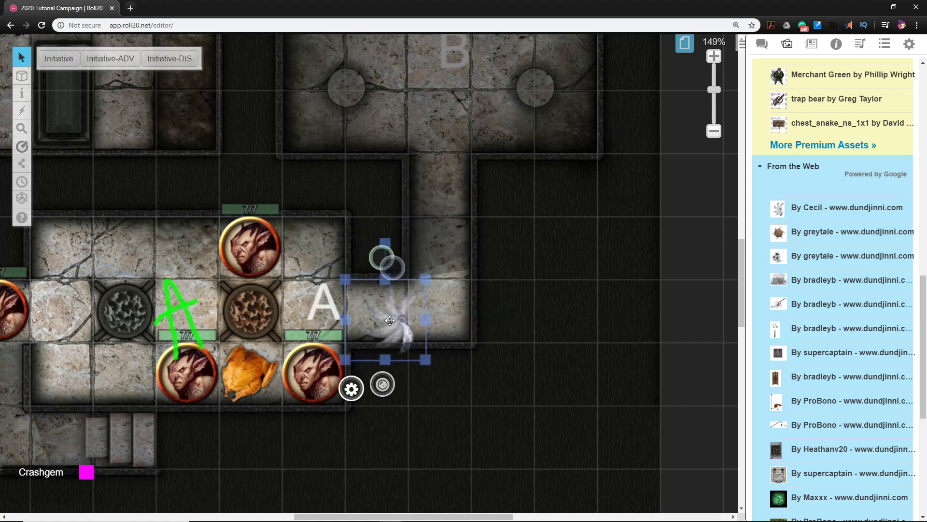
pyautogui.rightClick(394, 320)
pyautogui.moveTo(424, 311)
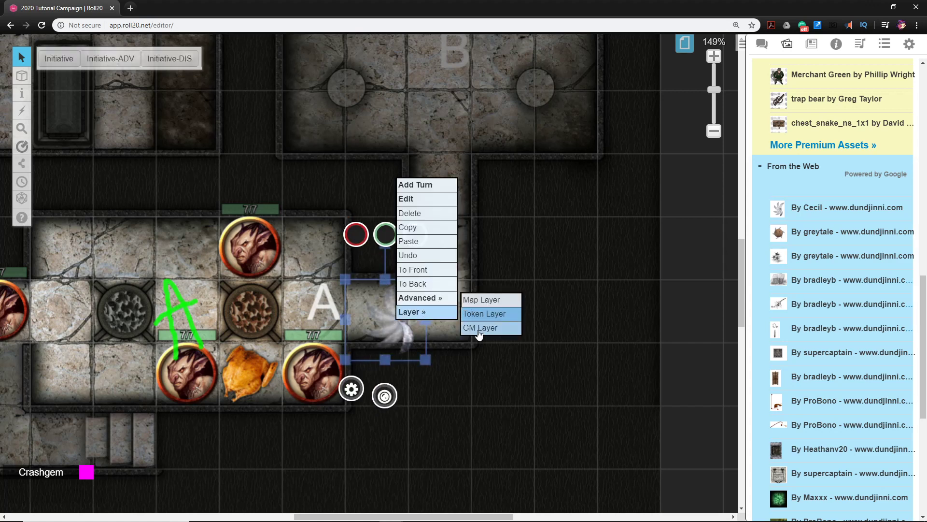
pyautogui.click(487, 381)
pyautogui.click(396, 318)
pyautogui.rightClick(416, 319)
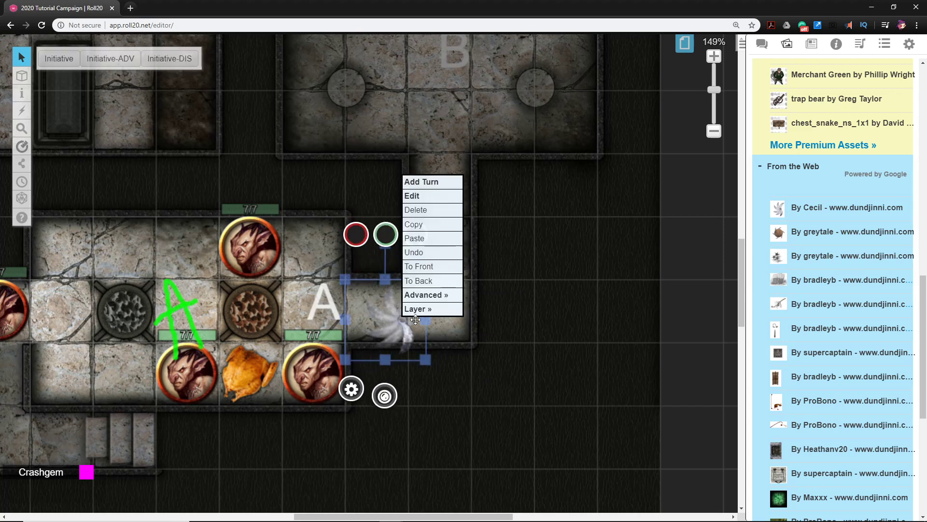
pyautogui.click(483, 414)
pyautogui.click(404, 328)
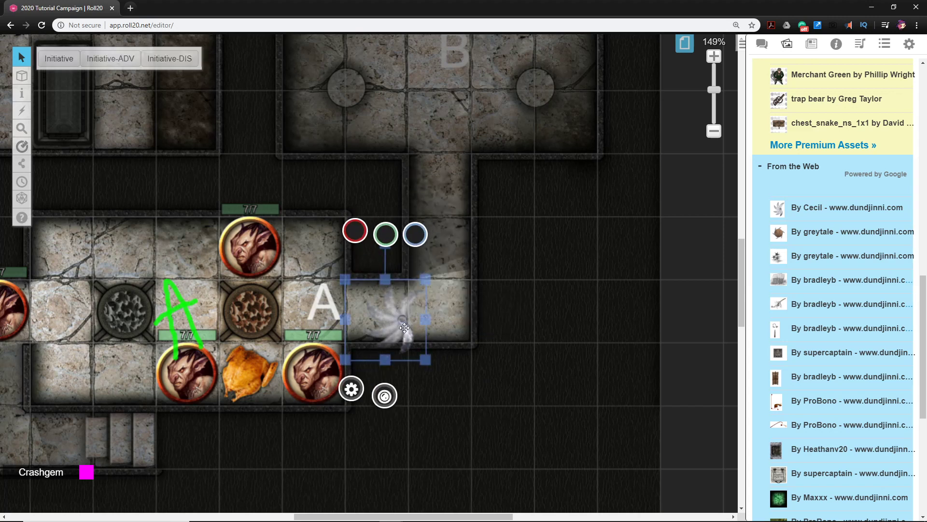
# Show the curved-blade trap token as an enlarged full-screen image, close it, and deselect the token
pyautogui.hotkey('shift', 'z')
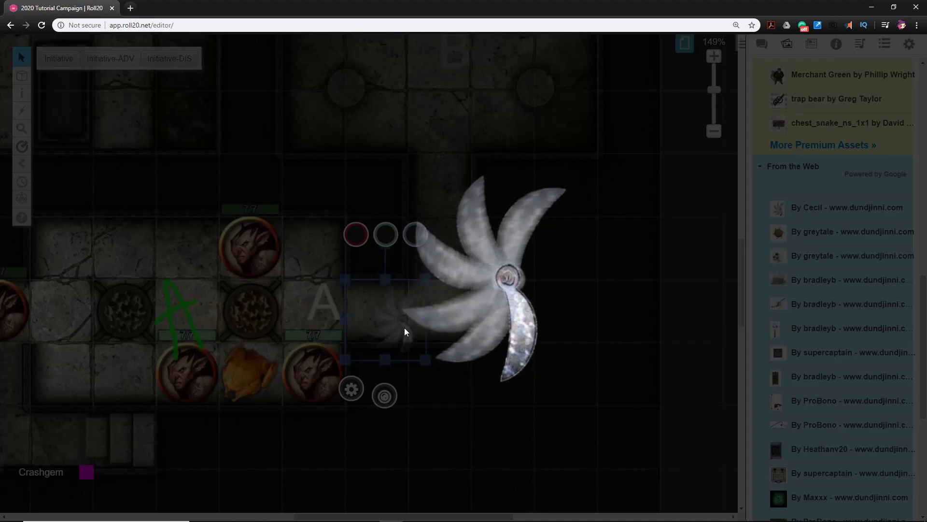
pyautogui.click(485, 424)
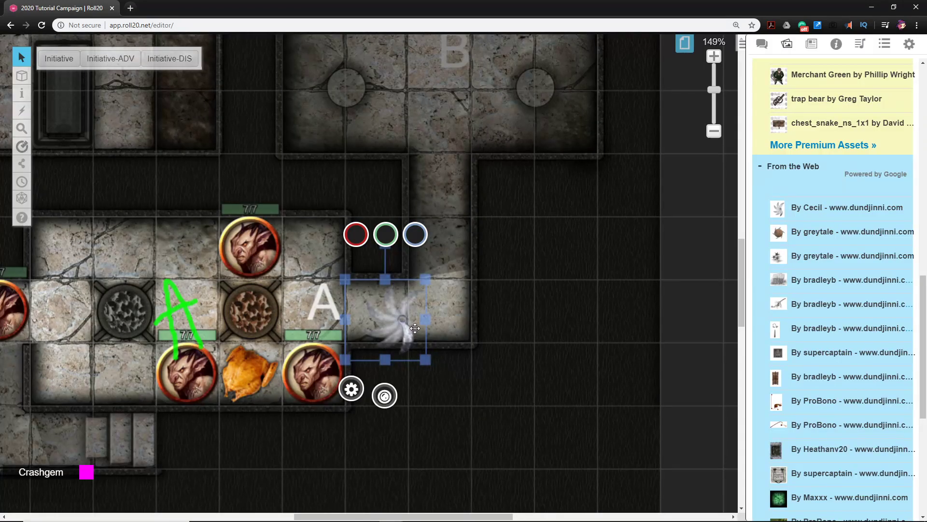
pyautogui.click(401, 327)
pyautogui.click(455, 344)
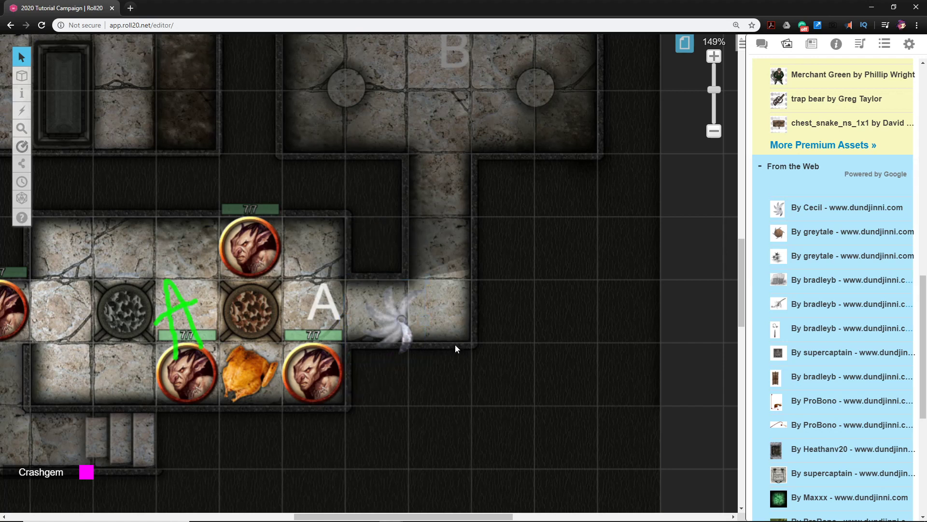
# Set the curved-blade trap token as a drawing and shift it to sit centred in the corridor square east of room A
pyautogui.rightClick(388, 318)
pyautogui.moveTo(410, 296)
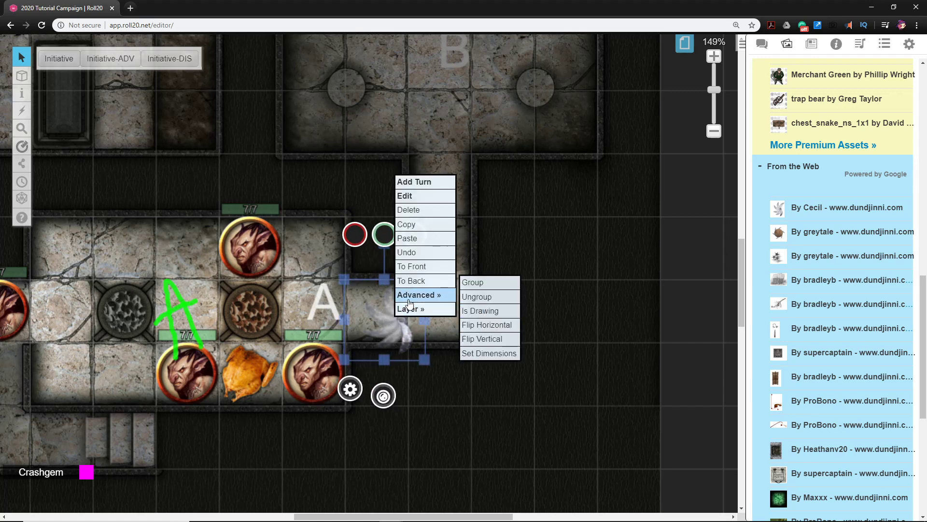
pyautogui.click(478, 313)
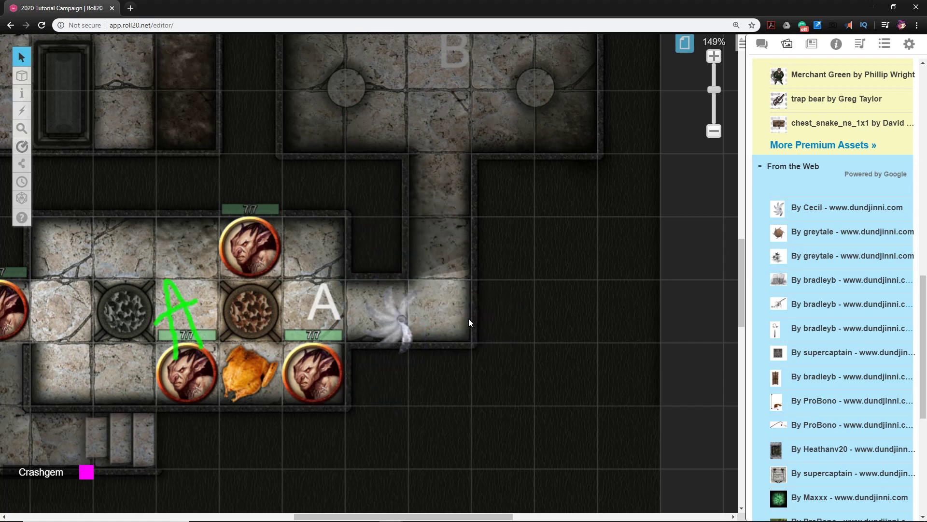
pyautogui.click(390, 310)
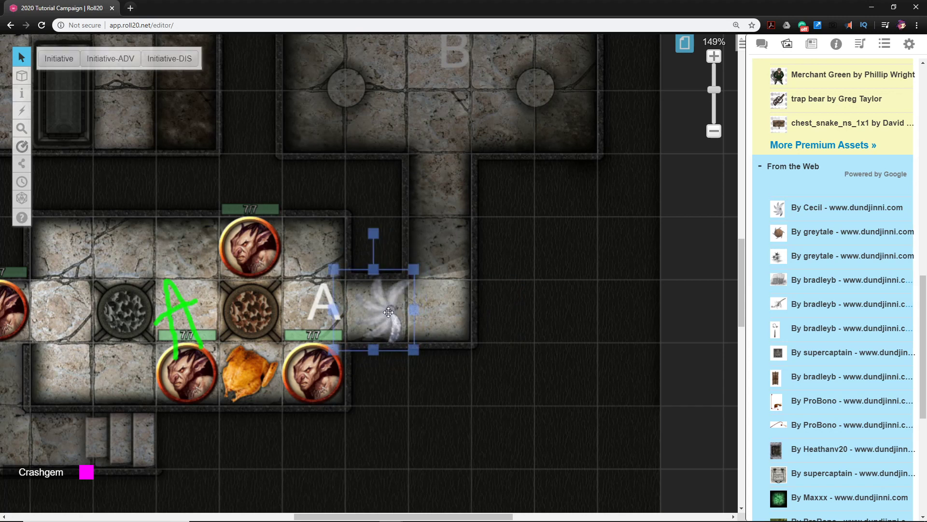
pyautogui.moveTo(389, 312); pyautogui.dragTo(394, 314)
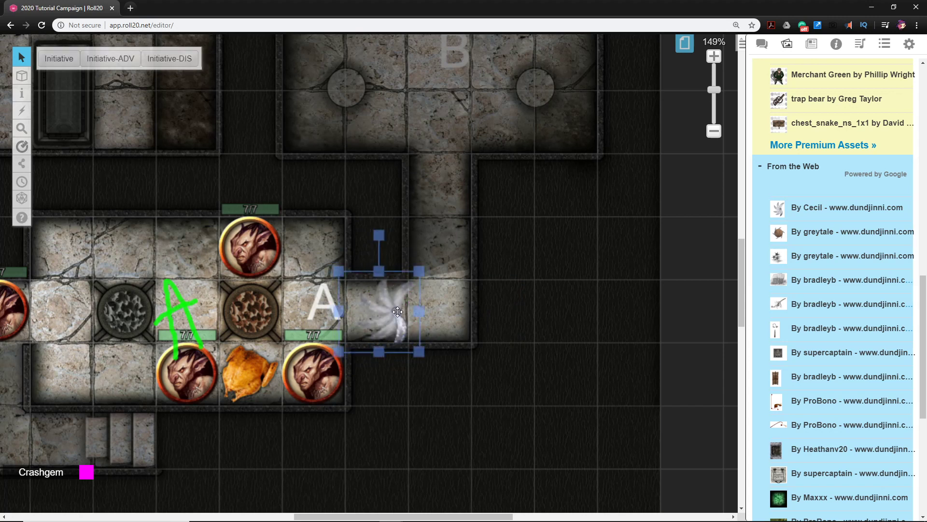
# Move the curved-blade trap drawing to the GM Layer
pyautogui.rightClick(398, 311)
pyautogui.moveTo(421, 304)
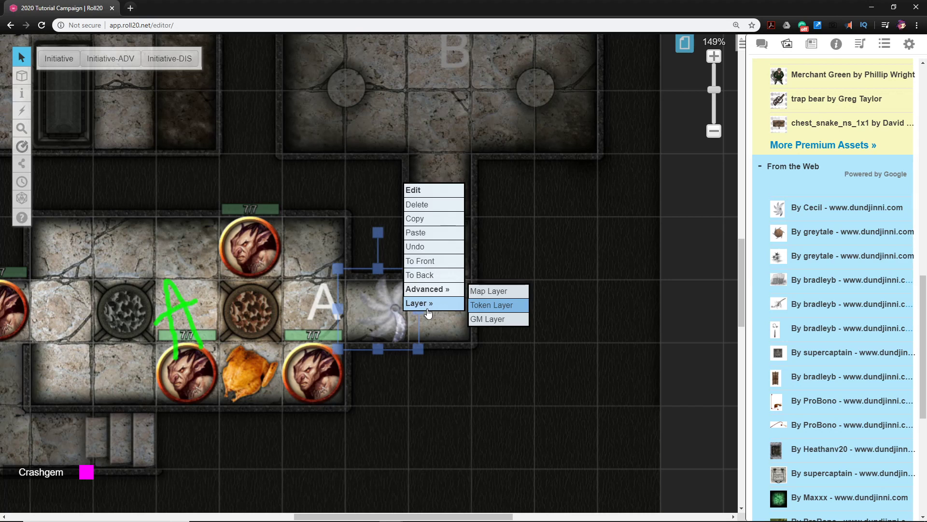
pyautogui.click(494, 321)
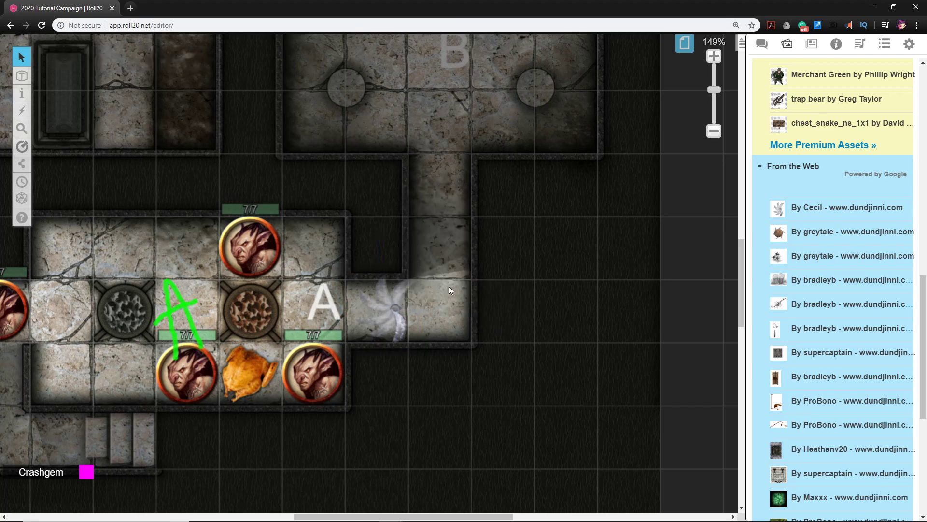
# On the GM Info Overlay layer, circle the curved-blade trap freehand in green
pyautogui.scroll(-5, 448, 286)
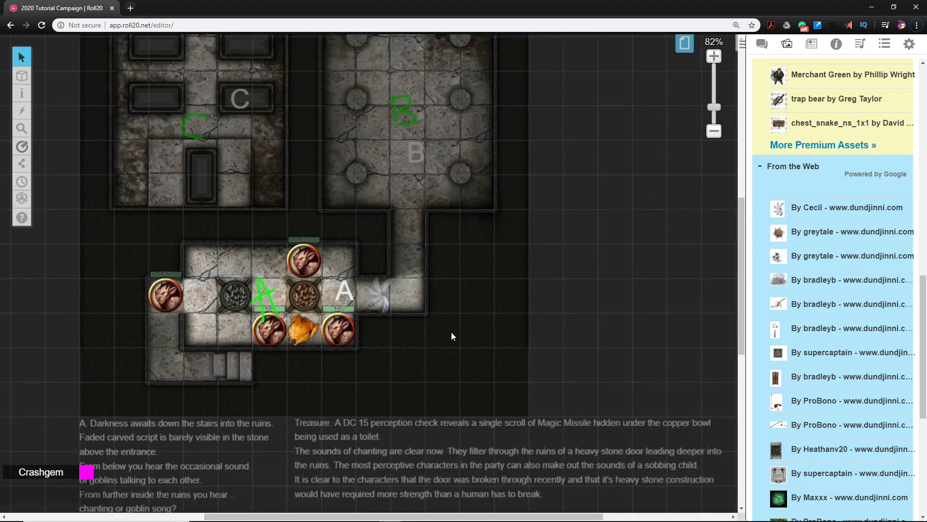
pyautogui.scroll(1, 451, 332)
pyautogui.scroll(2, 461, 322)
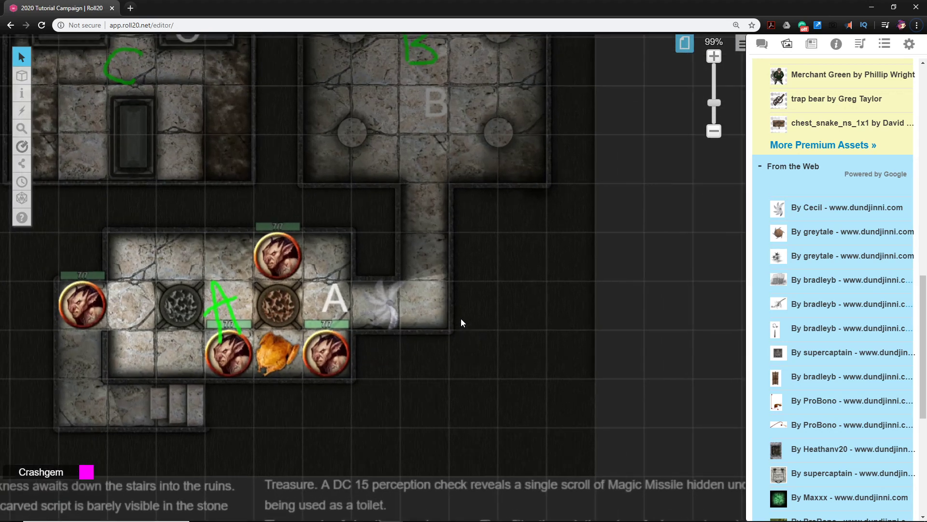
pyautogui.moveTo(25, 79)
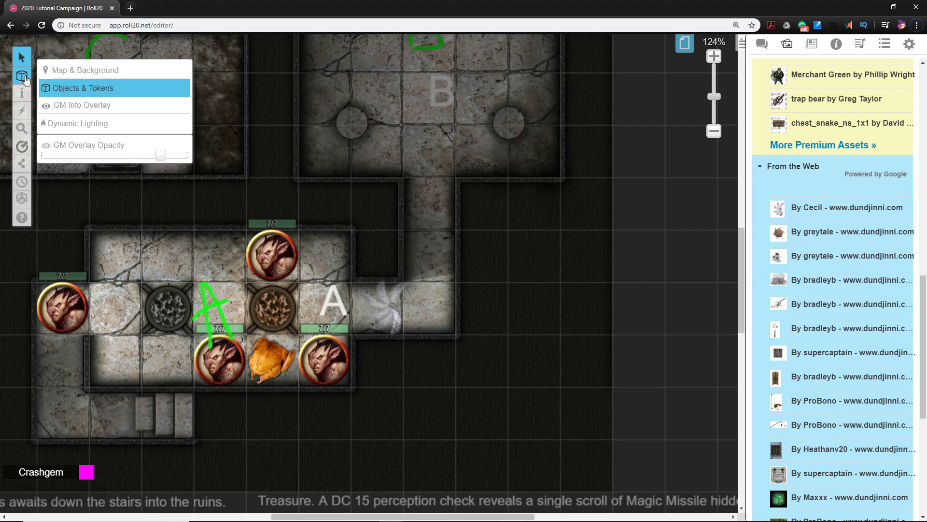
pyautogui.click(64, 110)
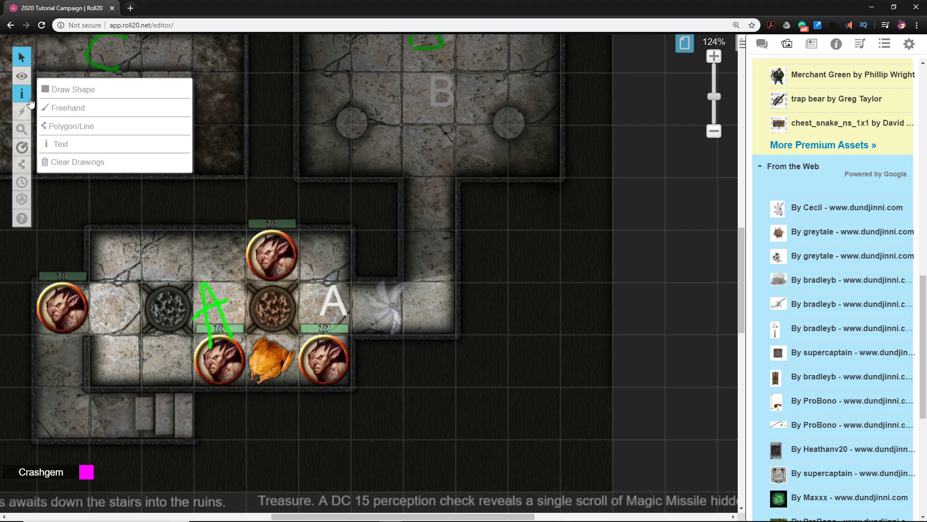
pyautogui.click(68, 109)
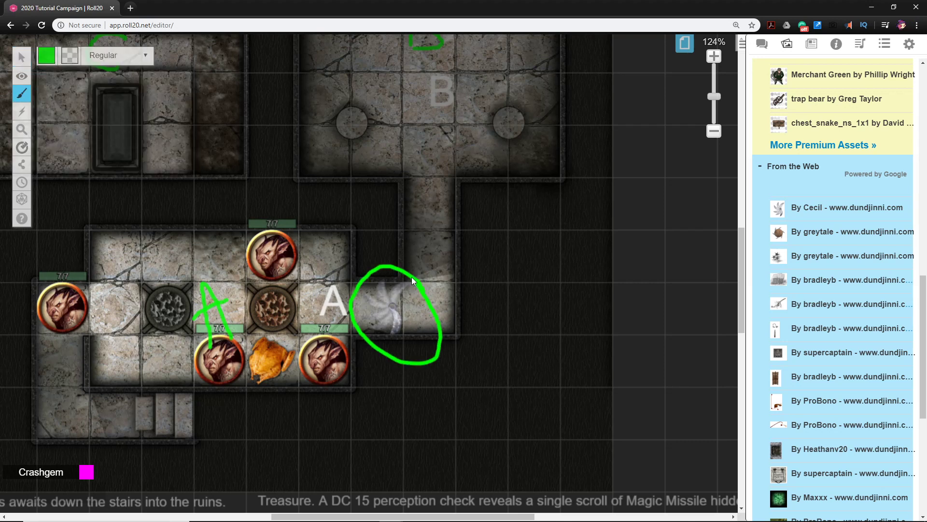
pyautogui.moveTo(335, 318)
pyautogui.mouseDown()
pyautogui.moveTo(433, 311)
pyautogui.moveTo(337, 268)
pyautogui.moveTo(422, 368)
pyautogui.moveTo(365, 245)
pyautogui.mouseUp()
# Circle the TRAP heading in the note below the map freehand and draw a line from it up to the circled trap
pyautogui.scroll(-6, 415, 319)
pyautogui.scroll(2, 329, 384)
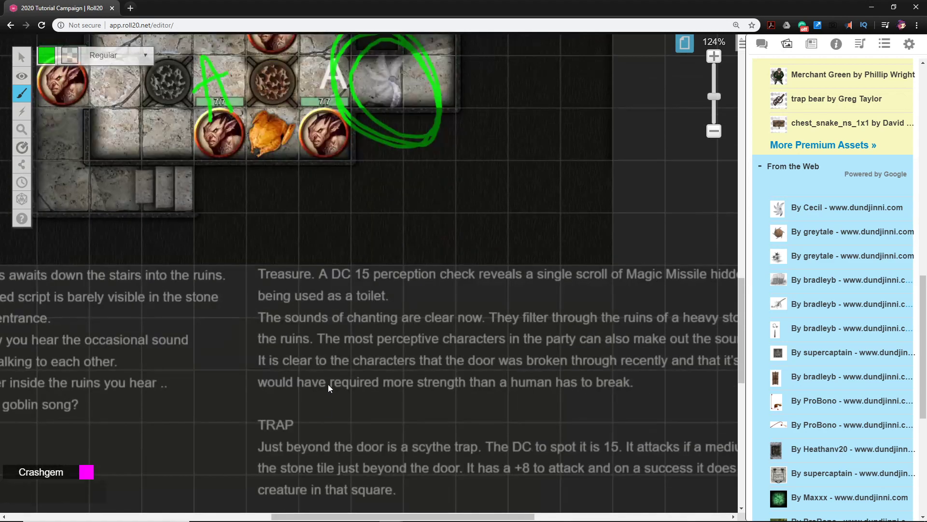
pyautogui.moveTo(322, 423)
pyautogui.mouseDown()
pyautogui.moveTo(291, 447)
pyautogui.moveTo(264, 398)
pyautogui.mouseUp()
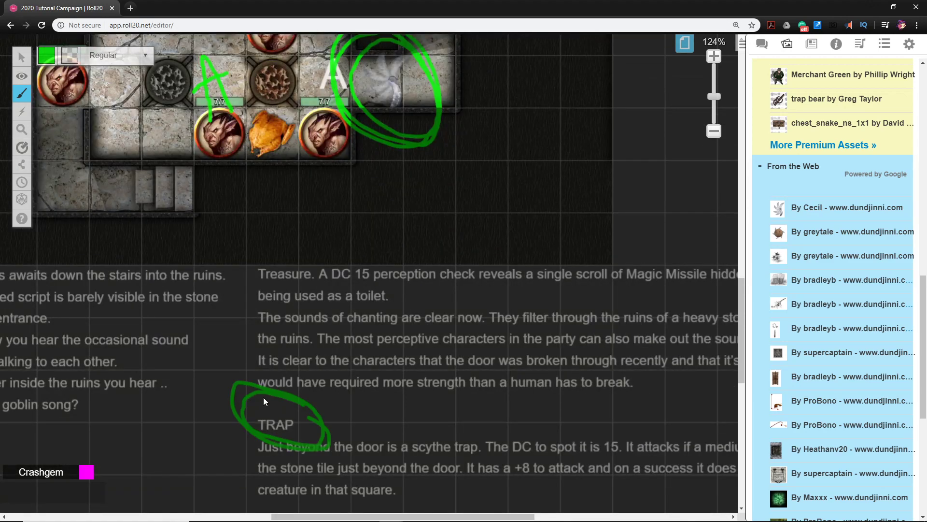
pyautogui.moveTo(234, 340); pyautogui.dragTo(326, 184)
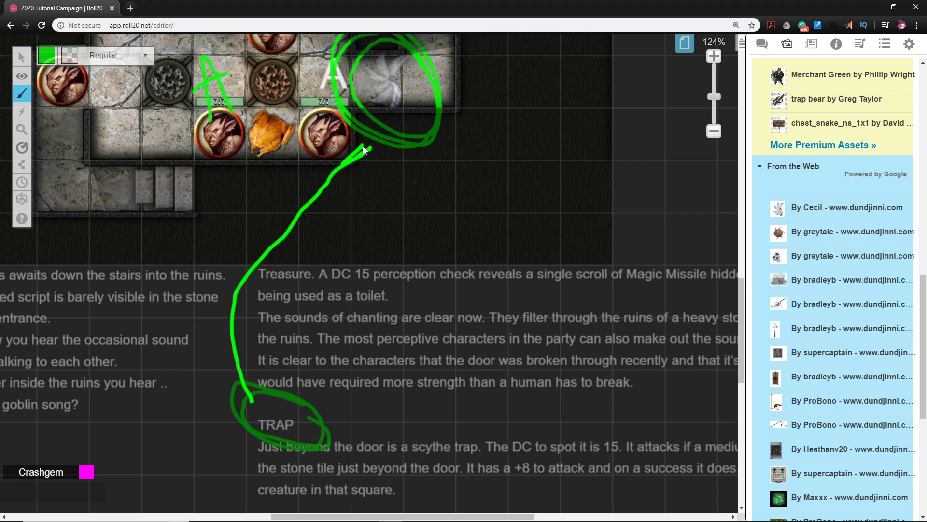
# Finish the connecting line with an arrowhead at the trap circle and handwrite TRAP! in green just below it
pyautogui.moveTo(356, 158); pyautogui.dragTo(435, 194)
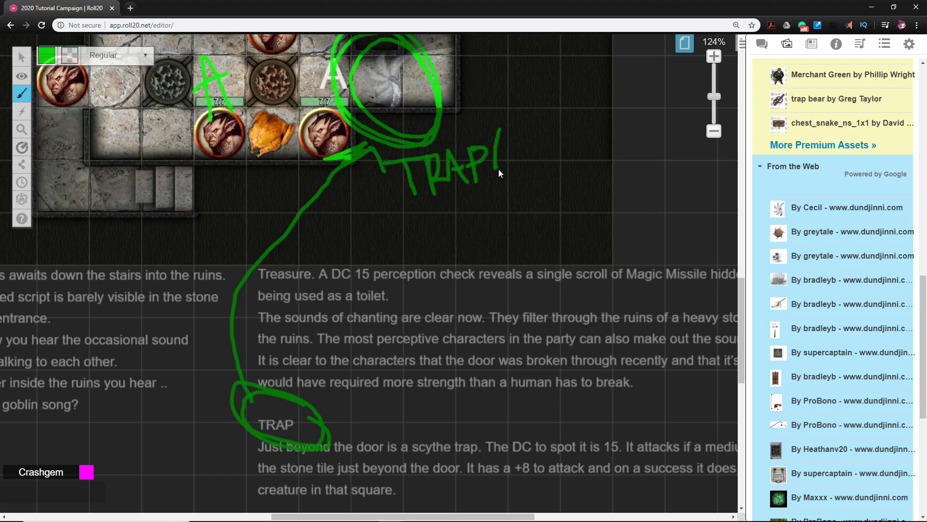
pyautogui.moveTo(502, 184); pyautogui.dragTo(502, 186)
pyautogui.scroll(5, 551, 251)
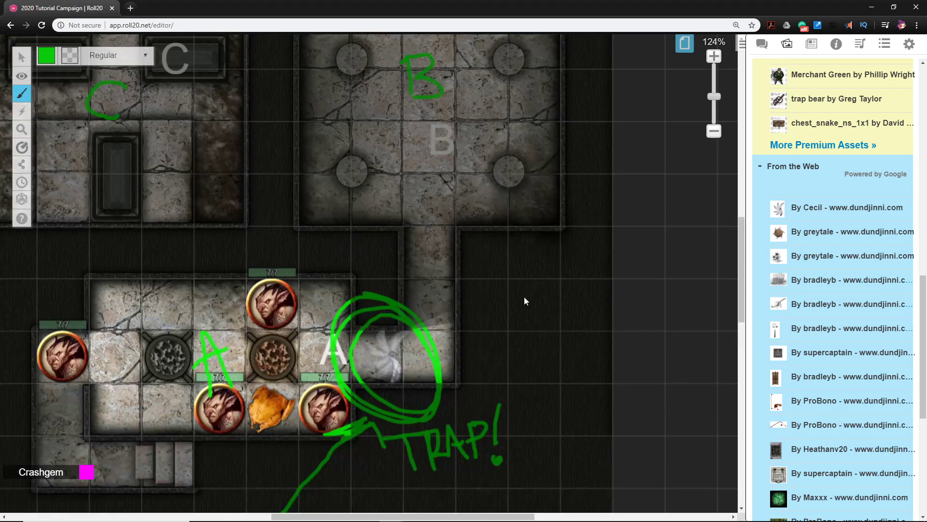
pyautogui.scroll(-4, 467, 312)
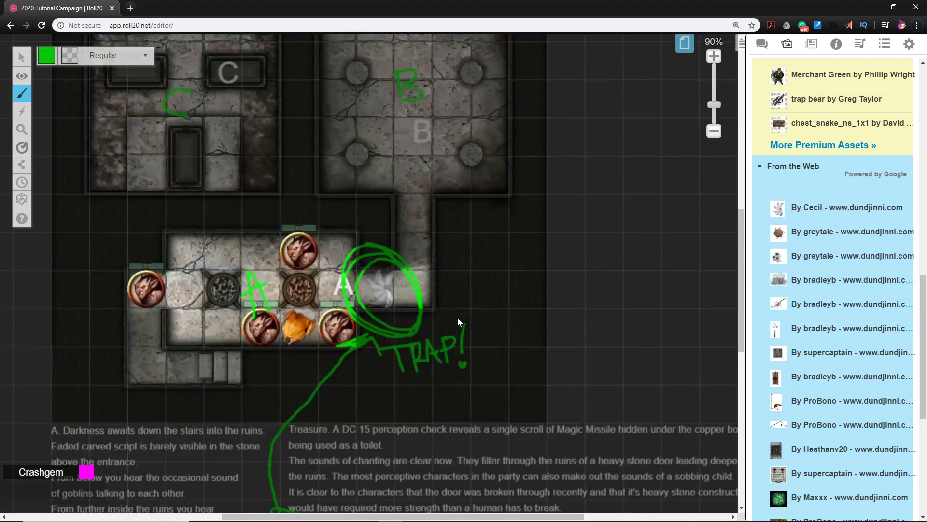
pyautogui.scroll(4, 454, 345)
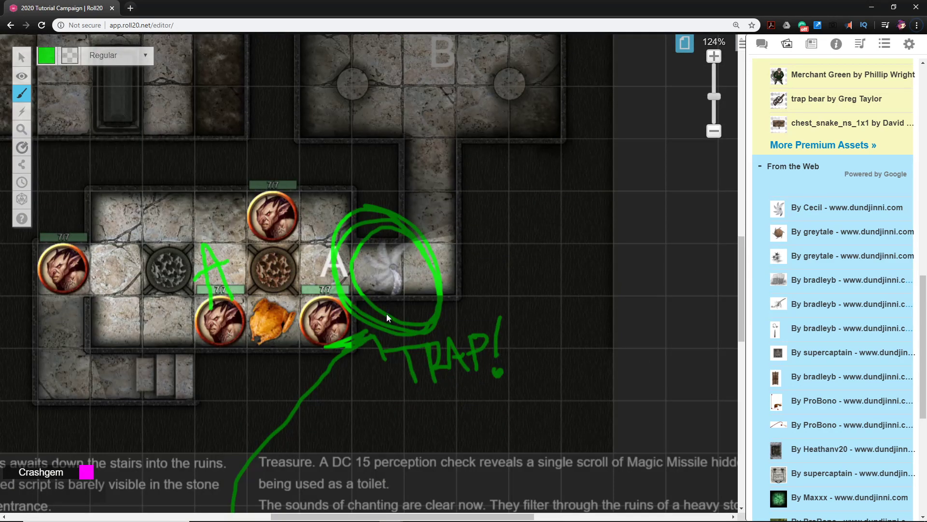
pyautogui.scroll(-4, 348, 329)
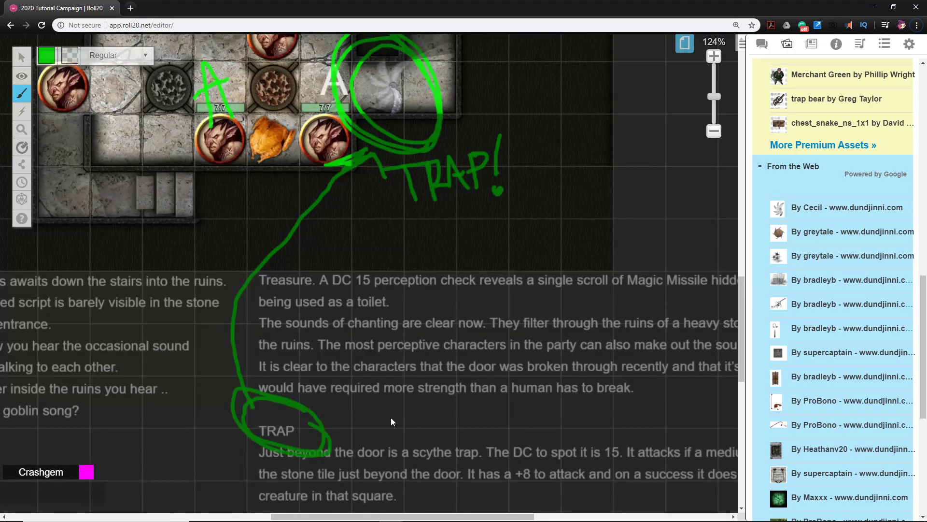
# Raise the GM overlay opacity slightly and switch to the Objects & Tokens layer
pyautogui.scroll(5, 377, 406)
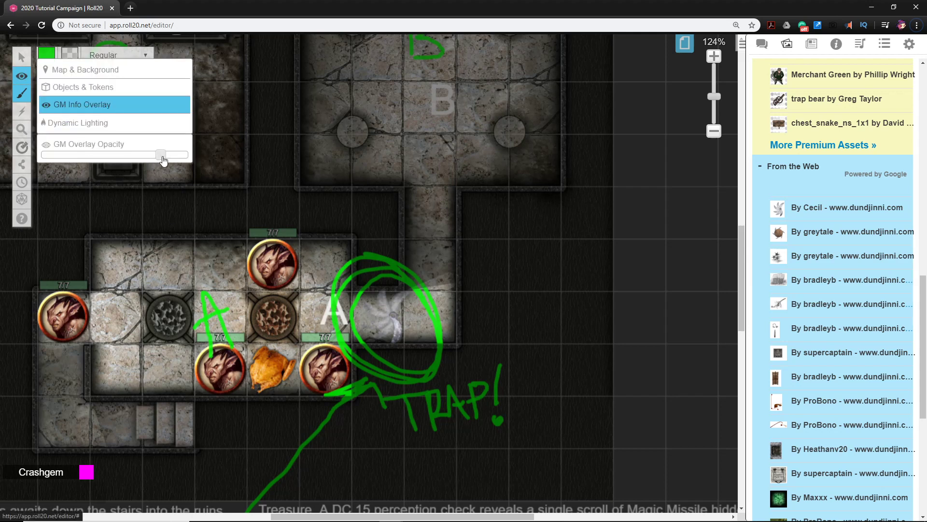
pyautogui.moveTo(162, 160)
pyautogui.mouseDown()
pyautogui.moveTo(43, 161)
pyautogui.moveTo(143, 160)
pyautogui.moveTo(168, 169)
pyautogui.mouseUp()
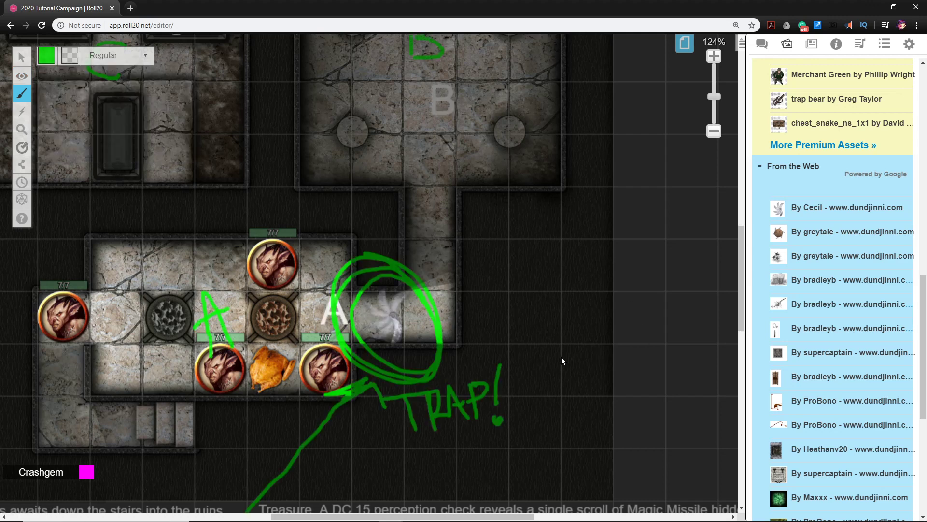
pyautogui.moveTo(21, 76)
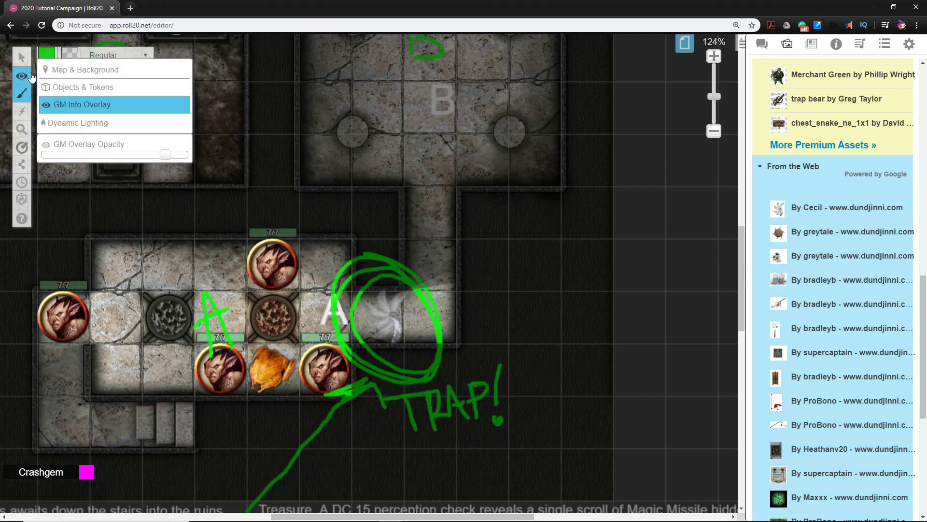
pyautogui.click(57, 88)
pyautogui.scroll(-3, 418, 323)
pyautogui.scroll(-3, 418, 323)
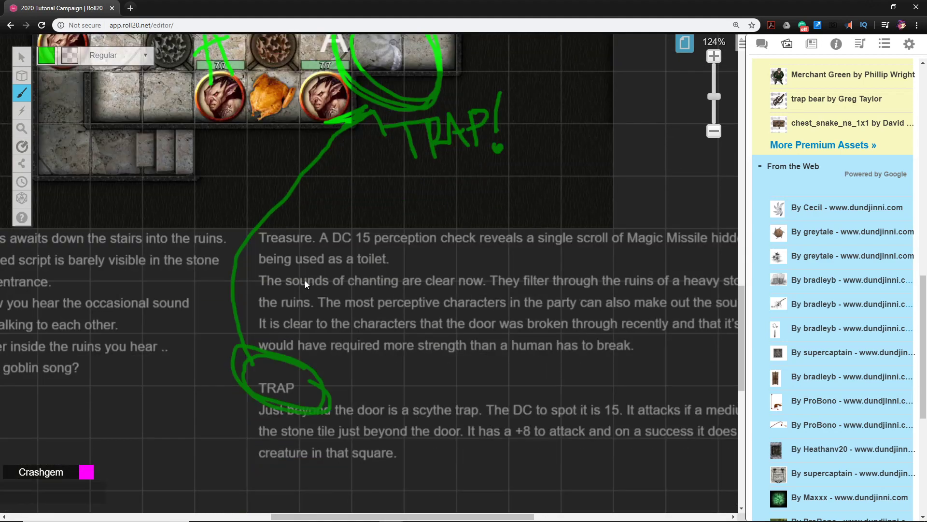
pyautogui.moveTo(305, 284); pyautogui.dragTo(354, 273)
pyautogui.moveTo(458, 278); pyautogui.dragTo(493, 347)
pyautogui.scroll(5, 480, 269)
pyautogui.hscroll(5, 480, 270)
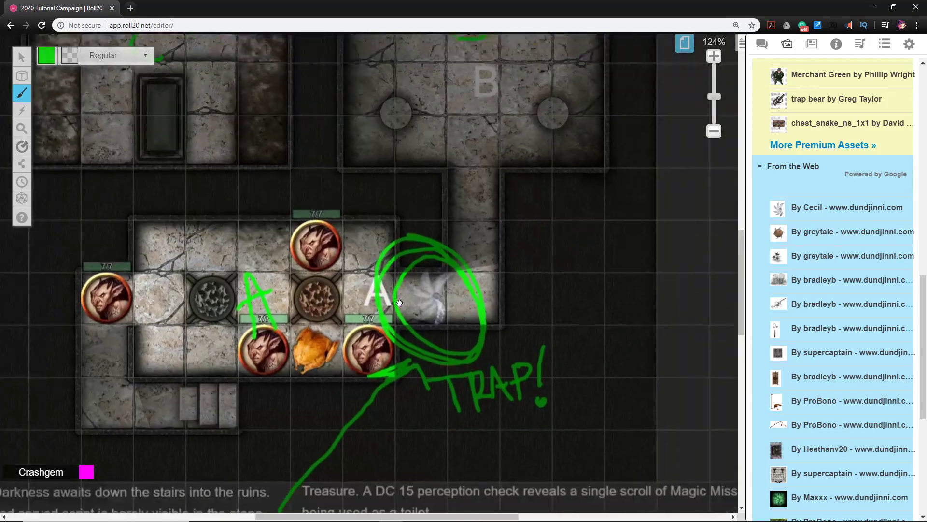
pyautogui.scroll(-2, 478, 288)
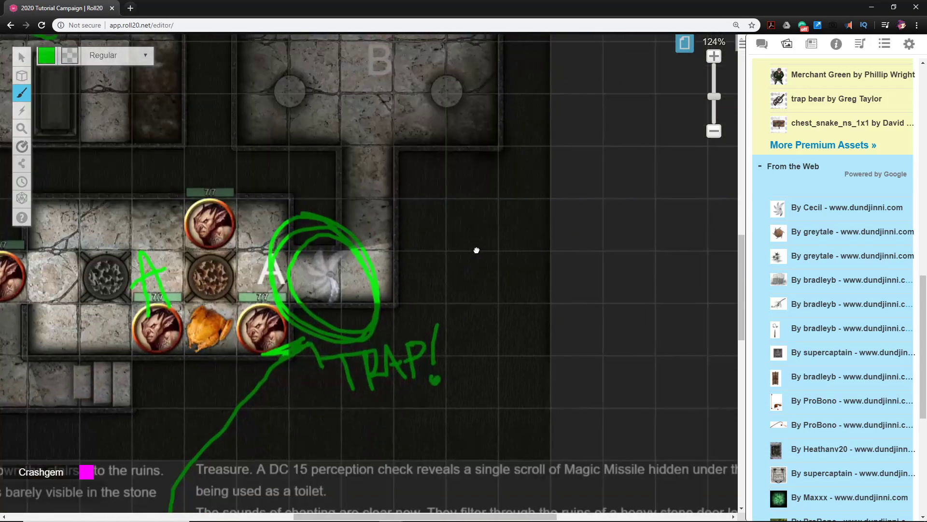
# Copy the room A description note below the map and paste the copy in the empty area beside room B
pyautogui.scroll(6, 474, 250)
pyautogui.hscroll(1, 474, 250)
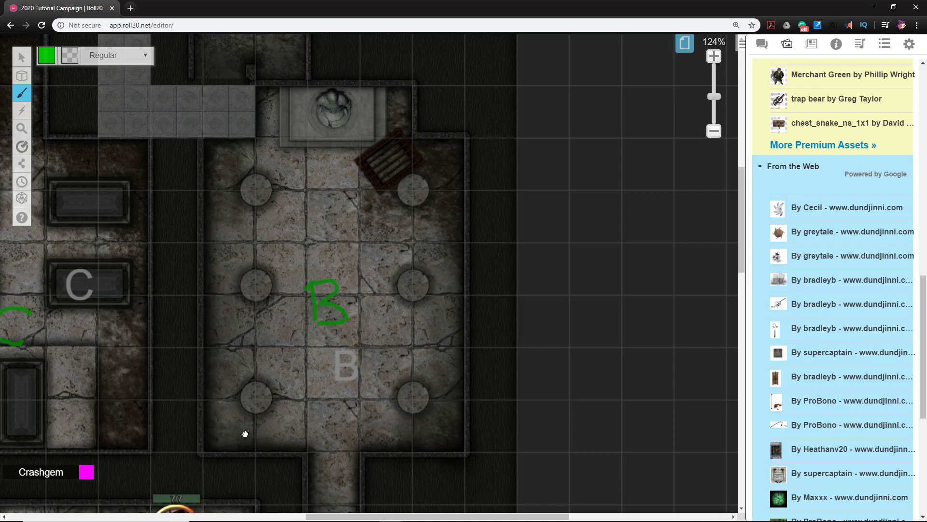
pyautogui.moveTo(246, 434)
pyautogui.mouseDown()
pyautogui.moveTo(437, 114)
pyautogui.moveTo(327, 264)
pyautogui.mouseUp()
pyautogui.moveTo(18, 92)
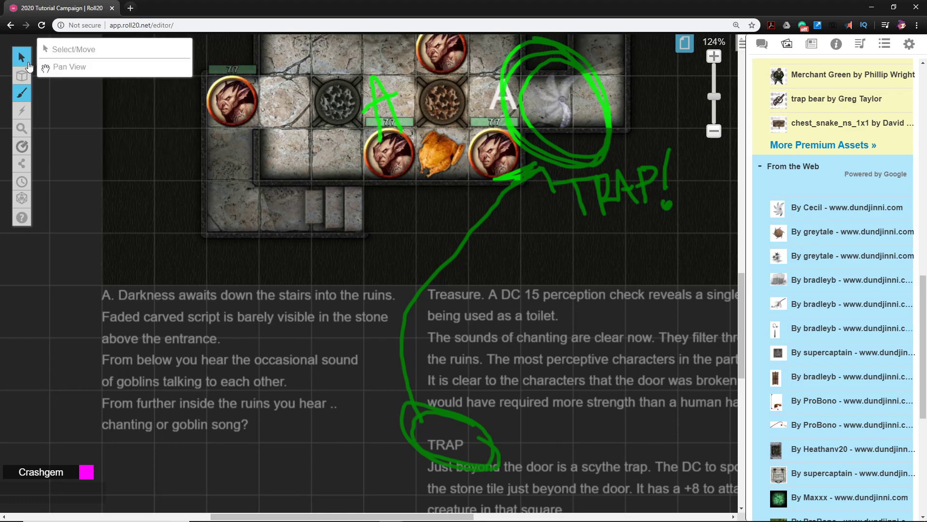
pyautogui.click(26, 60)
pyautogui.click(179, 311)
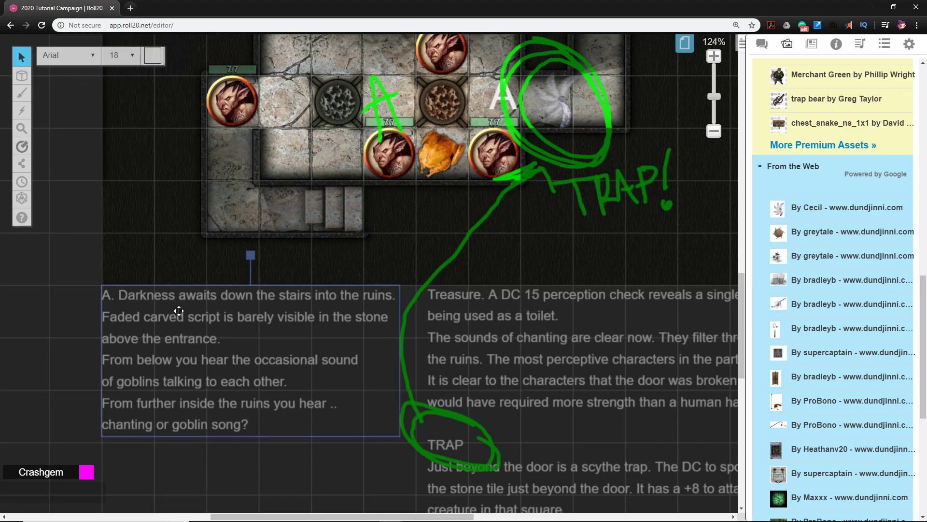
pyautogui.moveTo(522, 266); pyautogui.dragTo(300, 449)
pyautogui.moveTo(513, 319); pyautogui.dragTo(325, 451)
pyautogui.moveTo(451, 308); pyautogui.dragTo(384, 383)
pyautogui.scroll(-4, 372, 322)
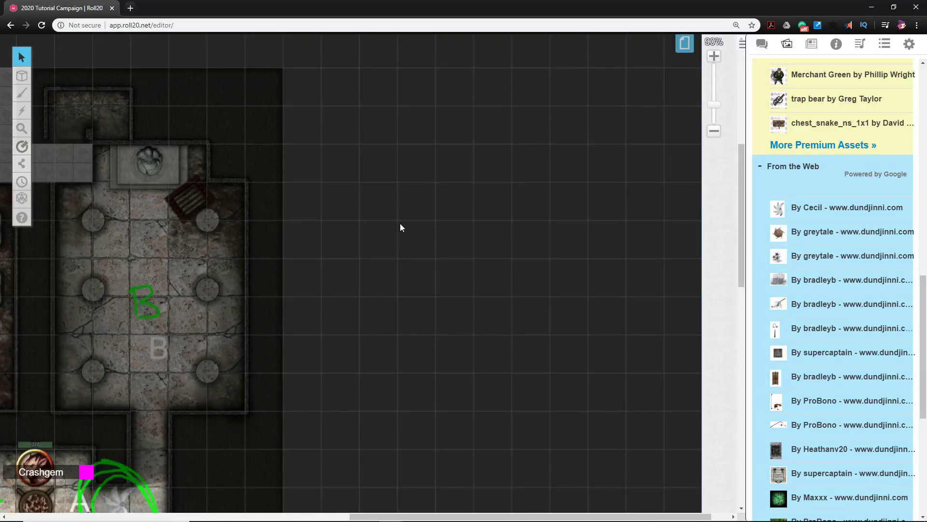
pyautogui.hotkey('ctrl', 'v')
pyautogui.moveTo(381, 245); pyautogui.dragTo(369, 244)
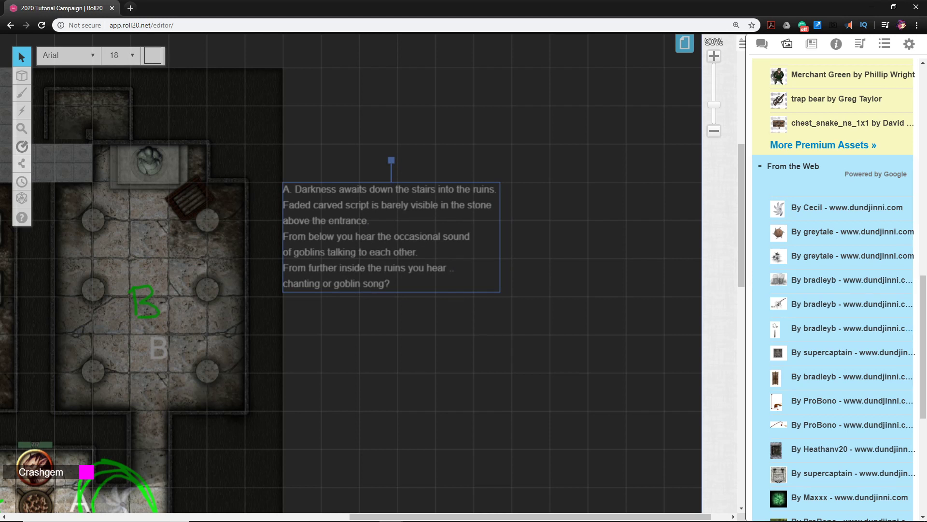
# Replace the pasted note's text with the room B description beginning "The walls of this room are made of finely crafted pale grey stone."
pyautogui.hotkey('alt', 'Tab')
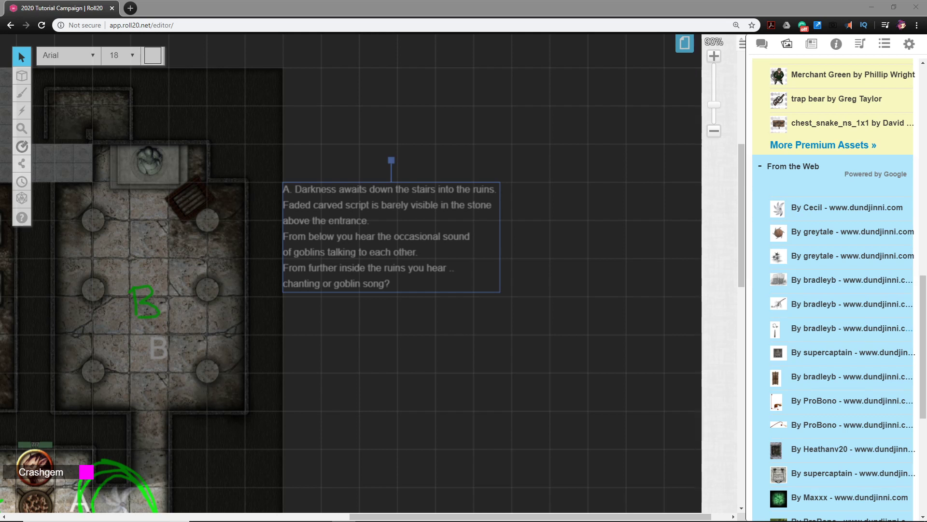
pyautogui.doubleClick(371, 242)
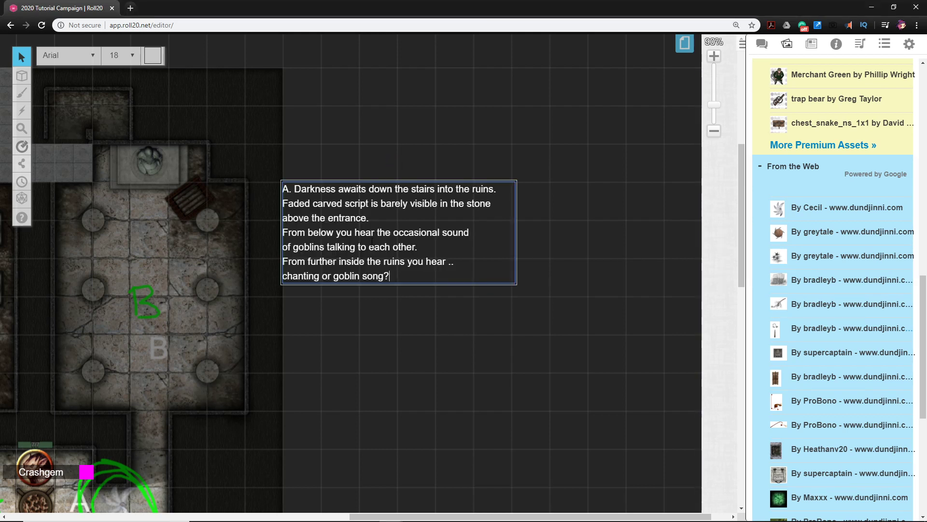
pyautogui.hotkey('ctrl', 'a')
pyautogui.hotkey('ctrl', 'v')
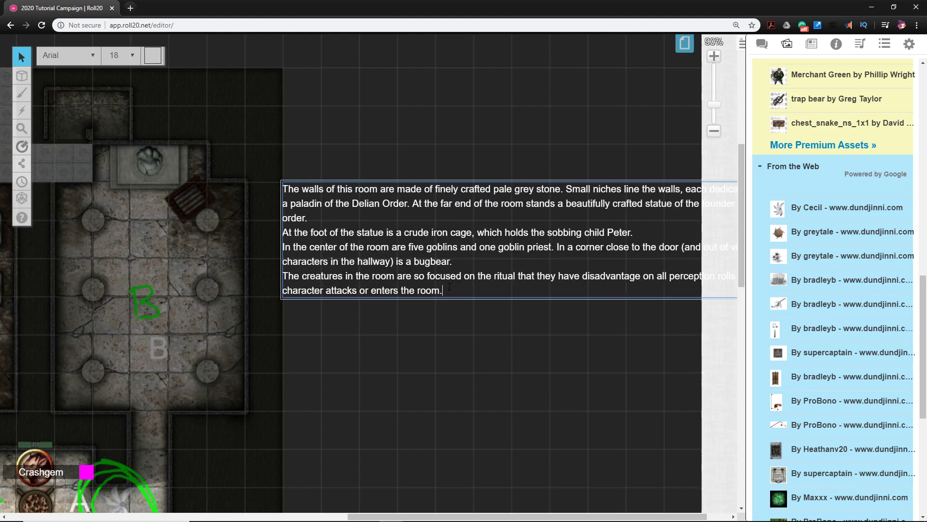
pyautogui.click(531, 338)
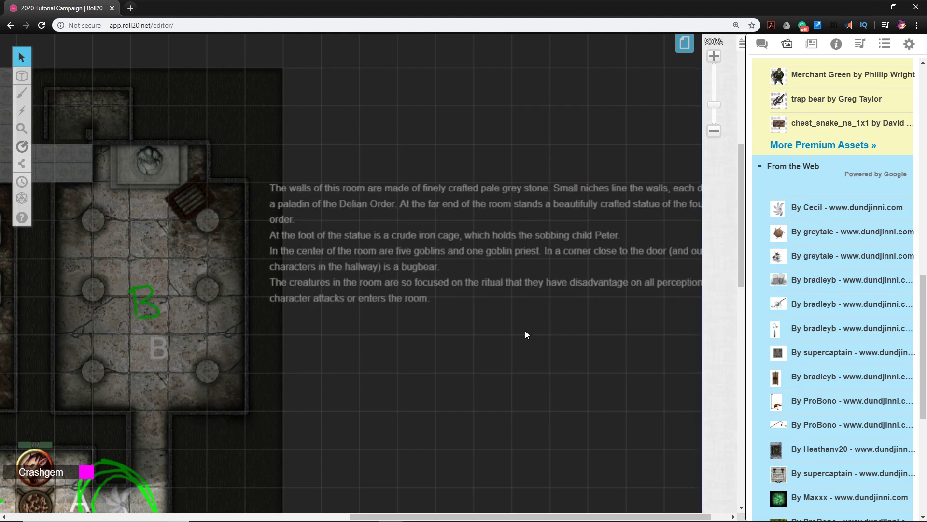
# Move the room B description note up into the empty space above the room, just over the map's upper edge
pyautogui.moveTo(508, 226); pyautogui.dragTo(389, 145)
pyautogui.scroll(3, 451, 208)
pyautogui.click(432, 325)
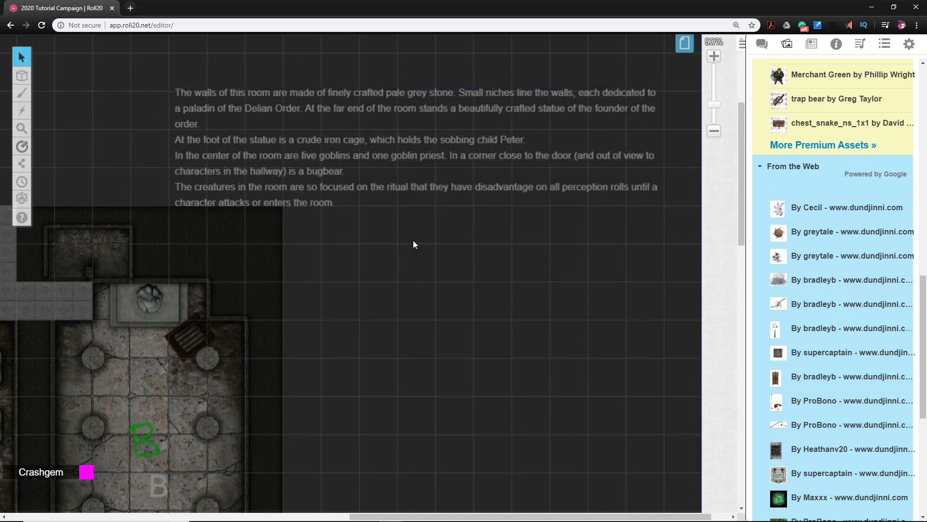
pyautogui.moveTo(382, 286); pyautogui.dragTo(404, 395)
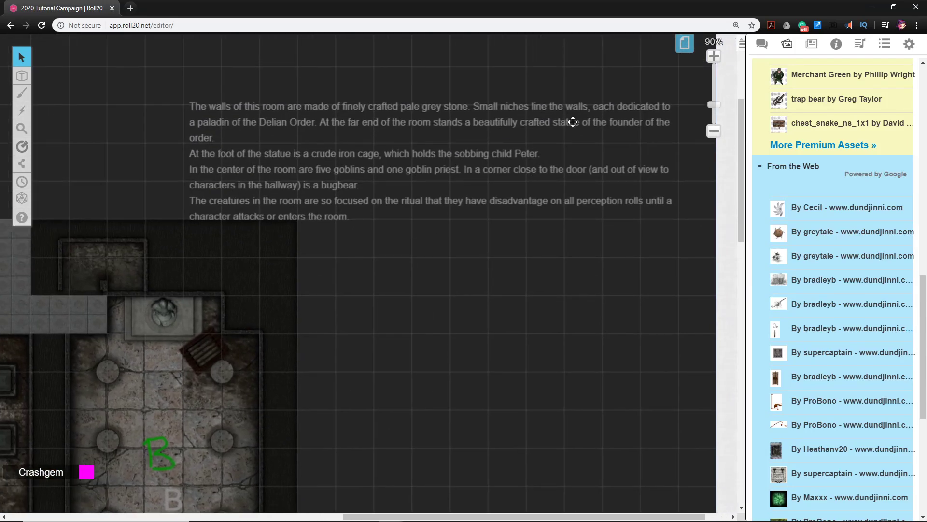
# Search the token art for "boy" and for the captive child's name, and clear the search
pyautogui.click(812, 46)
pyautogui.click(787, 46)
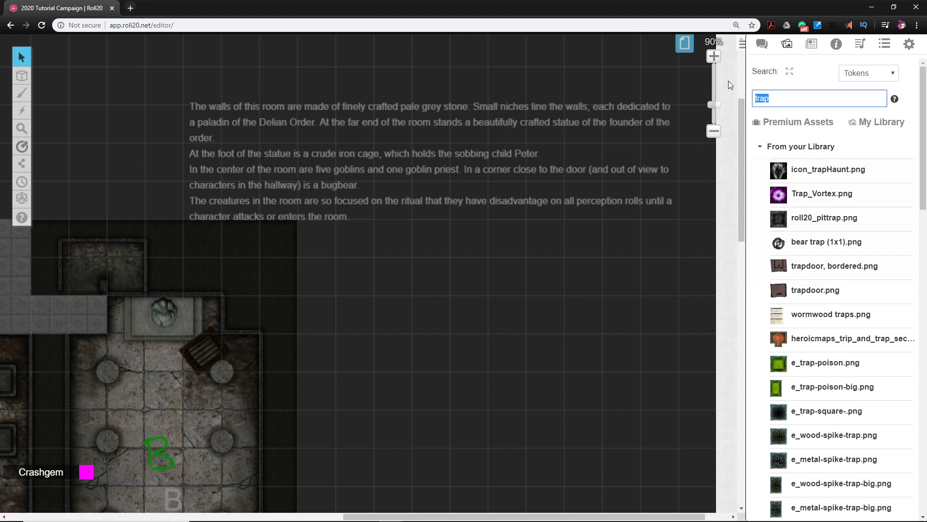
pyautogui.write('boy')
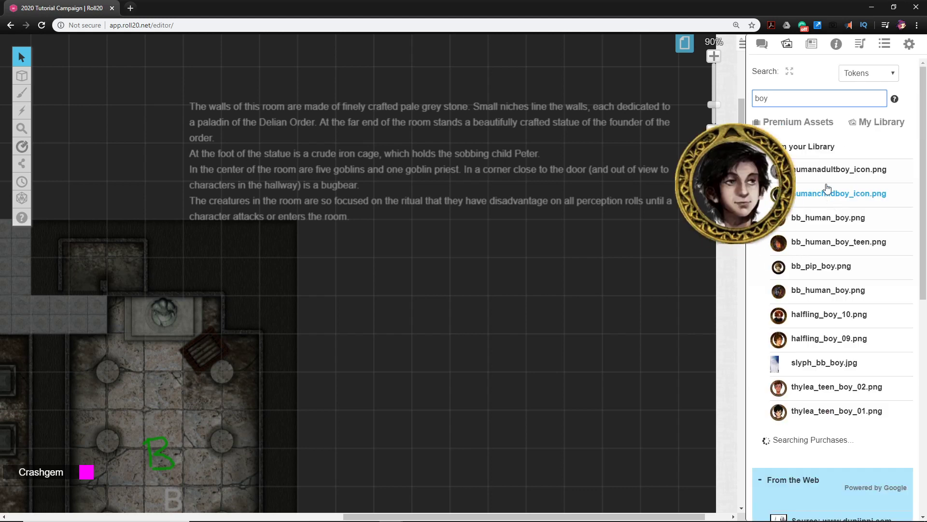
pyautogui.moveTo(801, 351)
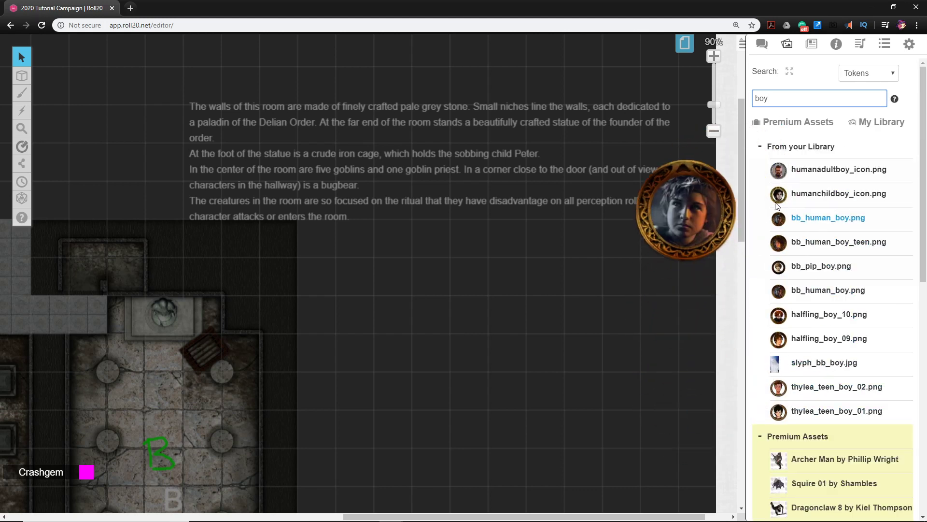
pyautogui.moveTo(768, 99); pyautogui.dragTo(740, 96)
pyautogui.write('ti')
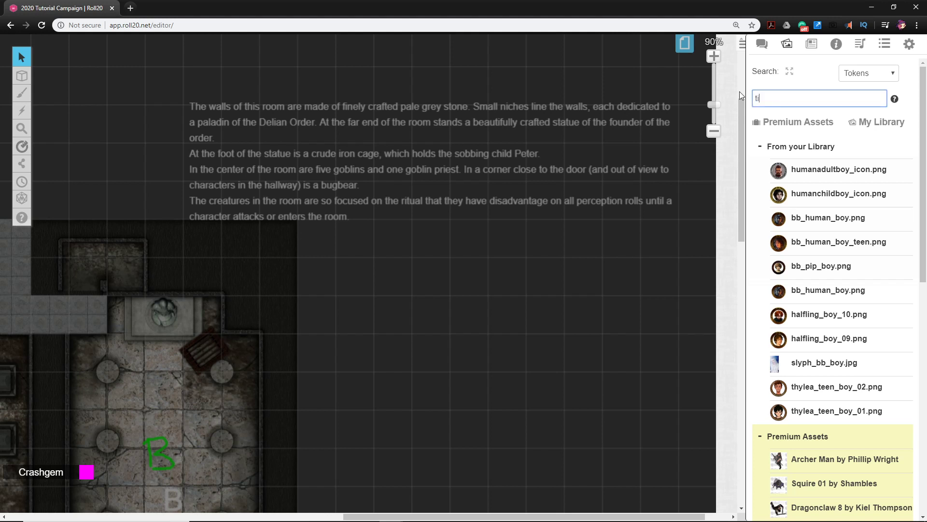
pyautogui.write('mmy')
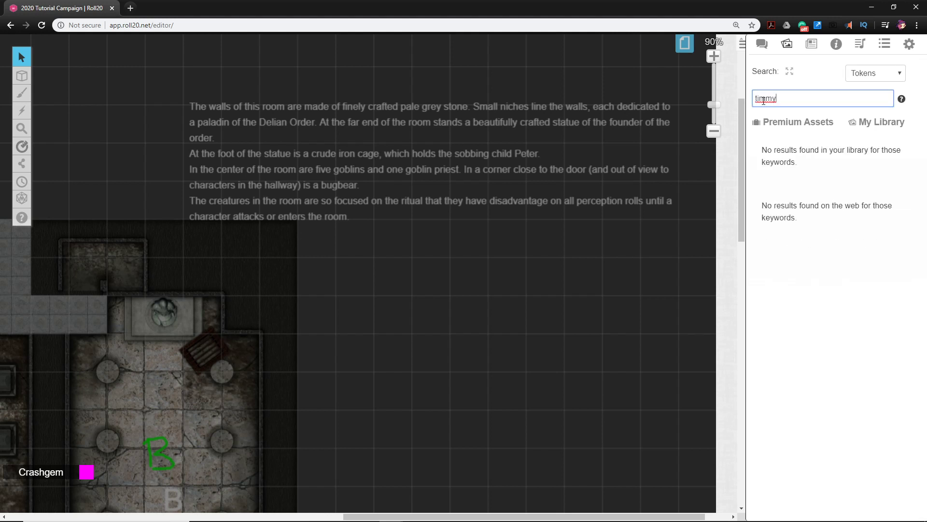
pyautogui.doubleClick(763, 99)
pyautogui.press('BackSpace')
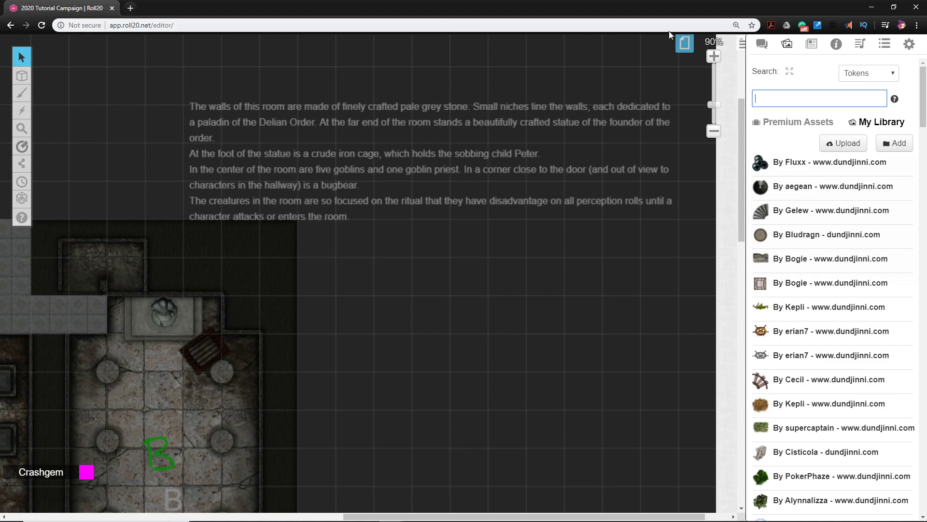
# Open the Start page, switch to the GM Info Overlay layer and copy the blond boy token
pyautogui.click(685, 44)
pyautogui.click(167, 63)
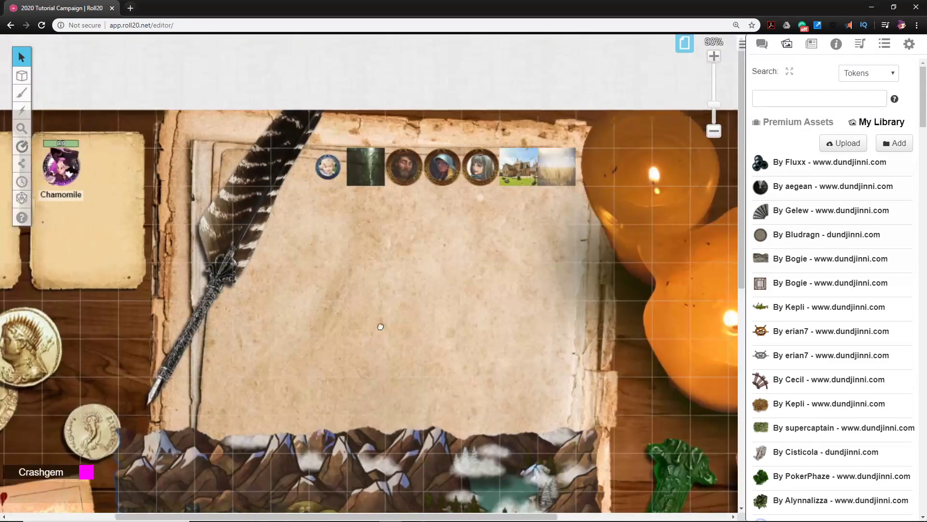
pyautogui.moveTo(381, 327); pyautogui.dragTo(420, 331)
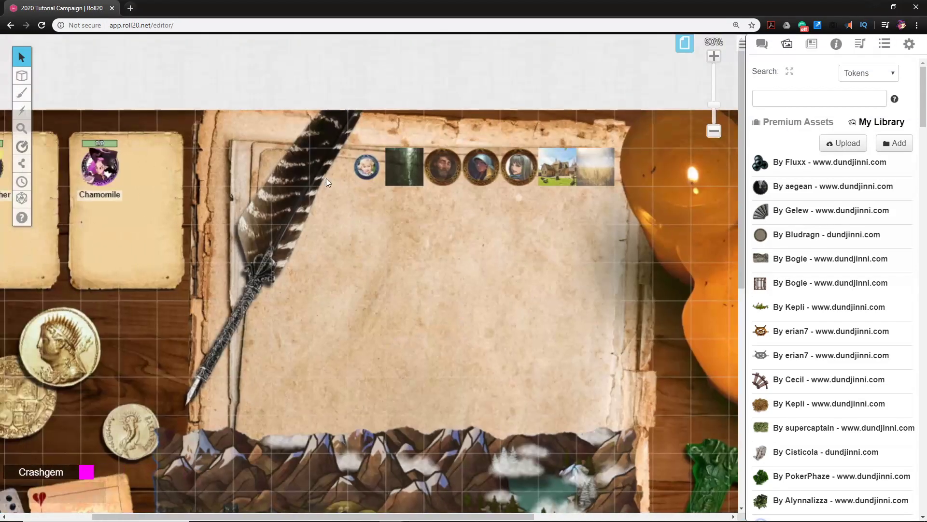
pyautogui.moveTo(538, 256); pyautogui.dragTo(453, 255)
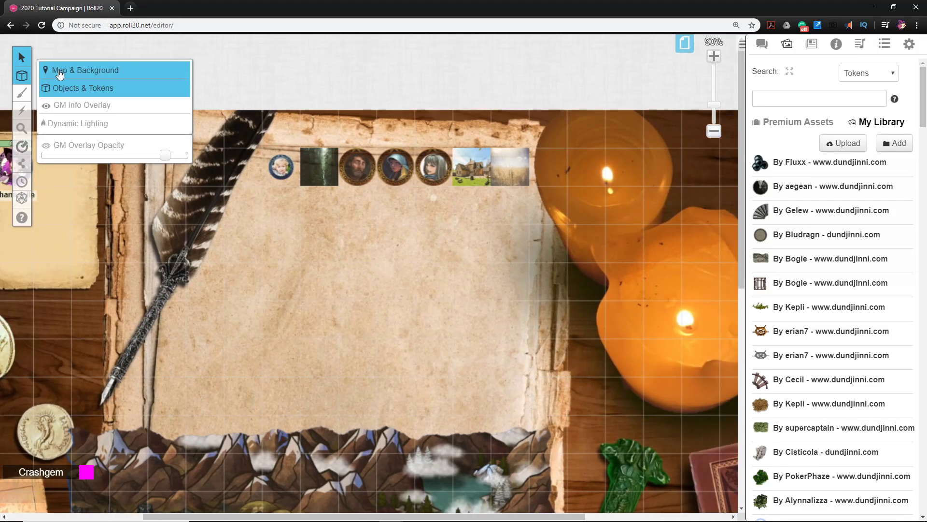
pyautogui.click(60, 107)
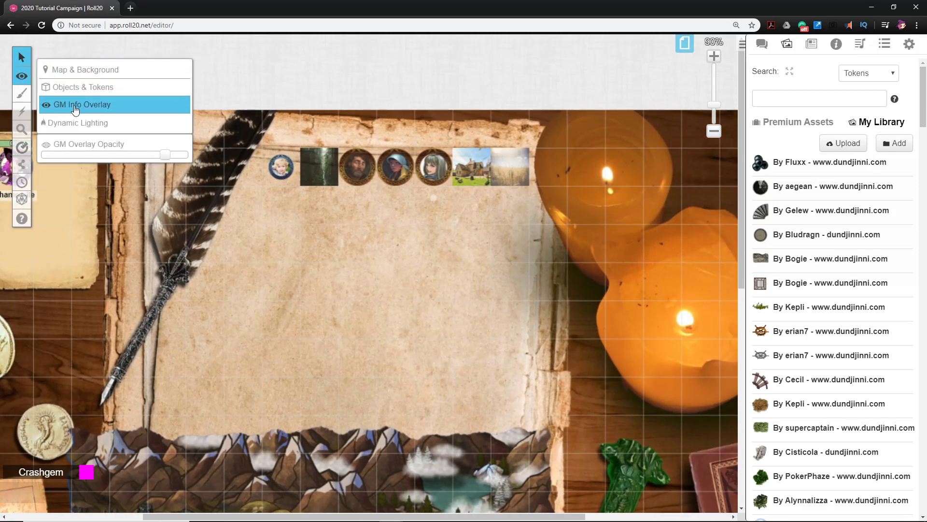
pyautogui.click(286, 173)
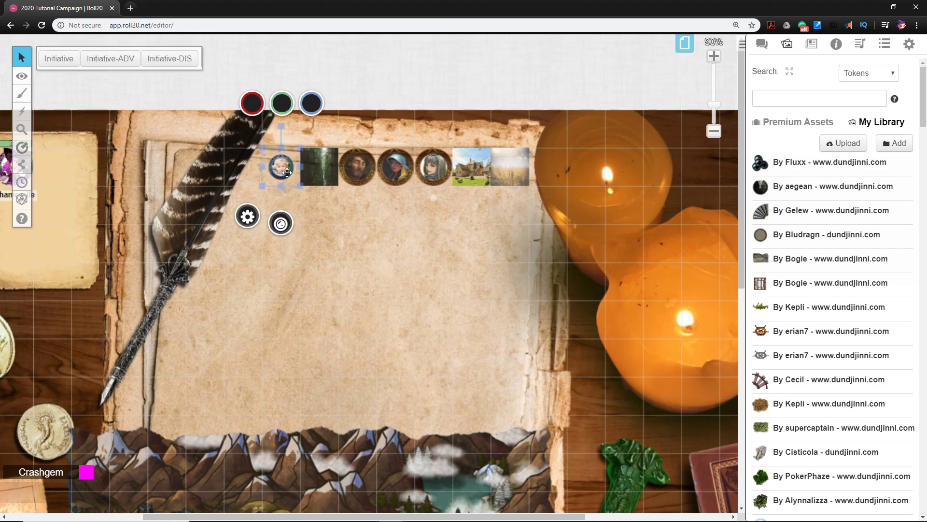
# Return to the Delian Tomb page, paste the boy token onto the cage beside the statue and center it there
pyautogui.click(685, 44)
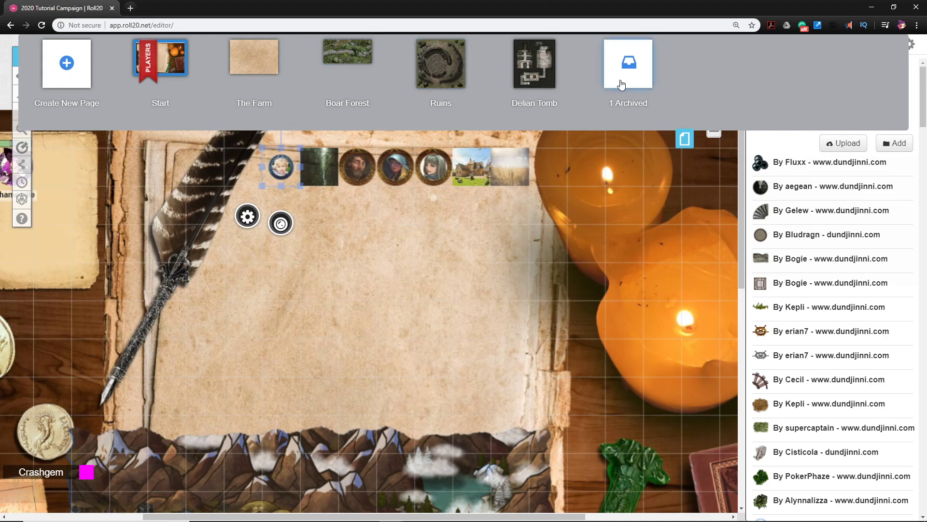
pyautogui.click(535, 65)
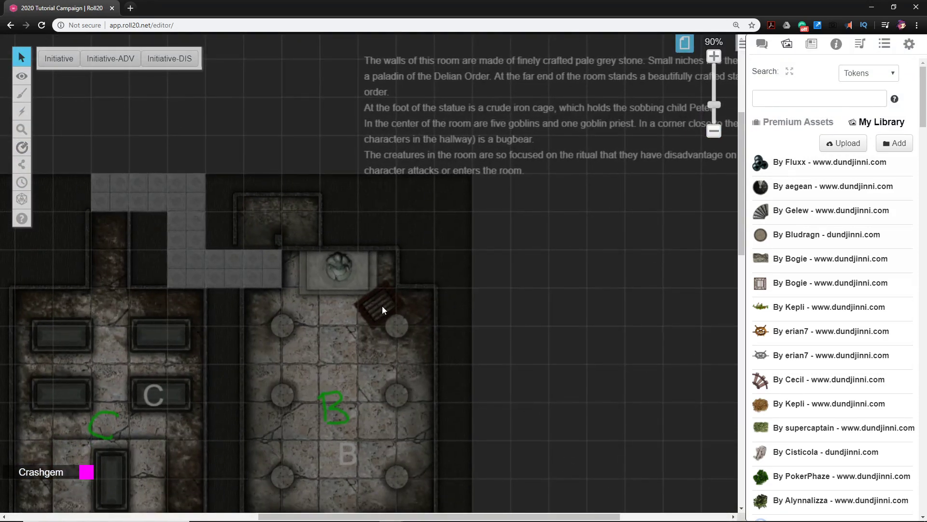
pyautogui.hotkey('ctrl', 'v')
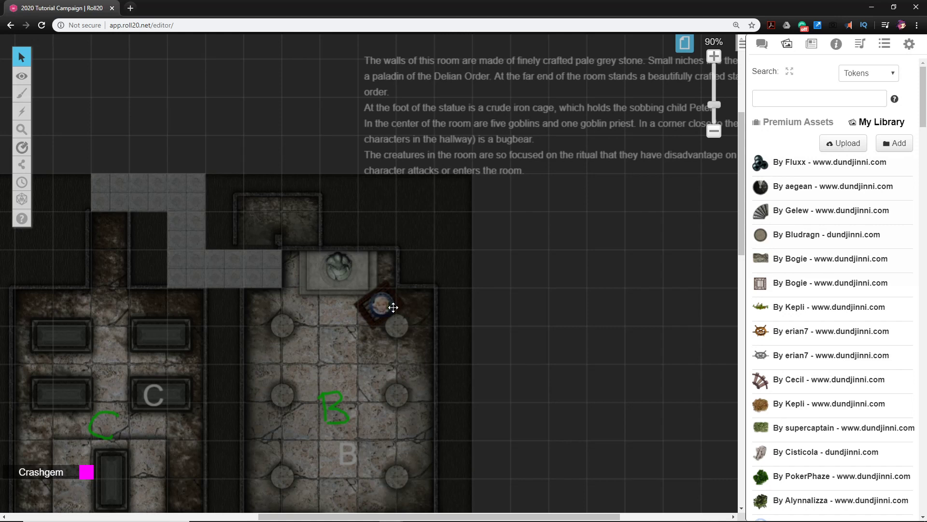
pyautogui.scroll(5, 417, 319)
pyautogui.scroll(5, 417, 319)
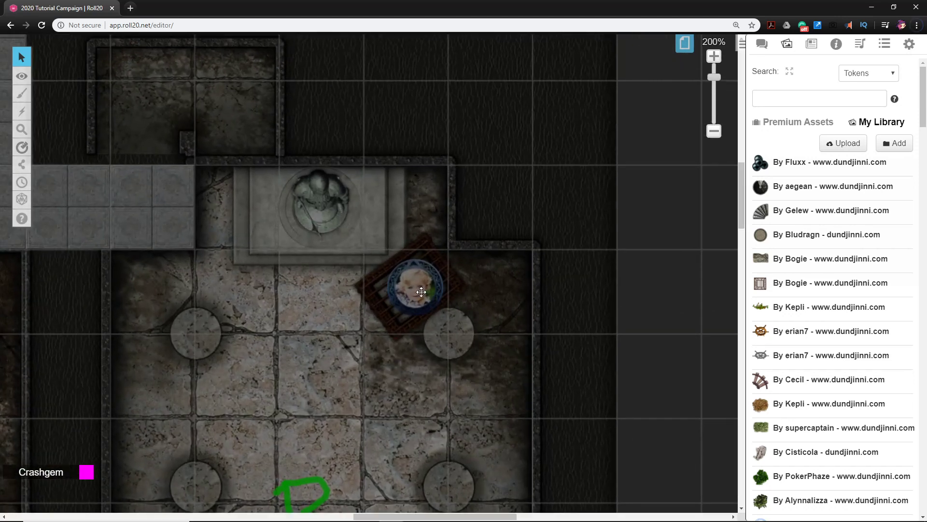
pyautogui.click(421, 292)
pyautogui.moveTo(421, 291); pyautogui.dragTo(410, 303)
pyautogui.click(639, 327)
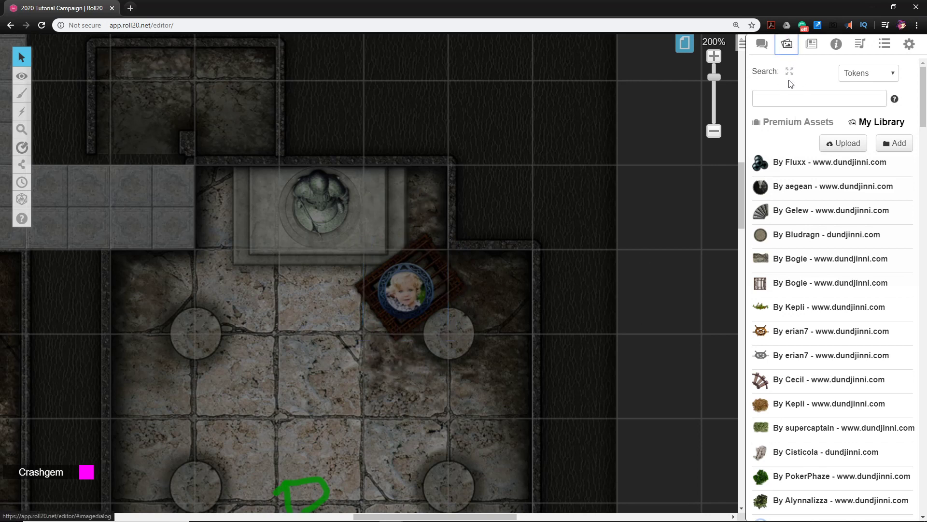
# Search the token art for "cage" and place the second square barred cage from the web results over the boy token
pyautogui.click(792, 105)
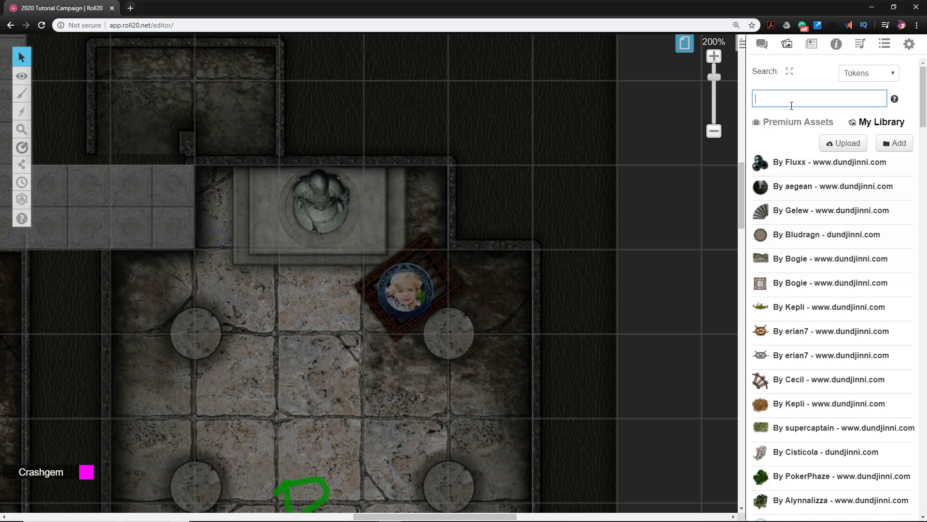
pyautogui.write('cgage')
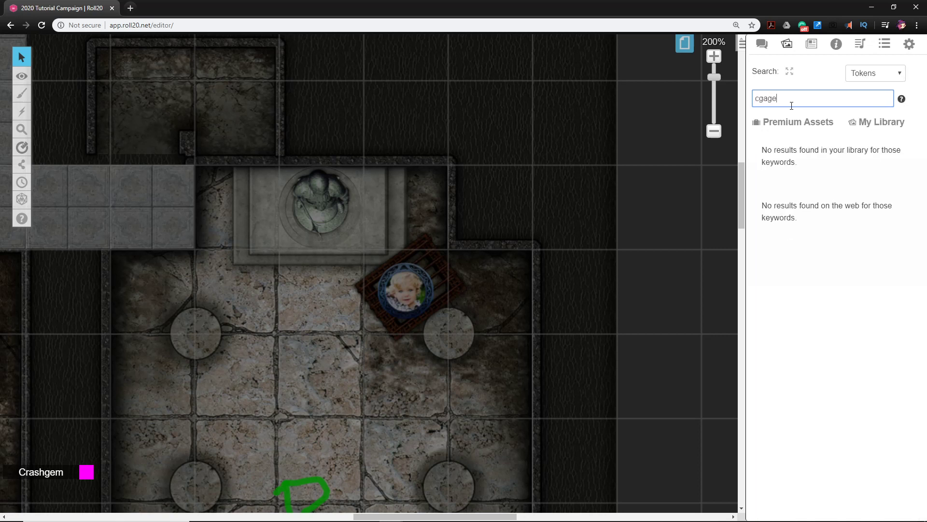
pyautogui.press('BackSpace')
pyautogui.press('BackSpace')
pyautogui.press('BackSpace')
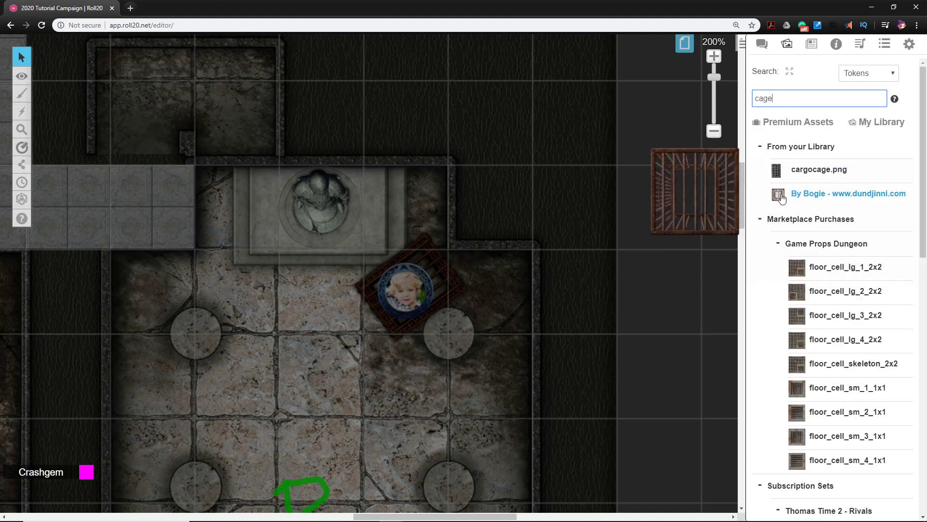
pyautogui.scroll(-9, 777, 222)
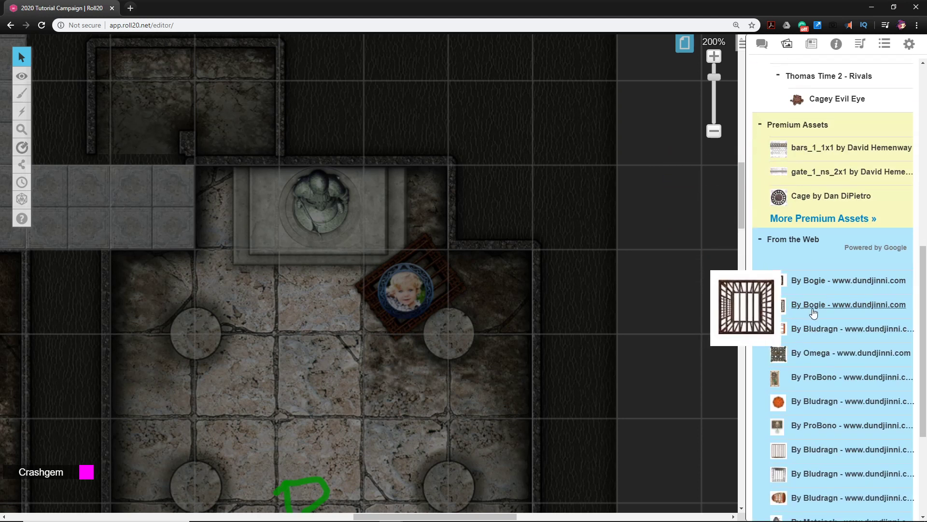
pyautogui.moveTo(816, 305); pyautogui.dragTo(389, 266)
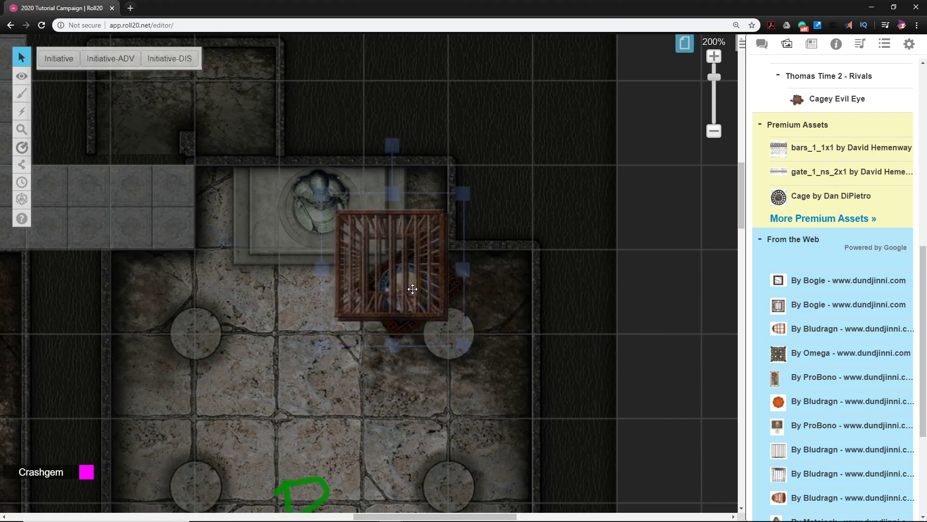
# Mark the barred cage over the boy token as a drawing
pyautogui.scroll(-2, 467, 254)
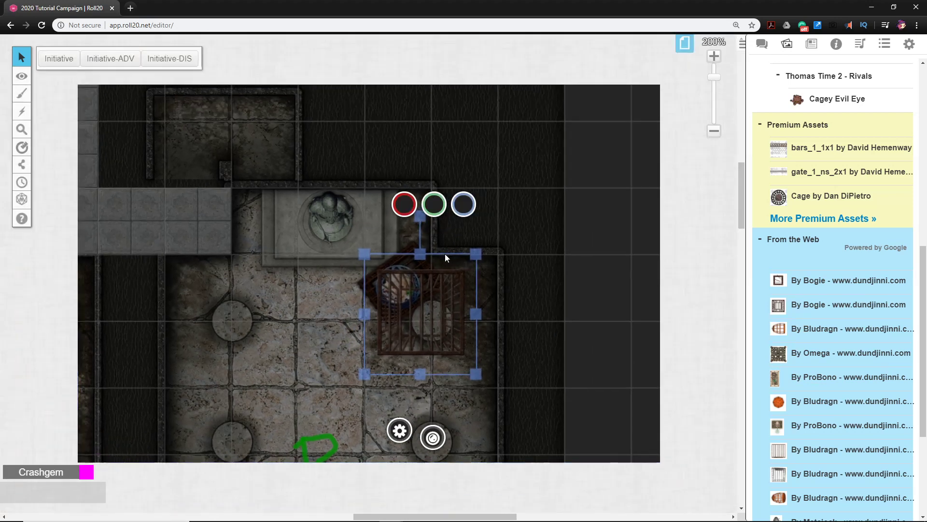
pyautogui.click(421, 223)
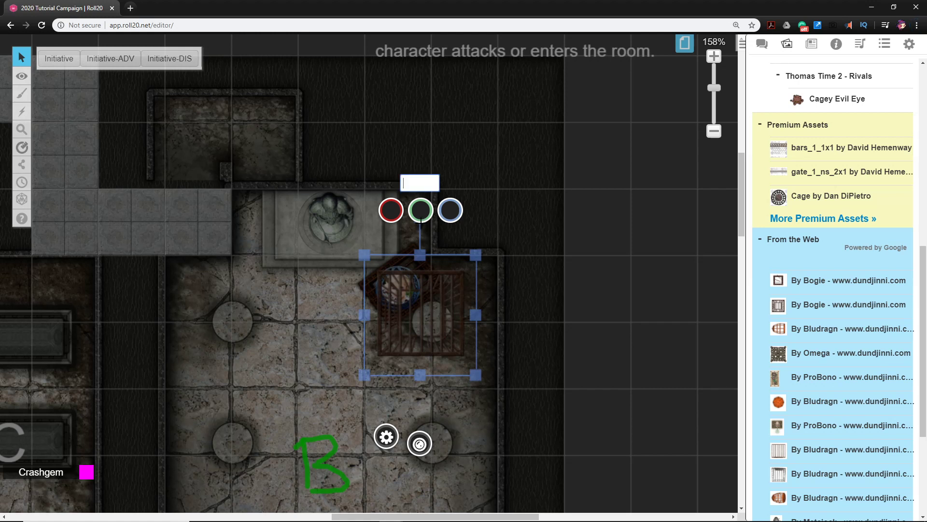
pyautogui.click(543, 359)
pyautogui.click(445, 320)
pyautogui.rightClick(429, 314)
pyautogui.moveTo(462, 312)
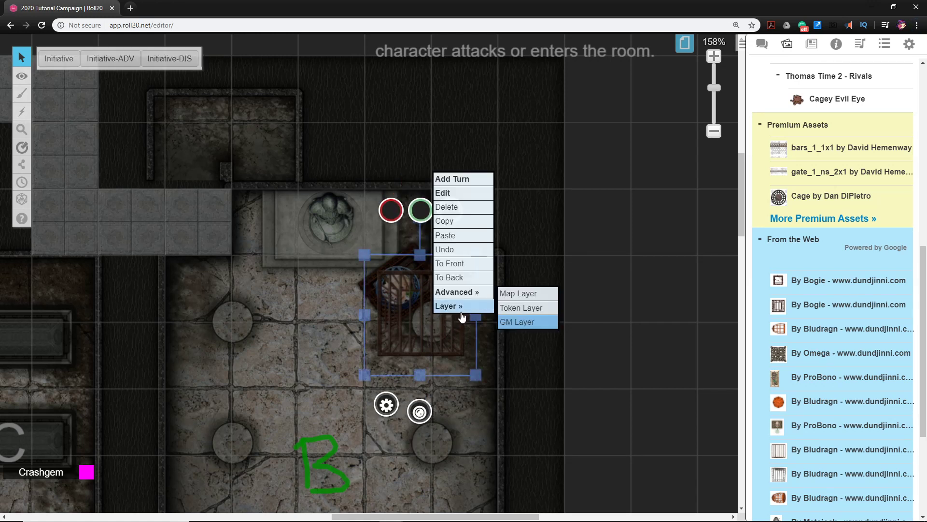
pyautogui.moveTo(464, 292)
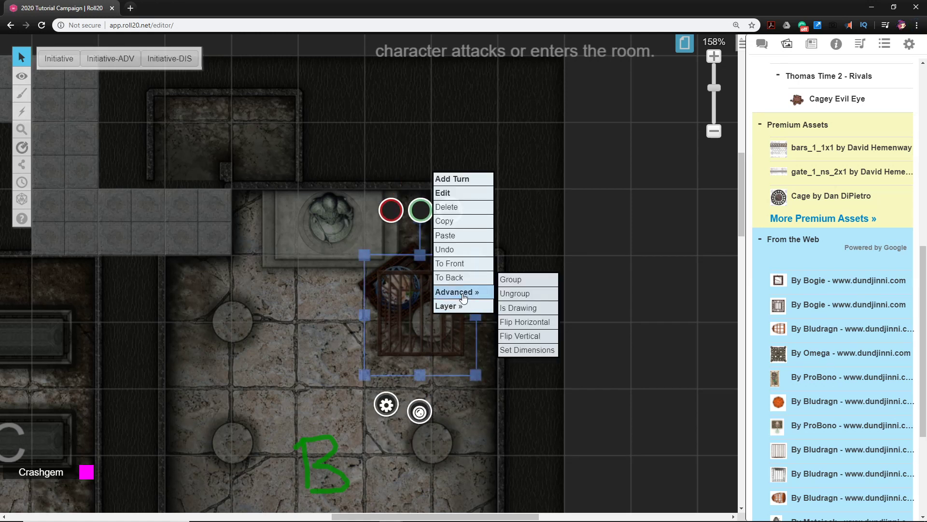
pyautogui.click(516, 309)
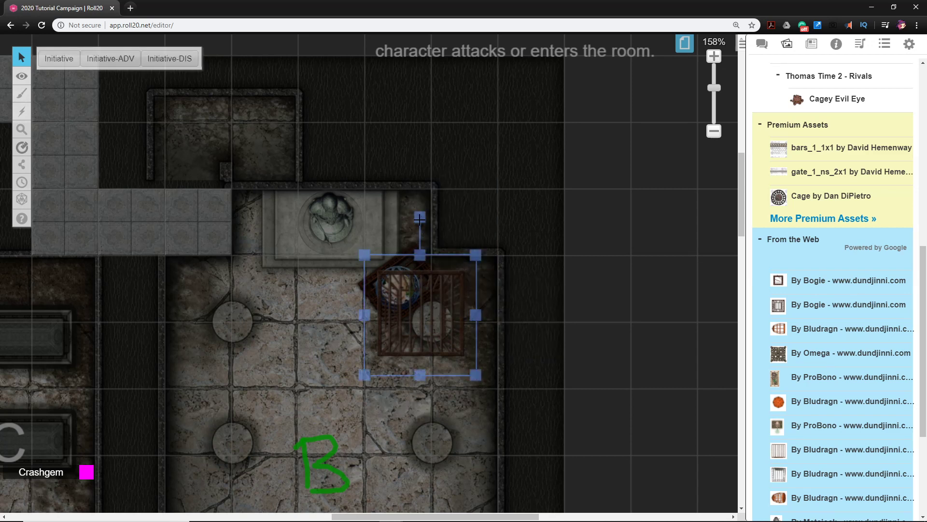
# Rotate the barred cage to match the crate beneath it, shrink it and center it over the boy token
pyautogui.moveTo(420, 219); pyautogui.dragTo(411, 290)
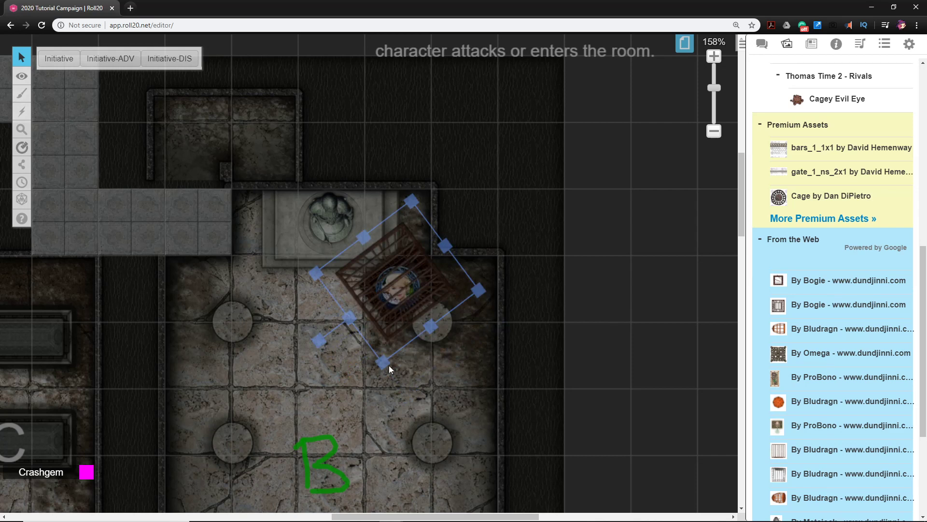
pyautogui.moveTo(386, 363); pyautogui.dragTo(389, 334)
pyautogui.moveTo(397, 282); pyautogui.dragTo(397, 295)
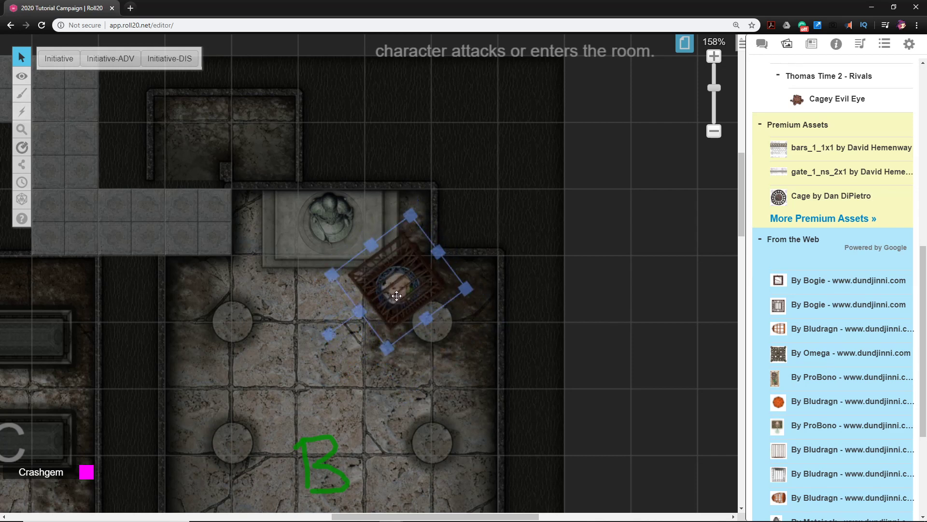
pyautogui.click(401, 293)
pyautogui.click(525, 338)
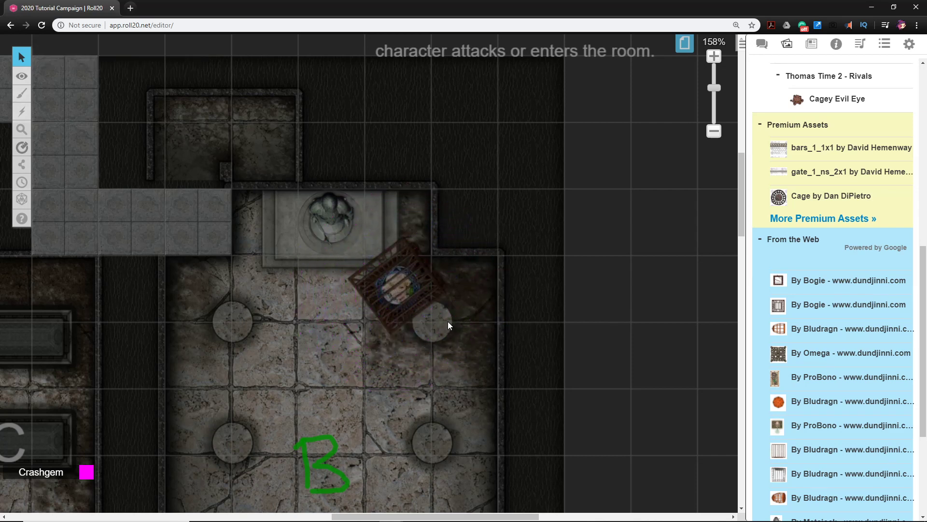
# Inspect the caged boy up close and read the GM note above the statue room for its creatures and their placement
pyautogui.scroll(3, 478, 317)
pyautogui.scroll(1, 487, 323)
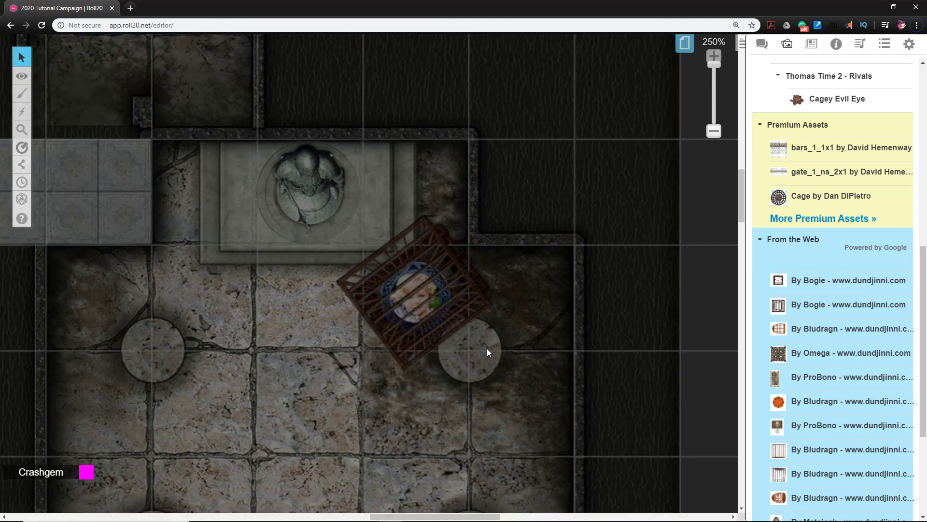
pyautogui.moveTo(487, 349); pyautogui.dragTo(508, 328)
pyautogui.scroll(-1, 499, 315)
pyautogui.scroll(-1, 485, 308)
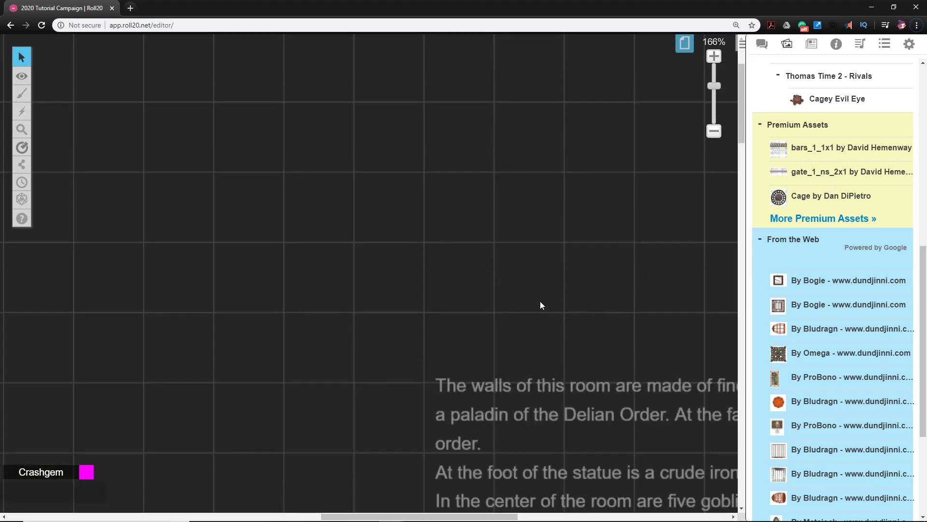
pyautogui.scroll(-4, 551, 323)
pyautogui.moveTo(551, 323); pyautogui.dragTo(402, 308)
pyautogui.hscroll(3, 256, 278)
pyautogui.scroll(-1, 256, 278)
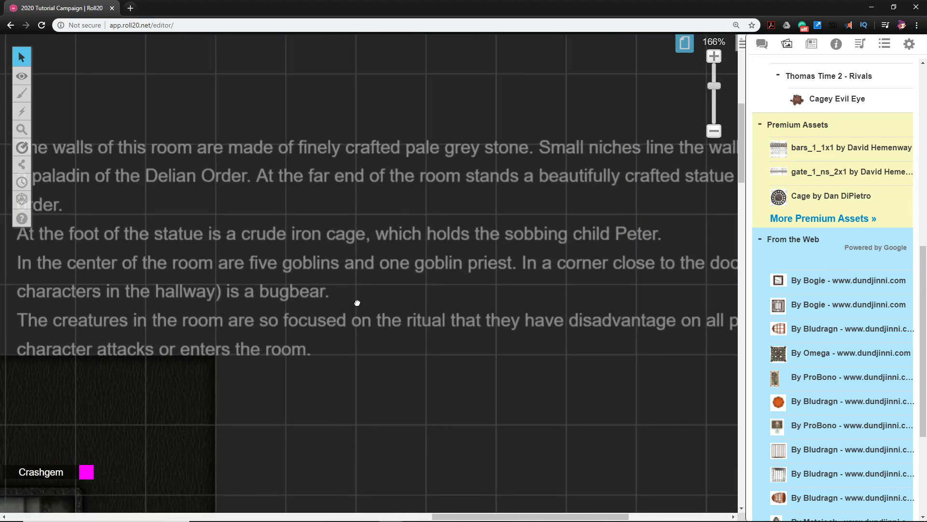
pyautogui.hscroll(3, 485, 334)
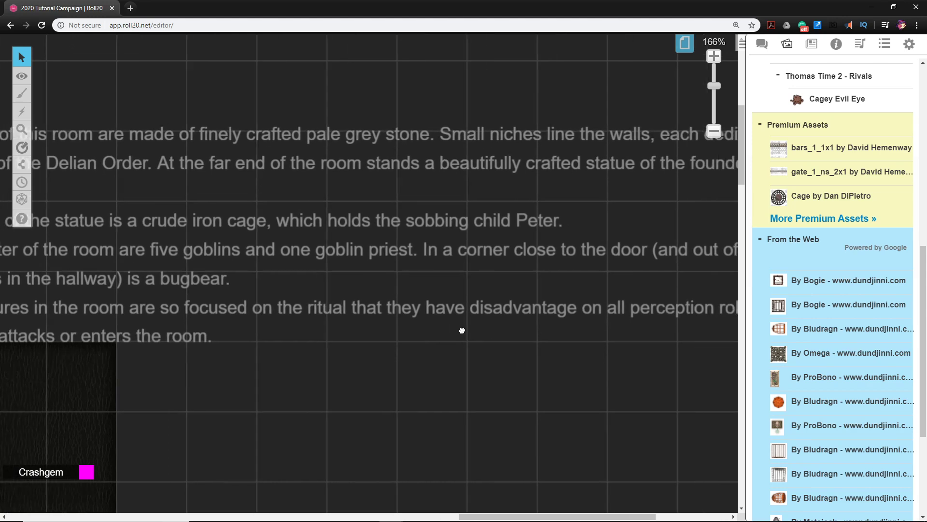
pyautogui.scroll(-3, 304, 333)
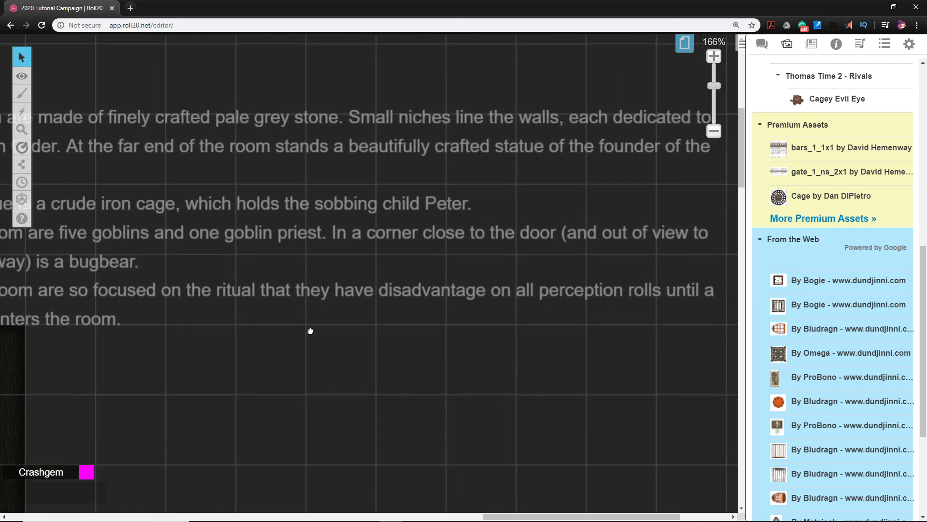
pyautogui.moveTo(311, 328); pyautogui.dragTo(523, 268)
pyautogui.scroll(-10, 358, 352)
pyautogui.hscroll(-3, 357, 352)
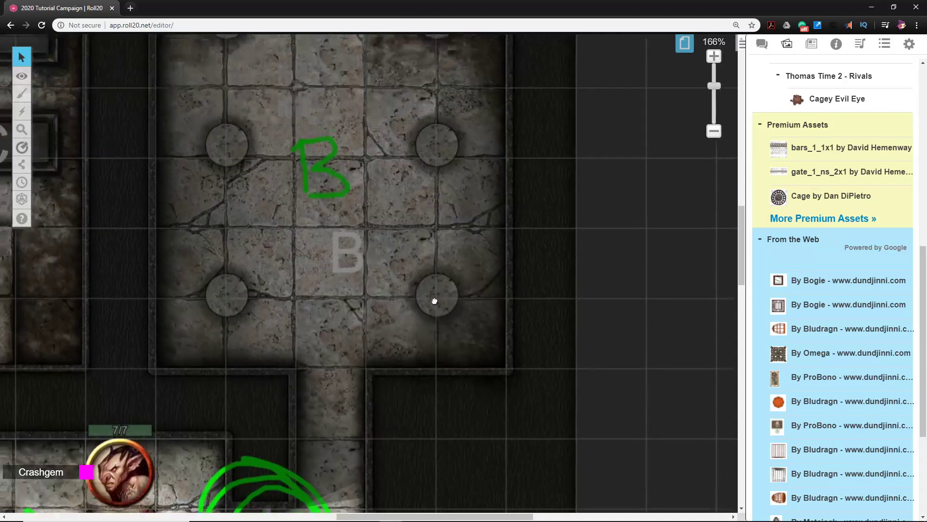
pyautogui.scroll(-3, 414, 317)
pyautogui.moveTo(435, 300); pyautogui.dragTo(416, 317)
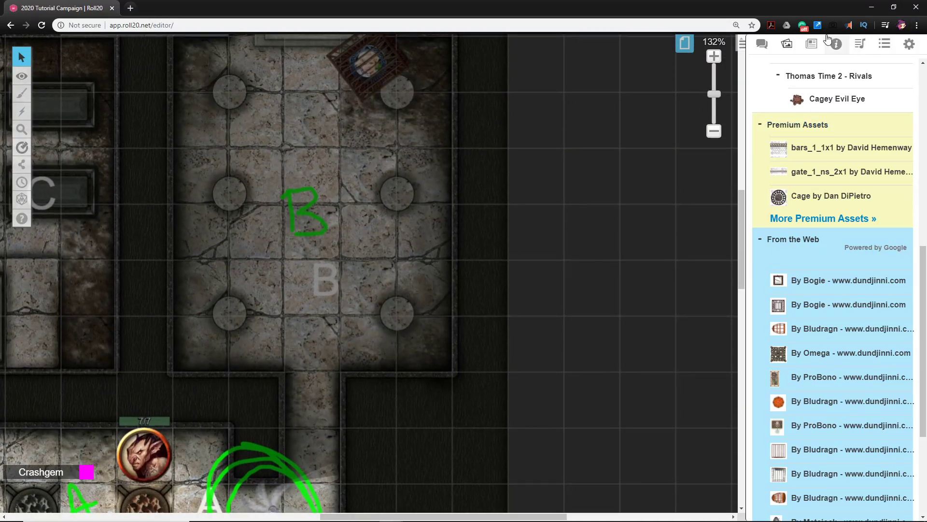
# Search the compendium for "bugbear" and place the Bugbear monster in the corner beside the doorway of room B
pyautogui.click(819, 56)
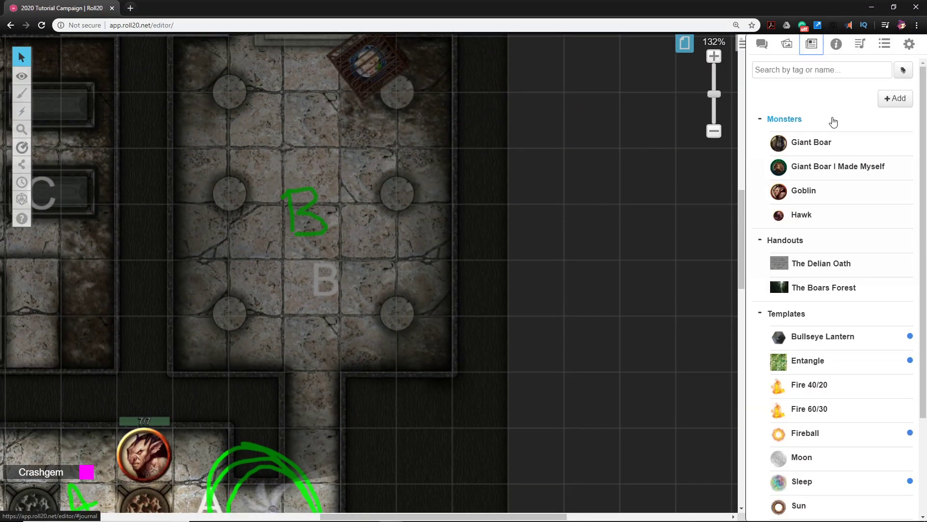
pyautogui.click(837, 45)
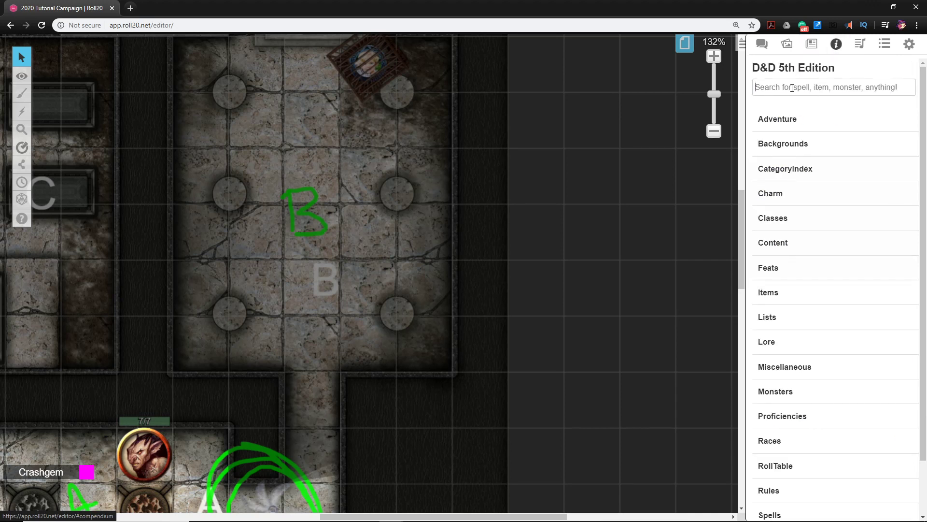
pyautogui.click(792, 87)
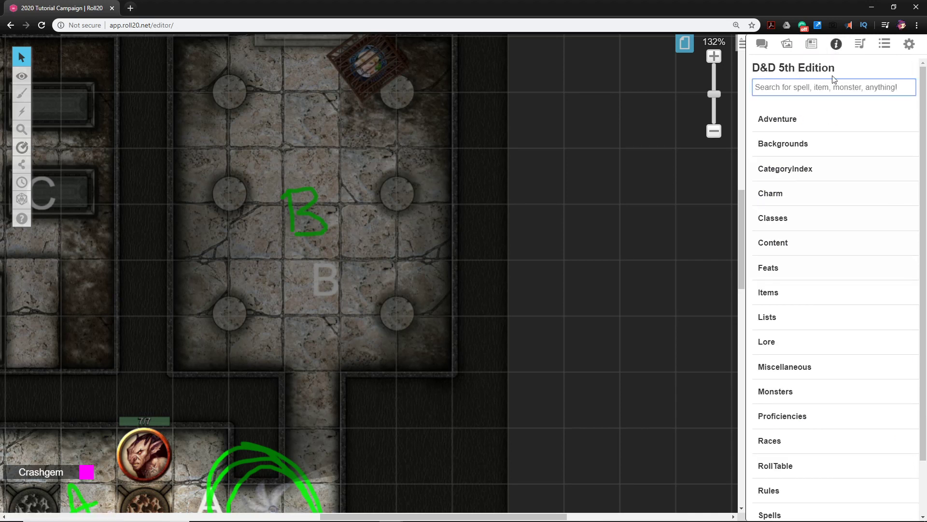
pyautogui.click(812, 44)
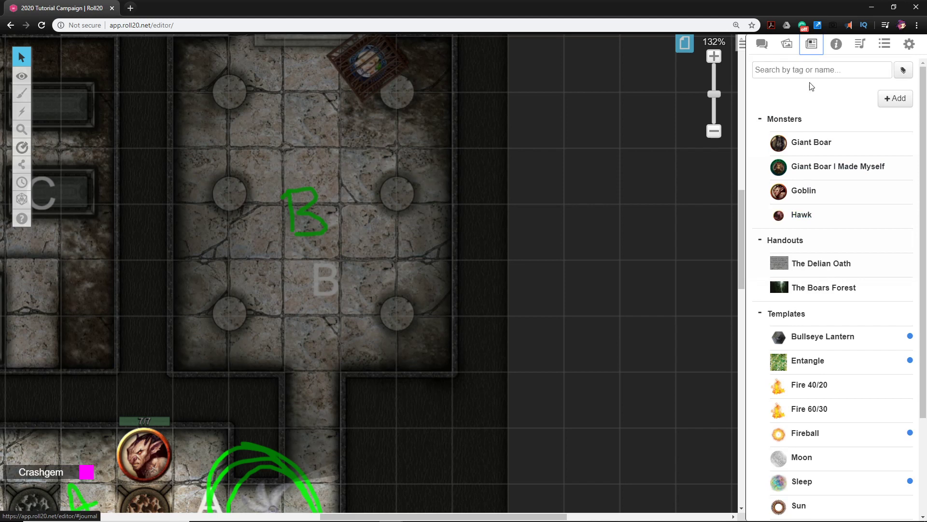
pyautogui.click(832, 46)
pyautogui.click(781, 89)
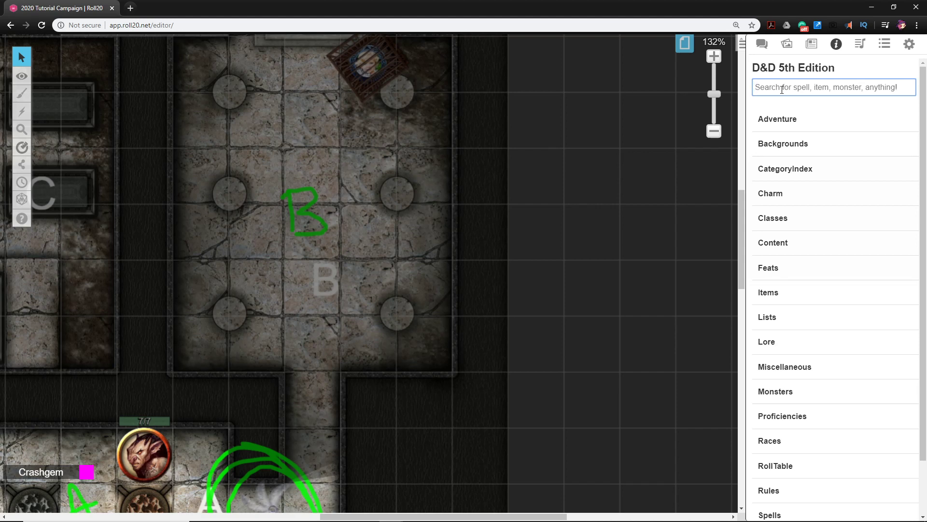
pyautogui.write('bugbear')
pyautogui.press('Return')
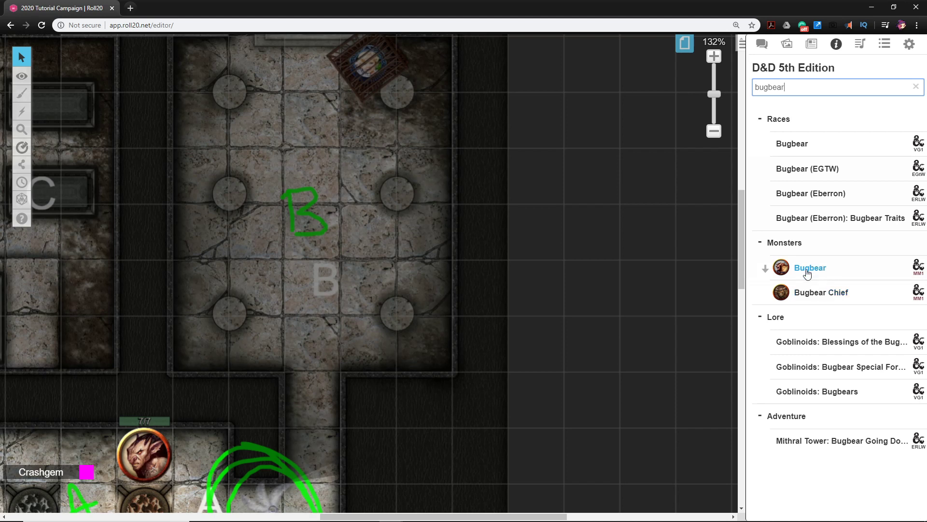
pyautogui.moveTo(814, 272); pyautogui.dragTo(246, 346)
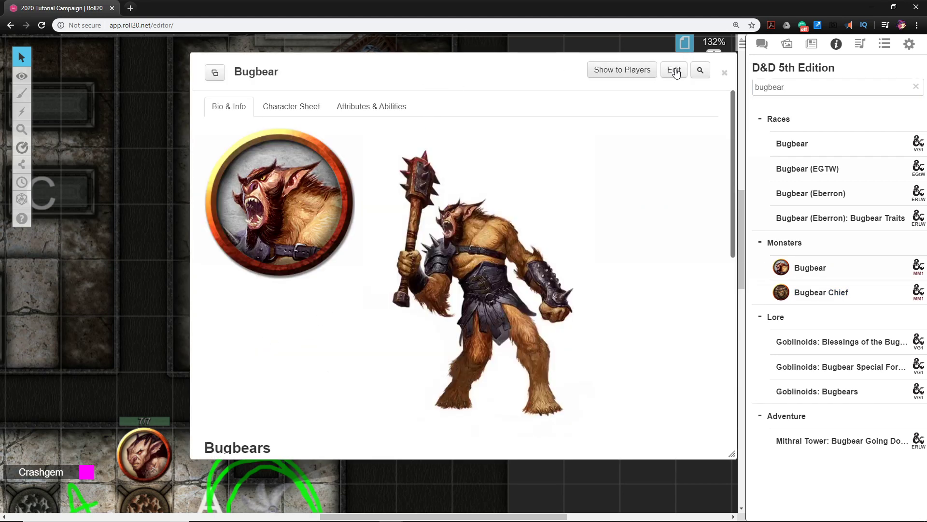
# Review the Bugbear's character sheet, close it and check its token's bars beside the doorway
pyautogui.click(282, 107)
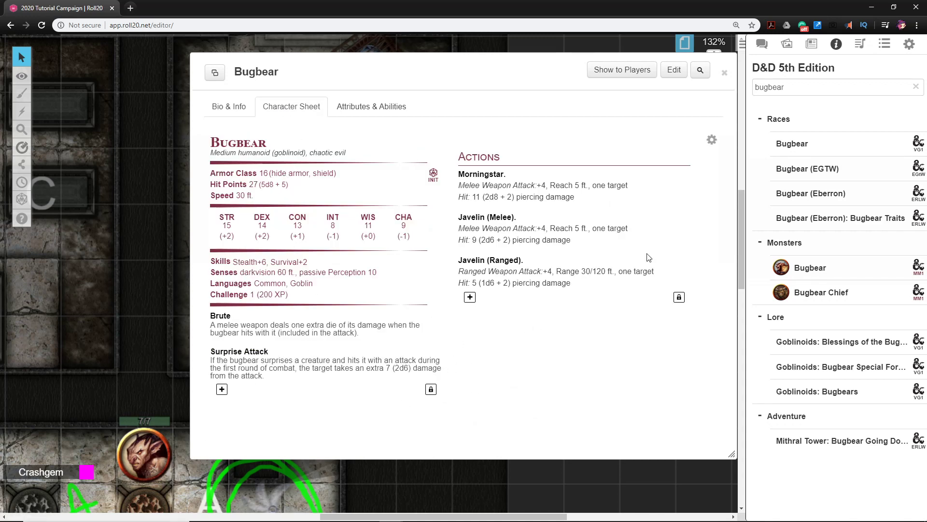
pyautogui.click(724, 73)
pyautogui.click(253, 350)
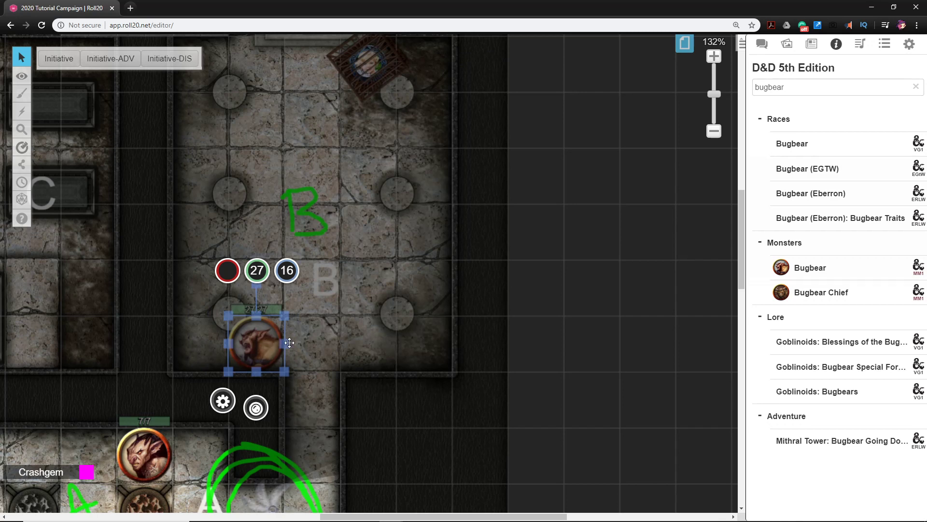
pyautogui.click(352, 354)
pyautogui.click(260, 348)
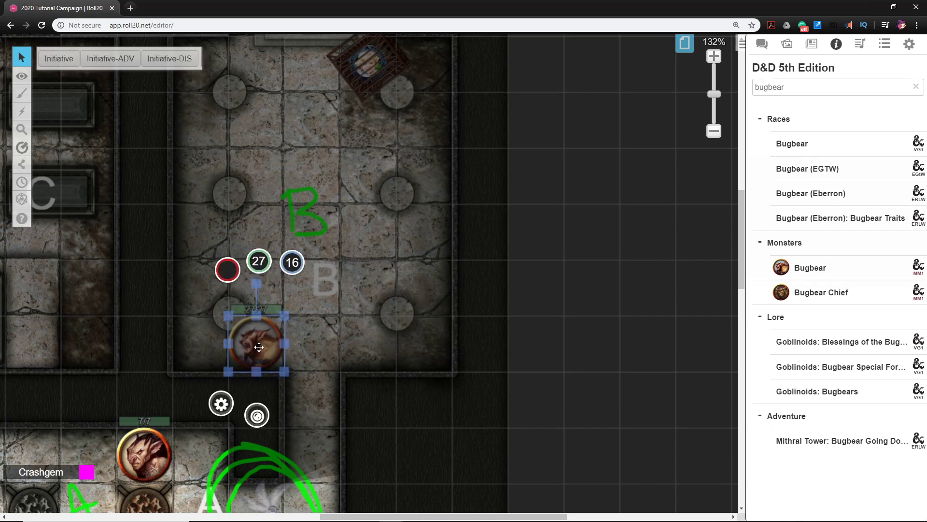
pyautogui.moveTo(256, 345)
pyautogui.mouseDown()
pyautogui.moveTo(239, 348)
pyautogui.moveTo(248, 347)
pyautogui.mouseUp()
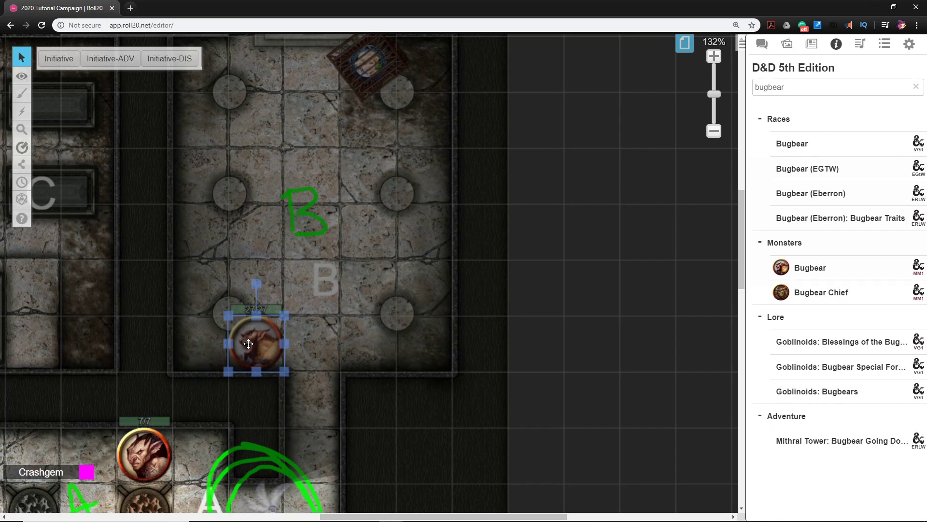
# Edit the start-of-dim distance of the Bugbear token's emitted light and save the token settings
pyautogui.doubleClick(250, 344)
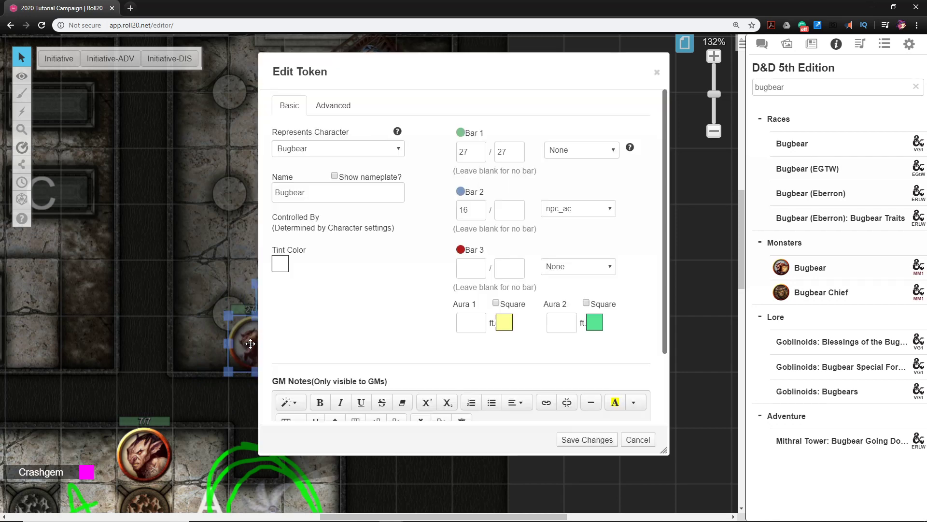
pyautogui.click(335, 107)
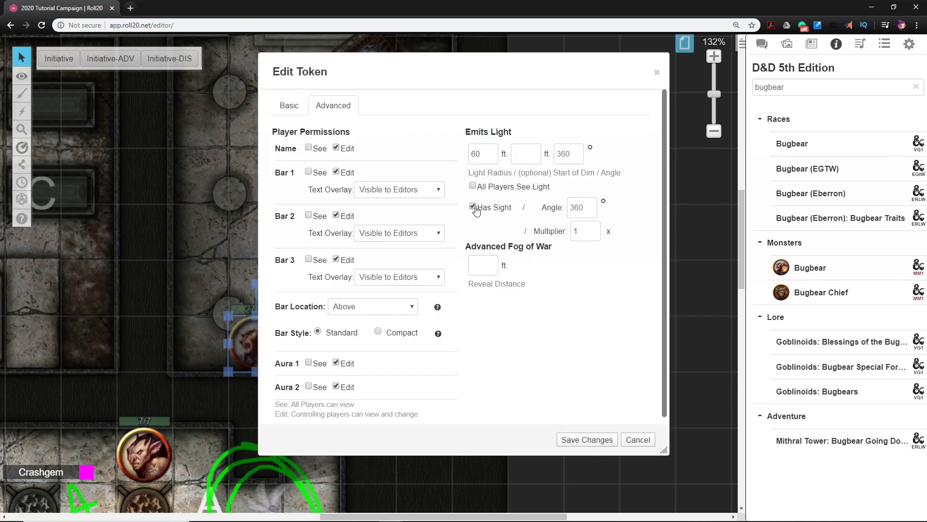
pyautogui.click(531, 159)
pyautogui.click(586, 440)
# Replace the Bugbear character's default token with the selected token, save the character and close its sheet
pyautogui.doubleClick(258, 342)
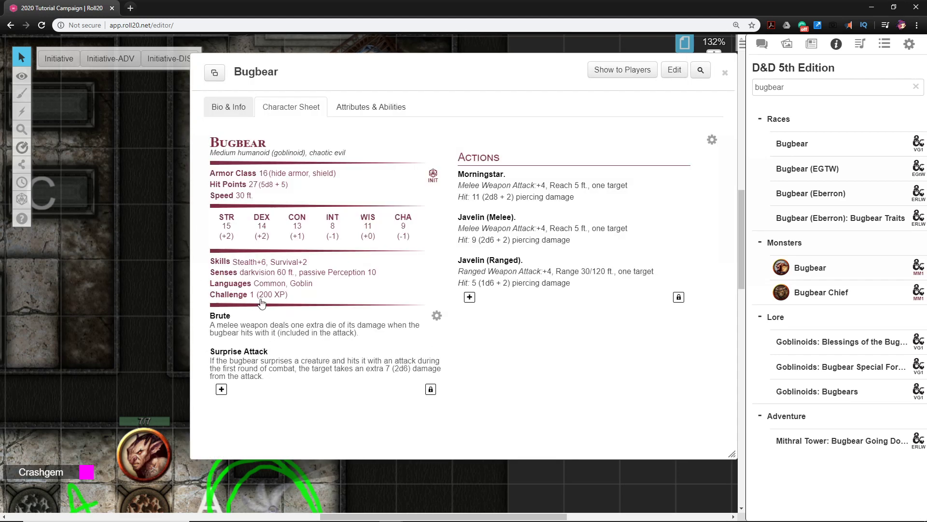
pyautogui.click(673, 70)
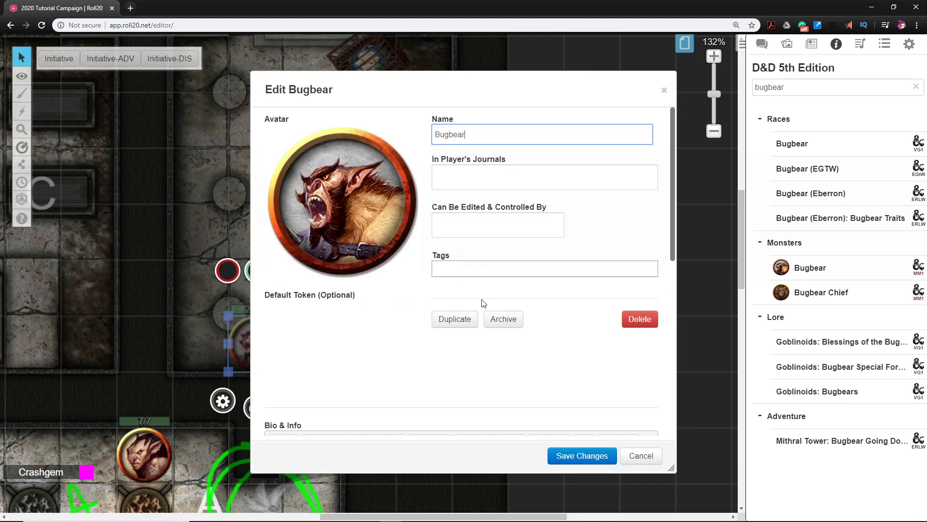
pyautogui.click(361, 316)
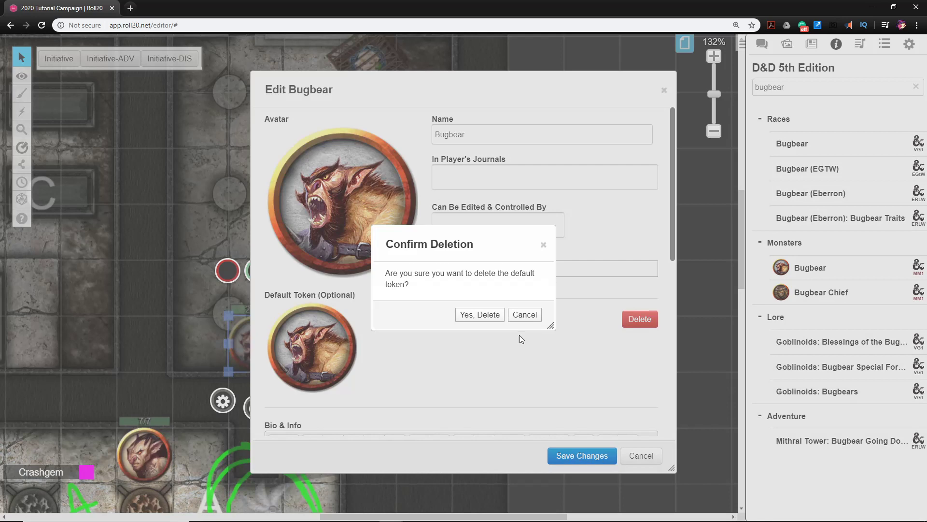
pyautogui.click(479, 314)
pyautogui.click(345, 335)
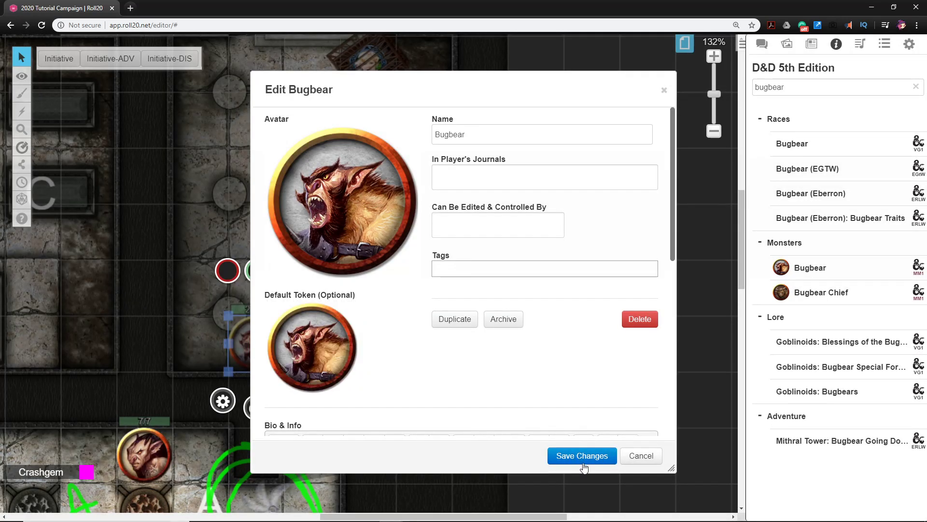
pyautogui.click(582, 457)
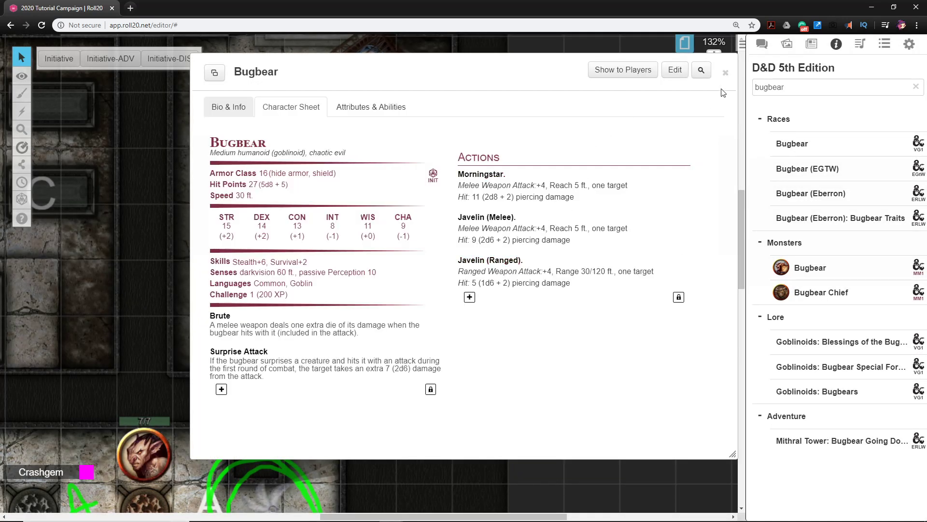
pyautogui.click(726, 73)
pyautogui.click(450, 351)
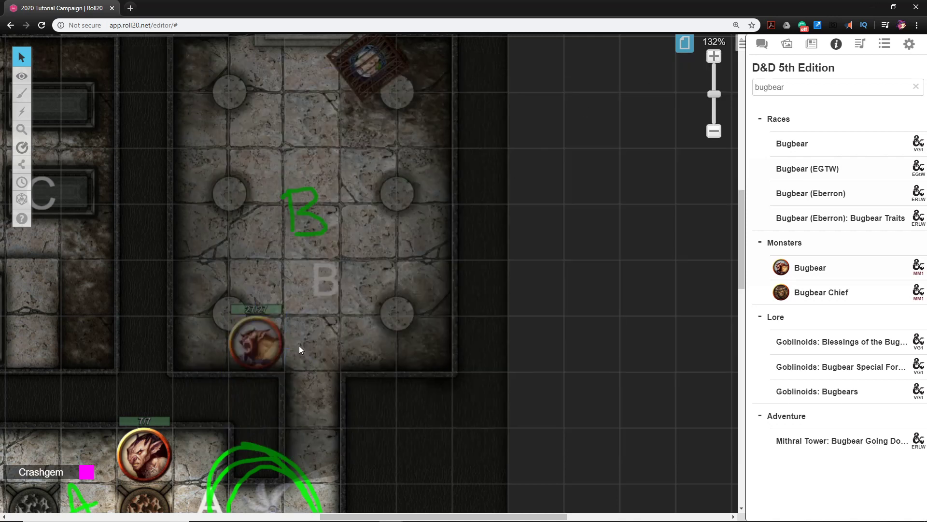
# Flip the Bugbear token horizontally so it faces the doorway
pyautogui.moveTo(459, 408)
pyautogui.mouseDown()
pyautogui.moveTo(432, 308)
pyautogui.moveTo(445, 398)
pyautogui.mouseUp()
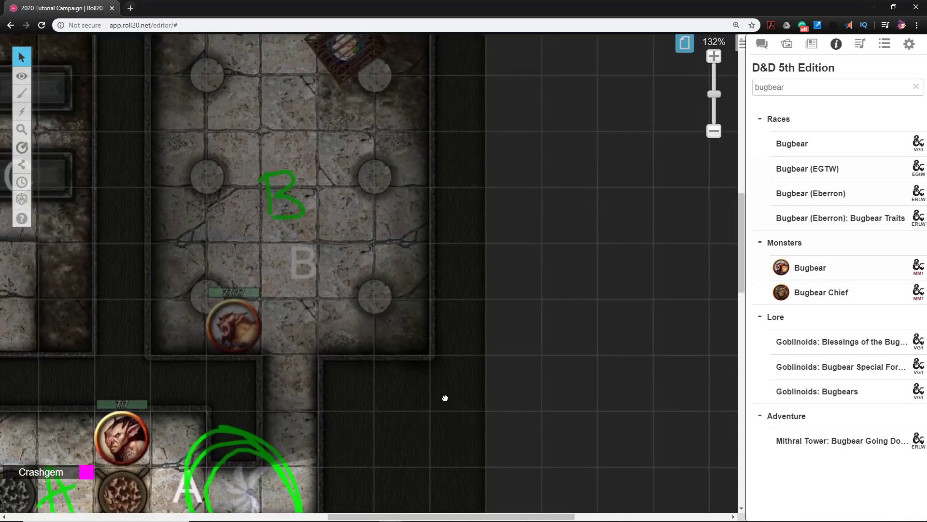
pyautogui.rightClick(236, 333)
pyautogui.moveTo(257, 317)
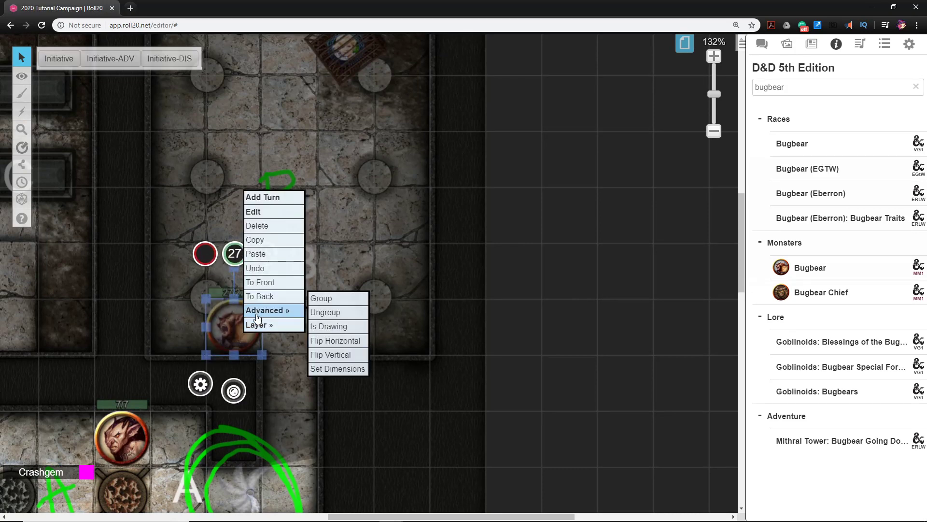
pyautogui.click(341, 342)
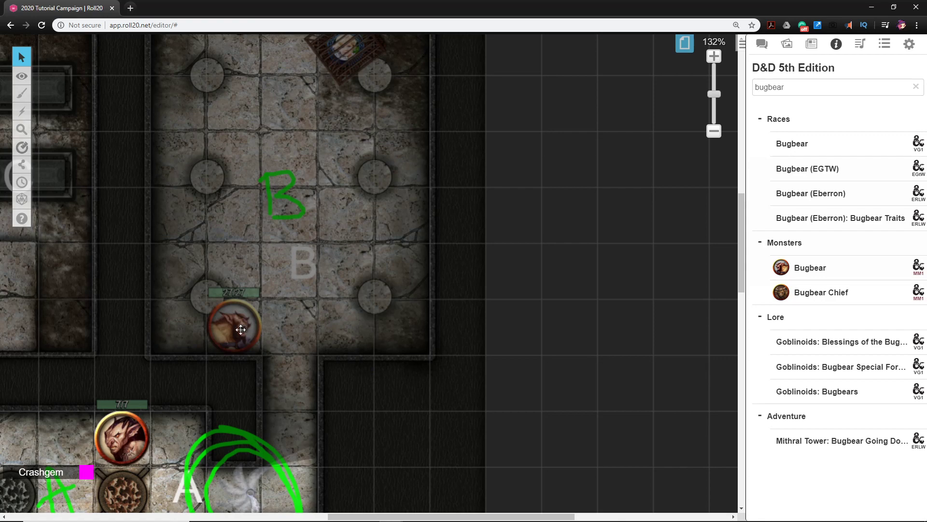
# Replace the "bugbear" compendium search with a new term starting with "g"
pyautogui.moveTo(315, 317); pyautogui.dragTo(323, 396)
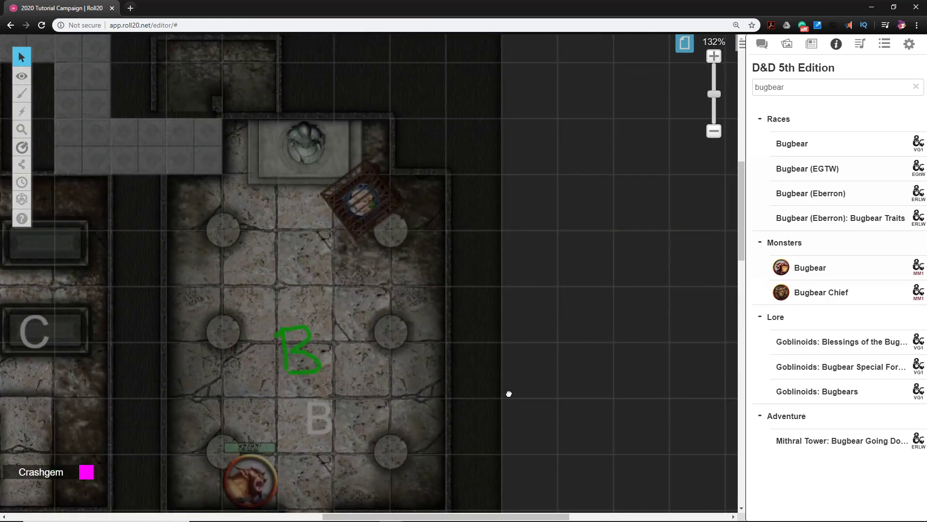
pyautogui.moveTo(508, 394); pyautogui.dragTo(469, 363)
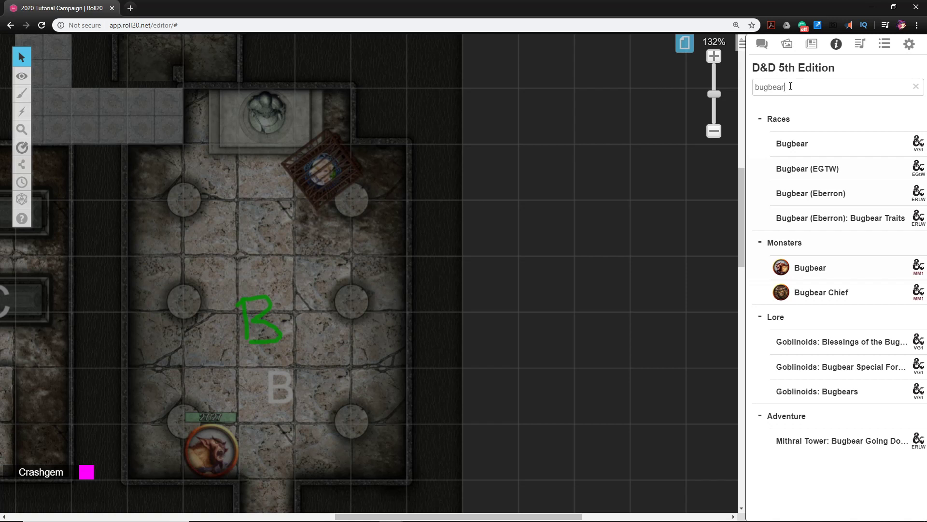
pyautogui.doubleClick(756, 82)
pyautogui.write('goblin')
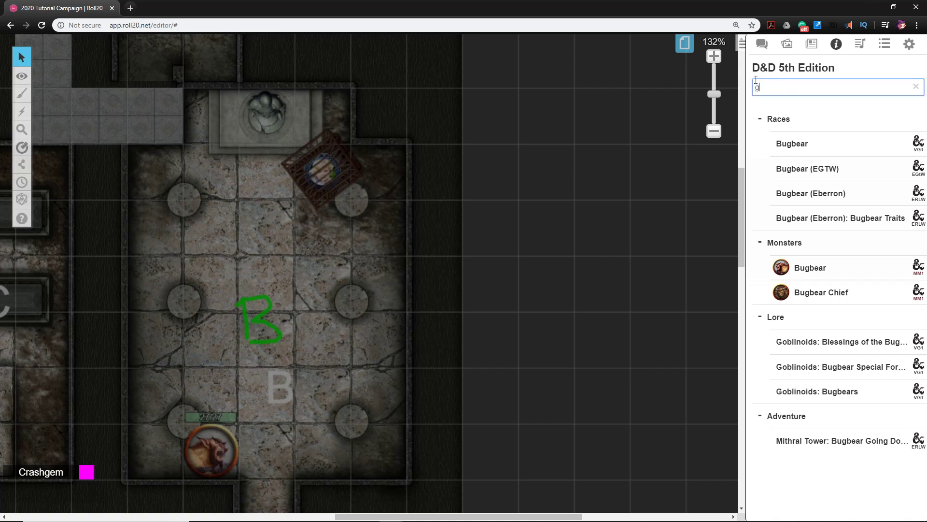
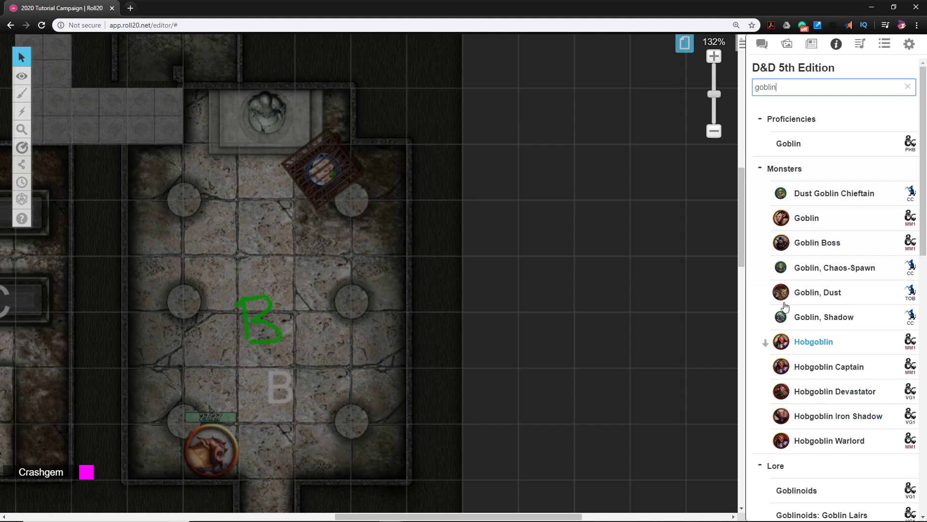
# Move the Bugbear character into the journal's Monsters folder, above Giant Boar
pyautogui.click(811, 44)
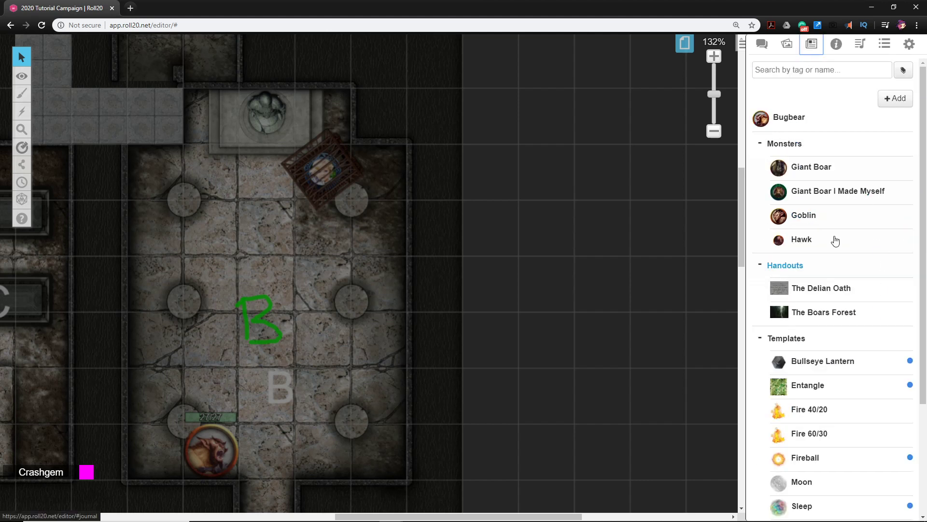
pyautogui.moveTo(775, 119)
pyautogui.moveTo(764, 120); pyautogui.dragTo(794, 154)
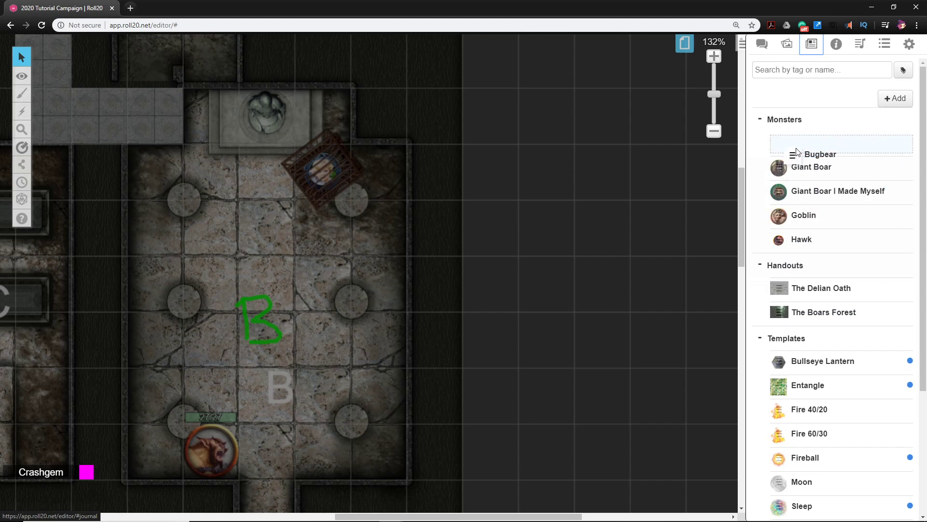
# Duplicate the Goblin character and move the copy into the Monsters folder directly below Goblin
pyautogui.moveTo(800, 212)
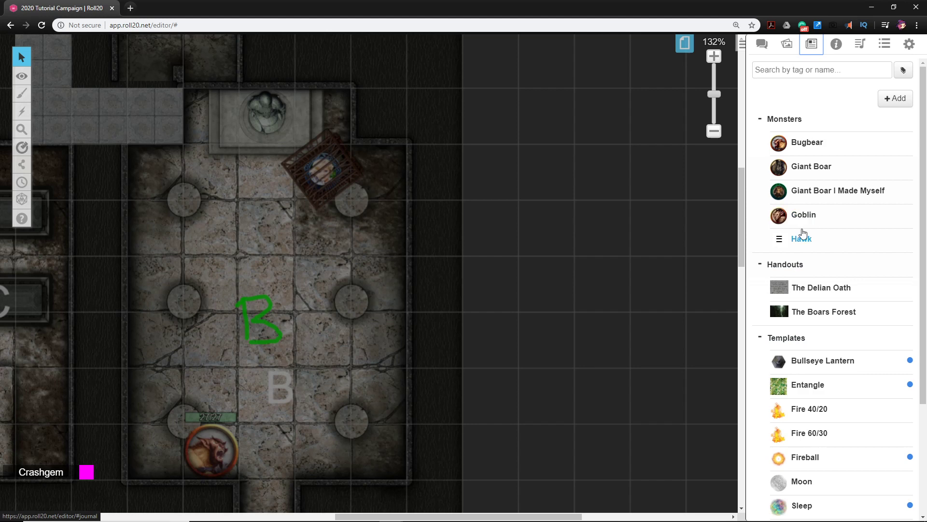
pyautogui.click(804, 215)
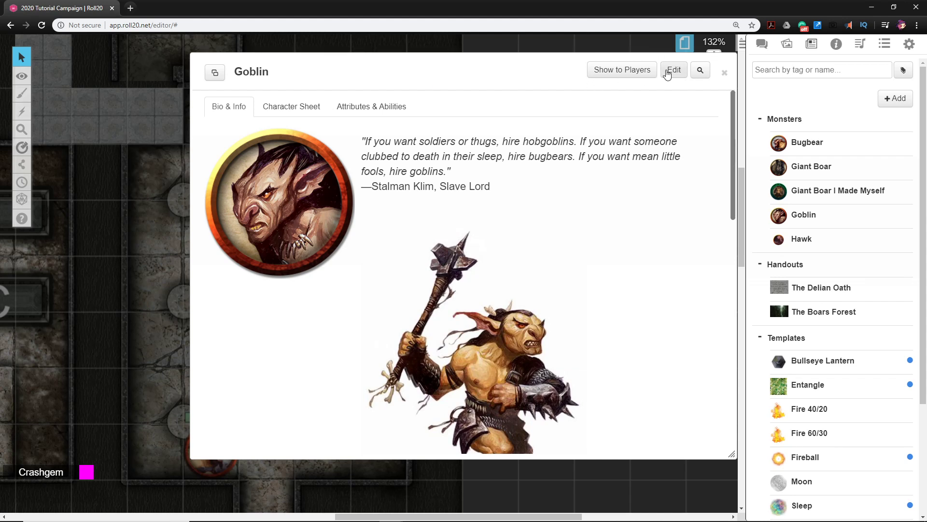
pyautogui.click(675, 71)
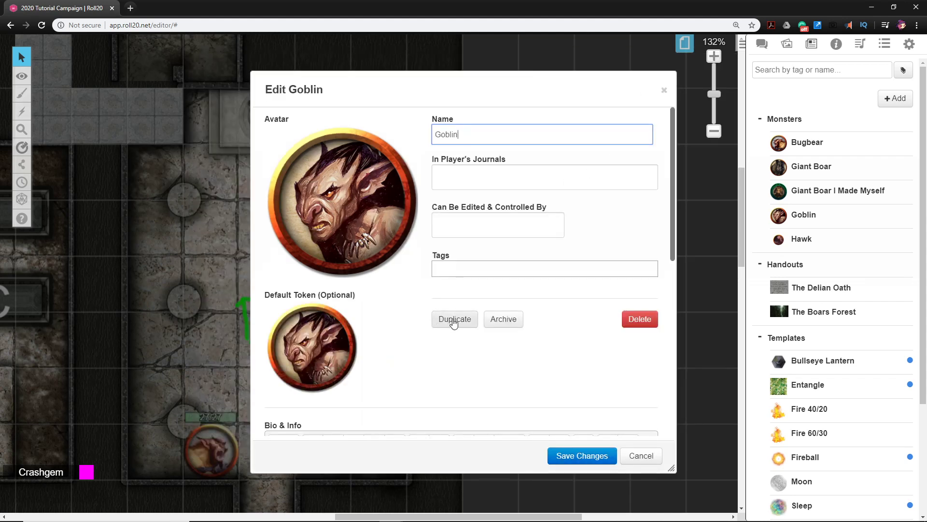
pyautogui.click(454, 322)
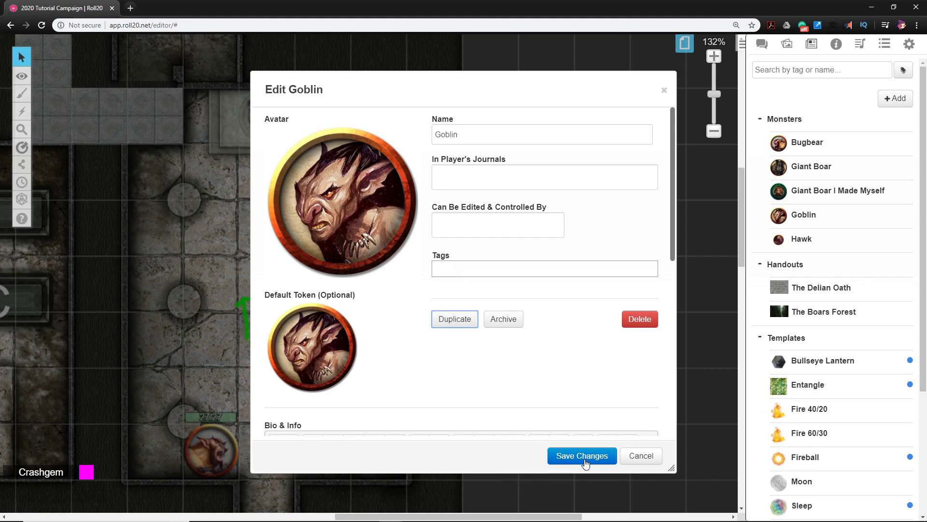
pyautogui.click(631, 457)
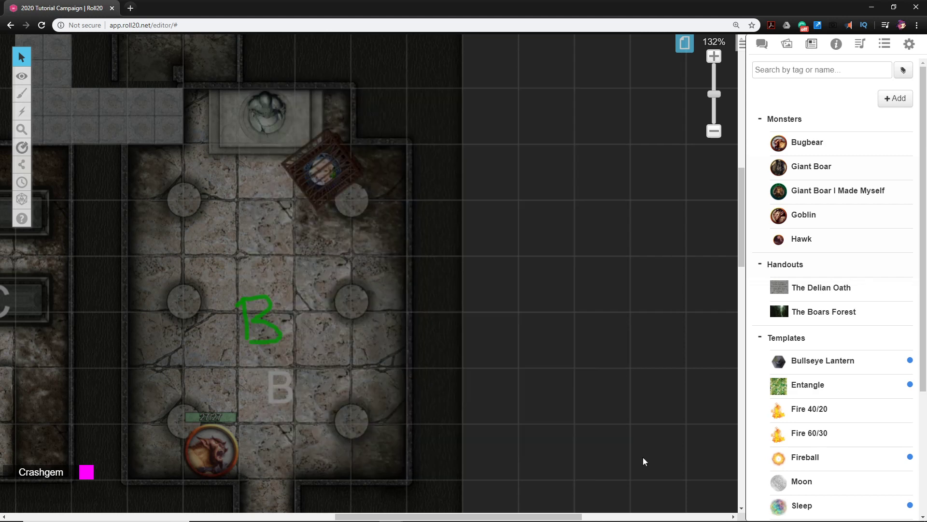
pyautogui.click(724, 73)
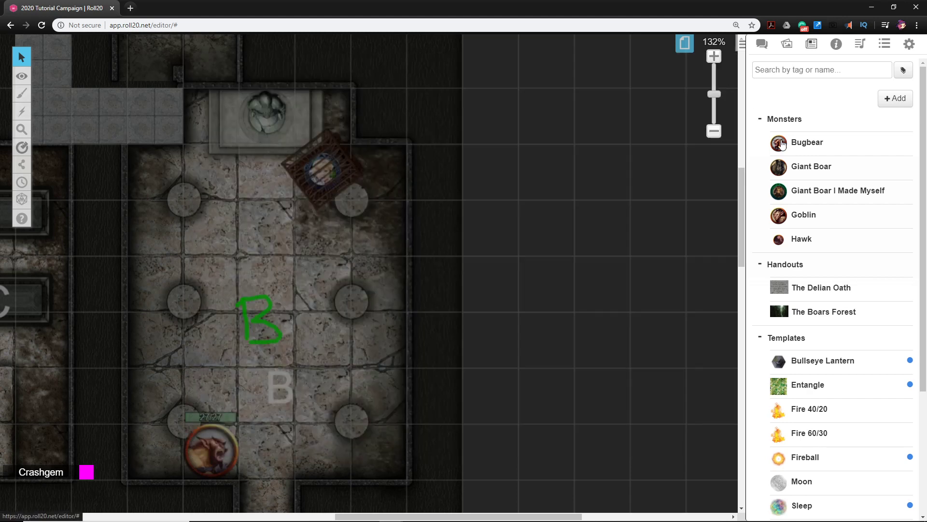
pyautogui.scroll(-4, 773, 434)
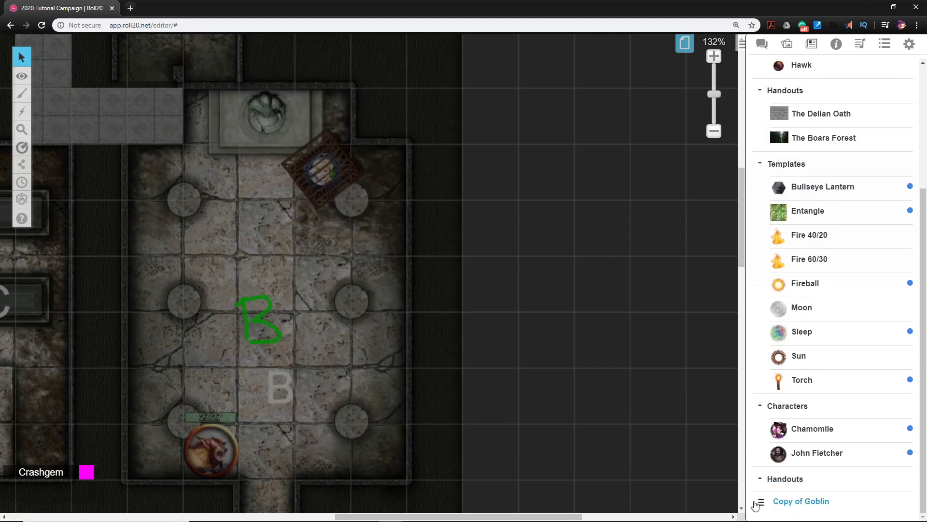
pyautogui.moveTo(761, 507); pyautogui.dragTo(807, 239)
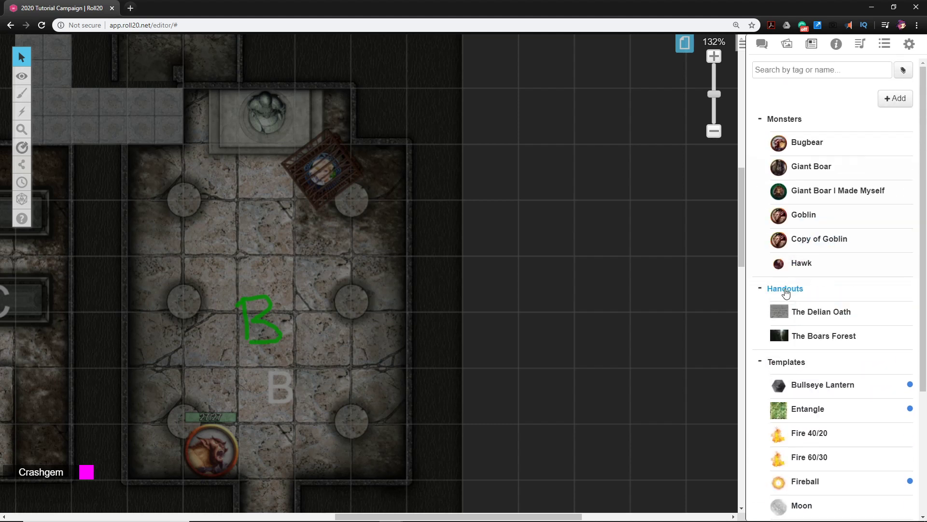
# Remove the avatar image and the default token from the Copy of Goblin character
pyautogui.click(820, 240)
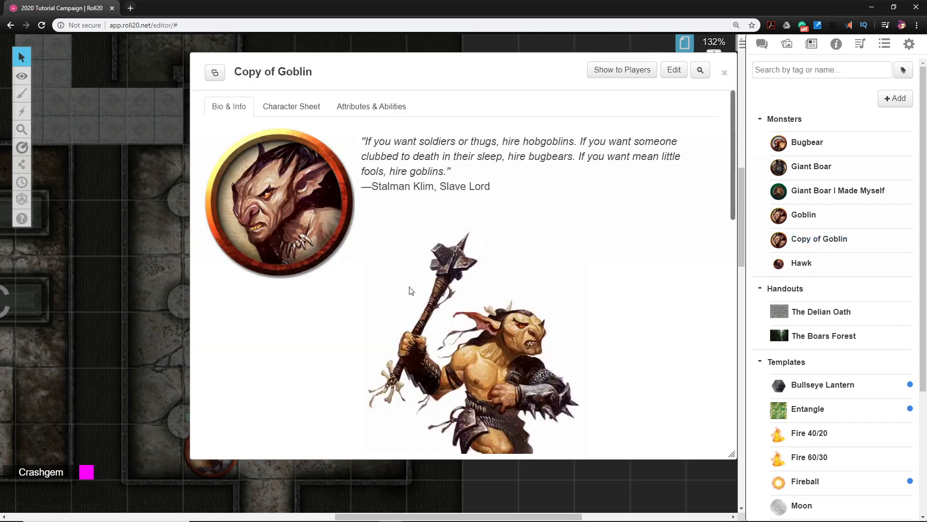
pyautogui.moveTo(454, 76); pyautogui.dragTo(340, 84)
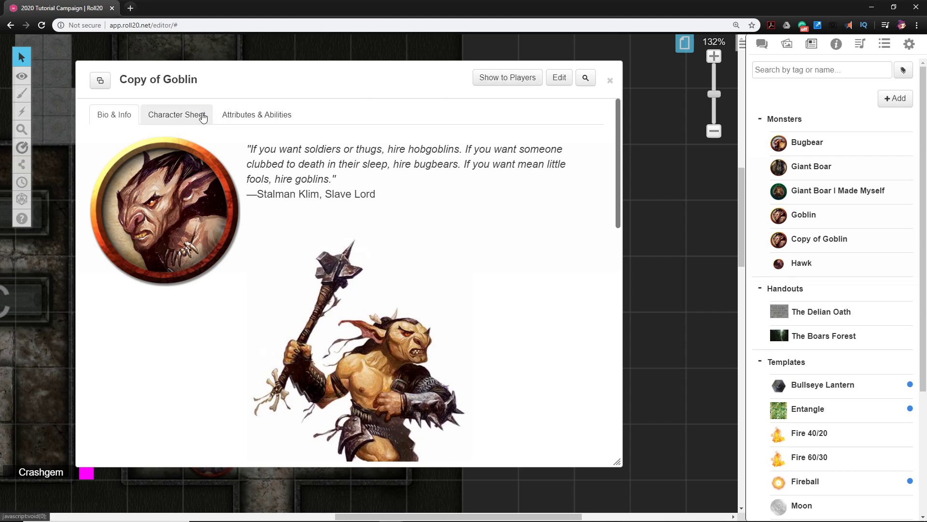
pyautogui.click(561, 82)
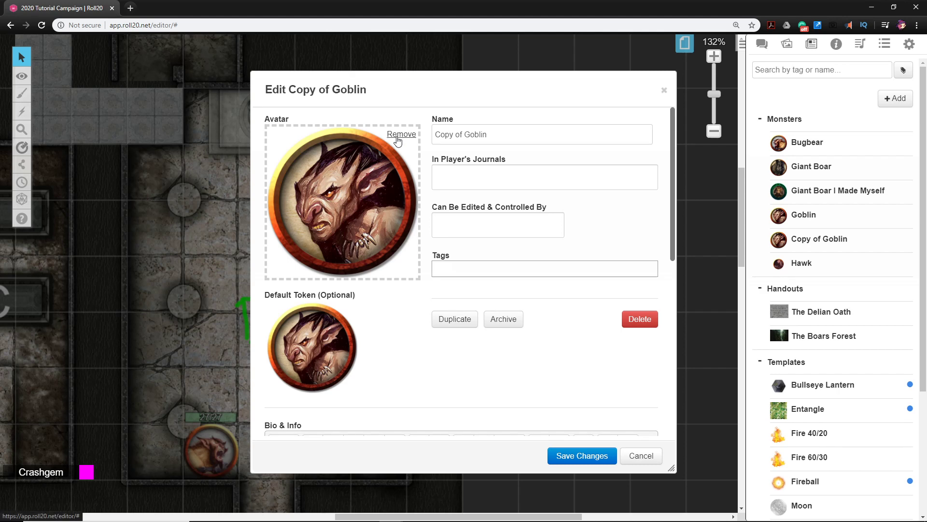
pyautogui.click(398, 139)
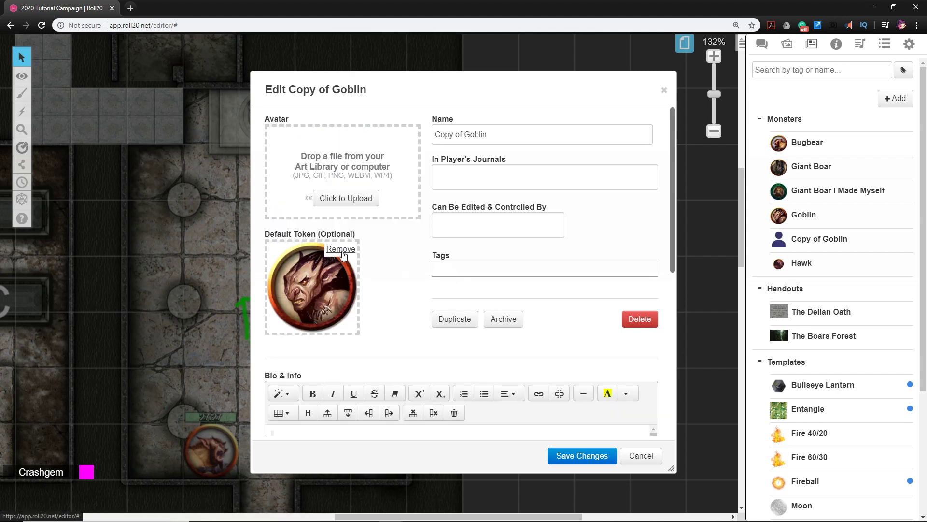
pyautogui.click(341, 250)
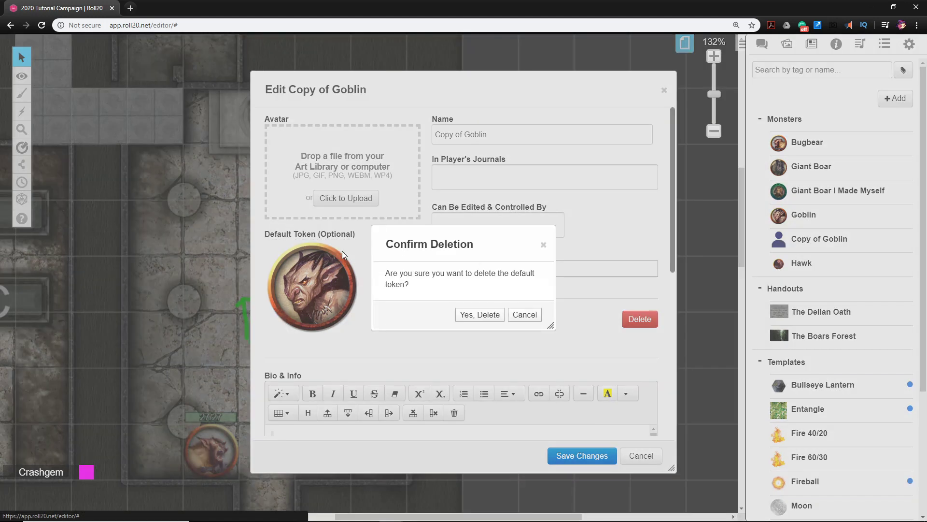
pyautogui.click(486, 317)
# Try to load the Goblin_Token_animated file from the Delian Tomb folder on the computer as the copied goblin's avatar
pyautogui.moveTo(454, 91); pyautogui.dragTo(354, 83)
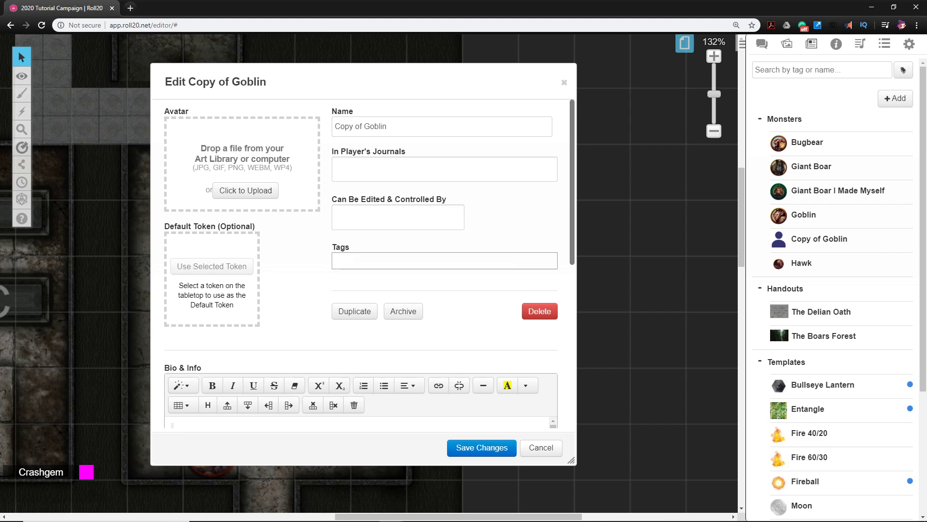
pyautogui.hotkey('alt', 'Tab')
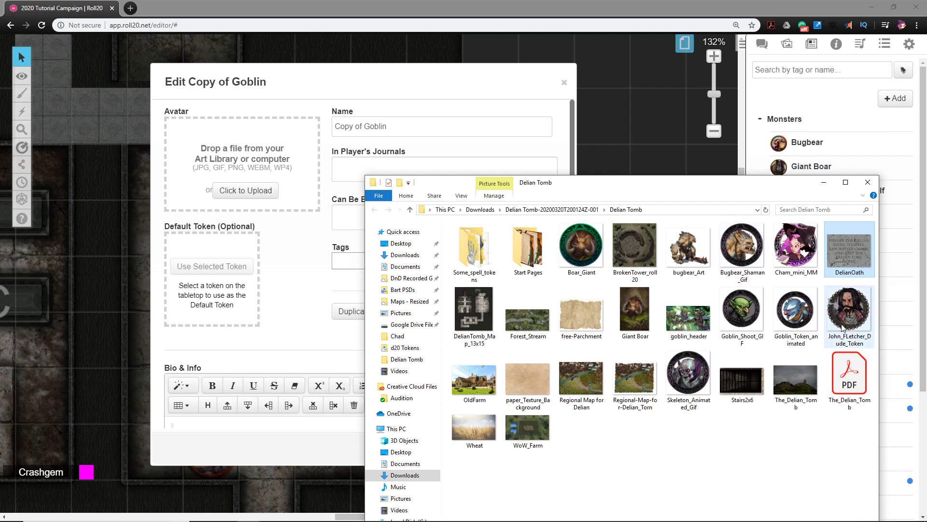
pyautogui.moveTo(807, 324); pyautogui.dragTo(225, 181)
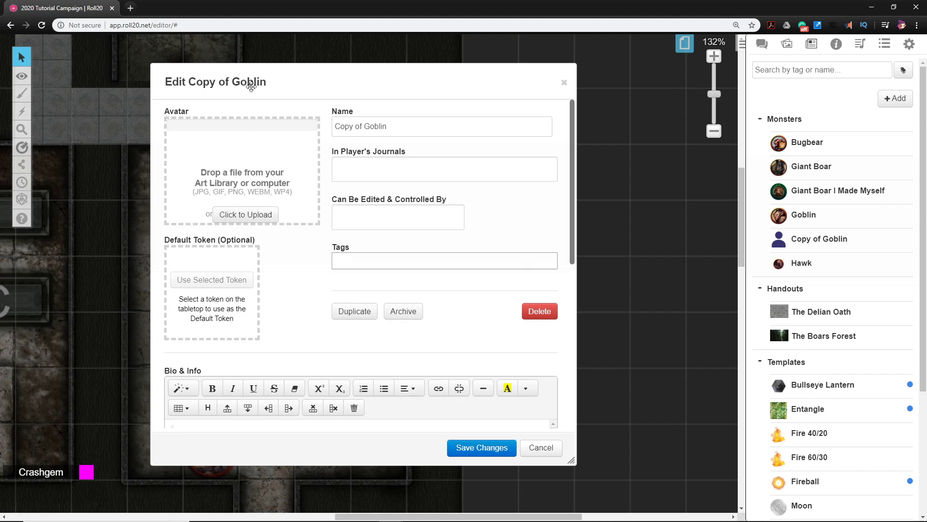
pyautogui.moveTo(244, 82); pyautogui.dragTo(253, 101)
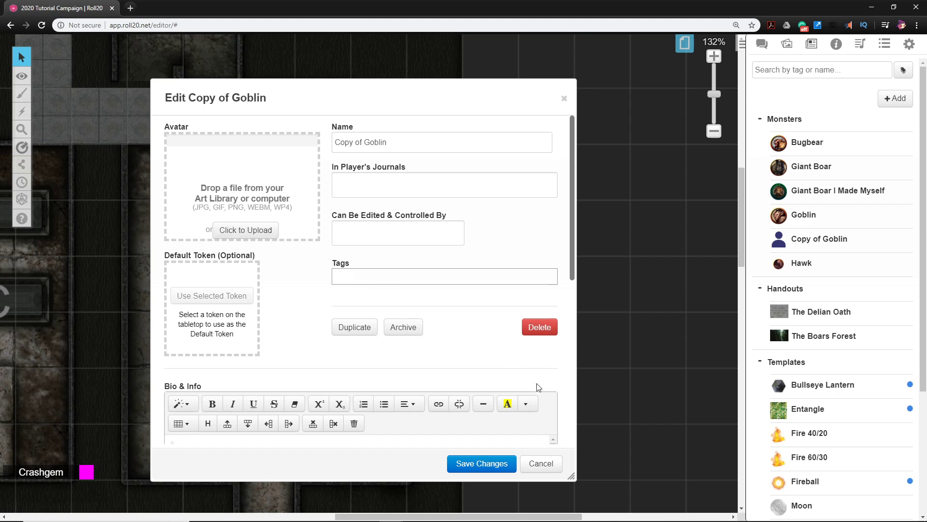
# Search the art library for "goblin" and assign goblin_token_animated.webm as the avatar of the copied goblin
pyautogui.click(786, 46)
pyautogui.scroll(9, 781, 77)
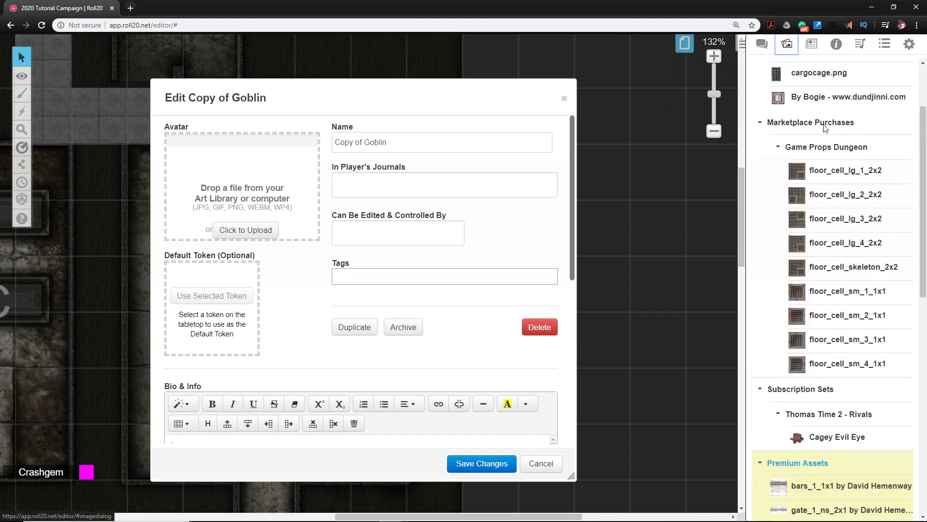
pyautogui.moveTo(779, 89); pyautogui.dragTo(754, 81)
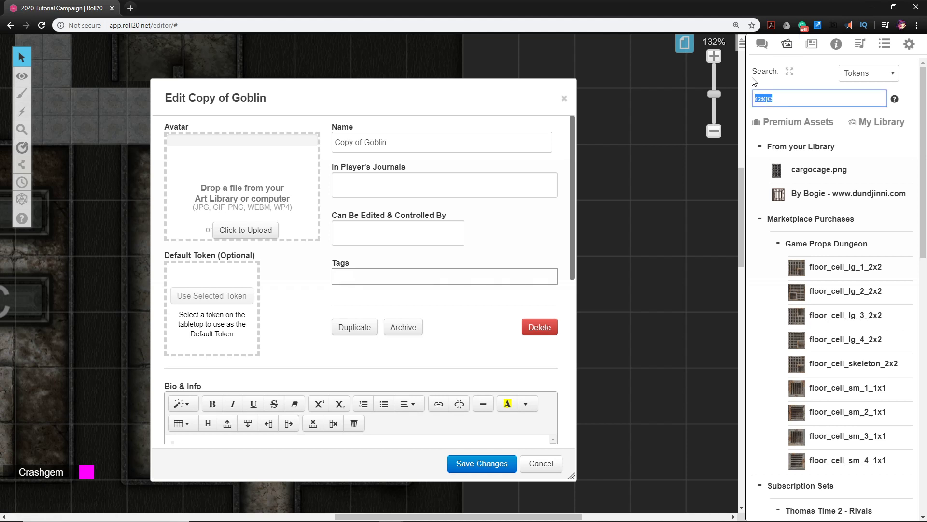
pyautogui.write('goblin')
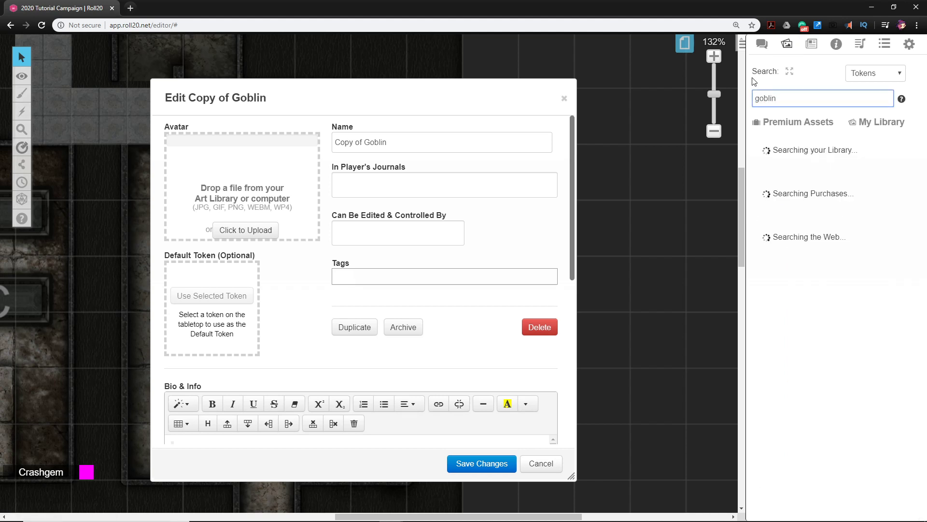
pyautogui.moveTo(782, 198)
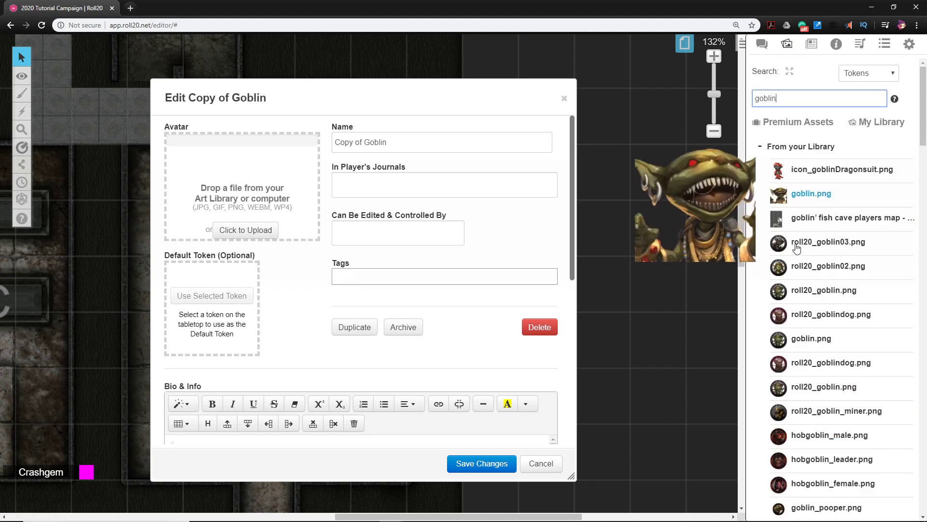
pyautogui.scroll(-2, 805, 405)
pyautogui.scroll(-8, 807, 391)
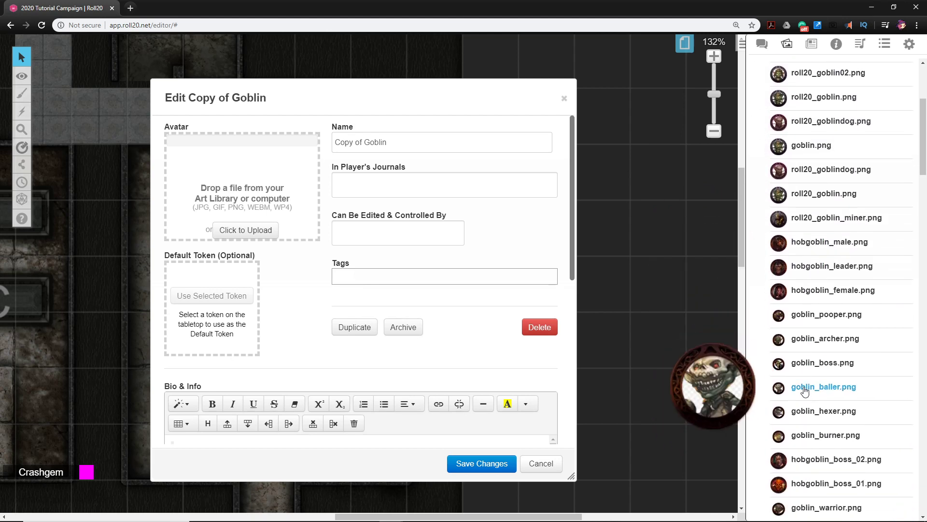
pyautogui.scroll(-6, 799, 391)
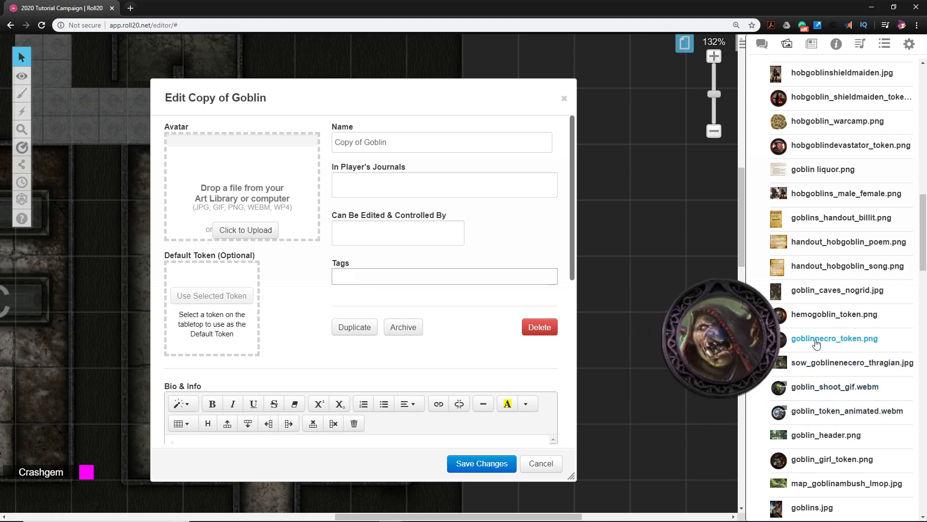
pyautogui.moveTo(785, 345); pyautogui.dragTo(826, 336)
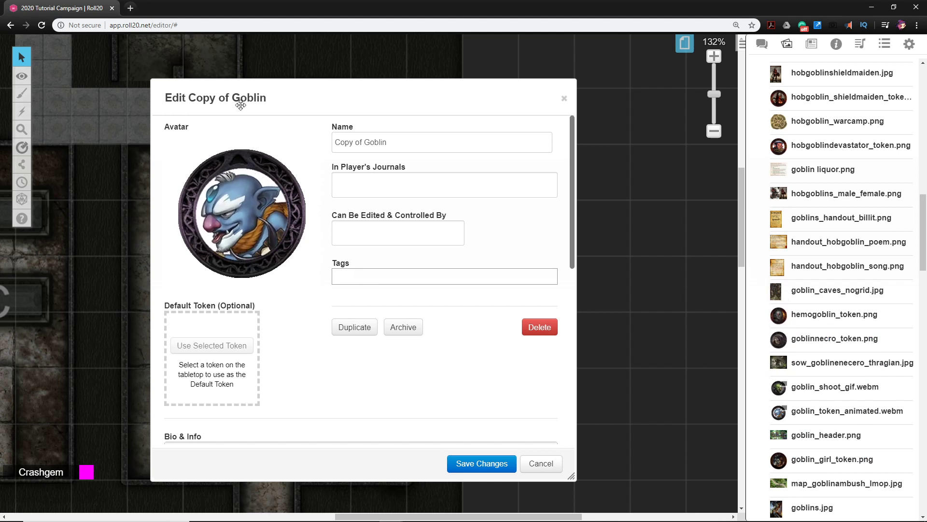
# Rename the copied goblin character as Goblin Priest
pyautogui.moveTo(401, 142); pyautogui.dragTo(337, 137)
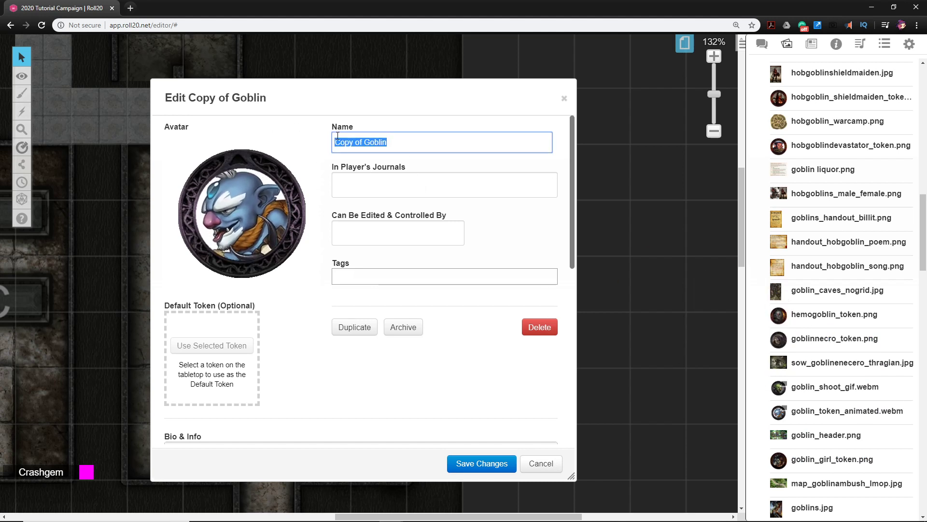
pyautogui.write('Goblin Priest')
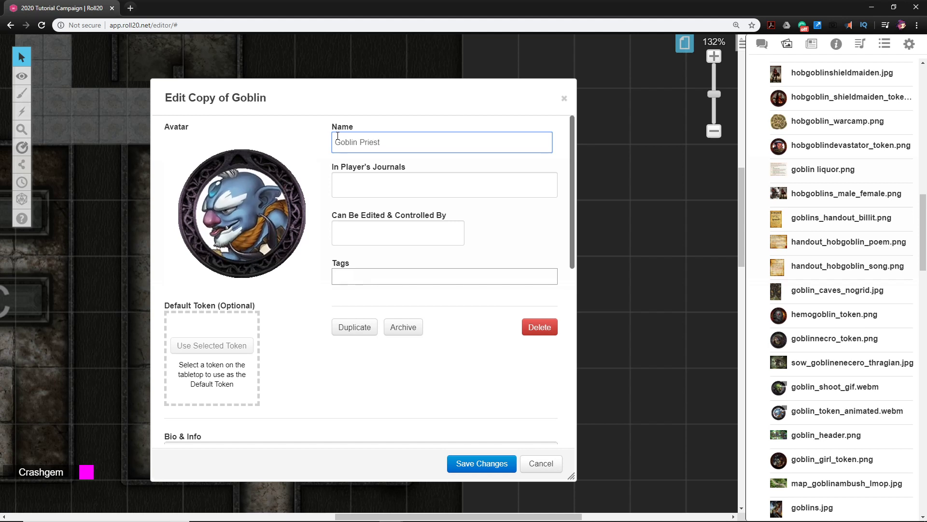
pyautogui.hotkey('ctrl', 'a')
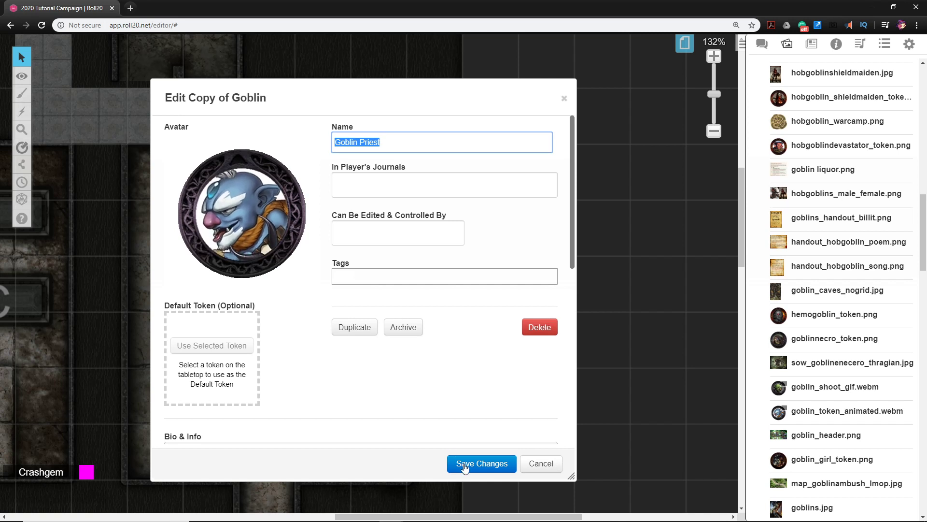
# Tag the Goblin Priest with Goblin, Boss and Caster, and save the character's changes
pyautogui.click(358, 276)
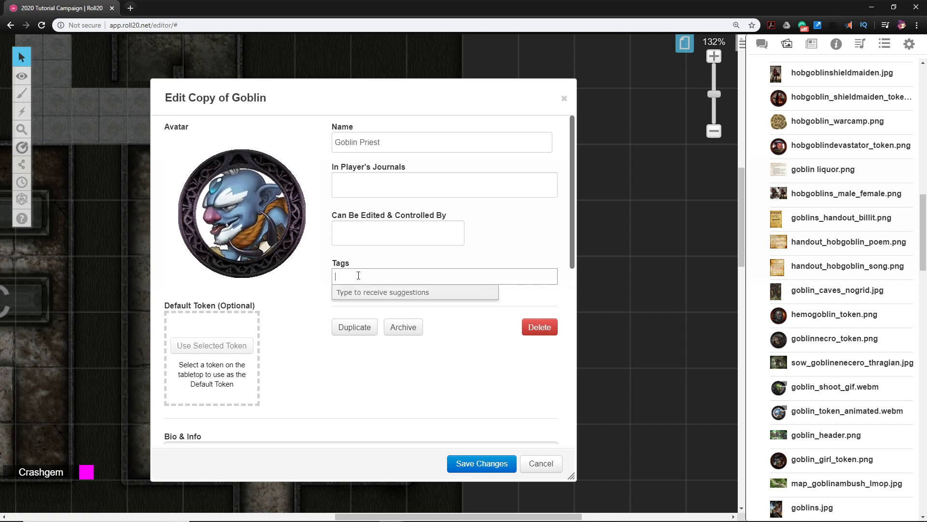
pyautogui.write('Goblin')
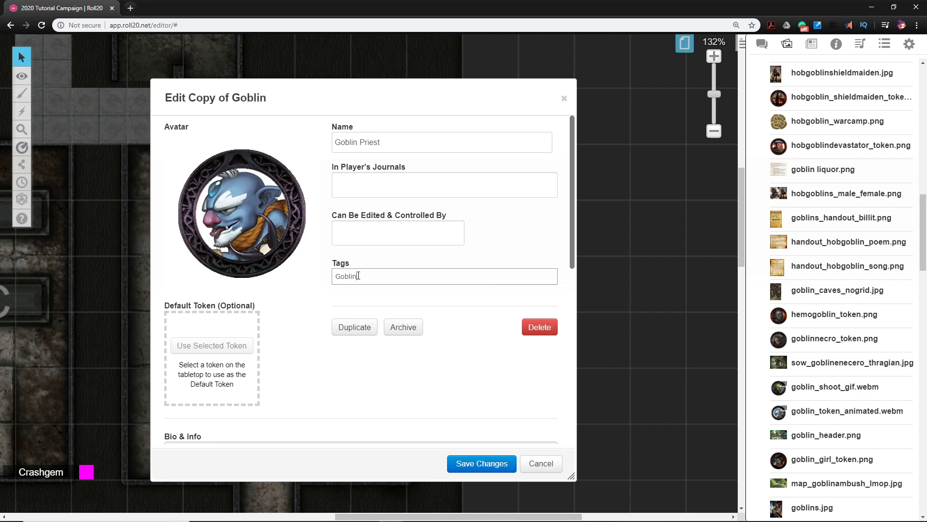
pyautogui.press('Return')
pyautogui.write('Boss')
pyautogui.press('Return')
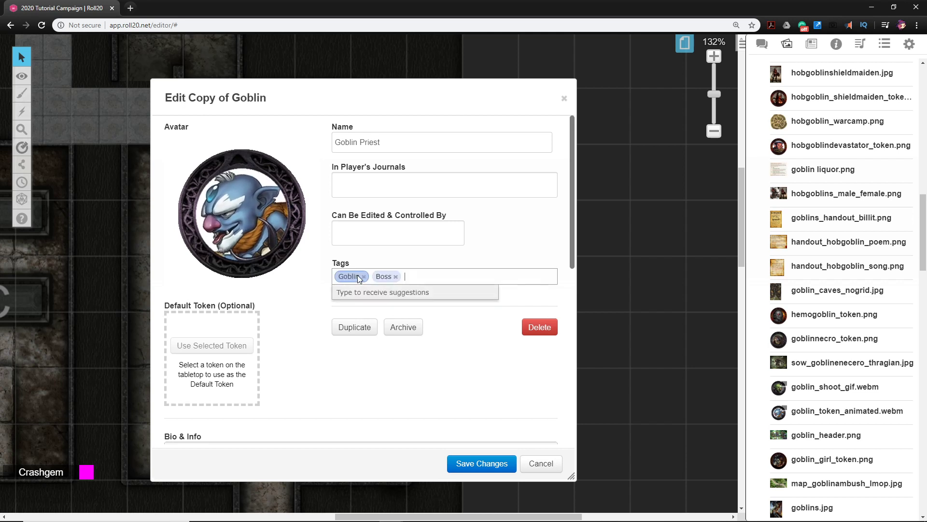
pyautogui.write('Caster')
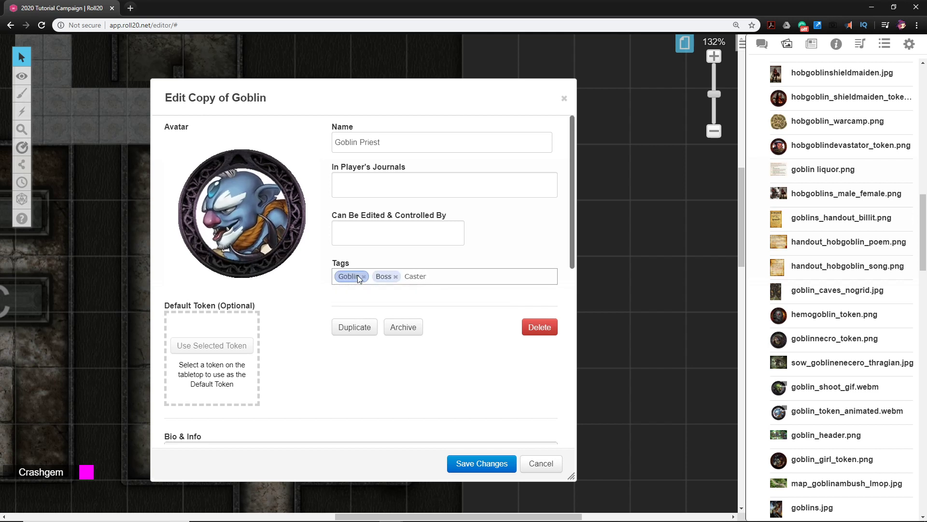
pyautogui.press('Return')
pyautogui.click(473, 467)
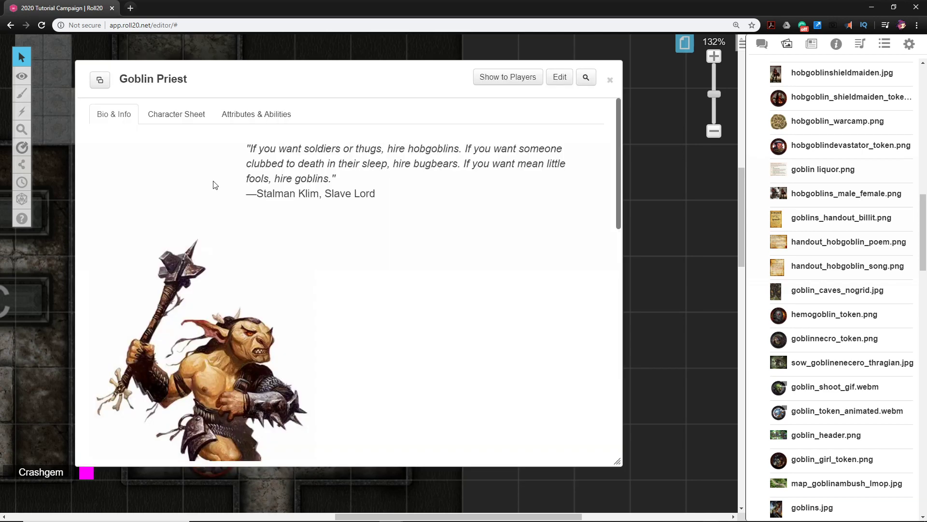
# Open the NPC options on the Goblin Priest's character sheet and change the NPC name to Goblin Priest
pyautogui.click(189, 120)
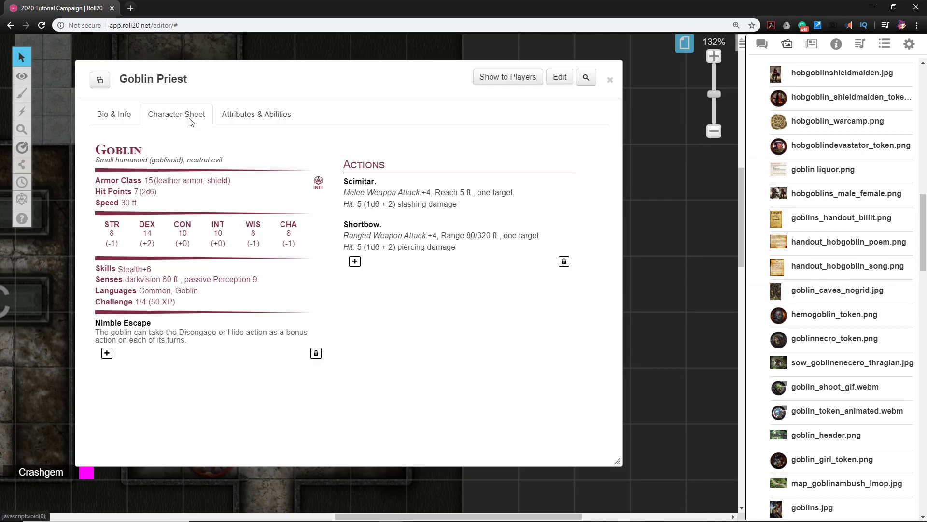
pyautogui.moveTo(597, 151)
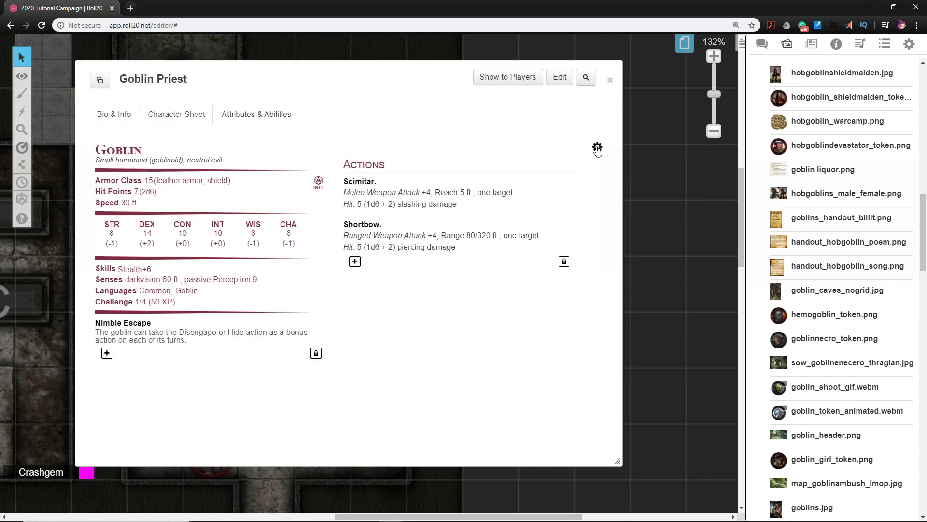
pyautogui.click(597, 148)
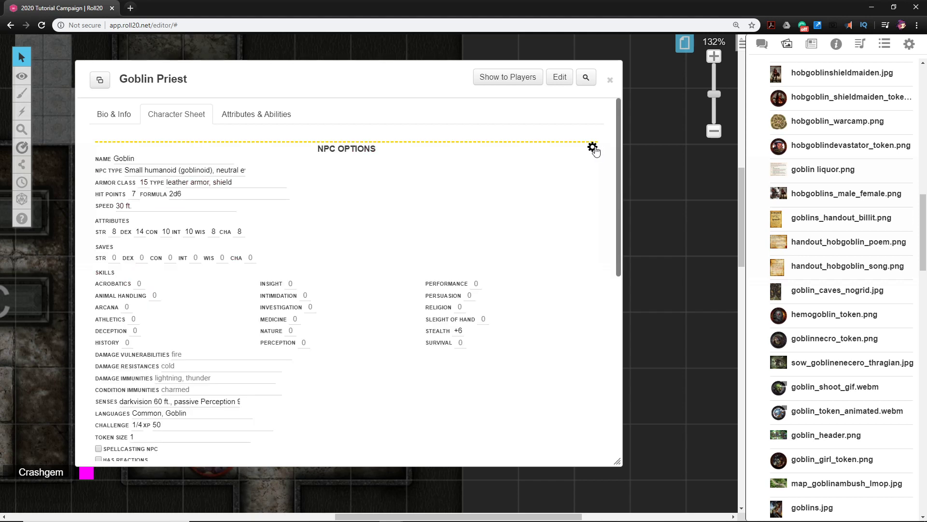
pyautogui.moveTo(174, 156); pyautogui.dragTo(111, 144)
pyautogui.write('Goblin Priest')
pyautogui.click(414, 232)
# Set the Goblin Priest's hit points to 12 and the Religion skill to 2
pyautogui.moveTo(136, 194); pyautogui.dragTo(127, 188)
pyautogui.click(365, 223)
pyautogui.scroll(-1, 170, 256)
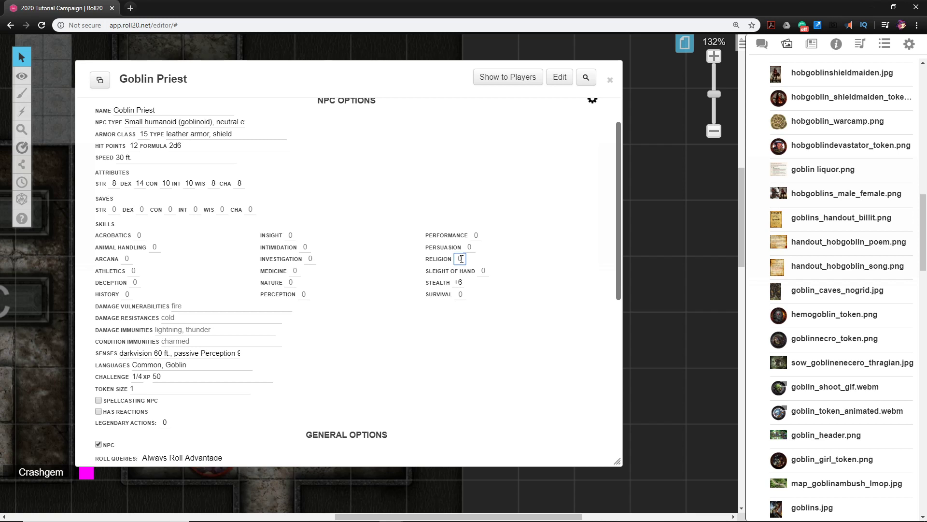
pyautogui.click(491, 359)
pyautogui.scroll(-4, 179, 252)
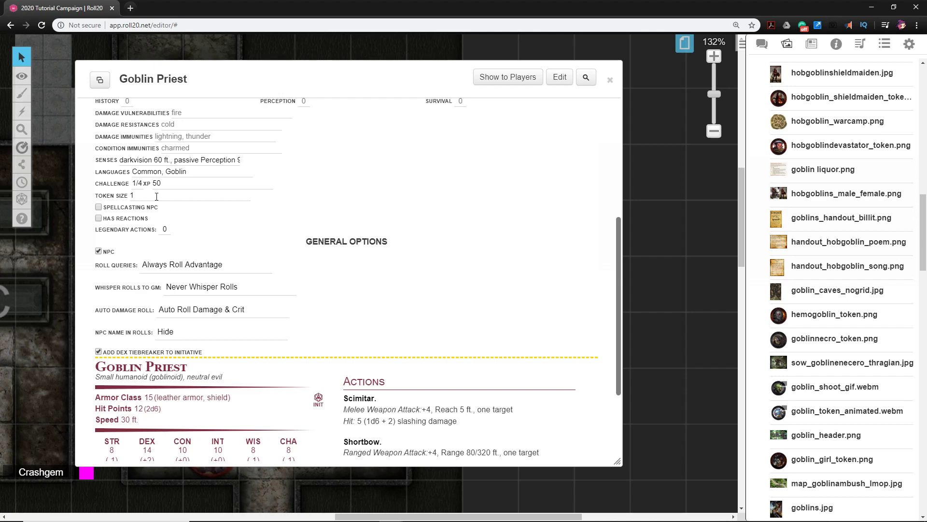
# Make the Goblin Priest a spellcasting NPC with Wisdom as the spellcasting ability
pyautogui.scroll(3, 103, 246)
pyautogui.scroll(-2, 96, 256)
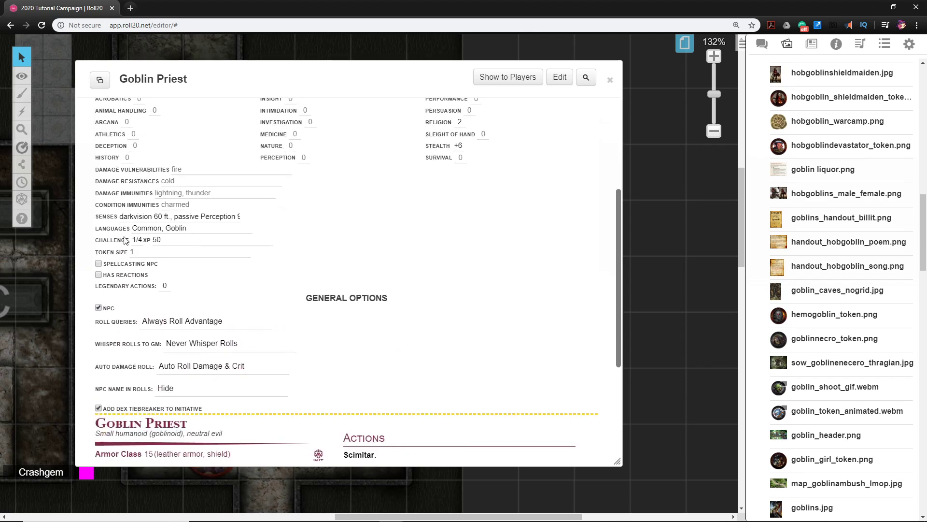
pyautogui.click(98, 256)
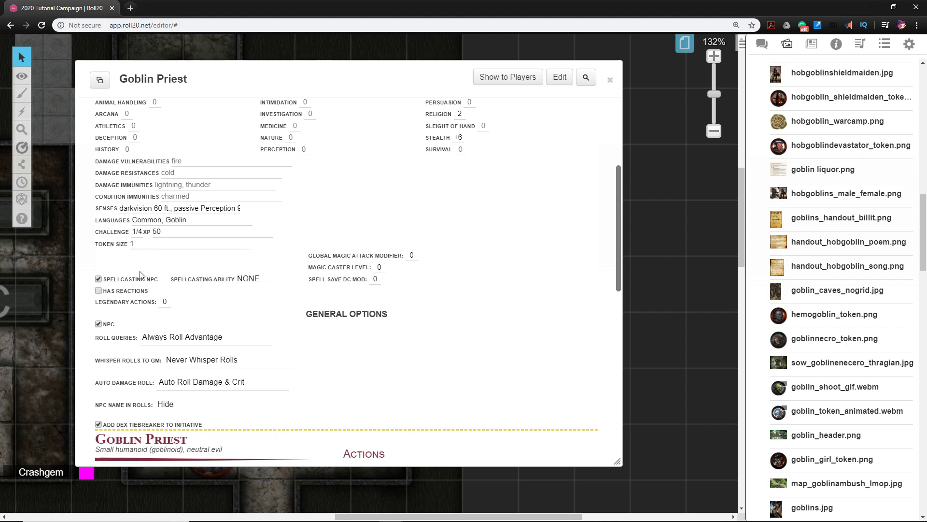
pyautogui.click(253, 279)
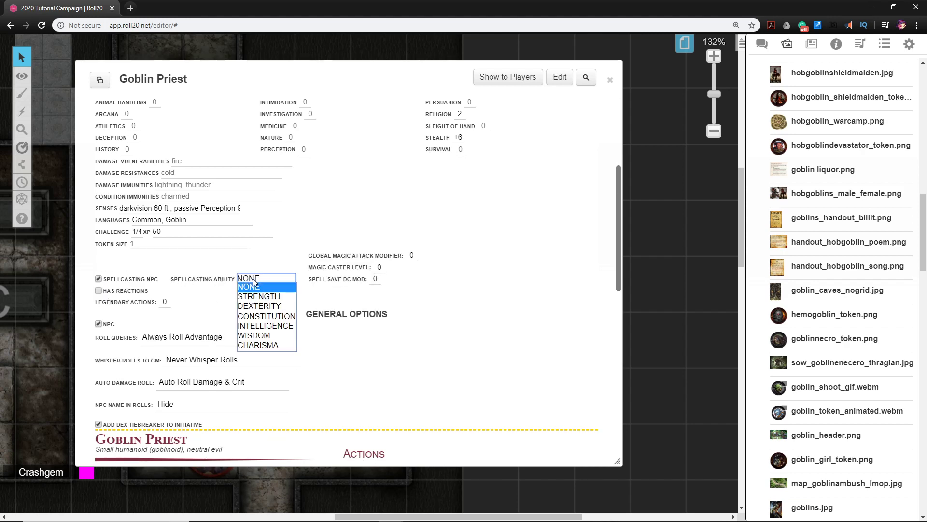
pyautogui.scroll(4, 513, 315)
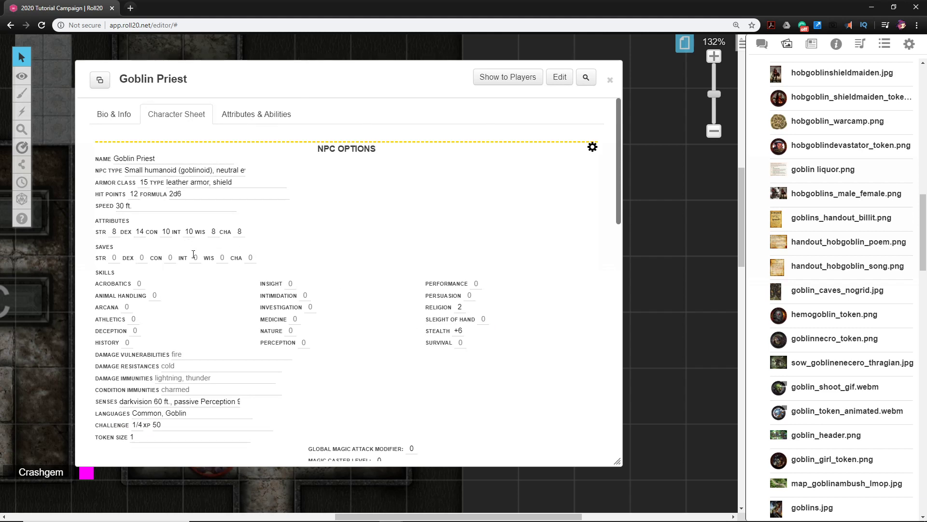
pyautogui.scroll(-7, 193, 254)
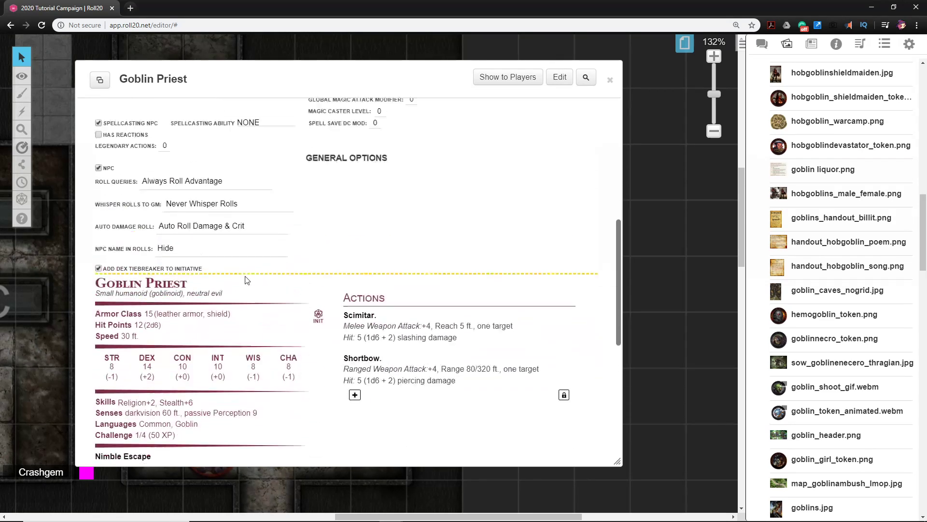
pyautogui.scroll(3, 247, 280)
pyautogui.click(254, 230)
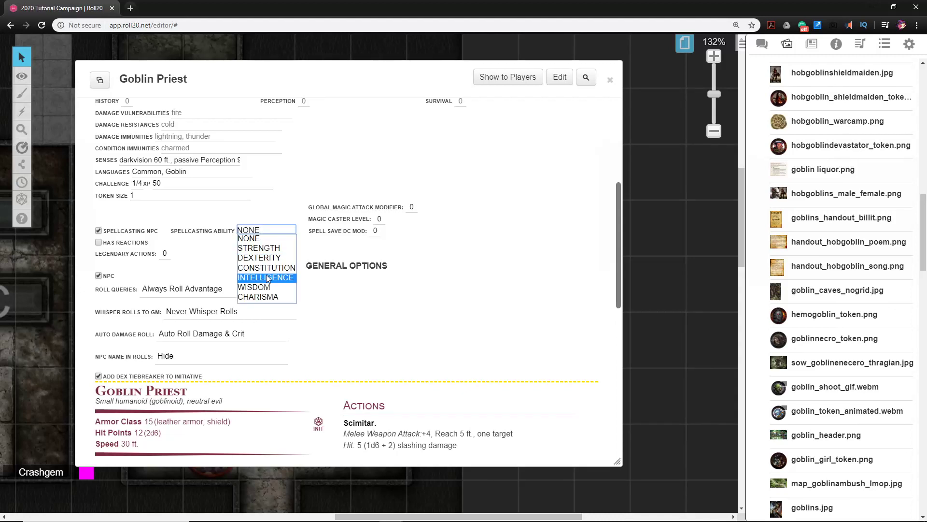
pyautogui.click(265, 288)
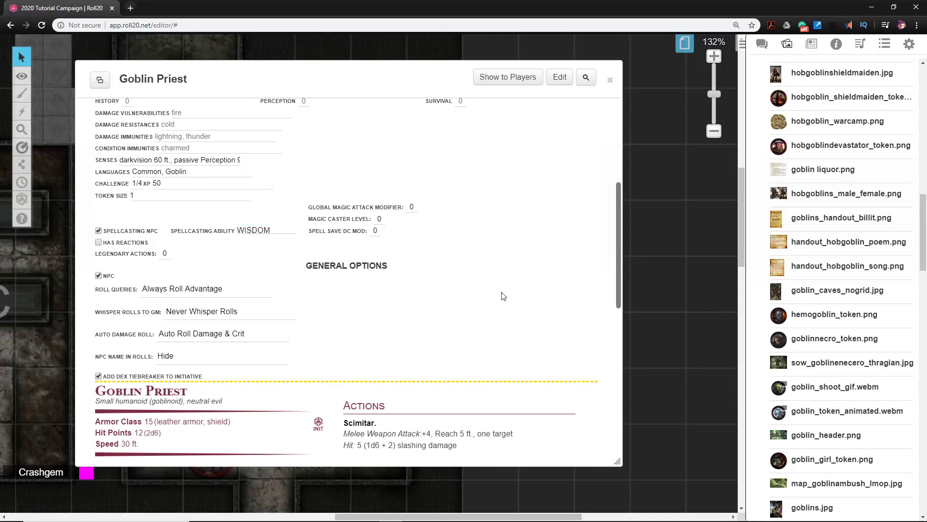
# Set the magic caster level to 1, close the NPC options and go to the spell section of the stat block
pyautogui.click(381, 219)
pyautogui.click(410, 212)
pyautogui.scroll(5, 393, 253)
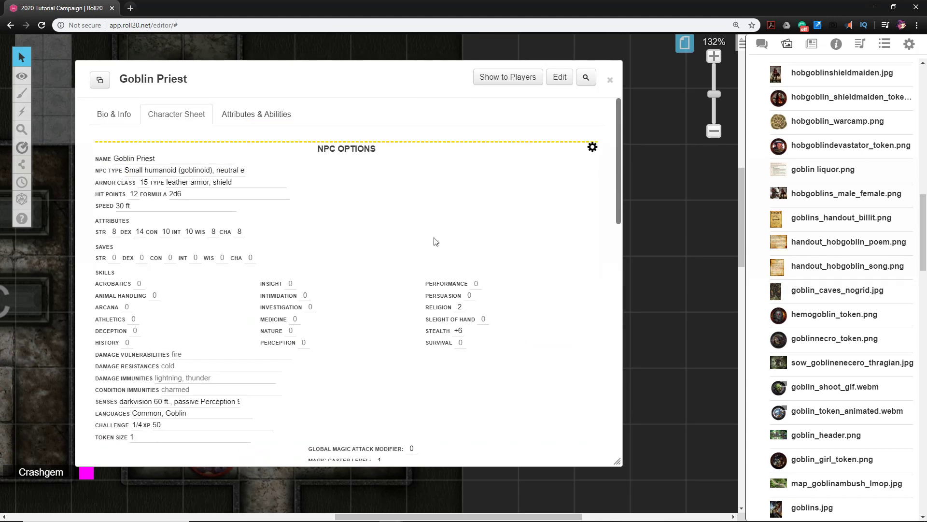
pyautogui.click(592, 147)
pyautogui.scroll(-3, 408, 227)
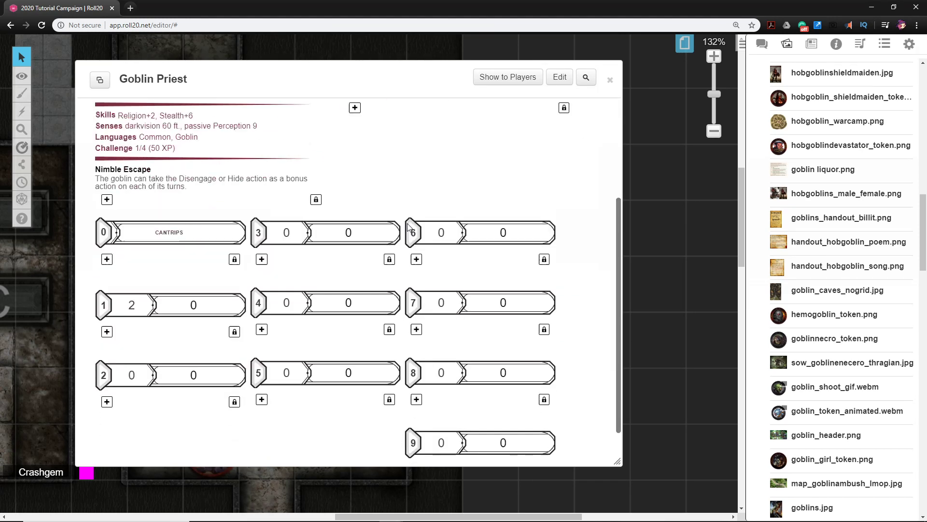
pyautogui.scroll(-1, 407, 228)
pyautogui.scroll(1, 334, 253)
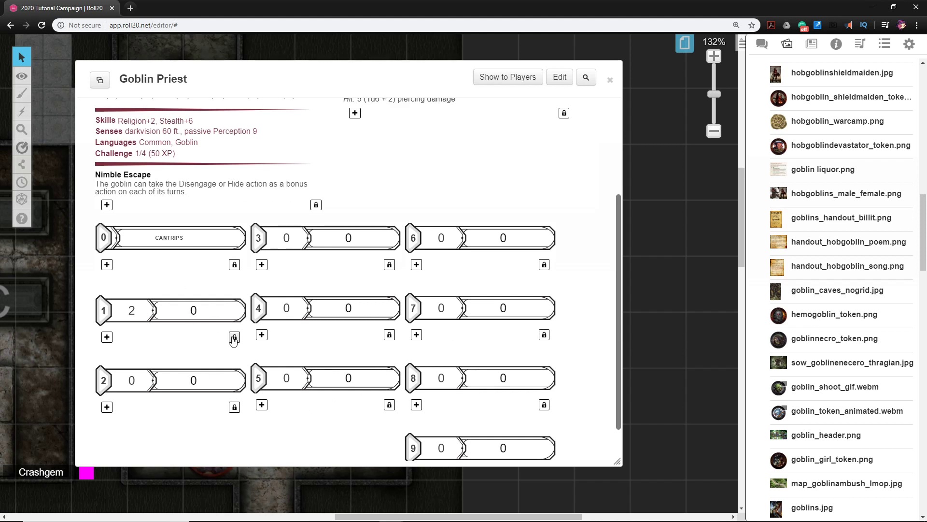
pyautogui.scroll(2, 297, 350)
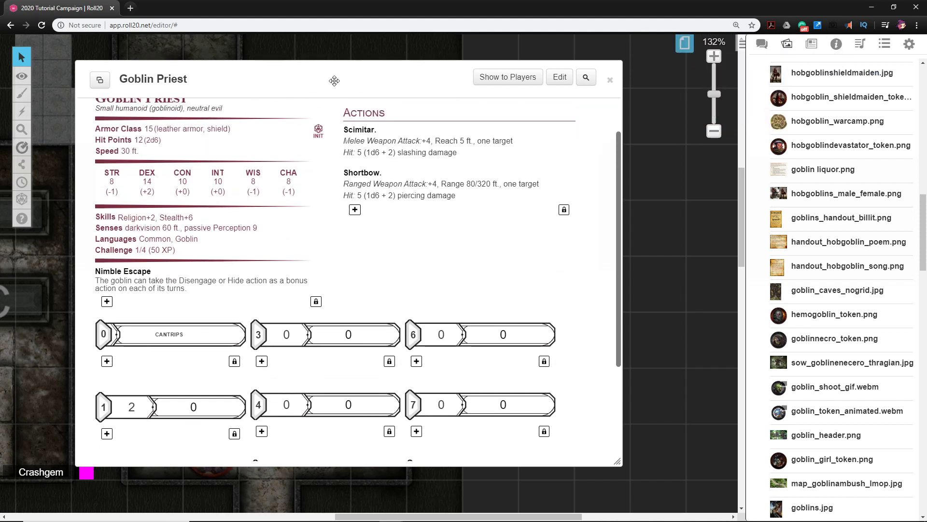
# Search the D&D 5th Edition compendium for "poison" and add the Poison Spray spell to the Goblin Priest's sheet
pyautogui.moveTo(333, 81); pyautogui.dragTo(396, 84)
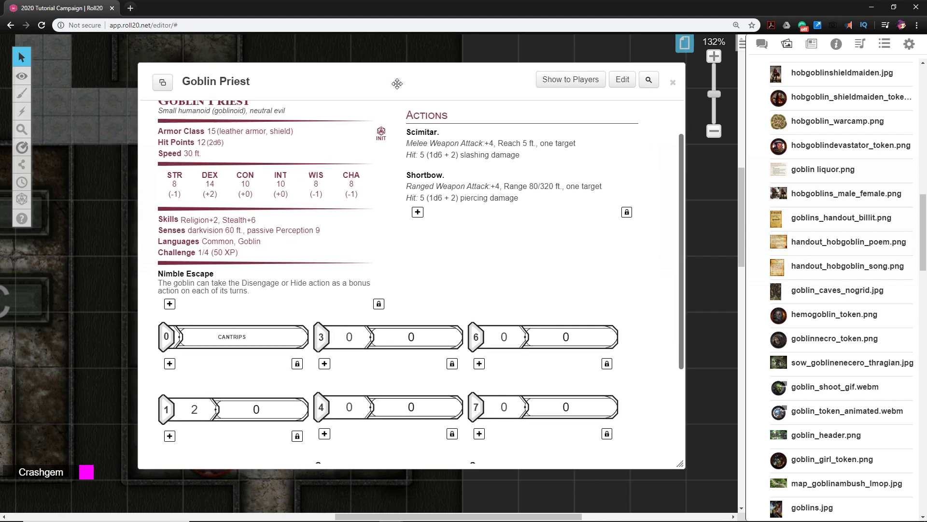
pyautogui.click(836, 45)
pyautogui.moveTo(776, 86); pyautogui.dragTo(757, 80)
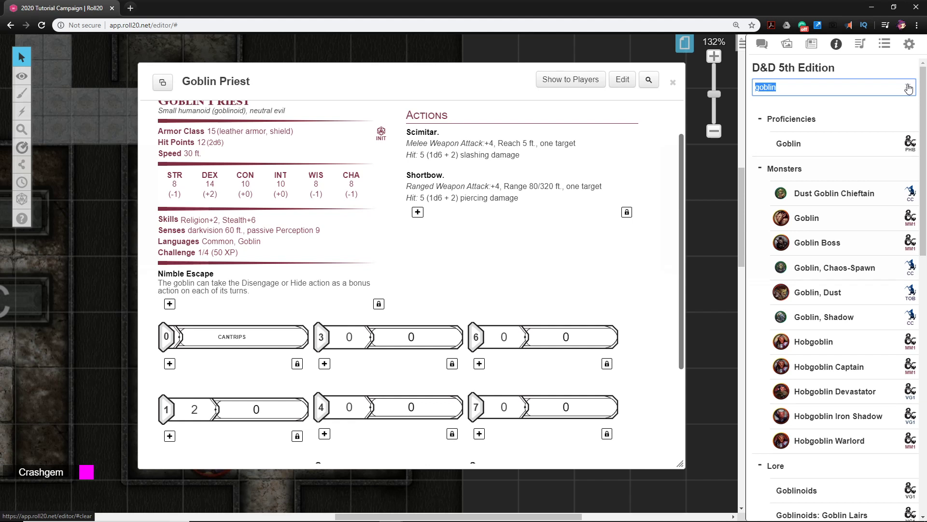
pyautogui.click(837, 45)
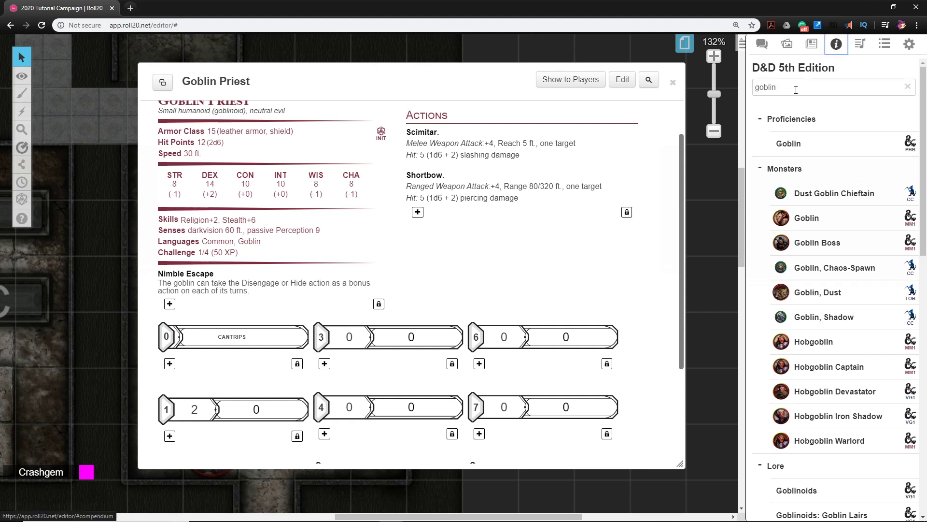
pyautogui.moveTo(796, 90); pyautogui.dragTo(751, 82)
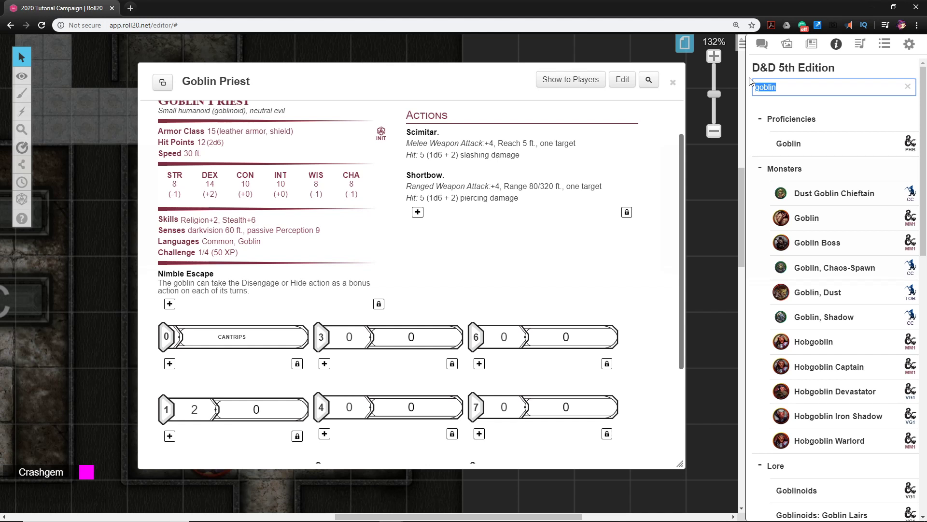
pyautogui.write('poiso')
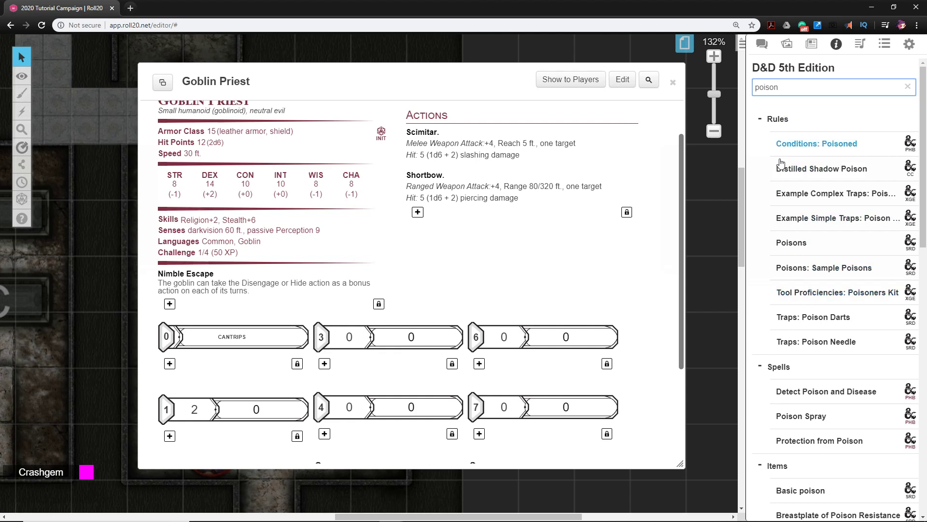
pyautogui.scroll(-1, 781, 279)
pyautogui.moveTo(811, 370)
pyautogui.mouseDown()
pyautogui.moveTo(630, 355)
pyautogui.moveTo(424, 274)
pyautogui.mouseUp()
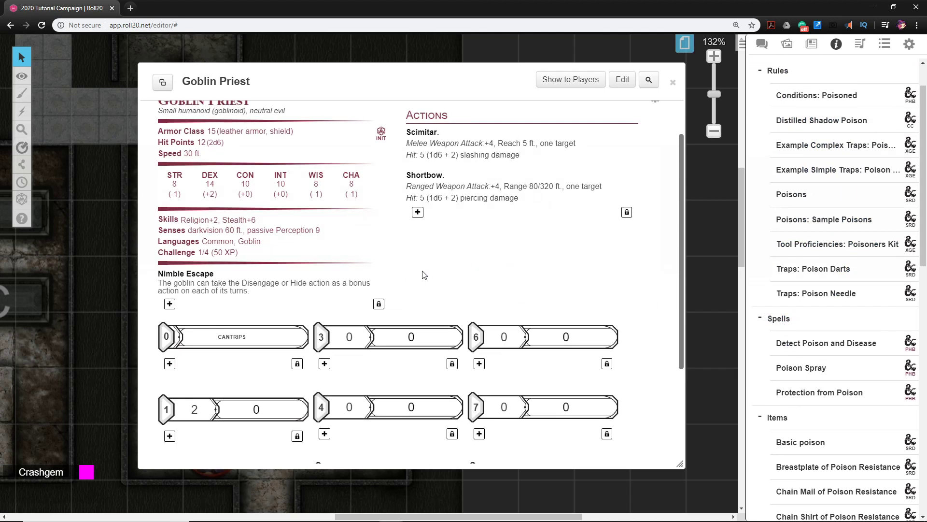
# Search the compendium for "thaum" and add the Thaumaturgy spell to the Goblin Priest's sheet
pyautogui.scroll(2, 818, 182)
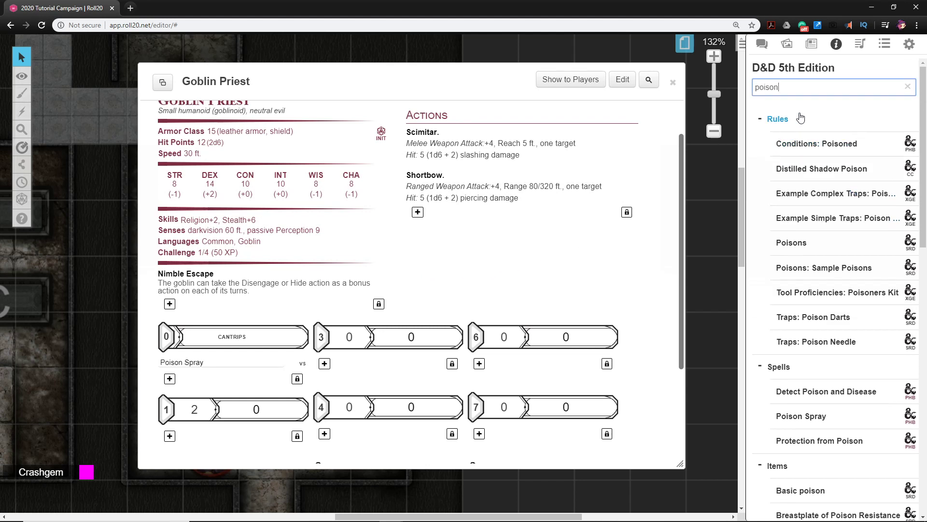
pyautogui.moveTo(899, 88); pyautogui.dragTo(754, 81)
pyautogui.write('thual')
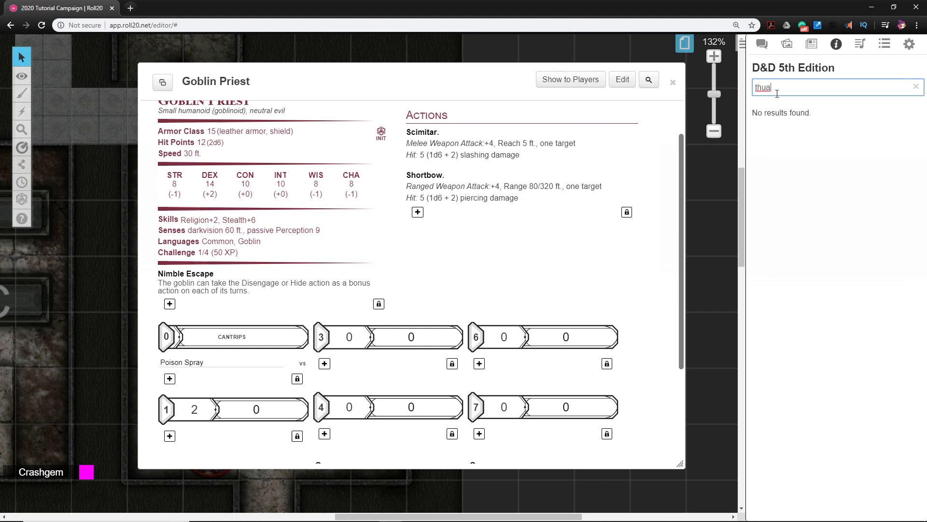
pyautogui.moveTo(775, 87); pyautogui.dragTo(757, 87)
pyautogui.write('aum')
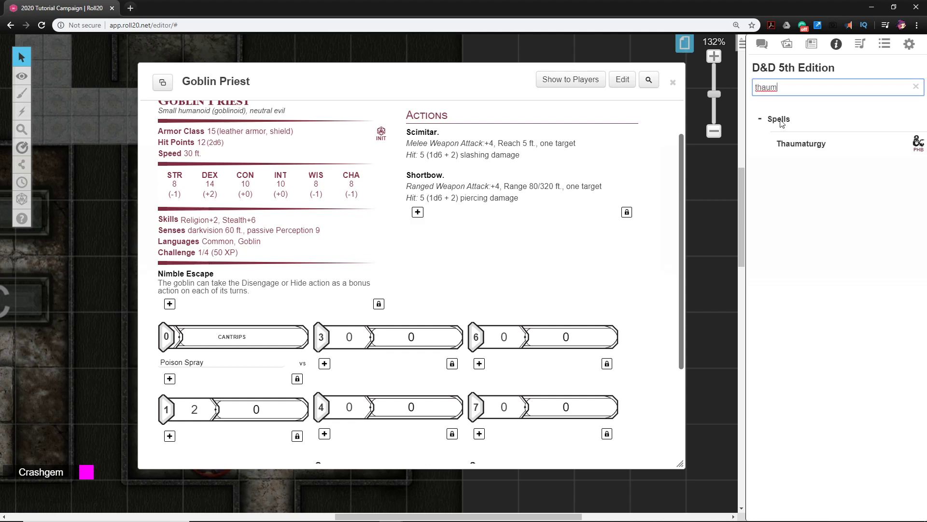
pyautogui.moveTo(801, 144)
pyautogui.mouseDown()
pyautogui.moveTo(690, 192)
pyautogui.moveTo(384, 292)
pyautogui.mouseUp()
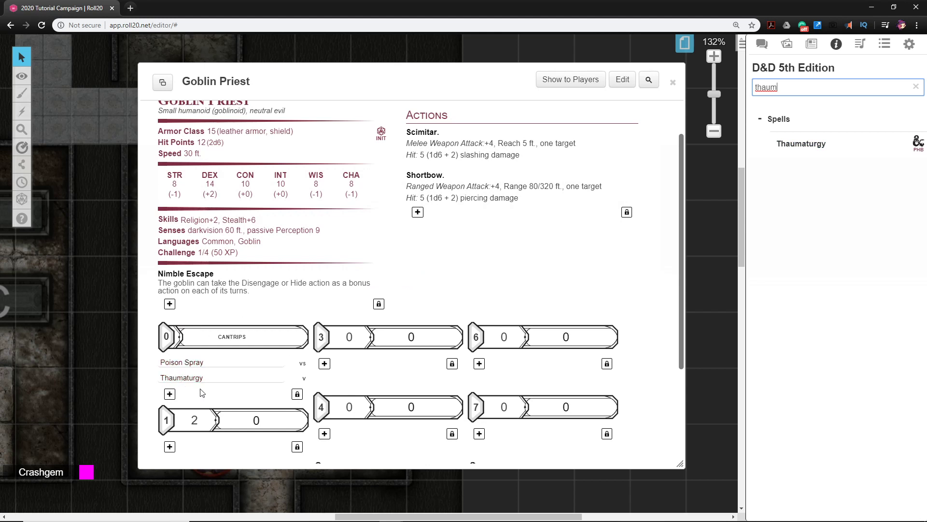
# Search the compendium for "bane" and add the Bane spell to the Goblin Priest's sheet
pyautogui.moveTo(787, 89); pyautogui.dragTo(758, 79)
pyautogui.write('bane')
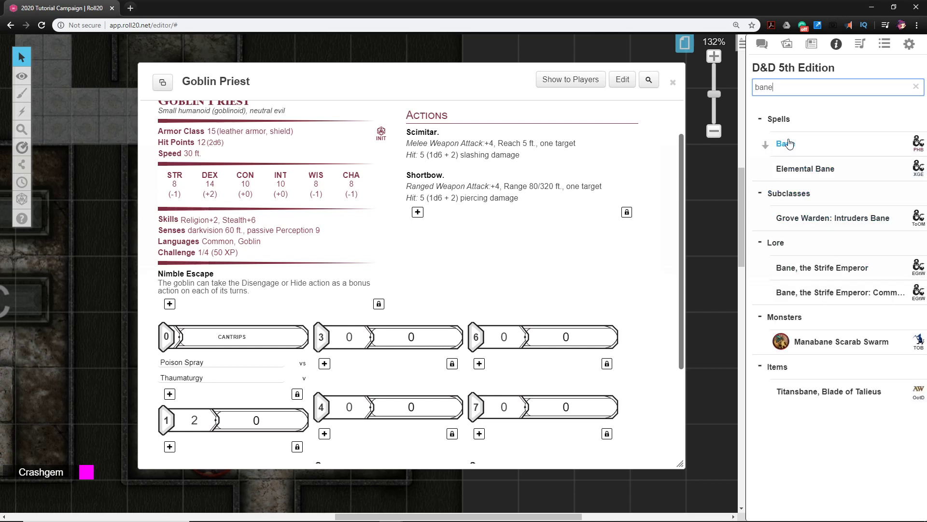
pyautogui.moveTo(789, 144); pyautogui.dragTo(421, 262)
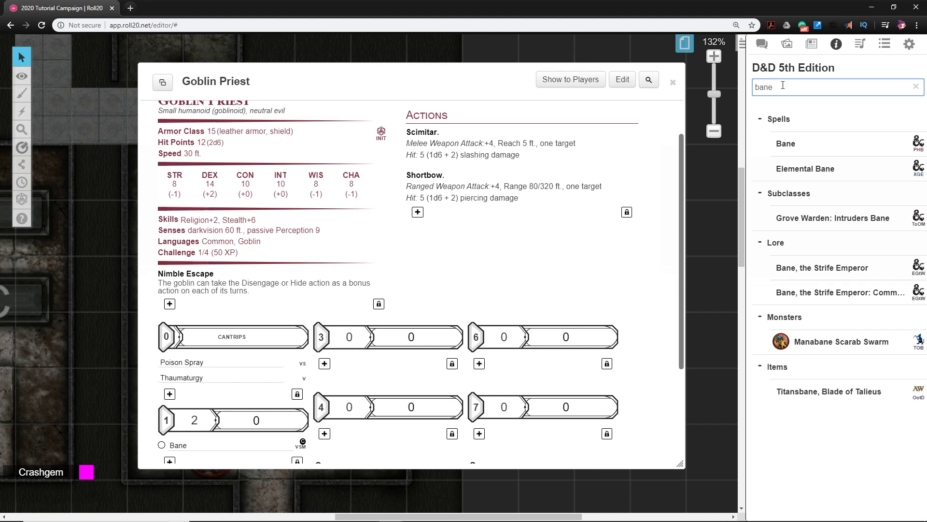
# Search the compendium for "infli" and add the Inflict Wounds spell to the Goblin Priest's sheet
pyautogui.moveTo(782, 85); pyautogui.dragTo(751, 86)
pyautogui.press('BackSpace')
pyautogui.write('inlfli')
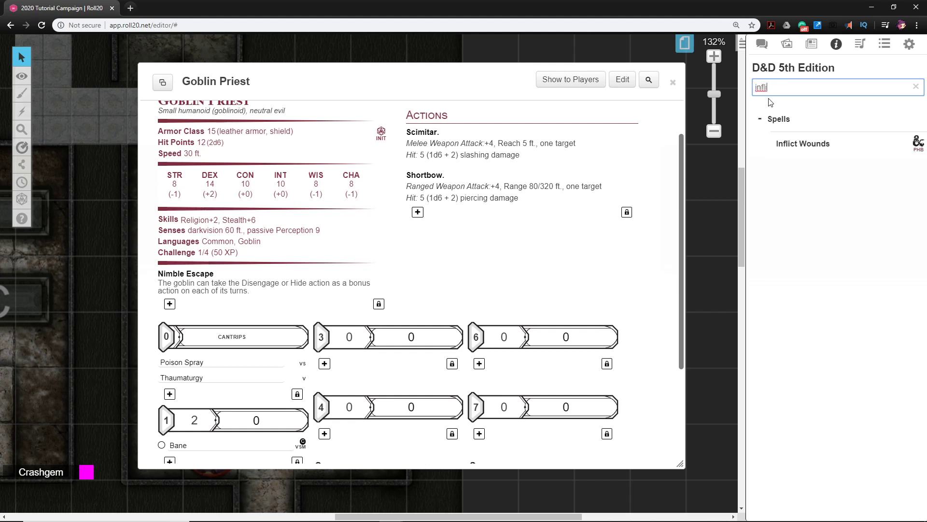
pyautogui.moveTo(799, 146); pyautogui.dragTo(417, 269)
# Set the second counter of the level 1 spell slots to 2 and review the Goblin Priest's stat block and spells
pyautogui.scroll(-2, 308, 241)
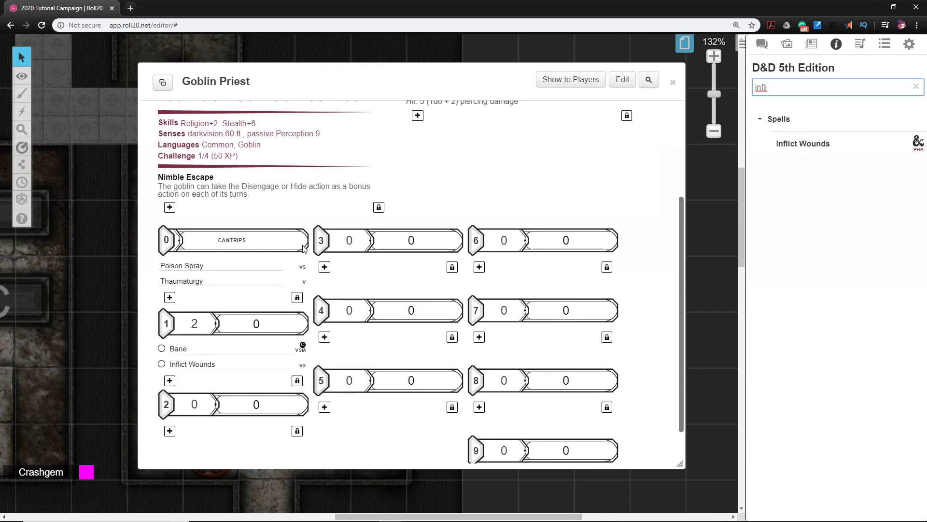
pyautogui.doubleClick(278, 321)
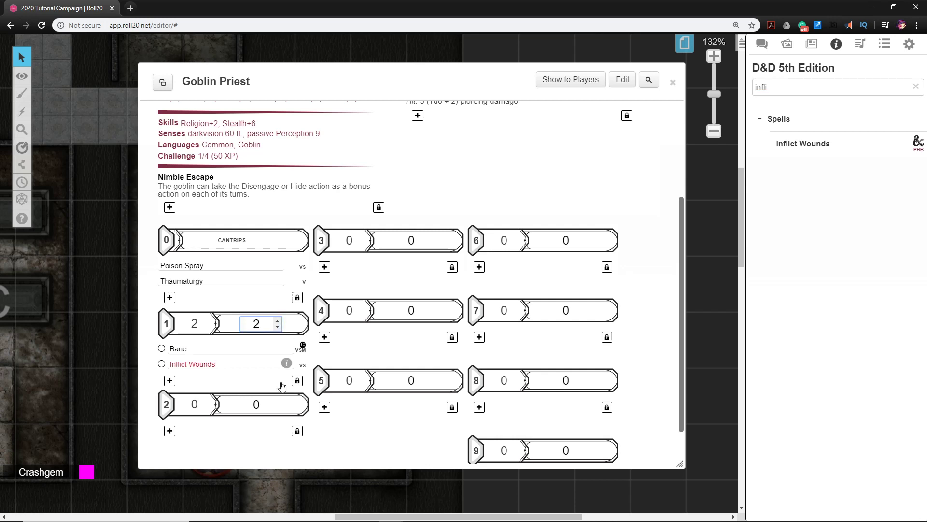
pyautogui.click(337, 441)
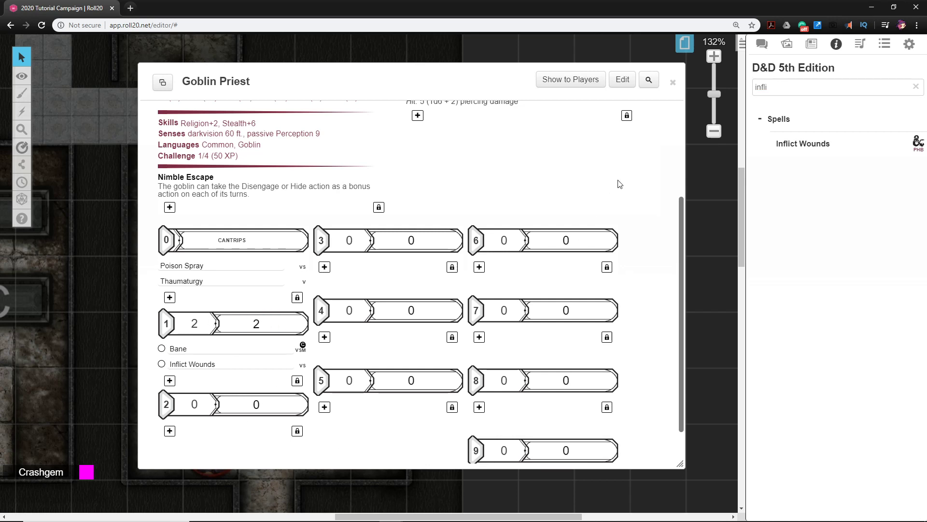
pyautogui.scroll(3, 620, 184)
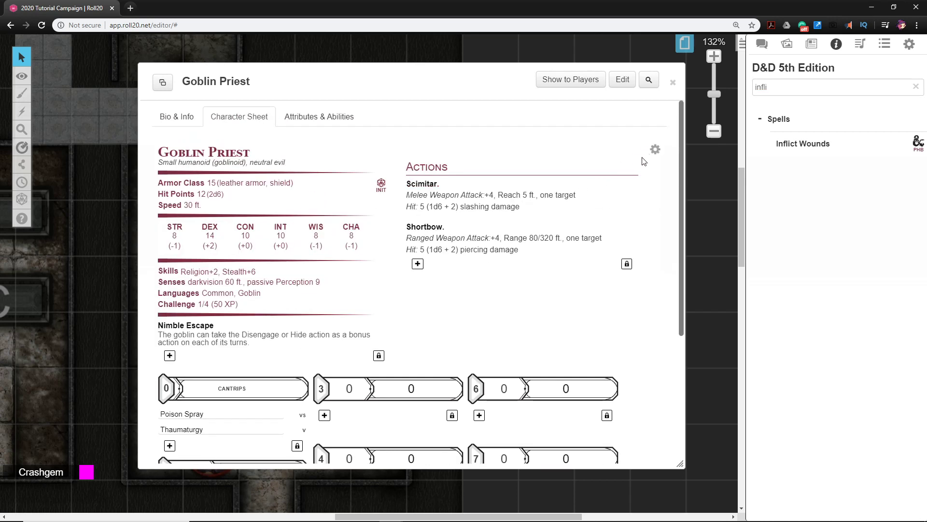
pyautogui.scroll(-3, 386, 261)
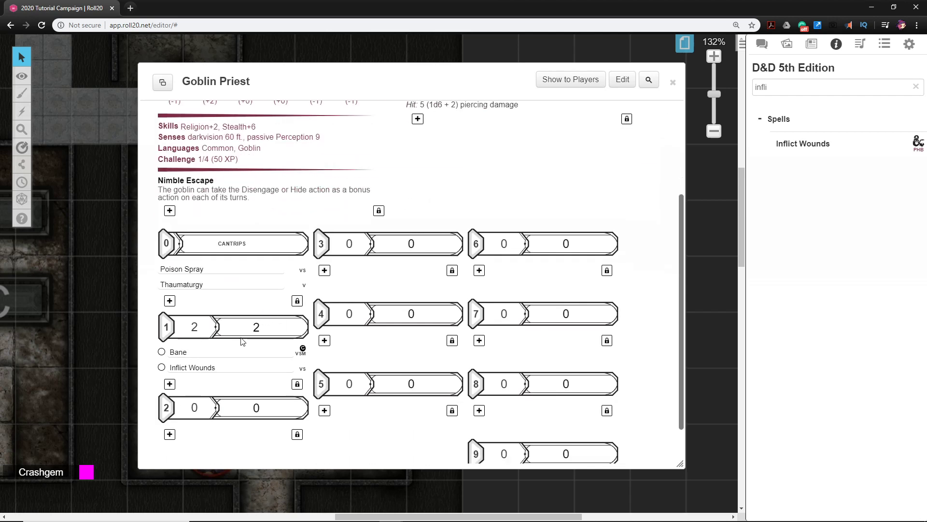
pyautogui.scroll(1, 179, 368)
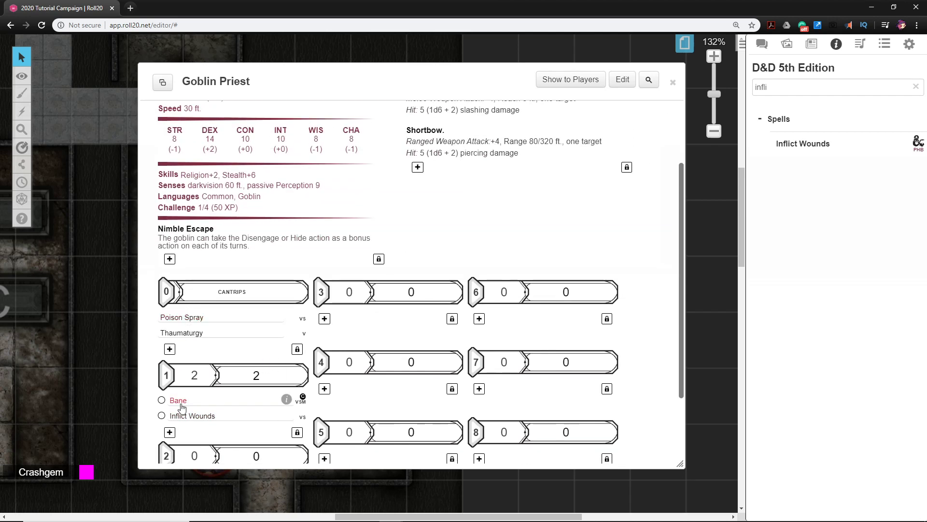
# Close the Goblin Priest's sheet and place its token from the journal below the altar in room B
pyautogui.scroll(2, 181, 408)
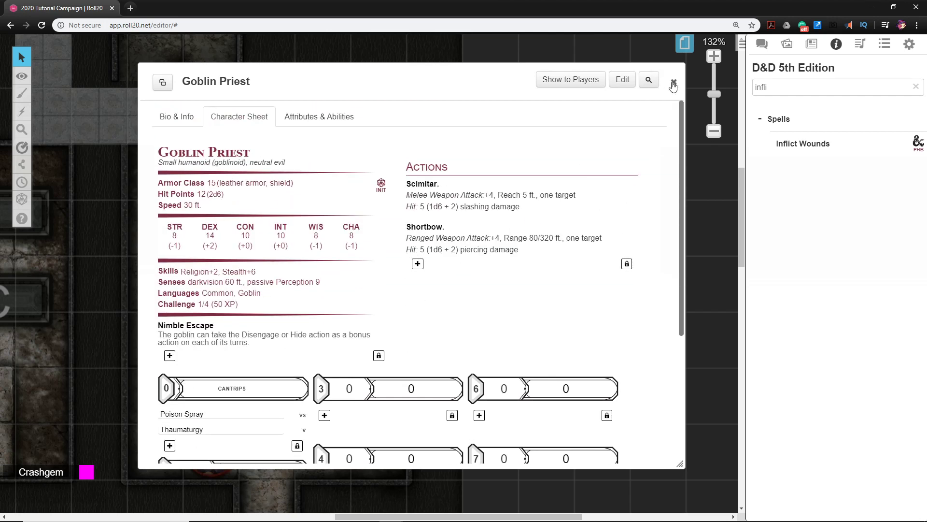
pyautogui.click(675, 82)
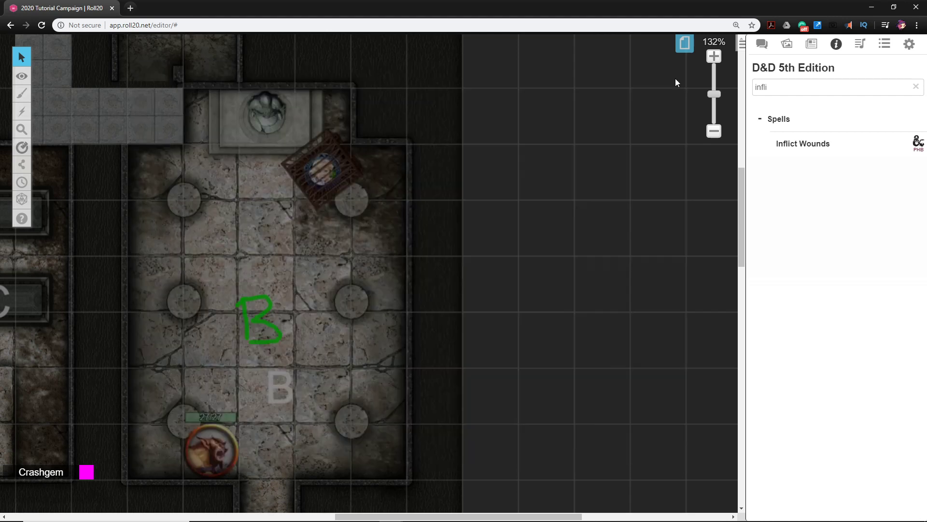
pyautogui.click(811, 44)
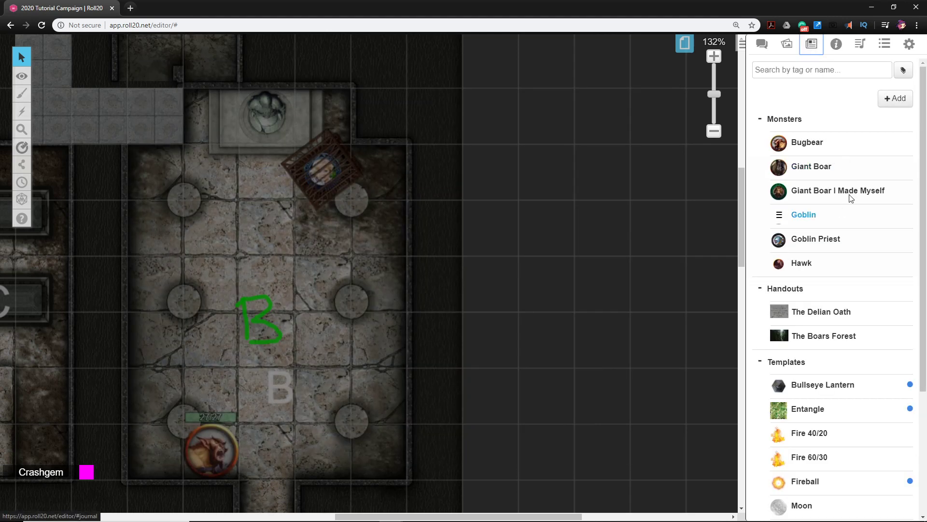
pyautogui.click(787, 45)
pyautogui.click(813, 48)
pyautogui.moveTo(322, 298); pyautogui.dragTo(385, 357)
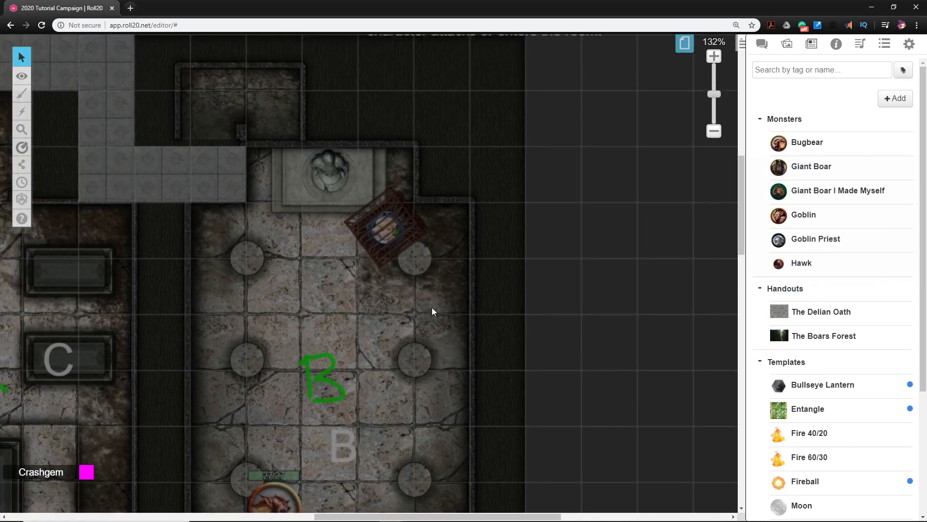
pyautogui.moveTo(821, 240); pyautogui.dragTo(332, 315)
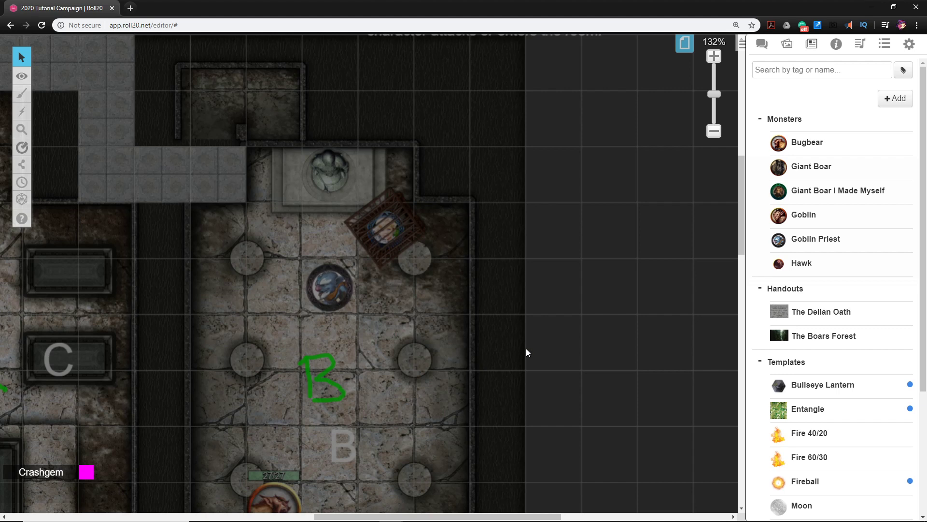
# Set the Goblin Priest token's Bar 1 to 12/12 and link Bar 2 to npc_ac
pyautogui.click(332, 298)
pyautogui.doubleClick(333, 298)
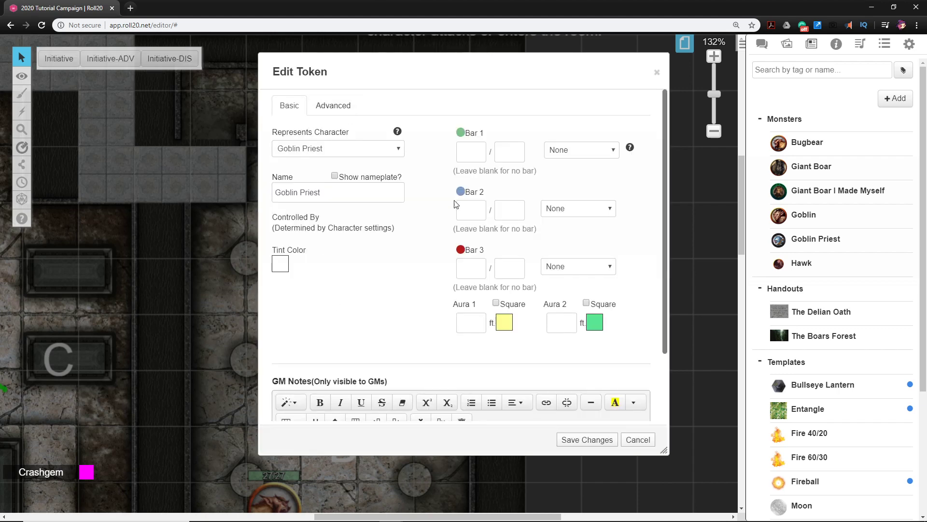
pyautogui.click(476, 266)
pyautogui.click(467, 153)
pyautogui.press('Tab')
pyautogui.click(574, 210)
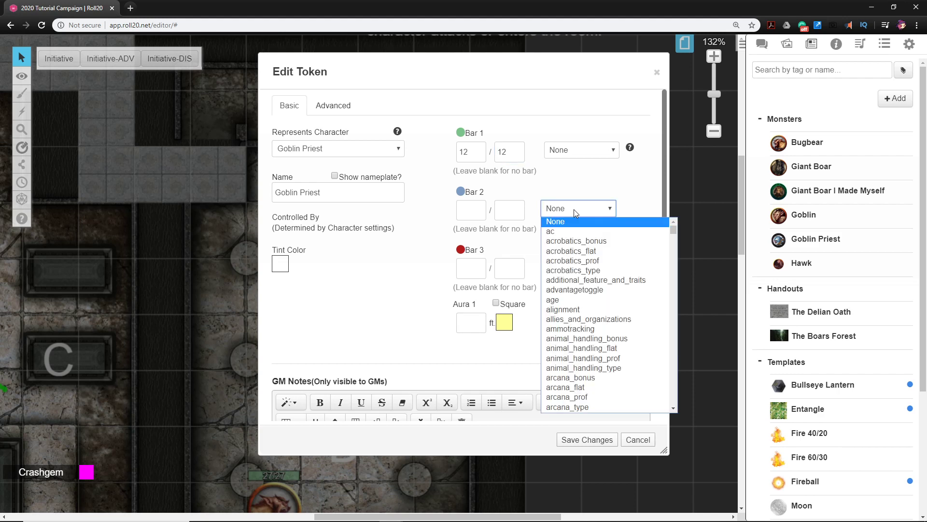
pyautogui.write('npc_ac')
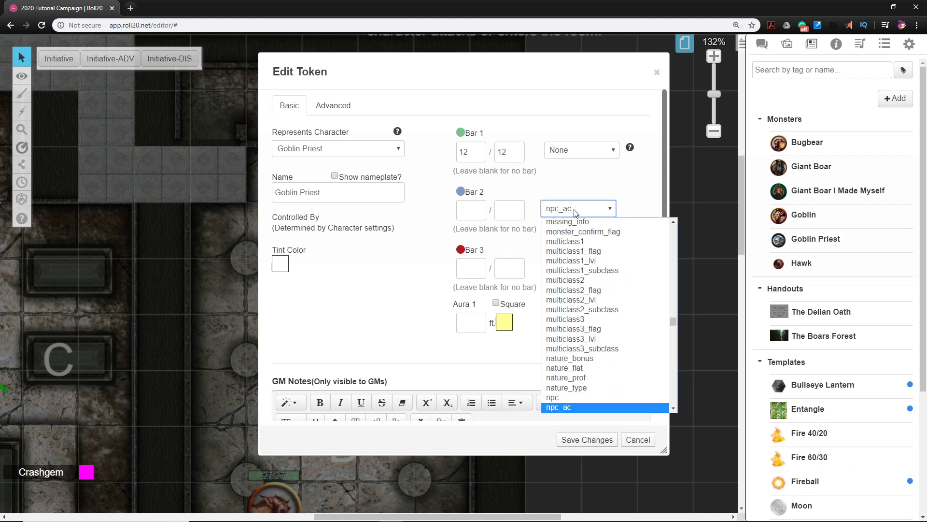
pyautogui.press('Return')
# Give the token a 60 ft light radius with dim starting at -5 ft, enable its nameplate, and save
pyautogui.click(347, 105)
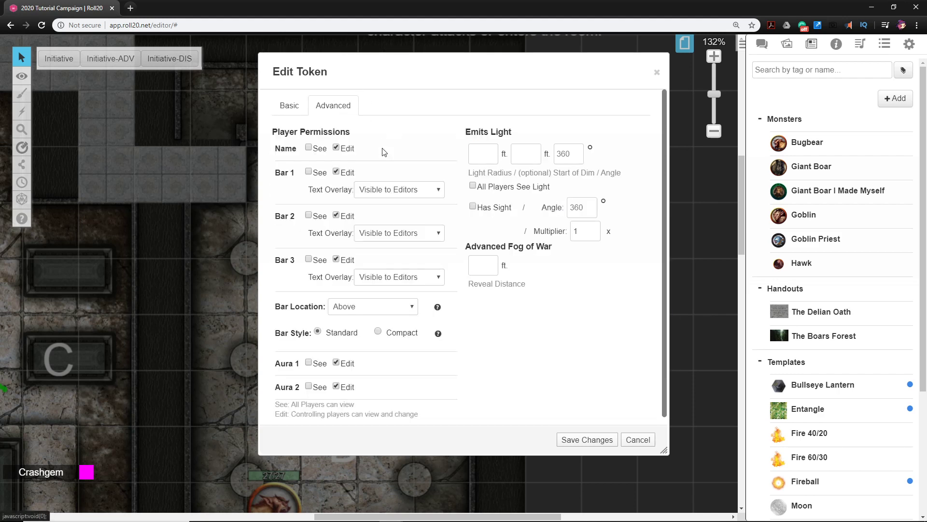
pyautogui.click(489, 159)
pyautogui.press('Tab')
pyautogui.write('-')
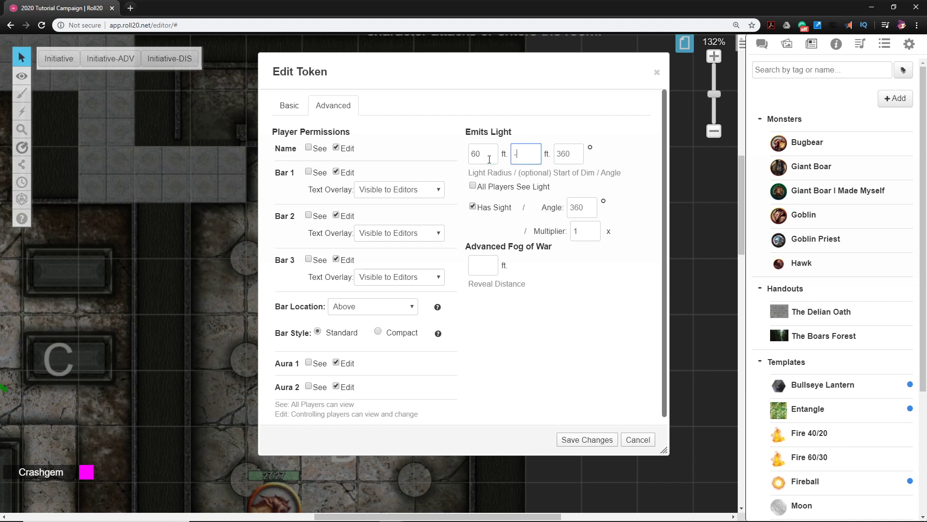
pyautogui.click(289, 106)
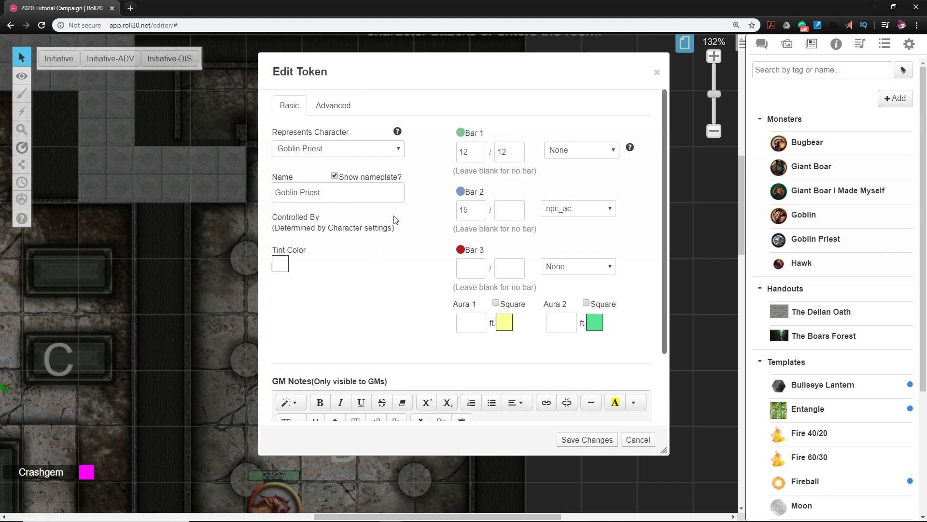
pyautogui.click(573, 439)
pyautogui.click(452, 341)
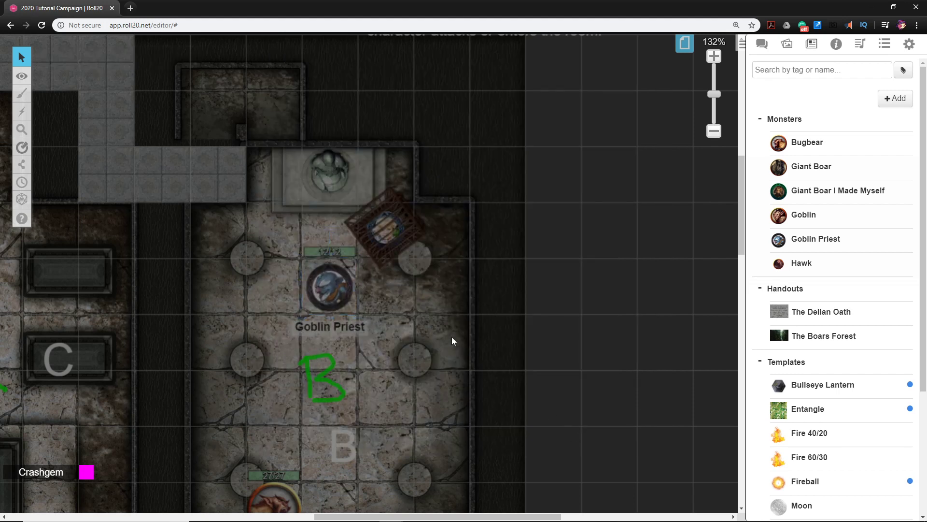
# Assign the selected token as the Goblin Priest's default token, save the character and close its sheet
pyautogui.doubleClick(331, 290)
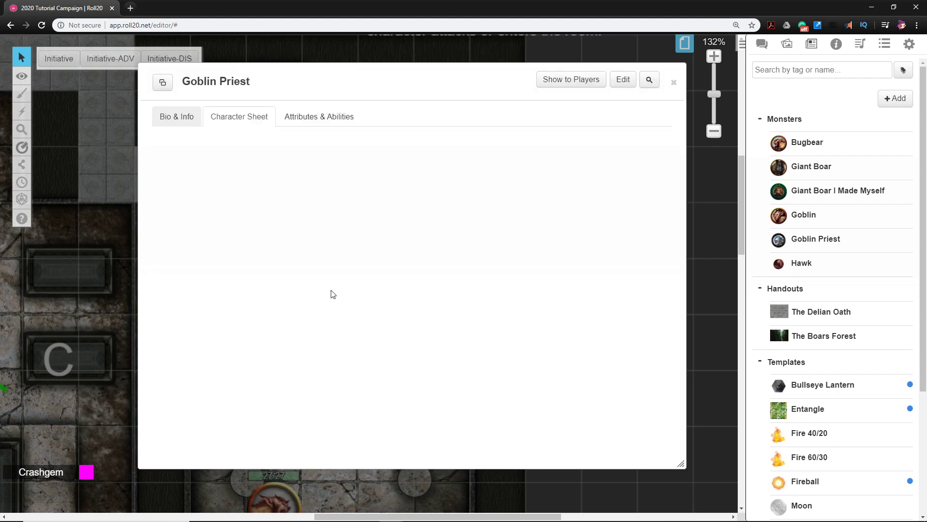
pyautogui.click(631, 85)
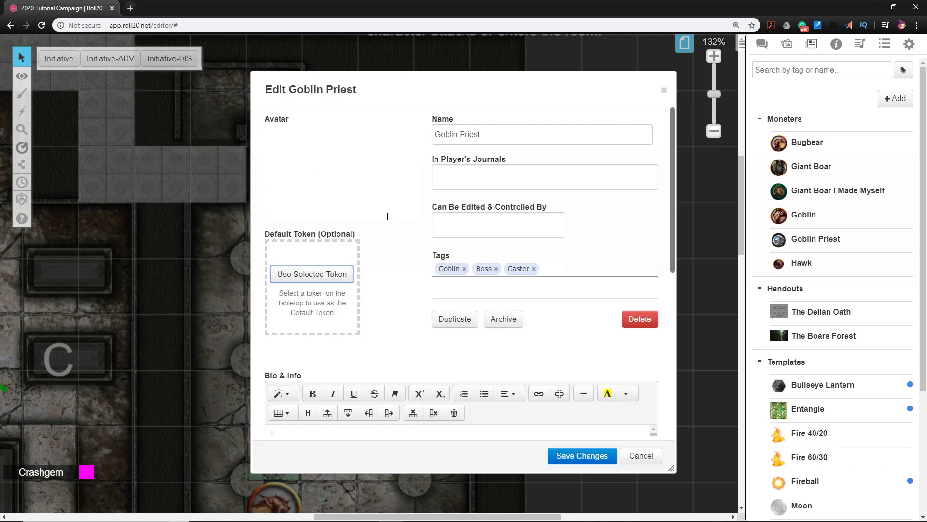
pyautogui.click(327, 347)
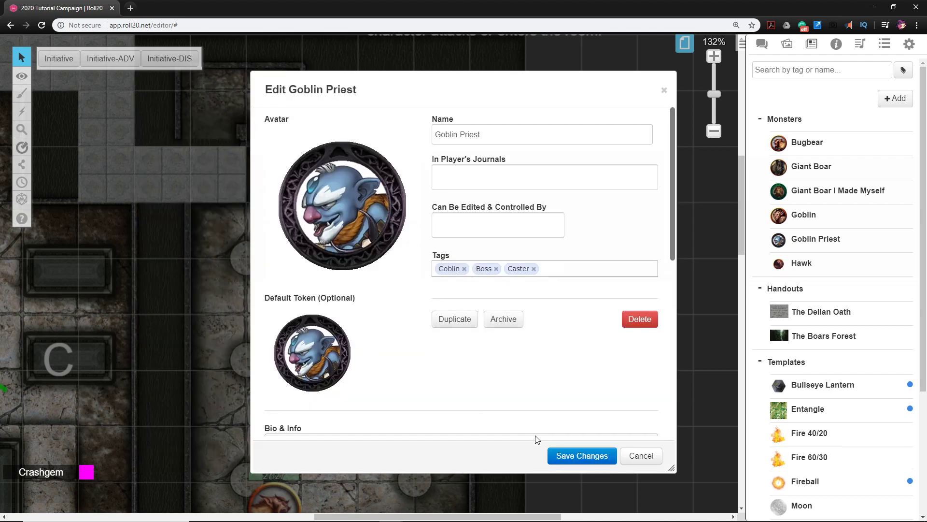
pyautogui.click(583, 455)
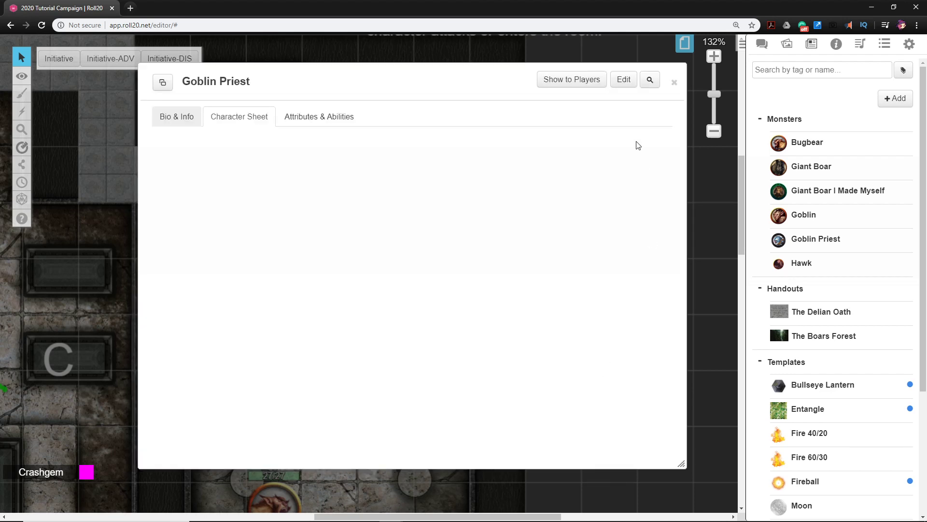
pyautogui.click(675, 83)
pyautogui.click(411, 317)
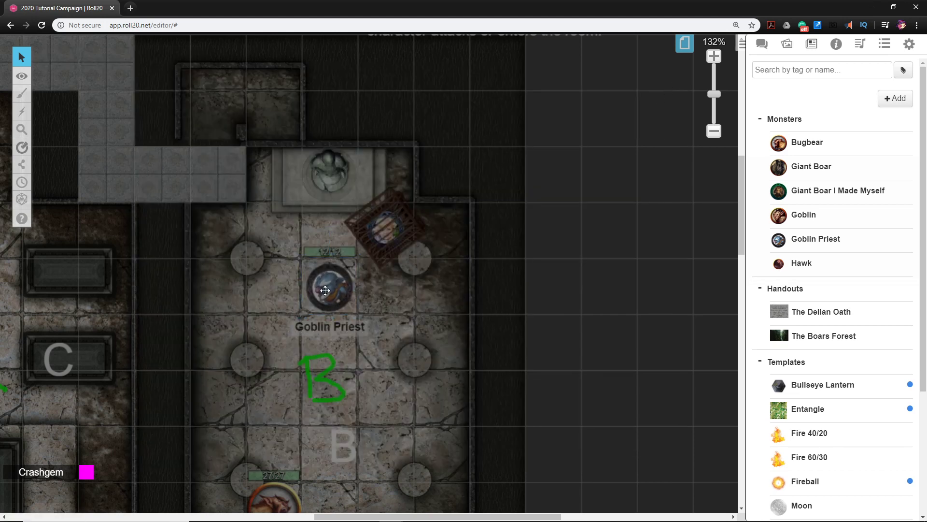
pyautogui.moveTo(338, 289); pyautogui.dragTo(357, 299)
pyautogui.scroll(3, 362, 308)
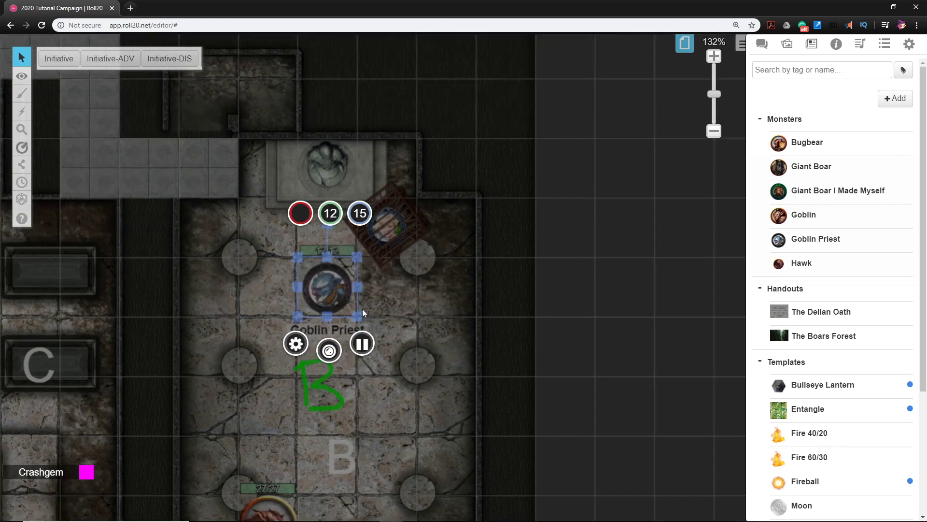
pyautogui.click(407, 332)
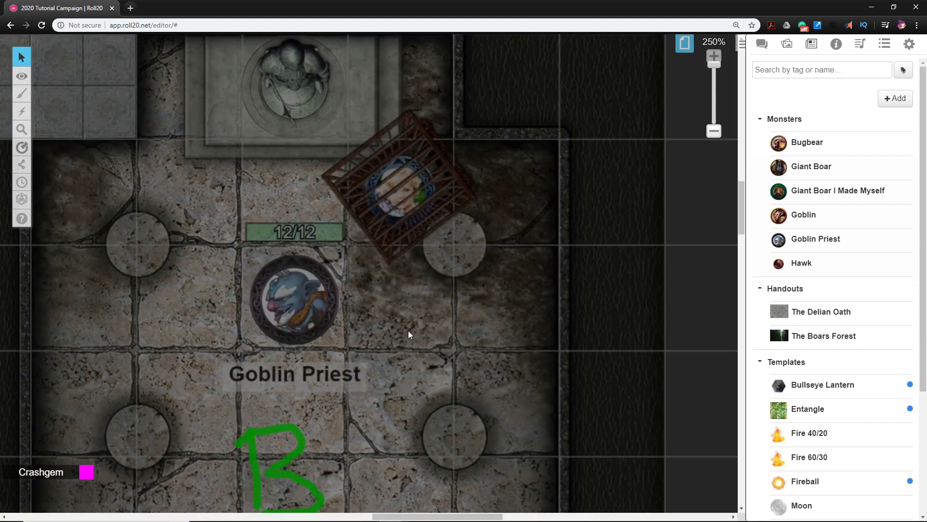
pyautogui.scroll(-3, 407, 331)
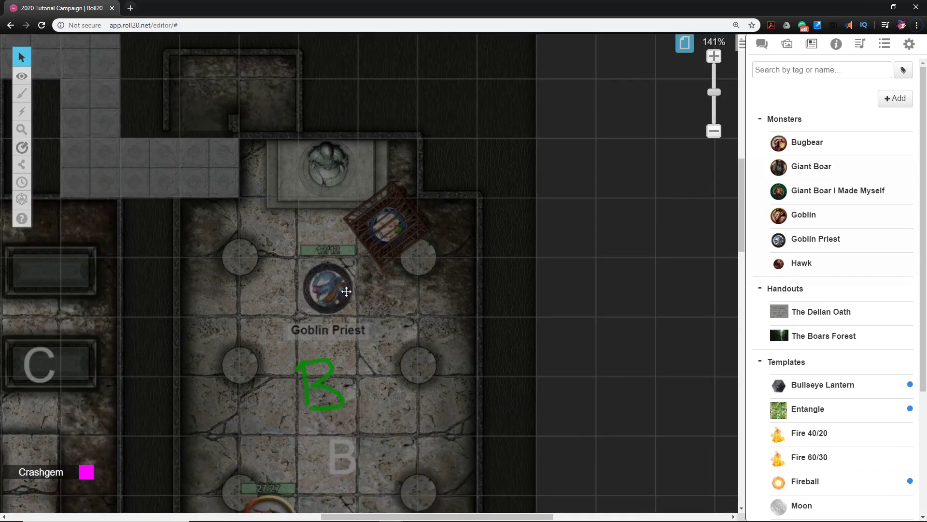
pyautogui.moveTo(328, 295); pyautogui.dragTo(320, 245)
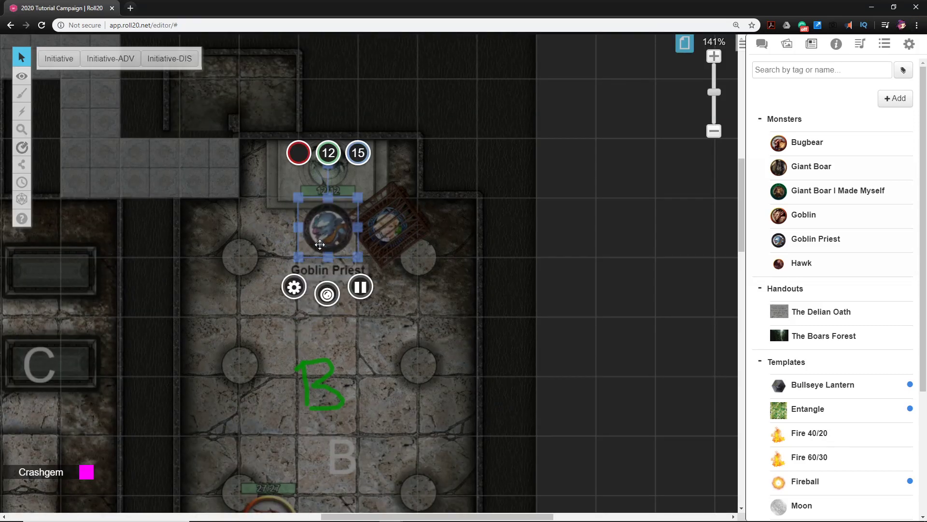
pyautogui.moveTo(340, 222); pyautogui.dragTo(341, 286)
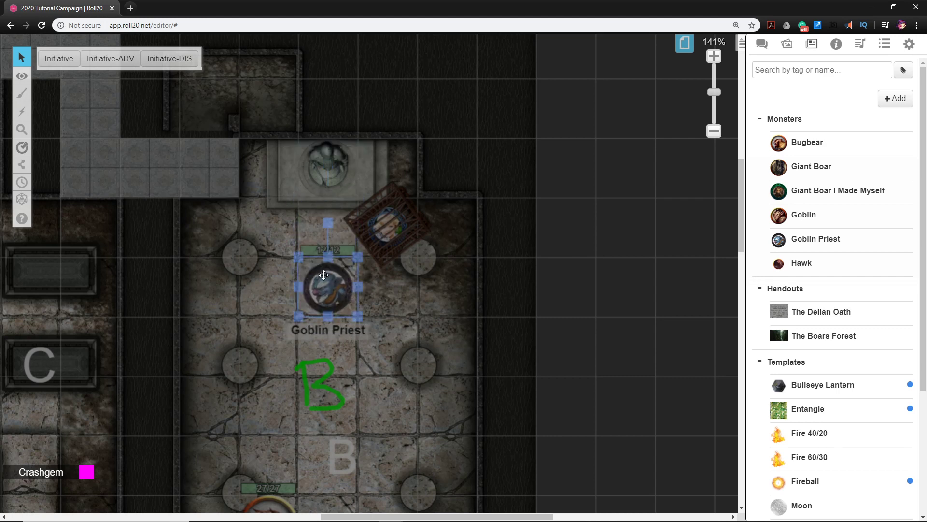
pyautogui.click(410, 321)
# Place a Torch from the journal's Templates folder in the corner beside the statue's altar in room B
pyautogui.scroll(1, 400, 326)
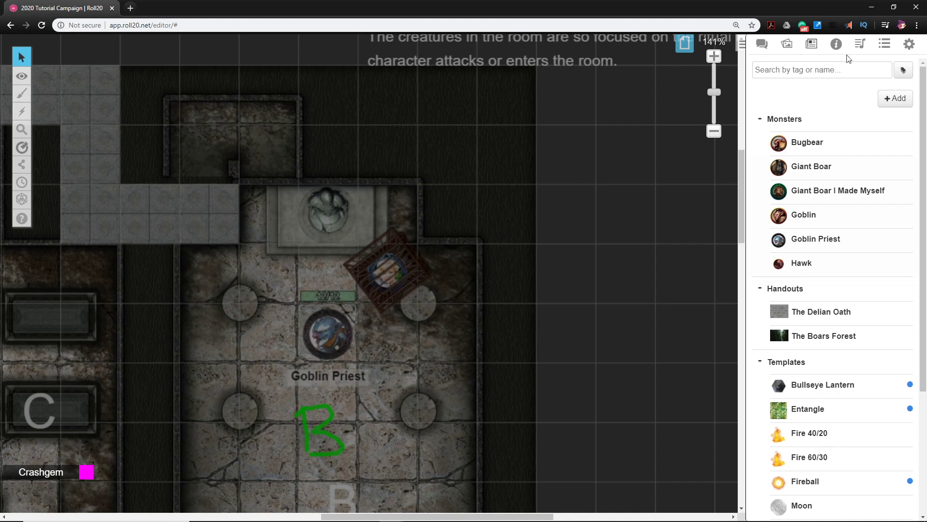
pyautogui.click(794, 48)
pyautogui.moveTo(827, 107)
pyautogui.scroll(15, 827, 111)
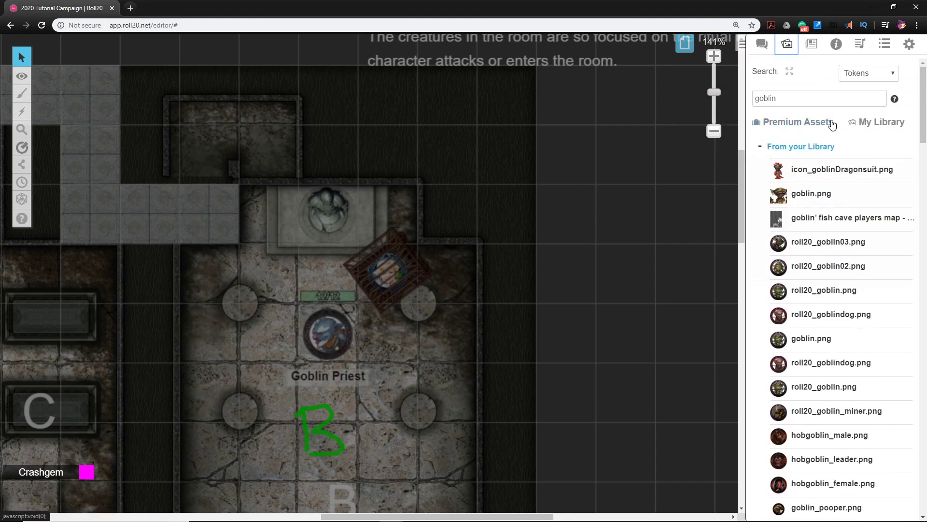
pyautogui.click(811, 50)
pyautogui.scroll(-4, 802, 217)
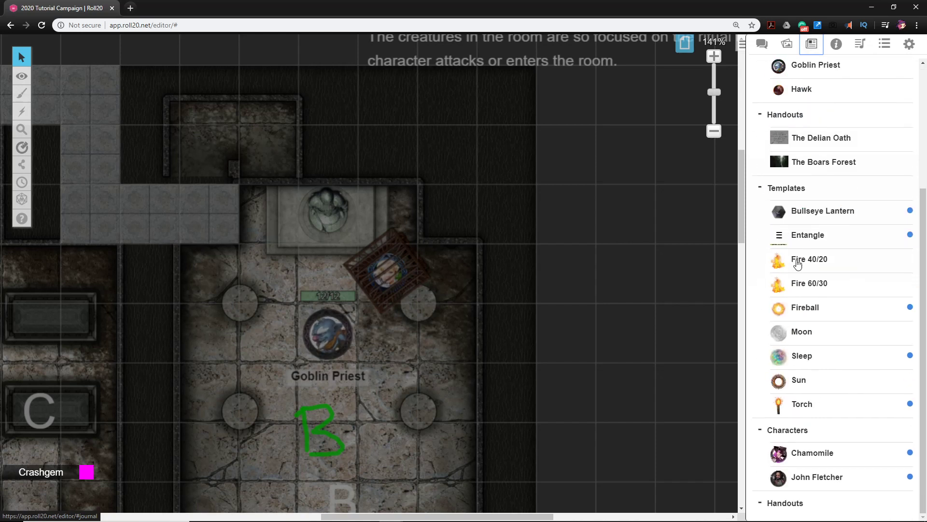
pyautogui.moveTo(814, 409); pyautogui.dragTo(264, 230)
pyautogui.click(263, 230)
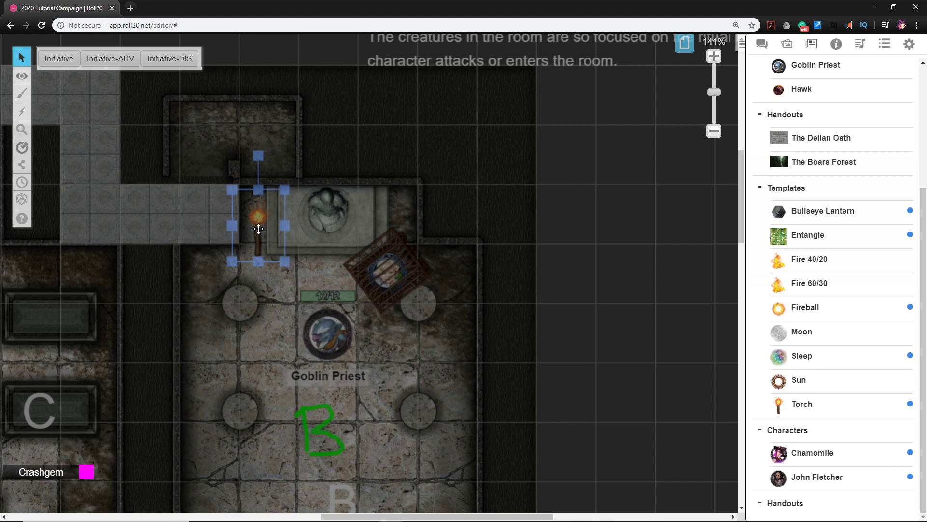
# Move the torch and Goblin Priest together to the Token Layer and make Objects & Tokens the active layer
pyautogui.moveTo(21, 78)
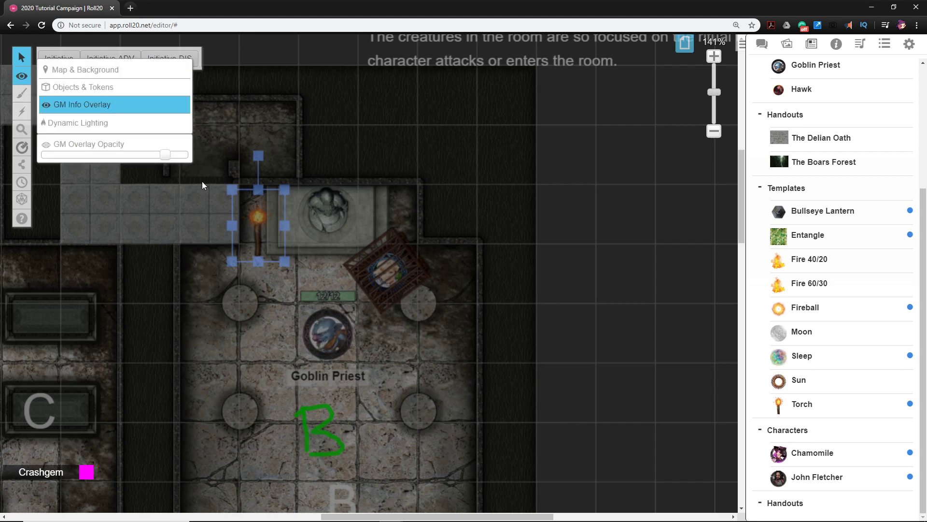
pyautogui.keyDown('shift'); pyautogui.click(329, 329); pyautogui.keyUp('shift')
pyautogui.rightClick(328, 329)
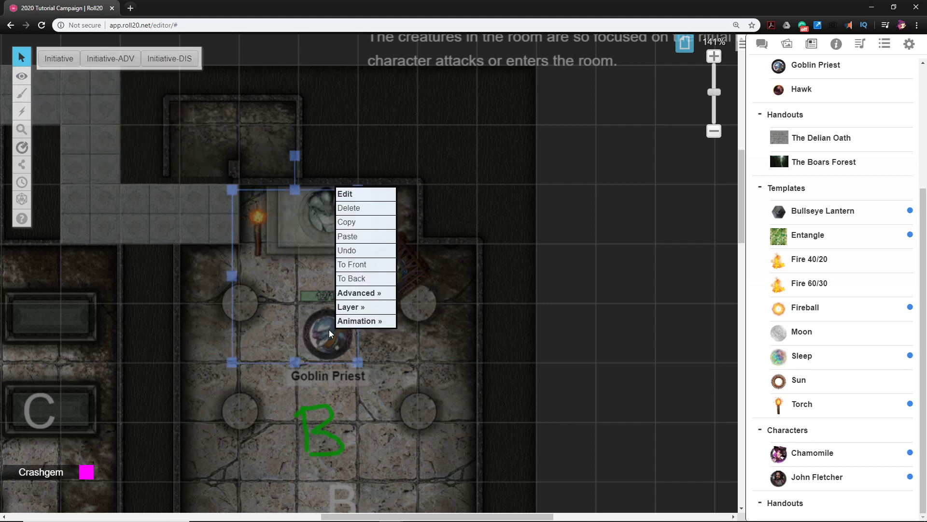
pyautogui.moveTo(374, 322)
pyautogui.moveTo(359, 307)
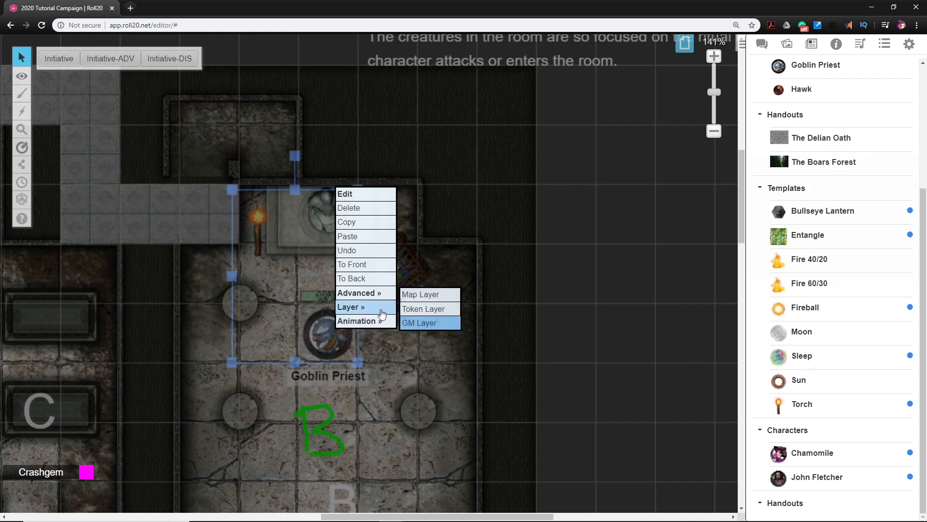
pyautogui.click(421, 319)
pyautogui.moveTo(23, 77)
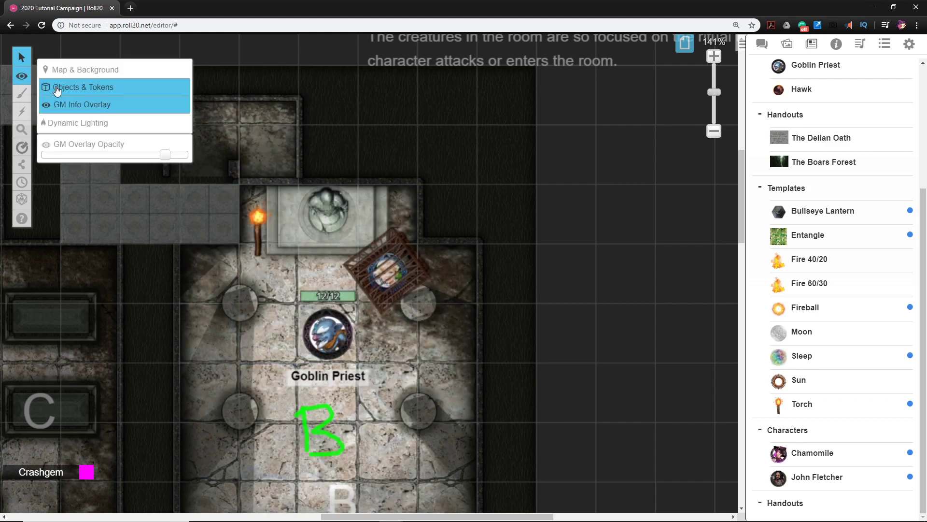
pyautogui.click(55, 83)
# Add a second Torch on the other side of the altar and shift both torches up toward the wall
pyautogui.click(258, 227)
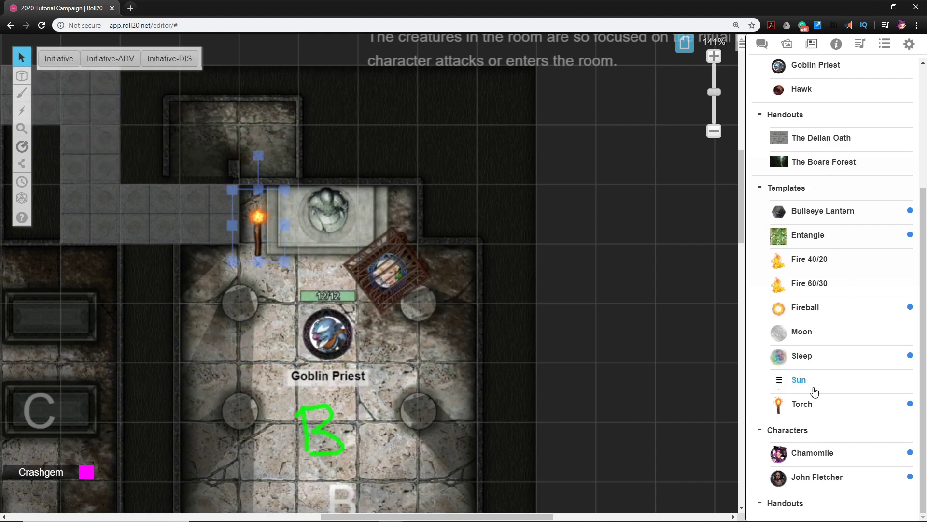
pyautogui.moveTo(23, 79)
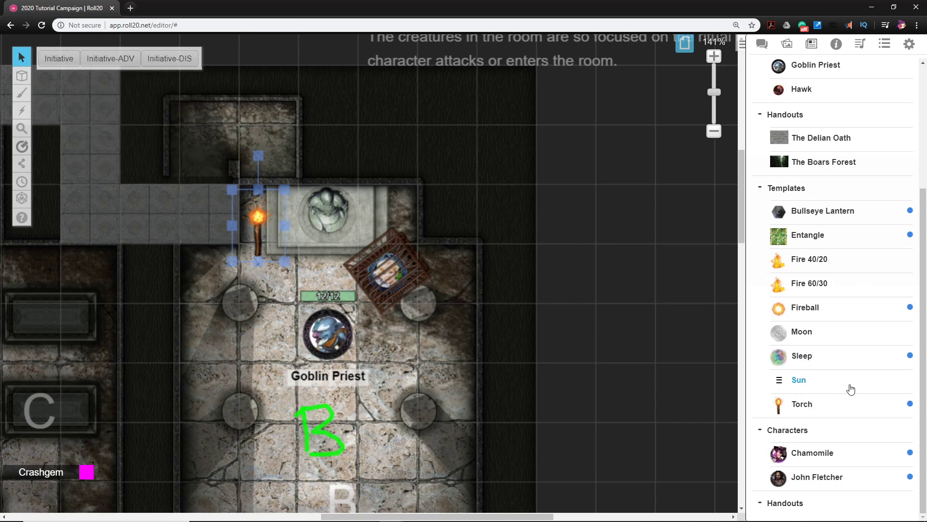
pyautogui.moveTo(802, 404); pyautogui.dragTo(395, 215)
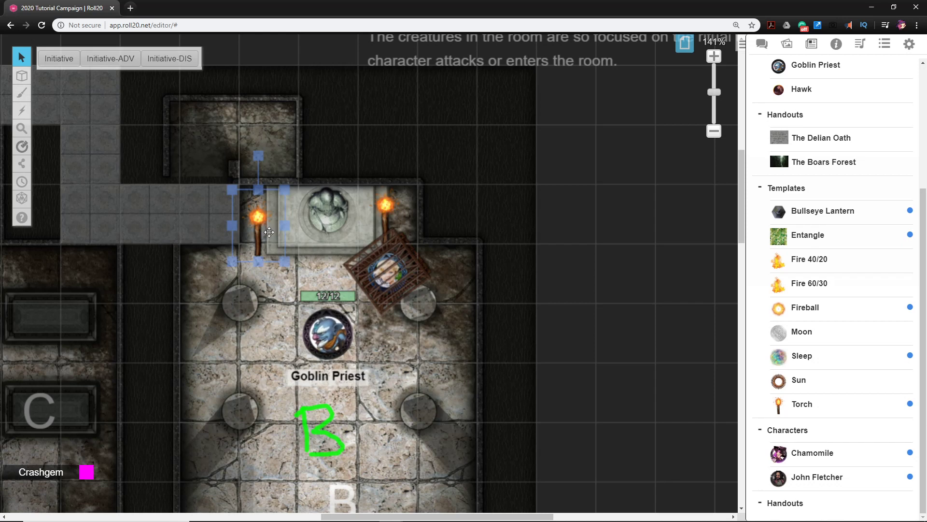
pyautogui.moveTo(261, 232); pyautogui.dragTo(268, 211)
pyautogui.moveTo(397, 214); pyautogui.dragTo(400, 205)
# Move the Goblin Priest token one square up so it stands directly in front of the altar beside the cage
pyautogui.moveTo(322, 337); pyautogui.dragTo(323, 277)
pyautogui.click(372, 380)
pyautogui.moveTo(372, 379); pyautogui.dragTo(397, 302)
pyautogui.scroll(-4, 462, 367)
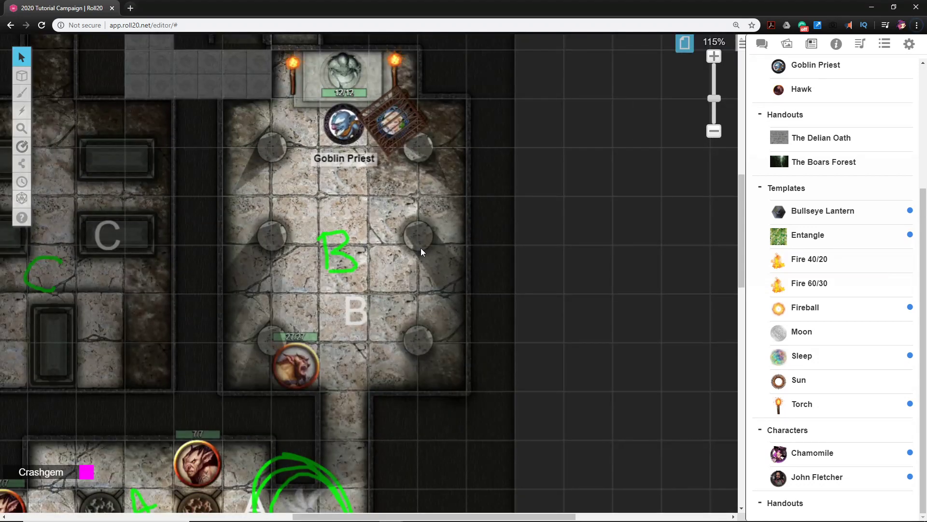
pyautogui.scroll(4, 856, 126)
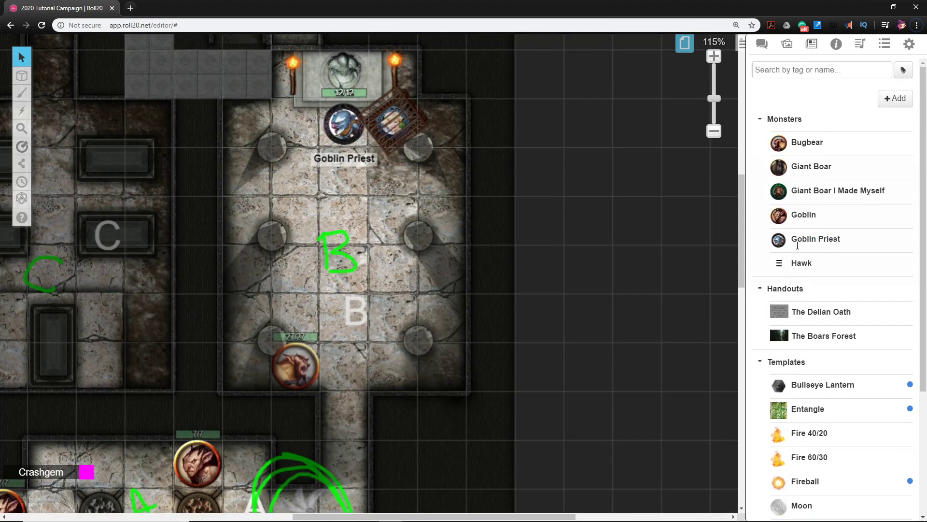
# Place two Goblin tokens from the journal below the priest in room B, and flip the west one horizontally to face the other
pyautogui.scroll(-3, 807, 265)
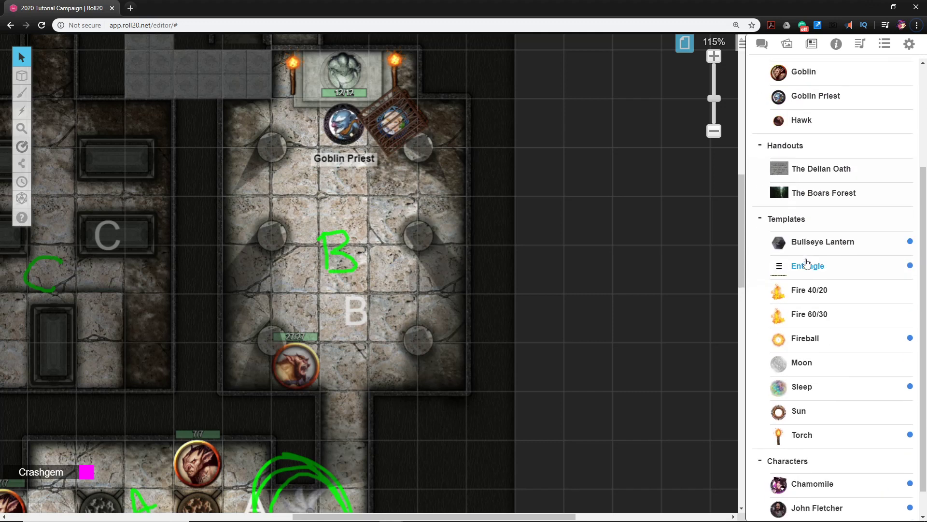
pyautogui.scroll(3, 807, 265)
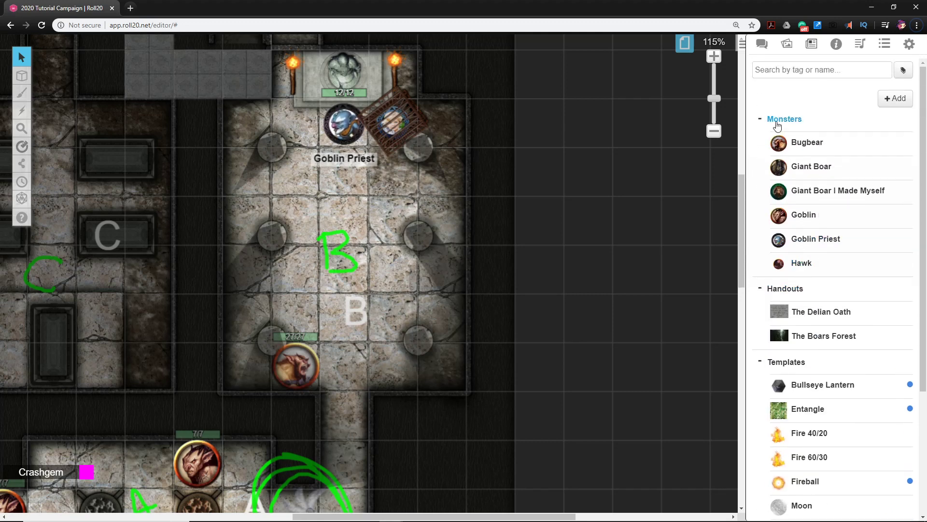
pyautogui.moveTo(779, 216); pyautogui.dragTo(389, 217)
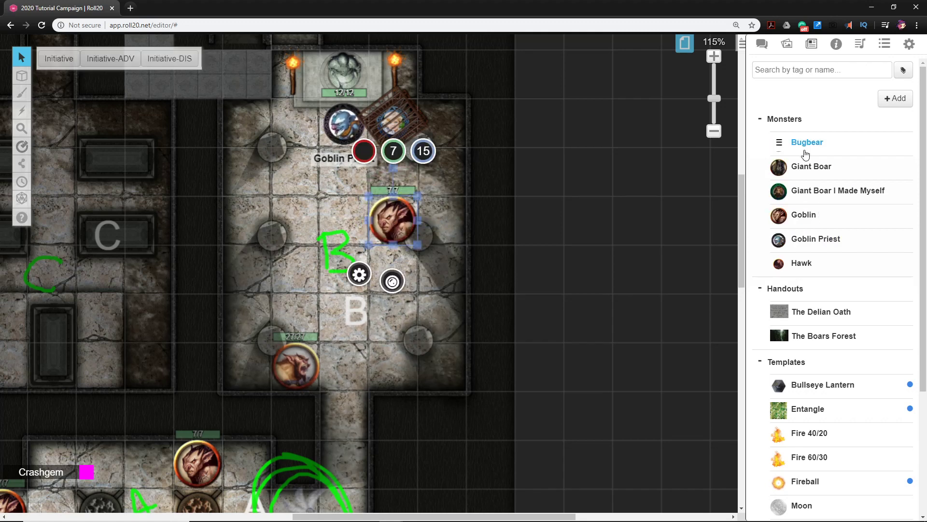
pyautogui.moveTo(803, 215); pyautogui.dragTo(322, 221)
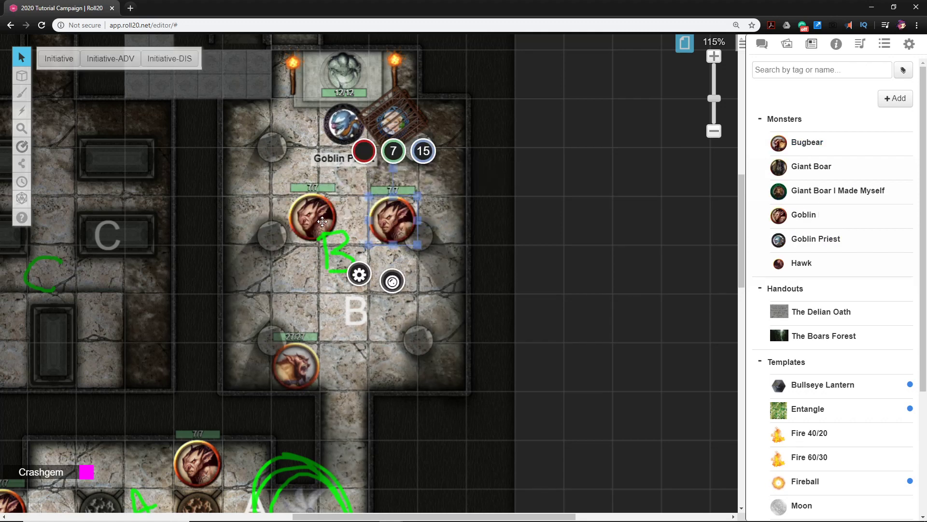
pyautogui.rightClick(309, 219)
pyautogui.moveTo(353, 198)
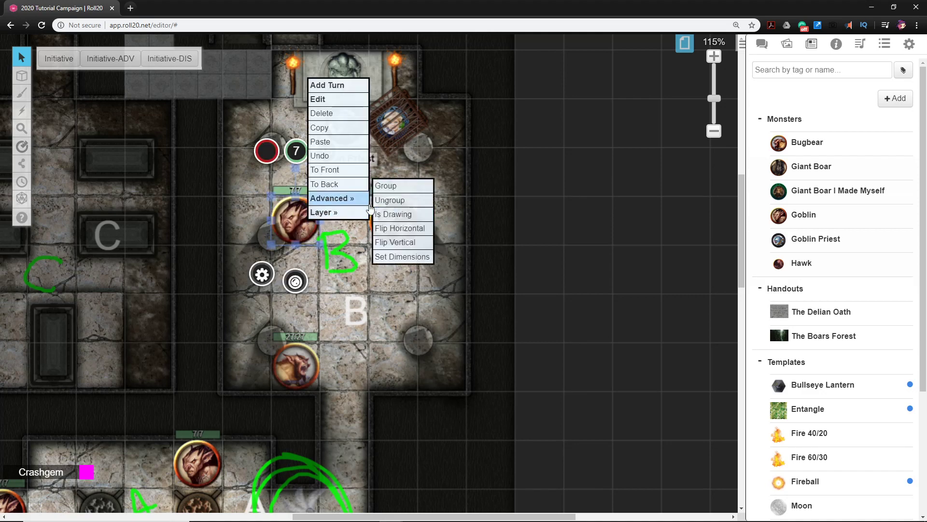
pyautogui.click(400, 228)
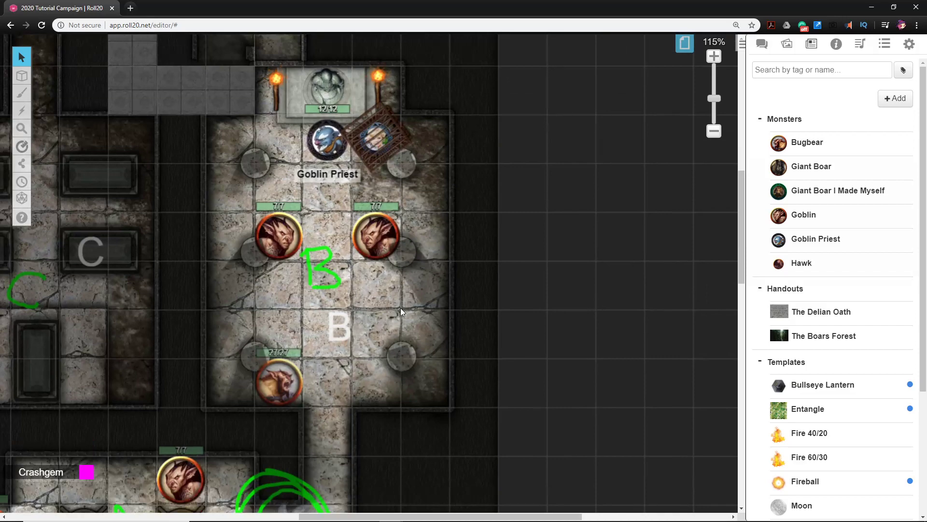
pyautogui.moveTo(428, 337); pyautogui.dragTo(438, 369)
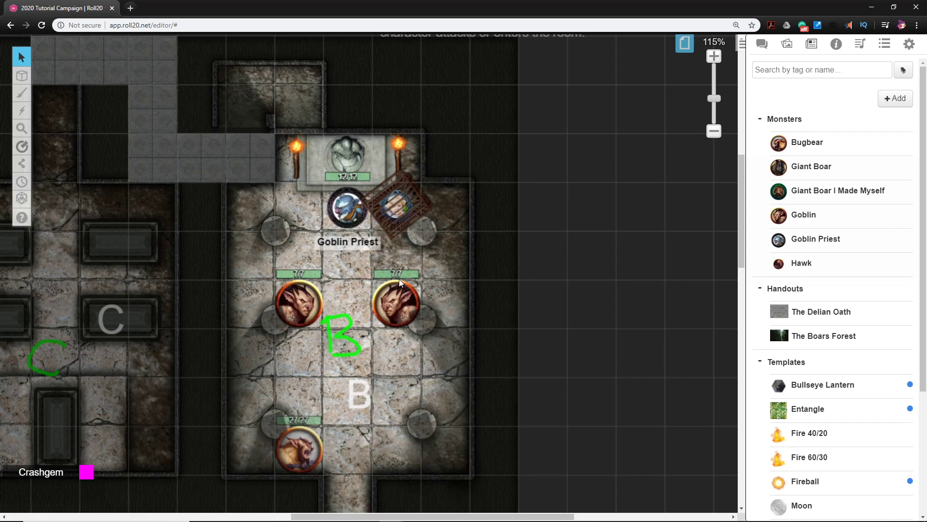
pyautogui.scroll(-1, 474, 331)
pyautogui.scroll(-5, 473, 332)
pyautogui.scroll(8, 506, 369)
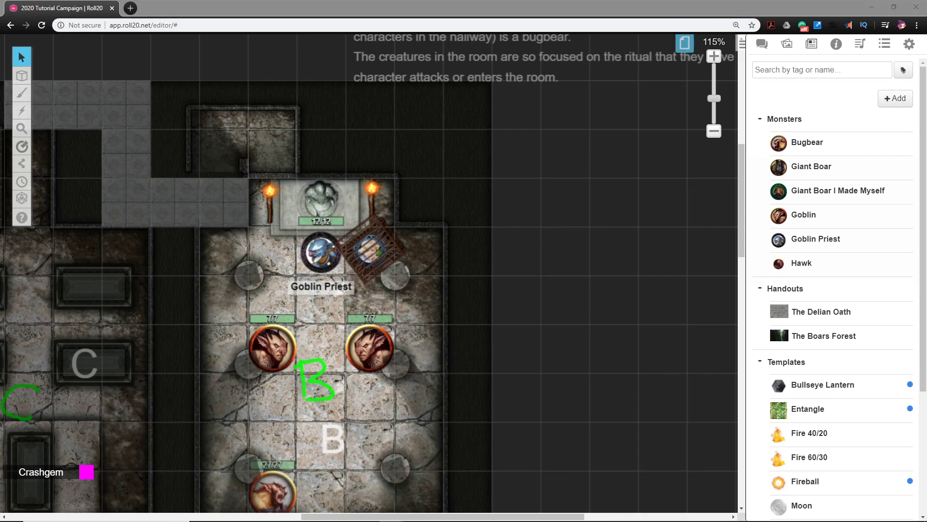
pyautogui.hotkey('alt', 'Tab')
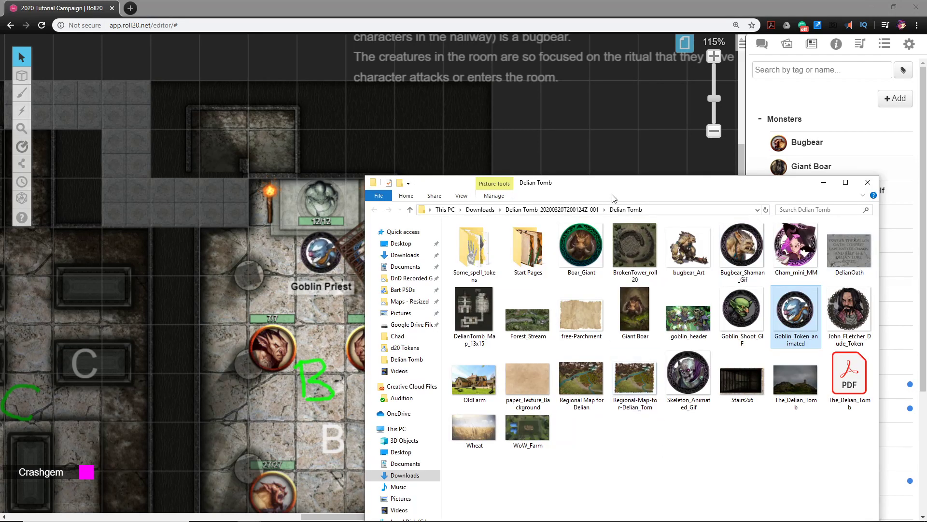
pyautogui.moveTo(608, 190); pyautogui.dragTo(904, 272)
pyautogui.hotkey('alt', 'Tab')
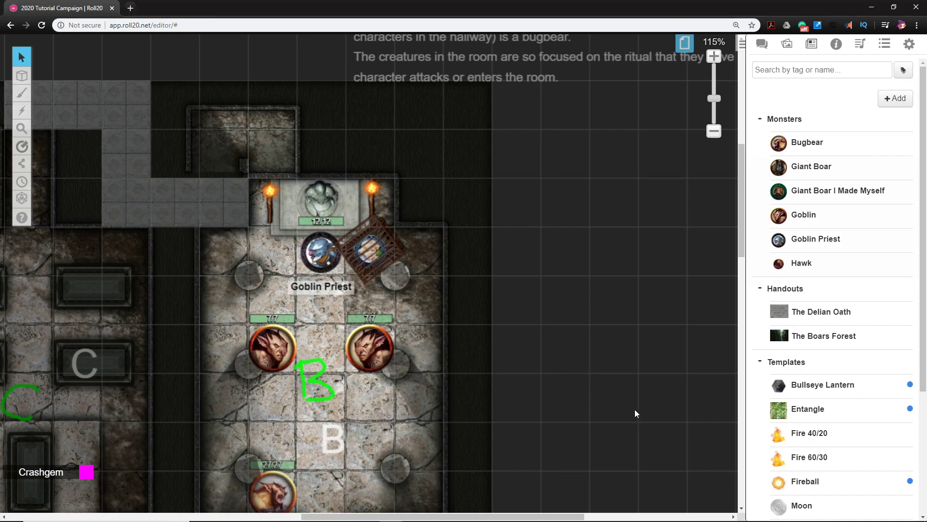
# Duplicate the room B description note and paste the copy just below the original, beside the altar
pyautogui.scroll(5, 542, 285)
pyautogui.click(507, 288)
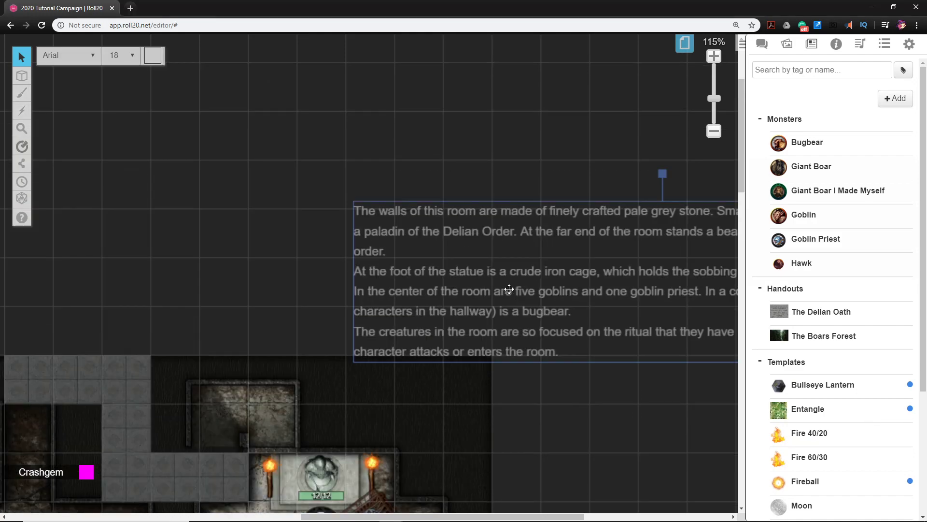
pyautogui.moveTo(628, 435); pyautogui.dragTo(381, 251)
pyautogui.click(439, 309)
pyautogui.hotkey('ctrl', 'v')
pyautogui.click(682, 345)
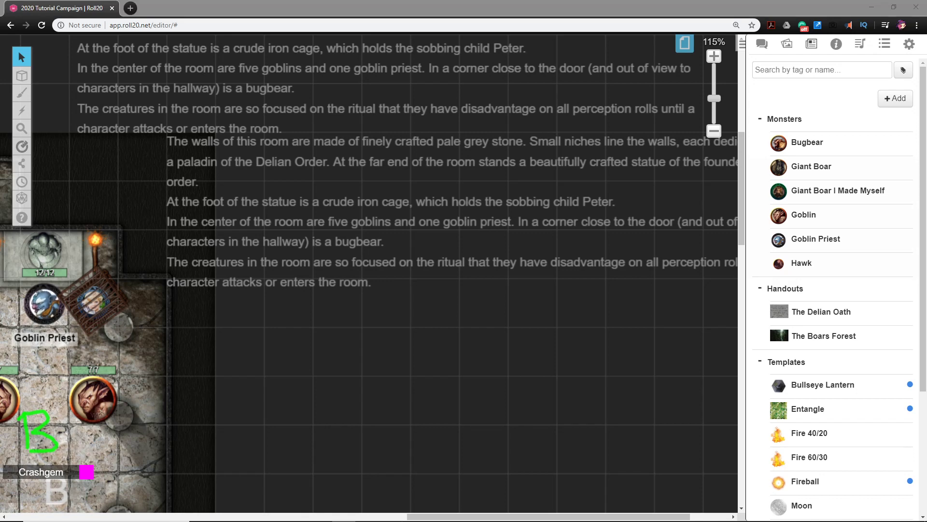
# Replace the copied note's text with the "Mission not Quite Accomplished" passage about the riddle carved beneath the statue
pyautogui.click(282, 215)
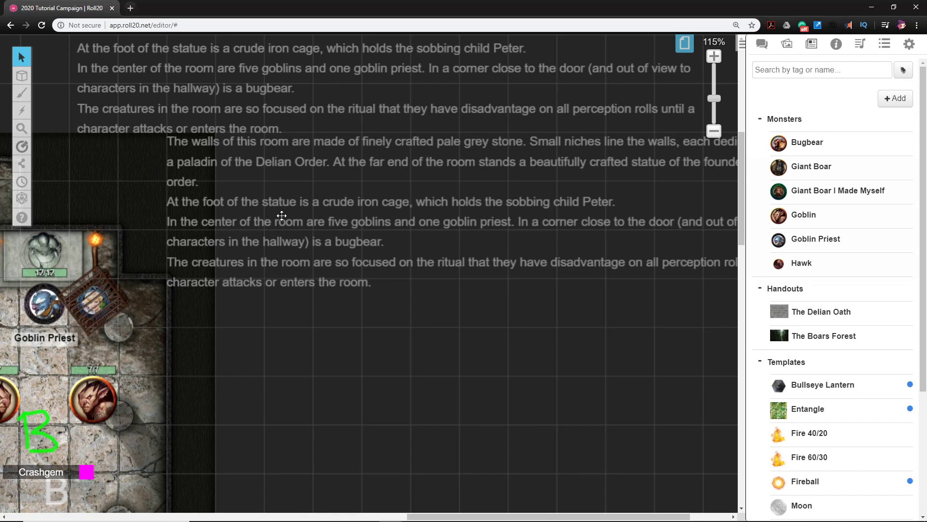
pyautogui.doubleClick(282, 215)
pyautogui.hotkey('ctrl', 'v')
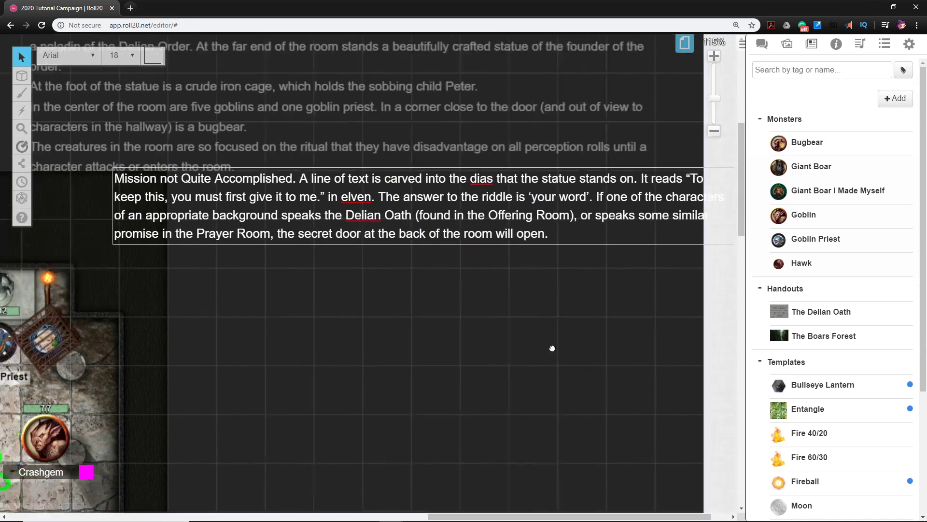
# Reposition the riddle note so it sits directly beneath the room B description without overlapping it
pyautogui.moveTo(552, 348); pyautogui.dragTo(511, 371)
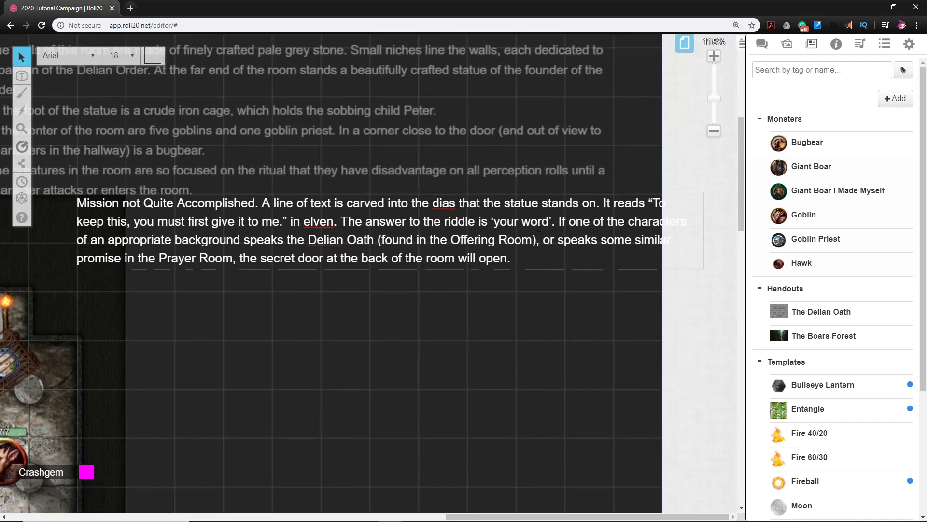
pyautogui.moveTo(521, 240); pyautogui.dragTo(501, 290)
pyautogui.click(421, 424)
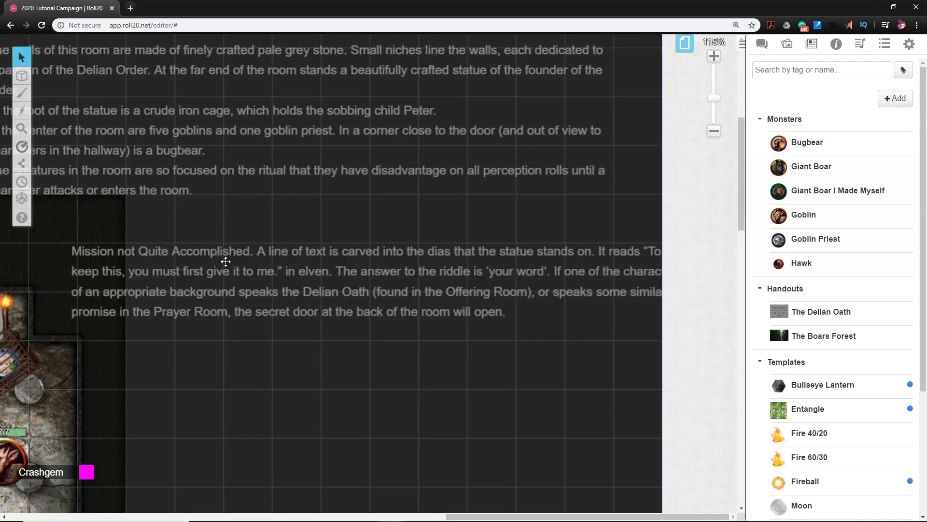
pyautogui.moveTo(226, 261); pyautogui.dragTo(212, 222)
pyautogui.moveTo(282, 387); pyautogui.dragTo(432, 432)
pyautogui.moveTo(566, 353); pyautogui.dragTo(516, 357)
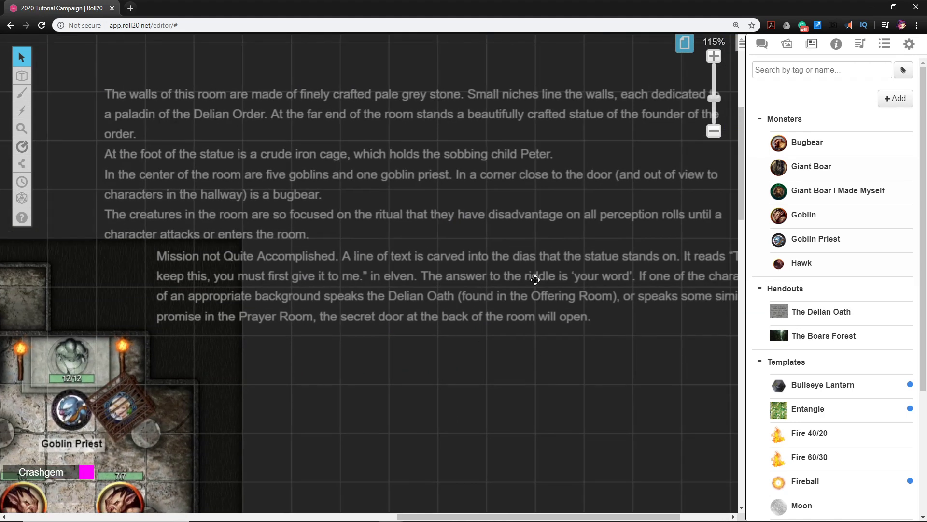
# On the GM layer, draw a green freehand arrow from the riddle note to the statue, plus an underline and "READ!" below the note
pyautogui.moveTo(340, 374); pyautogui.dragTo(387, 333)
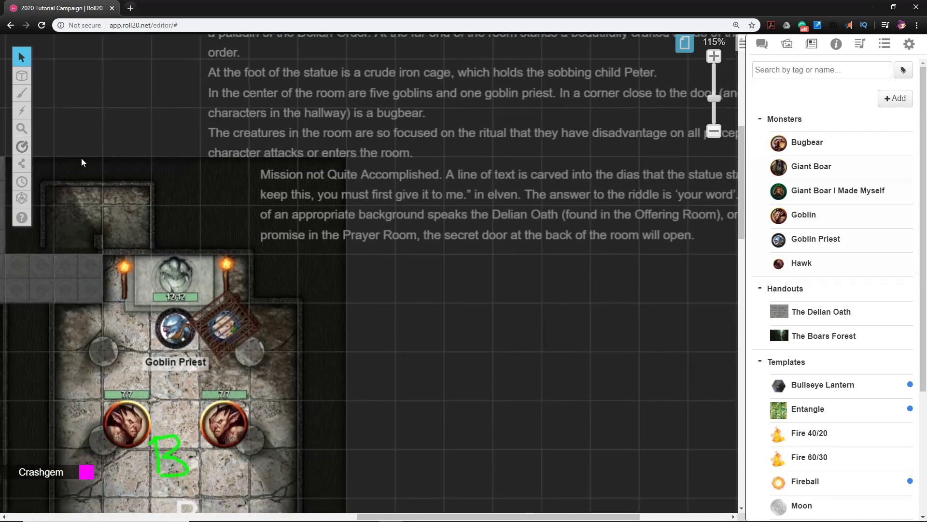
pyautogui.click(68, 103)
pyautogui.moveTo(32, 100)
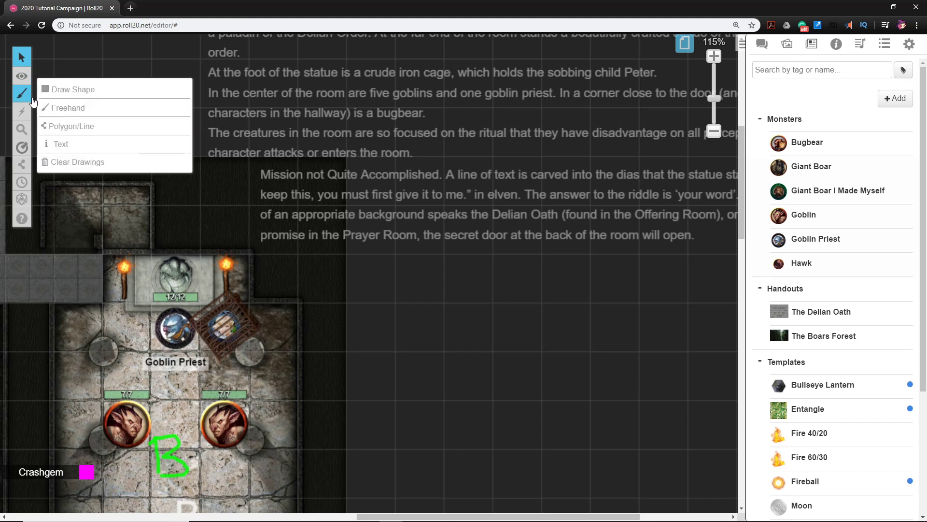
pyautogui.click(67, 108)
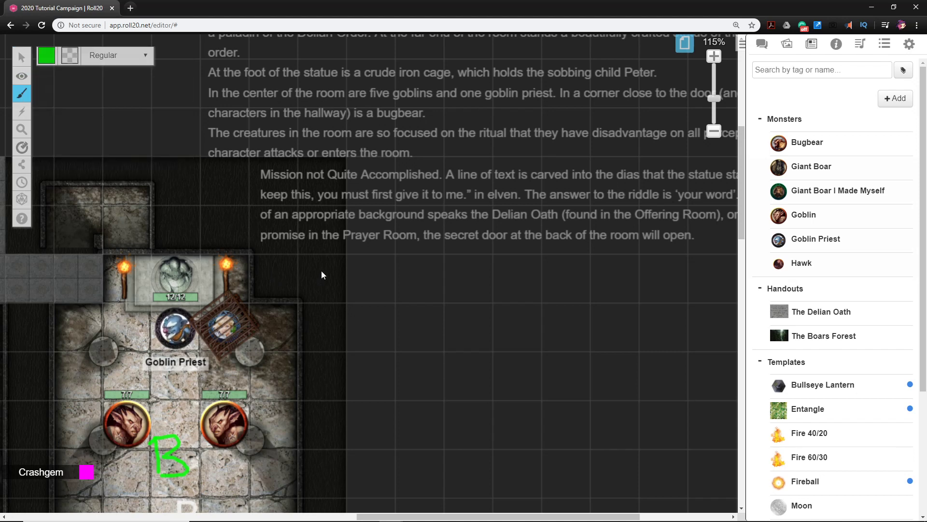
pyautogui.moveTo(247, 153)
pyautogui.mouseDown()
pyautogui.moveTo(265, 206)
pyautogui.moveTo(234, 183)
pyautogui.moveTo(193, 254)
pyautogui.moveTo(195, 265)
pyautogui.moveTo(208, 262)
pyautogui.mouseUp()
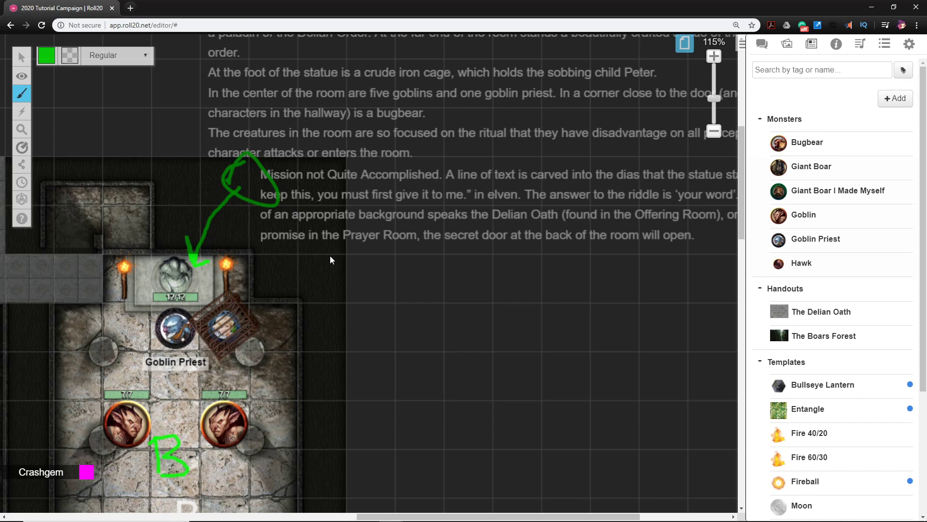
pyautogui.moveTo(327, 250); pyautogui.dragTo(558, 273)
pyautogui.moveTo(389, 280)
pyautogui.mouseDown()
pyautogui.moveTo(389, 291)
pyautogui.moveTo(437, 310)
pyautogui.moveTo(452, 303)
pyautogui.moveTo(441, 303)
pyautogui.mouseUp()
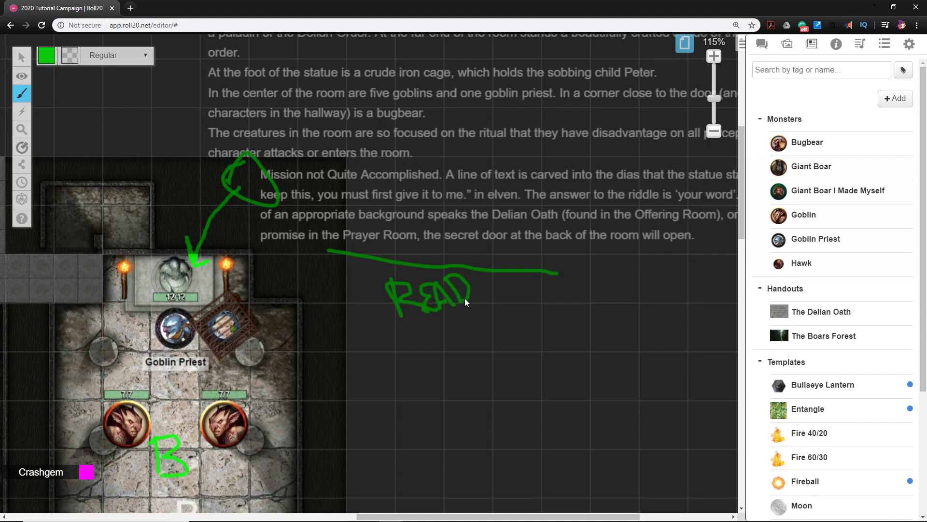
# Switch back to the Select/Move tool and make Objects & Tokens the active layer
pyautogui.moveTo(22, 58)
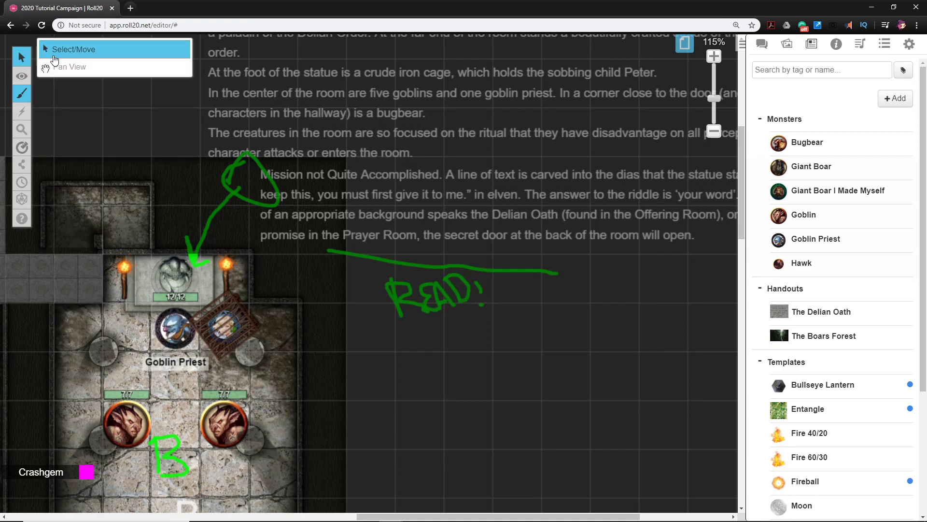
pyautogui.click(53, 55)
pyautogui.moveTo(288, 432); pyautogui.dragTo(397, 363)
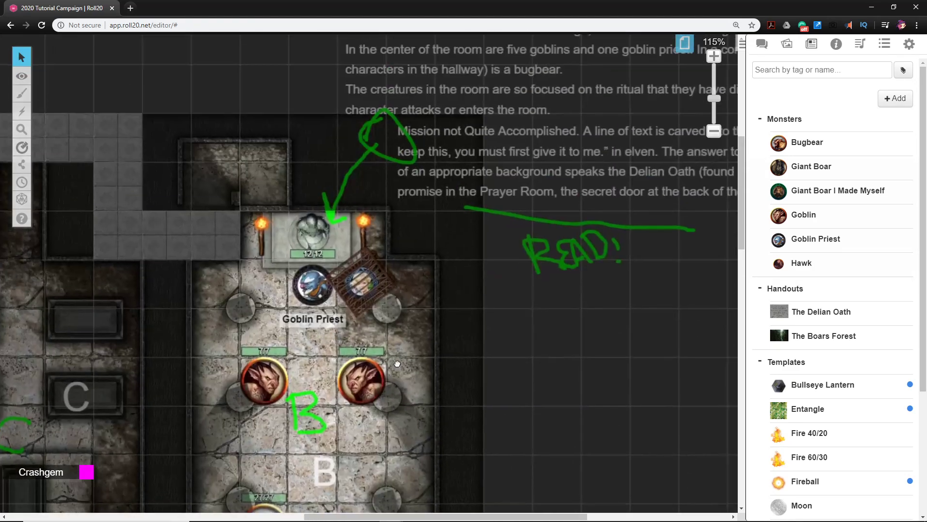
pyautogui.moveTo(22, 77)
pyautogui.click(50, 85)
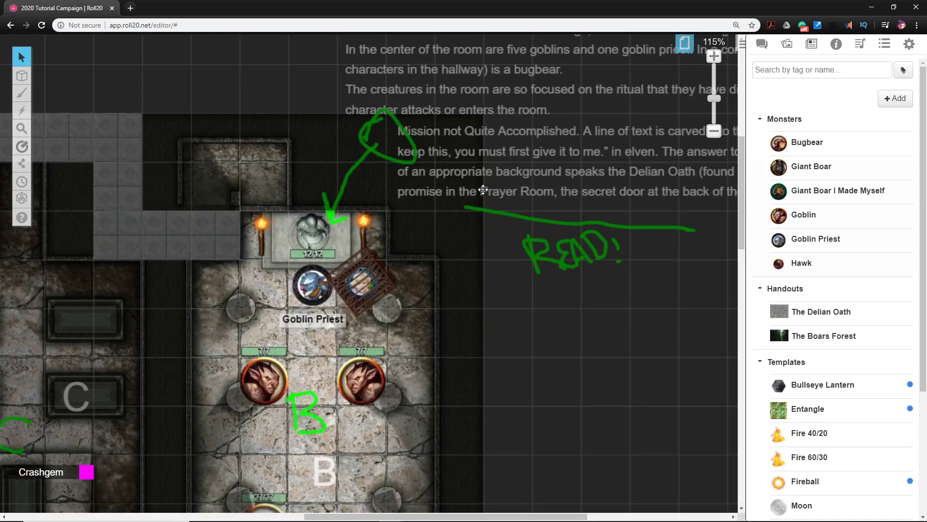
# Review the riddle note, the altar, the small room behind it and the tombs in room C
pyautogui.hscroll(3, 480, 188)
pyautogui.scroll(1, 480, 188)
pyautogui.hscroll(1, 591, 276)
pyautogui.scroll(1, 591, 276)
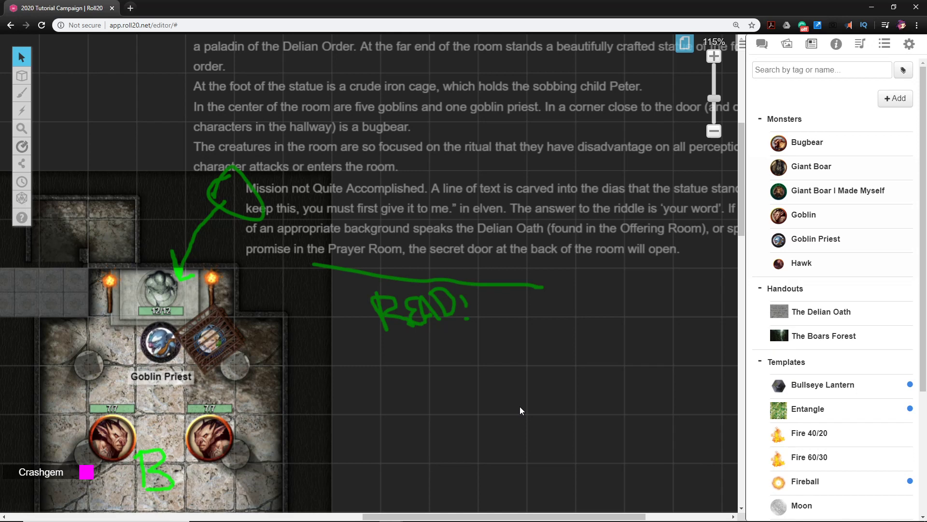
pyautogui.moveTo(277, 365); pyautogui.dragTo(343, 378)
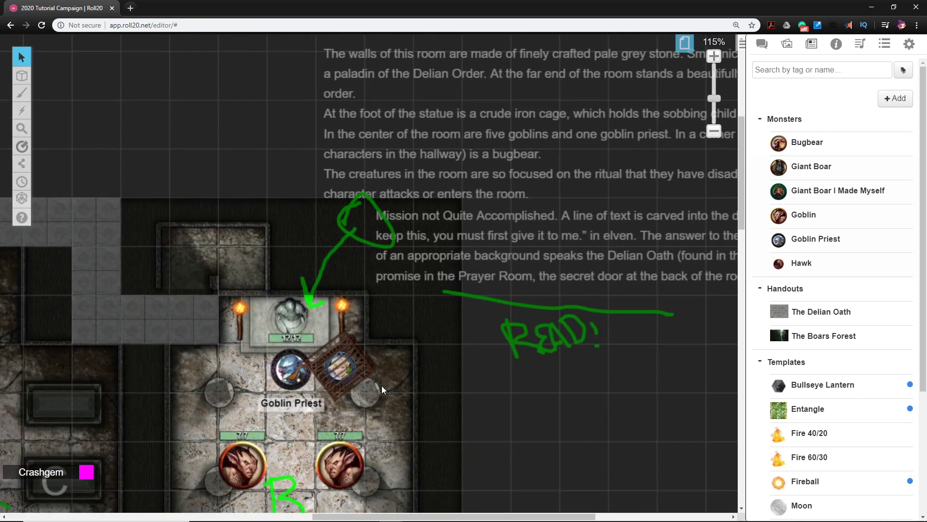
pyautogui.moveTo(430, 393); pyautogui.dragTo(441, 380)
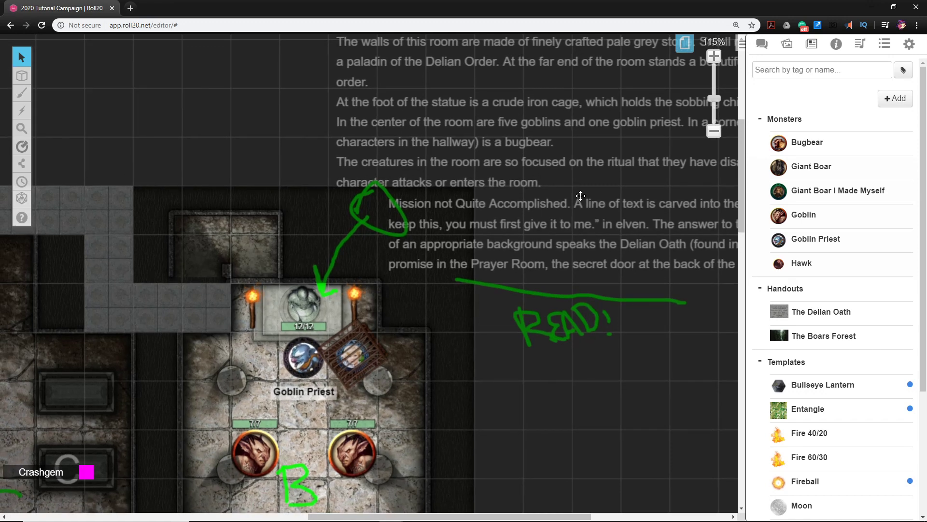
pyautogui.moveTo(378, 339); pyautogui.dragTo(457, 343)
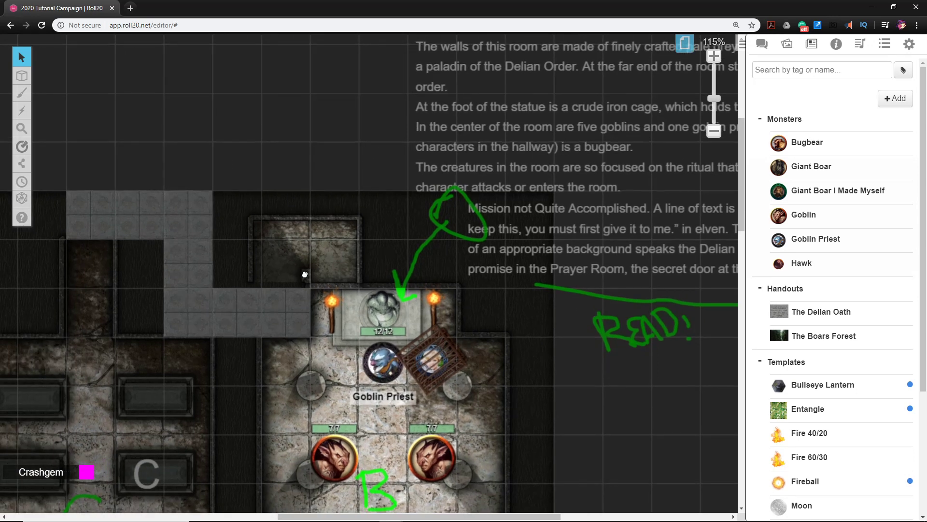
pyautogui.moveTo(304, 274); pyautogui.dragTo(454, 261)
pyautogui.moveTo(293, 411); pyautogui.dragTo(355, 251)
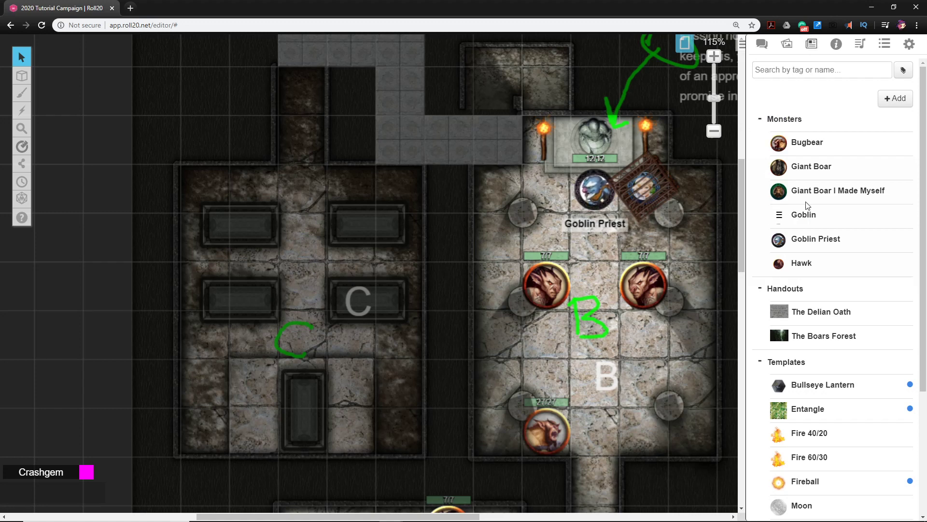
# Search the compendium for "skele", add a Skeleton token outside room C's west wall, close its sheet and shift the token upward
pyautogui.click(837, 47)
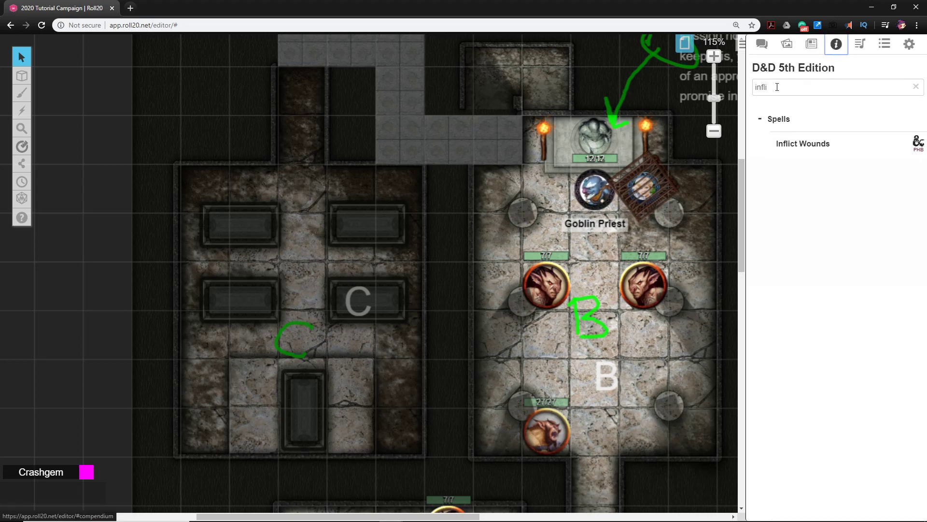
pyautogui.moveTo(758, 80); pyautogui.dragTo(754, 81)
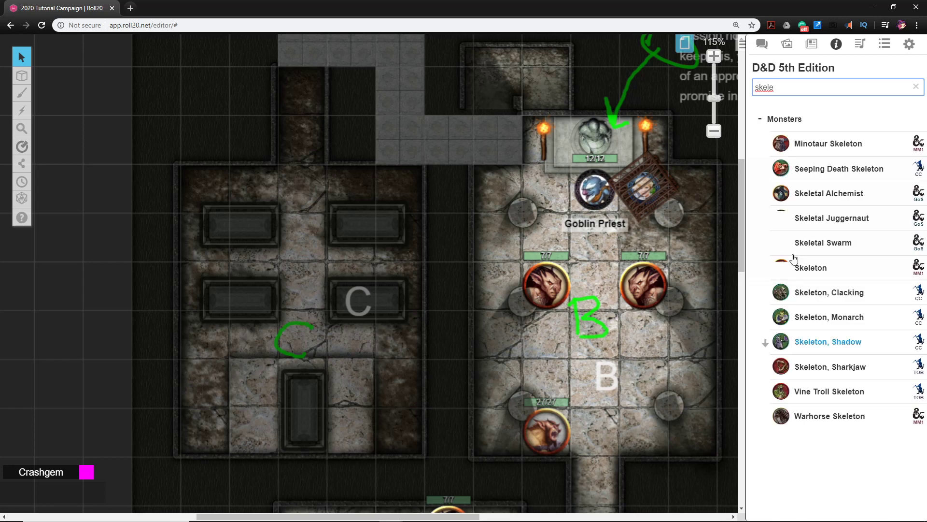
pyautogui.moveTo(817, 275); pyautogui.dragTo(148, 312)
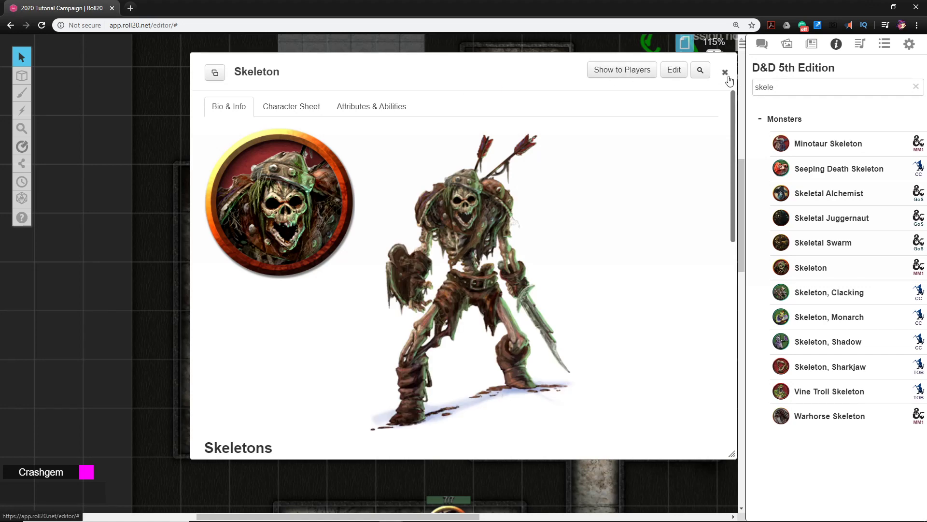
pyautogui.click(725, 73)
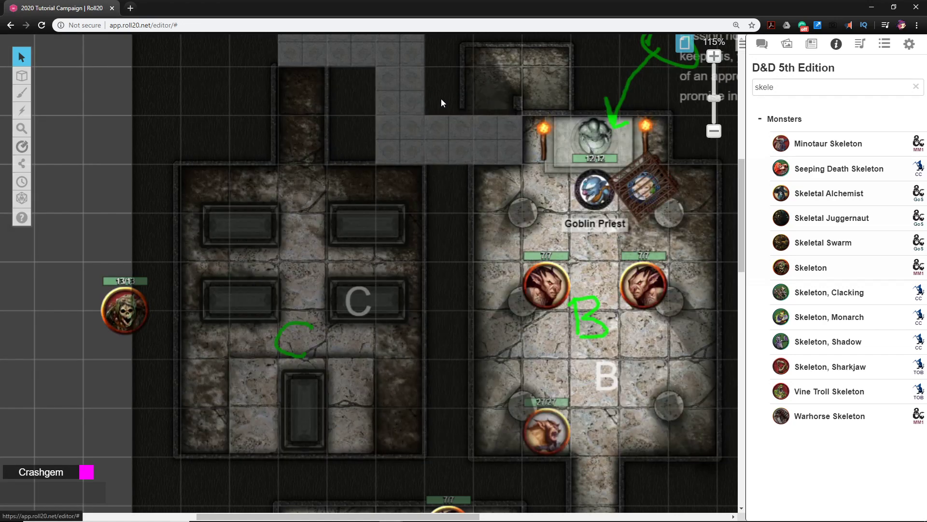
pyautogui.moveTo(118, 321); pyautogui.dragTo(100, 249)
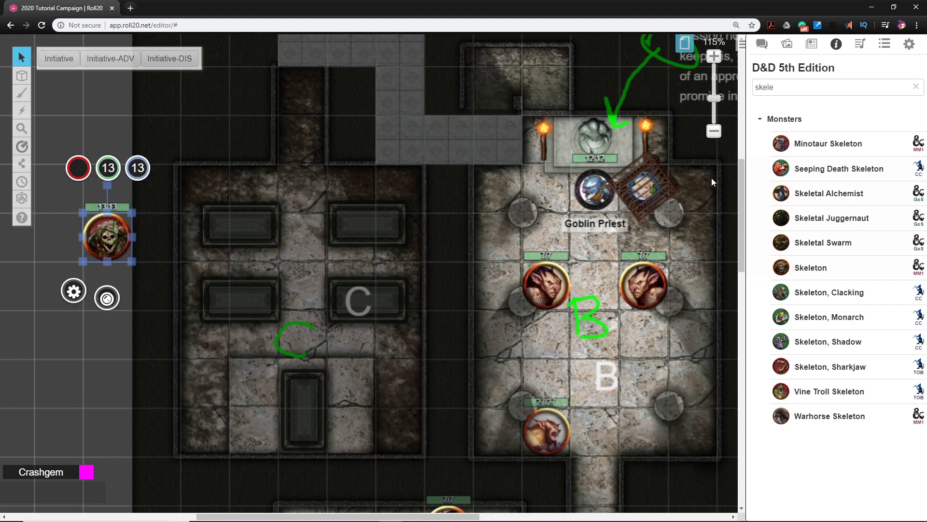
# Copy the Skeleton token and paste two duplicates below it, outside room C's west wall
pyautogui.moveTo(155, 358); pyautogui.dragTo(275, 348)
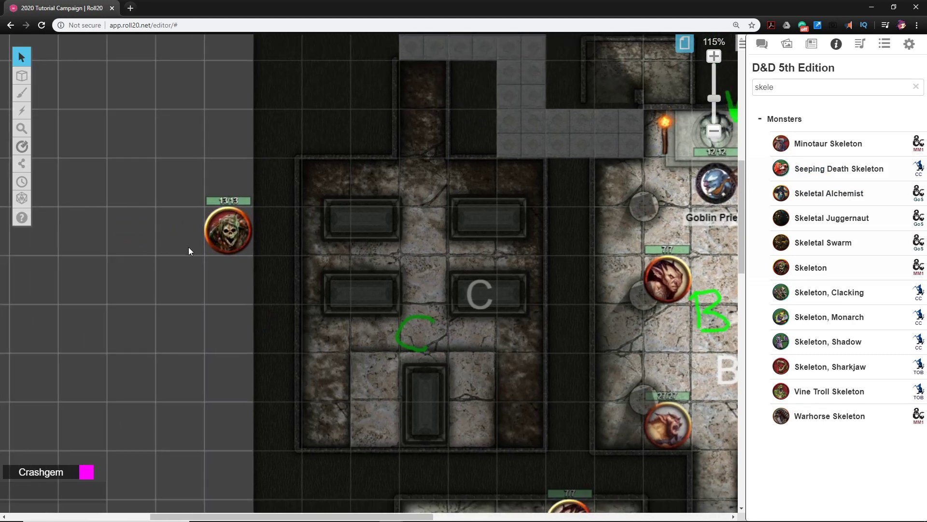
pyautogui.click(228, 230)
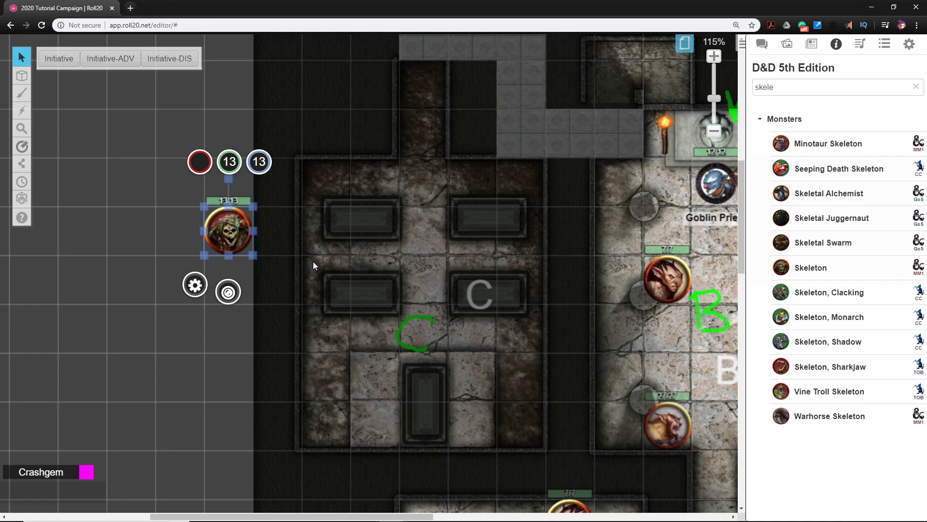
pyautogui.click(227, 331)
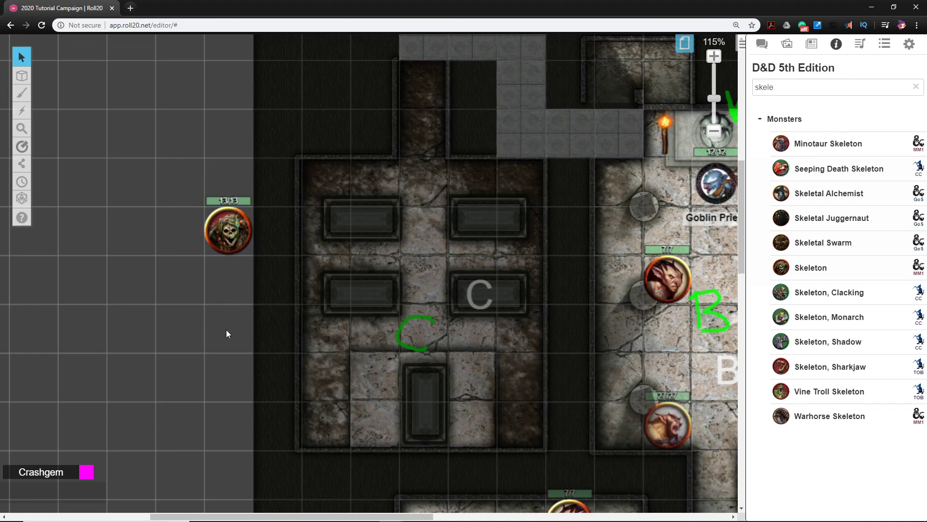
pyautogui.hotkey('ctrl', 'v')
pyautogui.hotkey('ctrl', 'v')
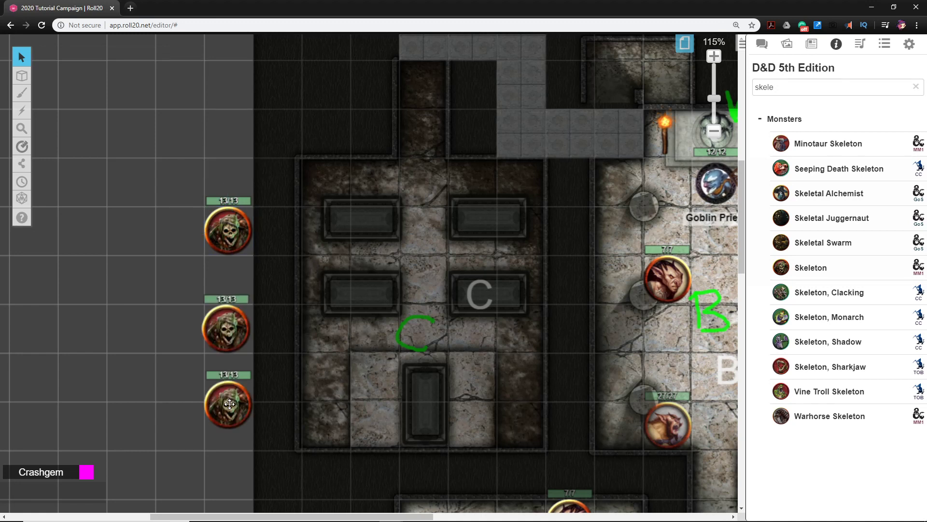
# Place the lowest skeleton copy on the lower-left tomb in room C and put it on the GM Layer
pyautogui.click(228, 403)
pyautogui.moveTo(228, 404); pyautogui.dragTo(361, 300)
pyautogui.rightClick(361, 299)
pyautogui.moveTo(393, 276)
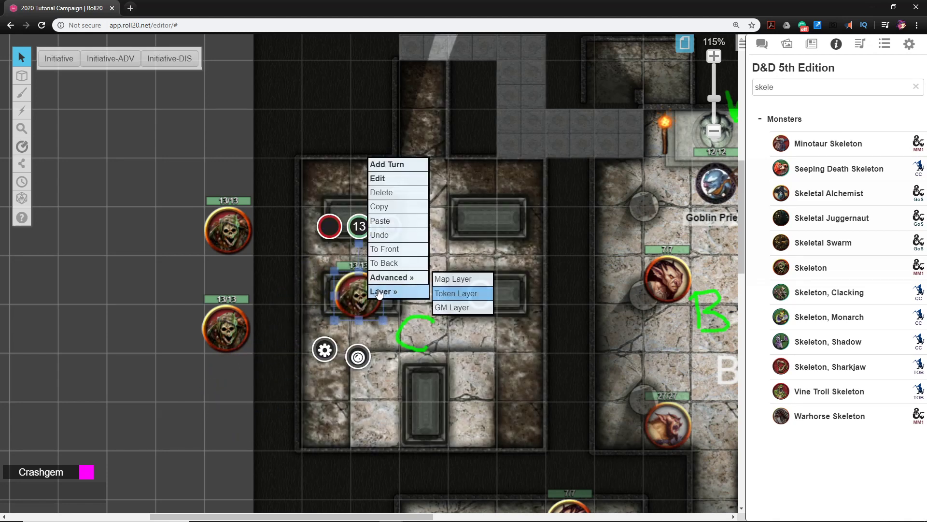
pyautogui.click(456, 309)
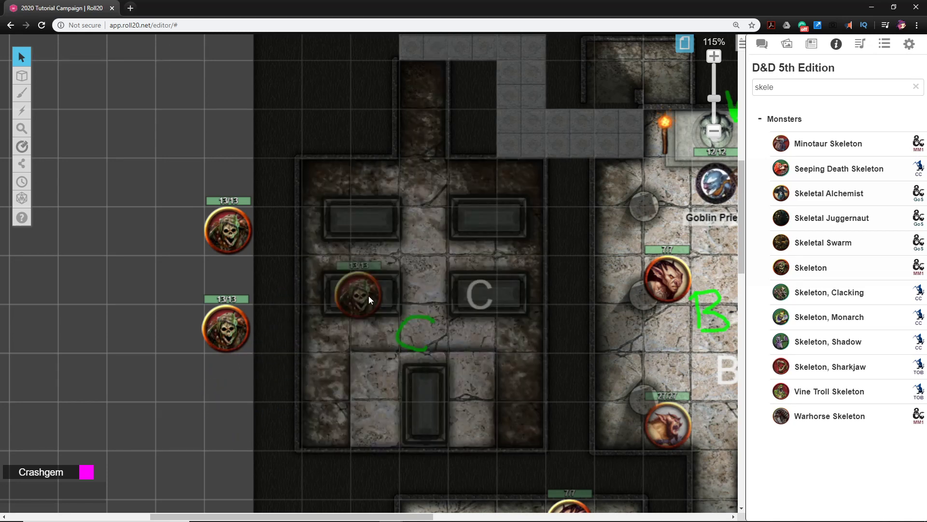
# Set the second skeleton directly below the first, and return the tomb skeleton to the Token Layer outside room C, diagonally below the pair
pyautogui.click(226, 321)
pyautogui.moveTo(226, 321)
pyautogui.mouseDown()
pyautogui.moveTo(487, 256)
pyautogui.moveTo(487, 219)
pyautogui.moveTo(325, 274)
pyautogui.moveTo(227, 283)
pyautogui.mouseUp()
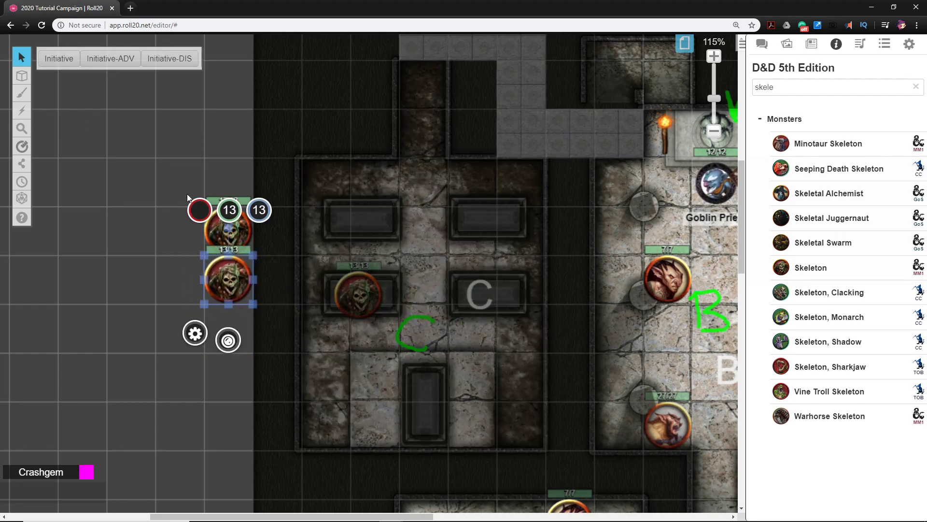
pyautogui.moveTo(21, 76)
pyautogui.click(59, 109)
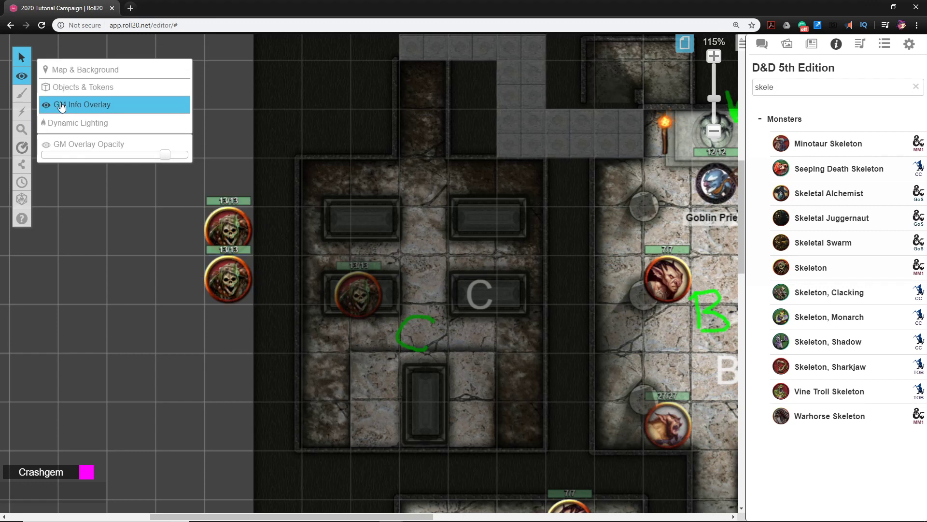
pyautogui.moveTo(365, 300); pyautogui.dragTo(183, 326)
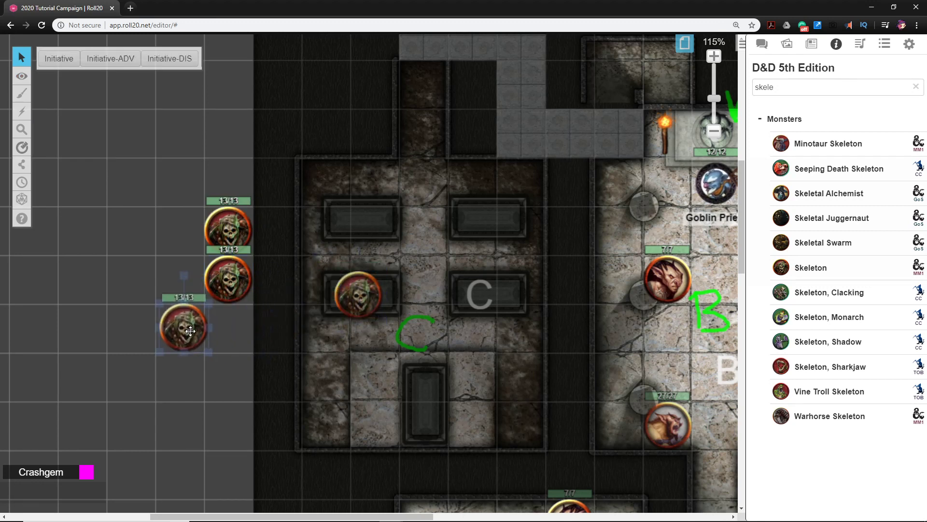
pyautogui.rightClick(188, 329)
pyautogui.moveTo(227, 322)
pyautogui.click(277, 325)
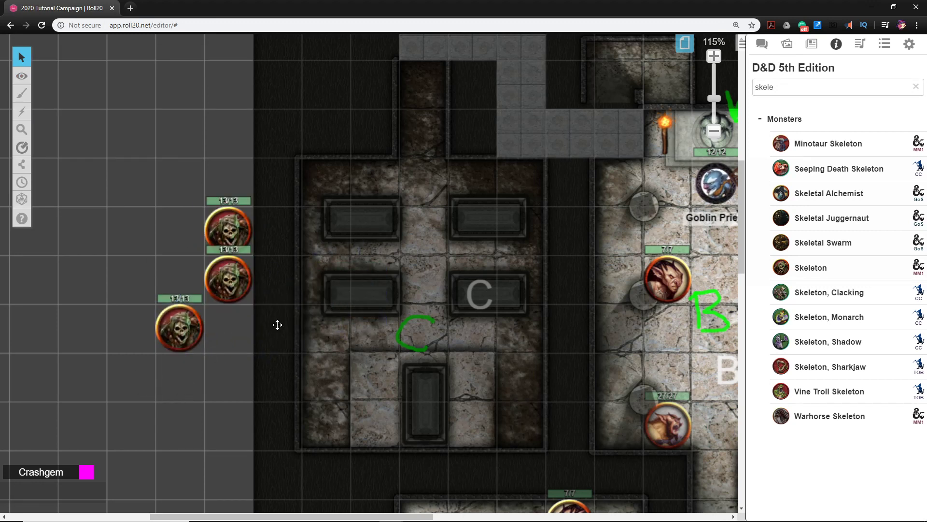
pyautogui.moveTo(508, 382); pyautogui.dragTo(385, 345)
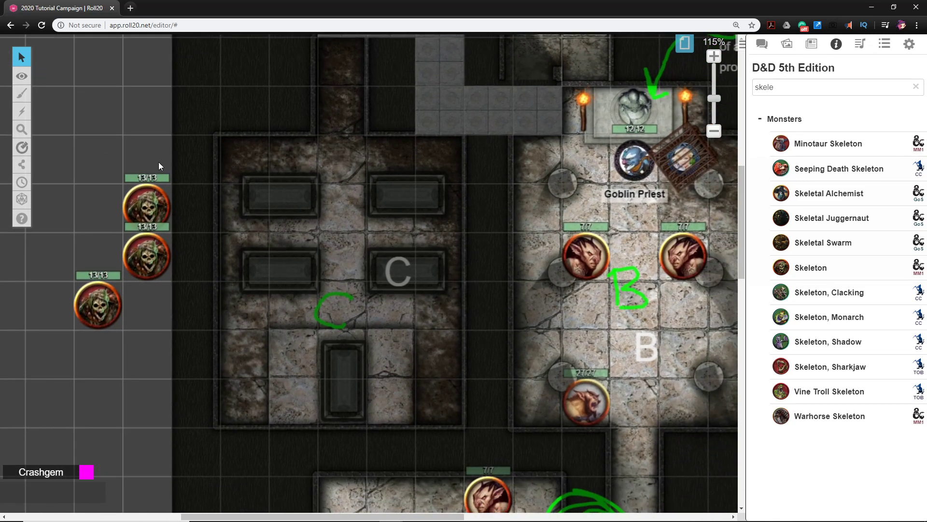
pyautogui.hscroll(-5, 279, 317)
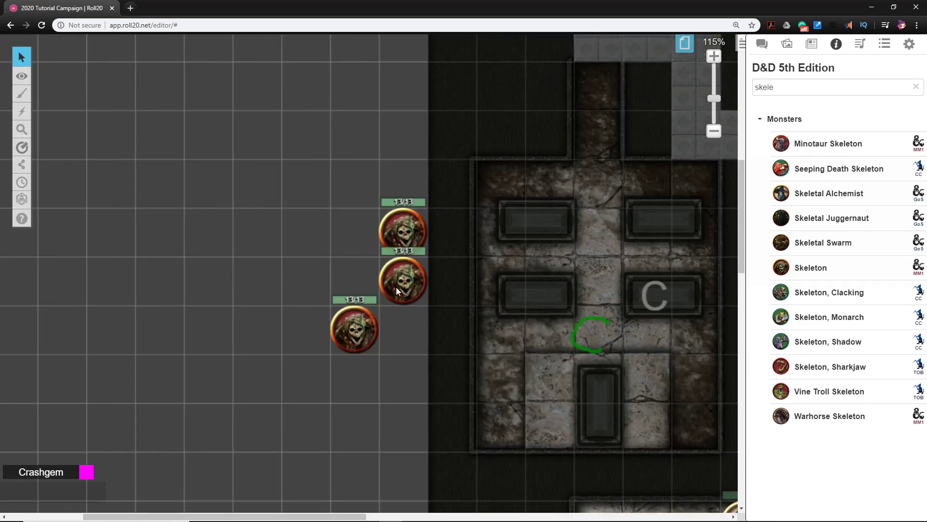
pyautogui.hscroll(5, 396, 287)
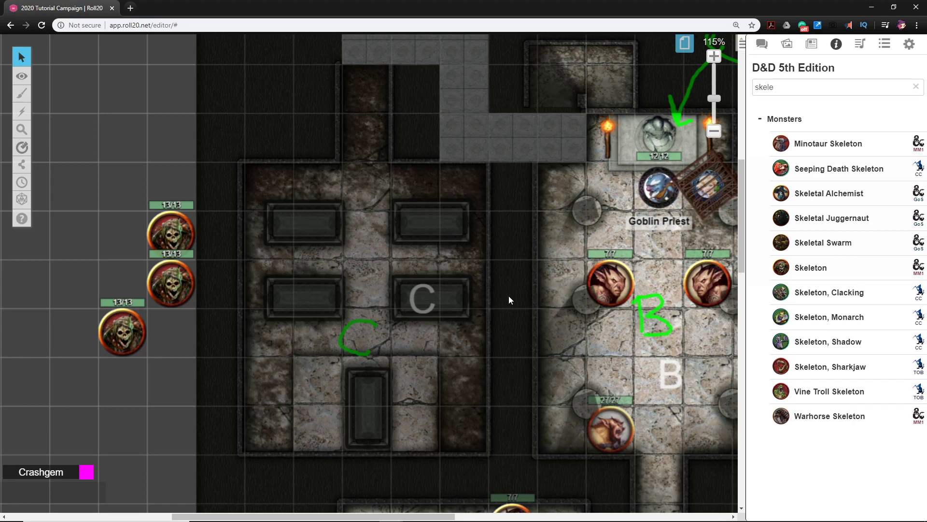
pyautogui.moveTo(509, 300); pyautogui.dragTo(491, 319)
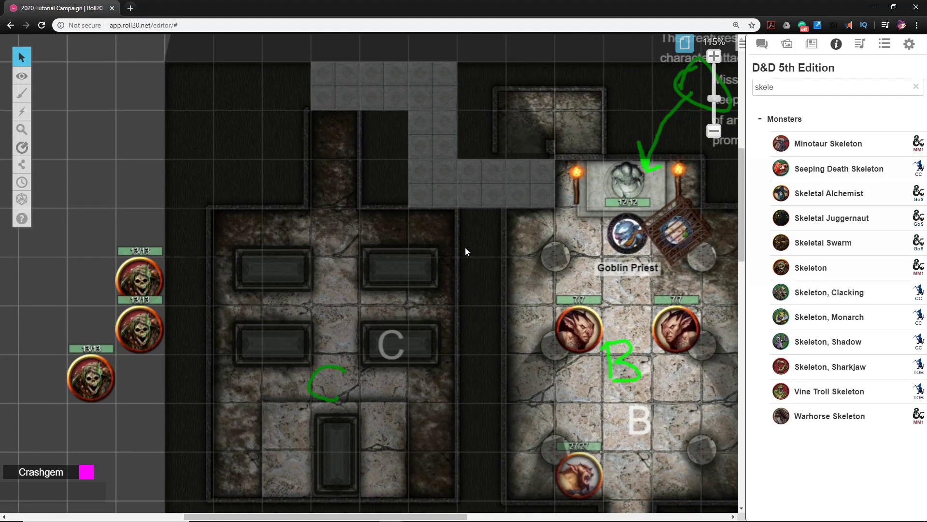
pyautogui.moveTo(465, 248); pyautogui.dragTo(424, 257)
# Add a new handout to the journal and name it "Edict Blade"
pyautogui.click(811, 44)
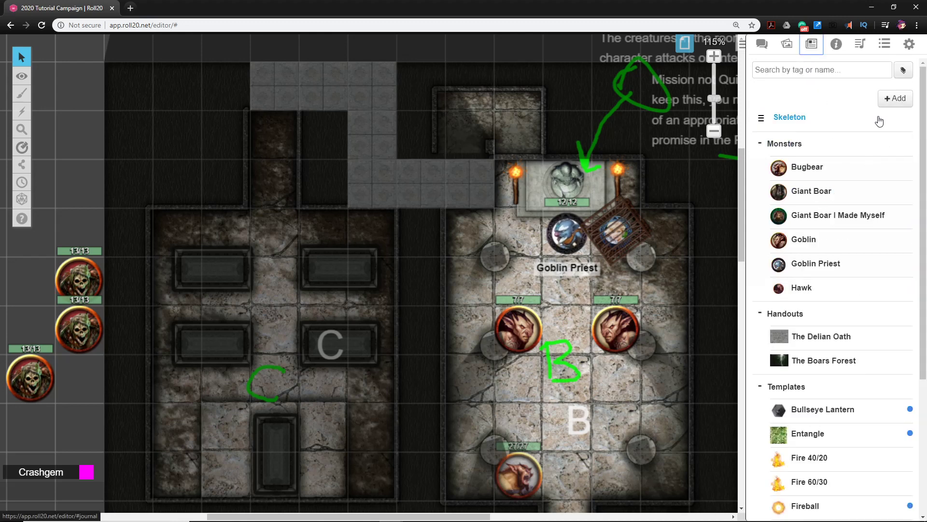
pyautogui.moveTo(890, 103)
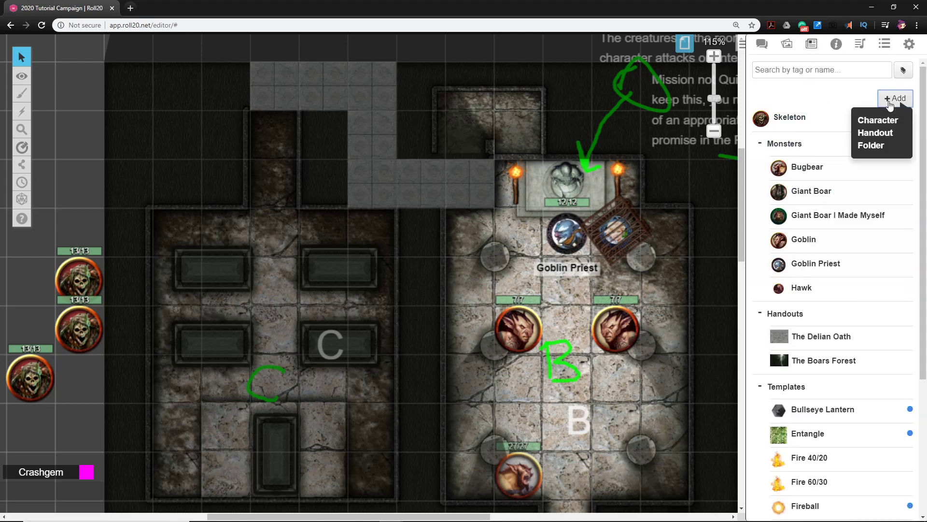
pyautogui.click(878, 134)
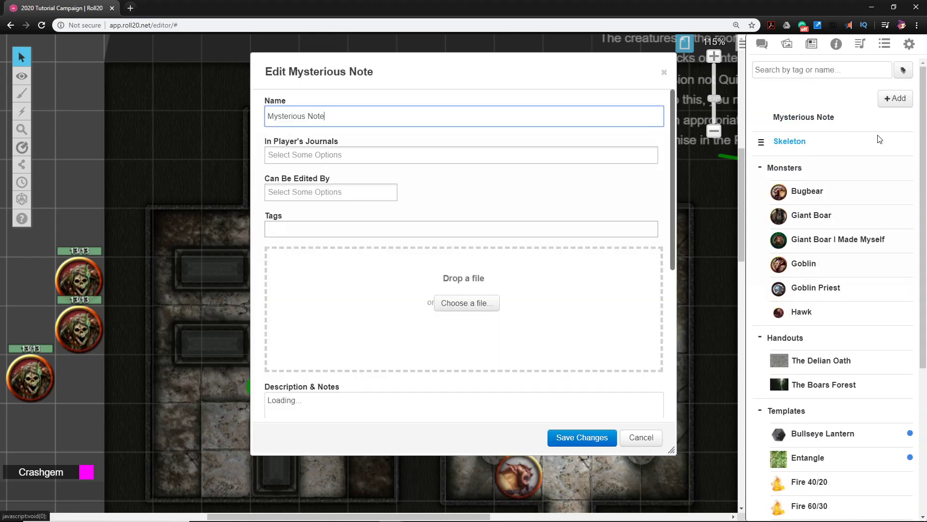
pyautogui.moveTo(395, 125); pyautogui.dragTo(255, 104)
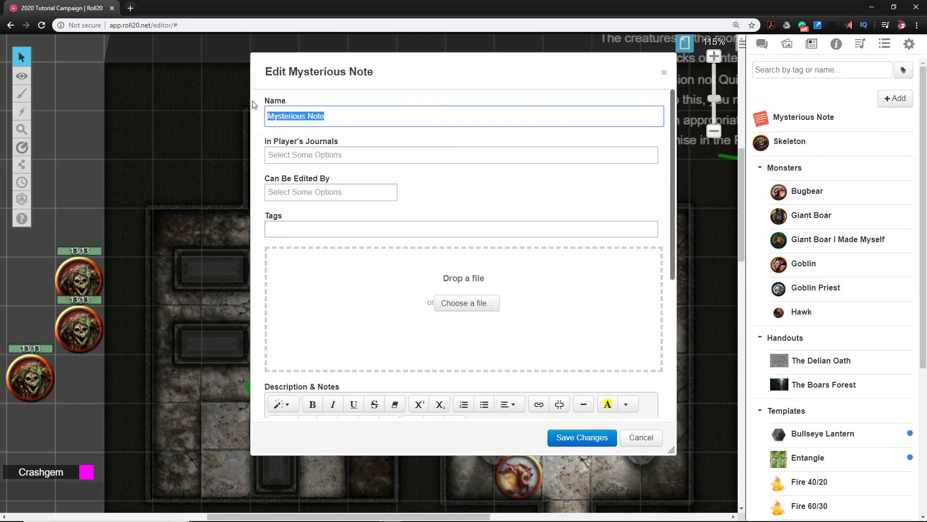
pyautogui.write('Edict Blade')
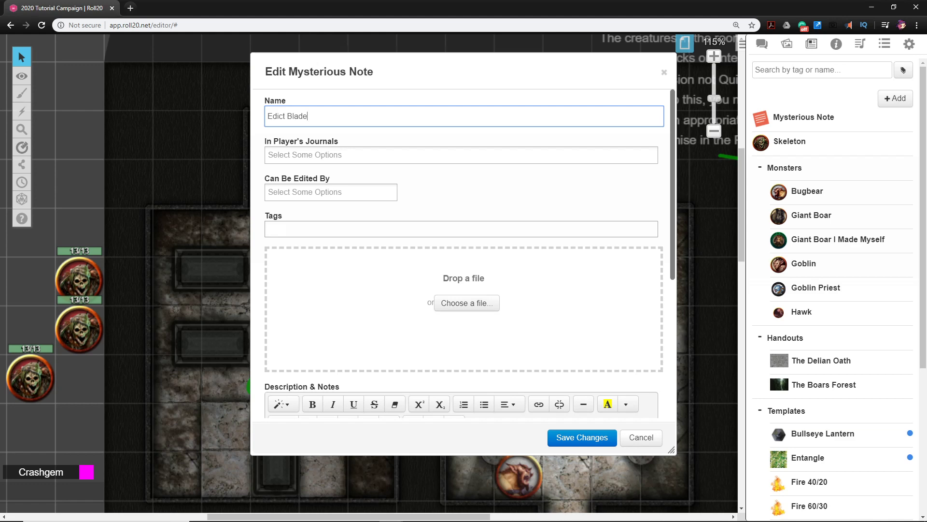
# Paste "The sword is 'the Edict Blade'. It is a +1 longsword, +2 vs. goblinoids." into the handout's Description & Notes
pyautogui.hotkey('alt', 'Tab')
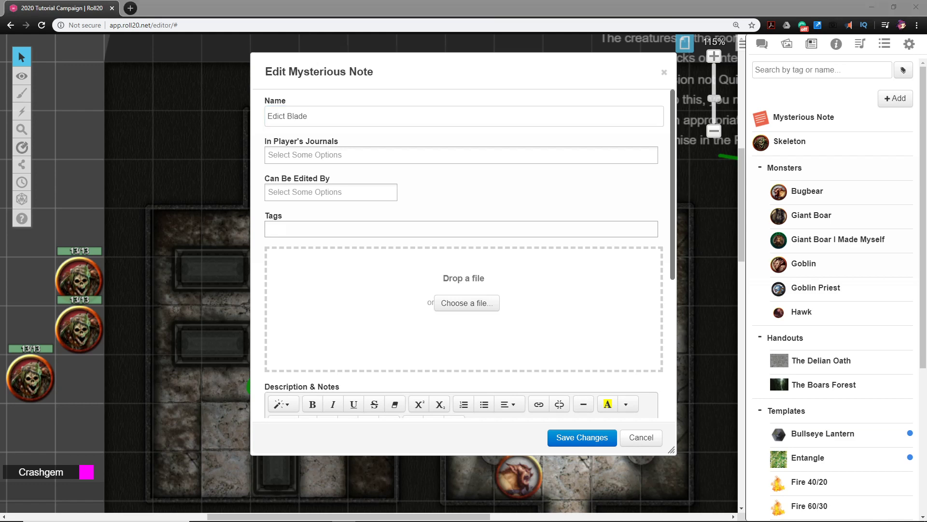
pyautogui.scroll(-5, 325, 261)
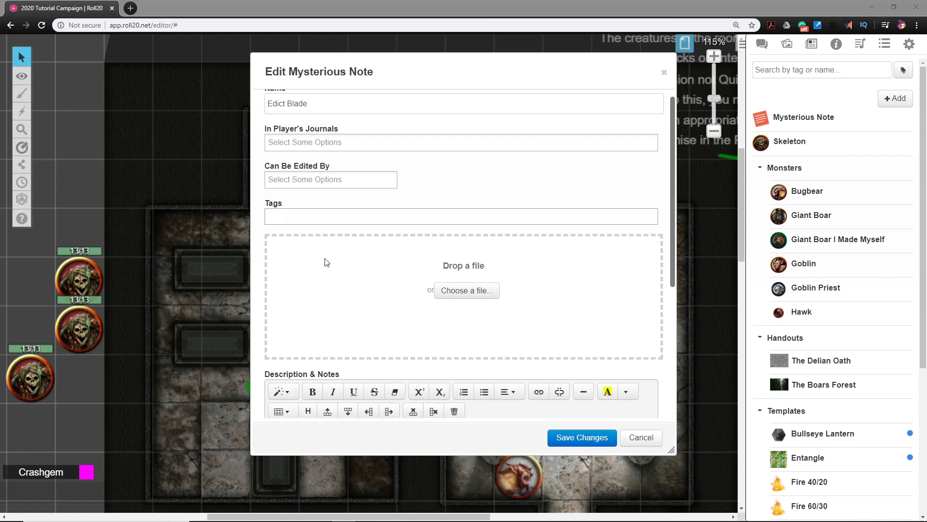
pyautogui.click(299, 206)
pyautogui.write('The sword is ‘the Edict Blade’. It is a +1 longsword, +2 vs. goblinoids.')
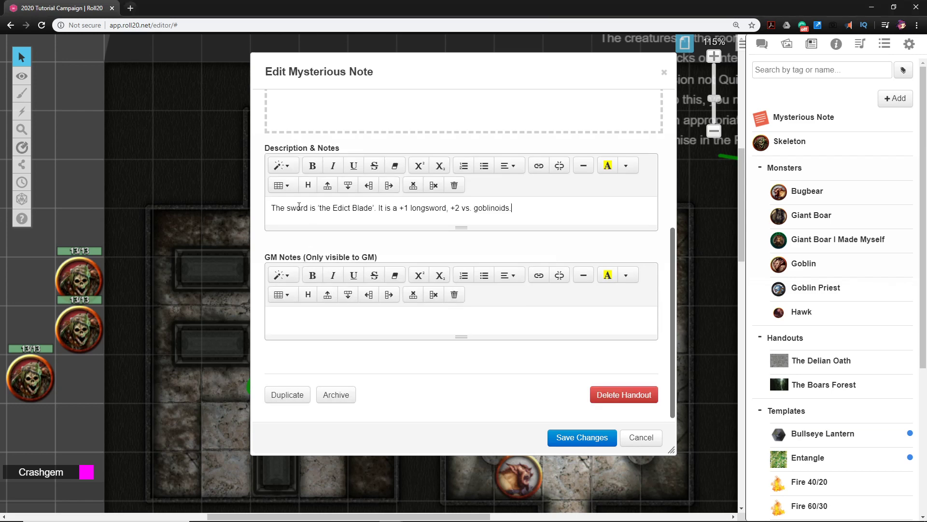
# Search the art library's tokens for "sword" and use talon_sword.jpg as the handout's image
pyautogui.scroll(4, 404, 258)
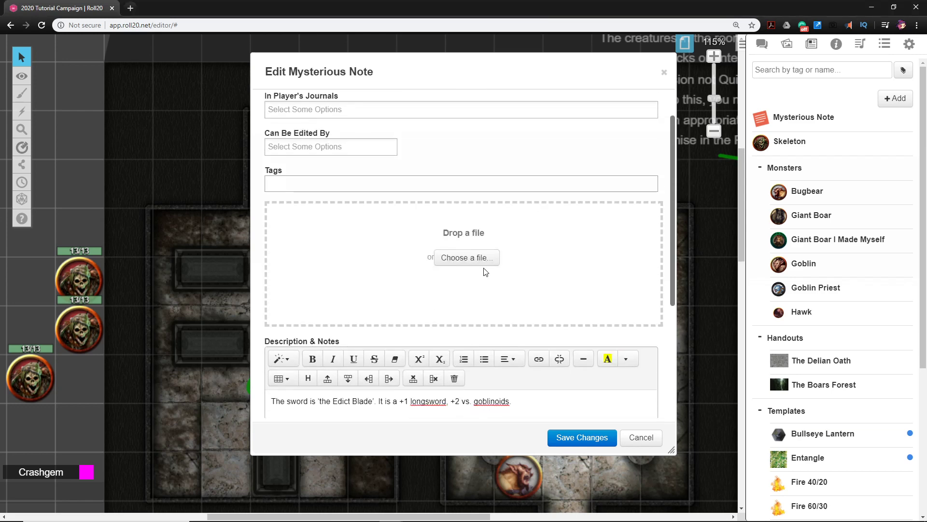
pyautogui.click(787, 43)
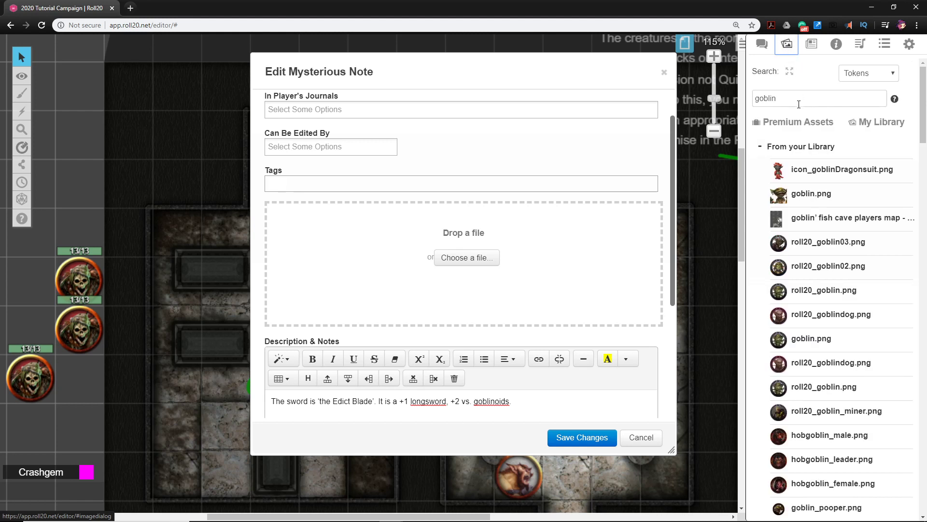
pyautogui.doubleClick(757, 90)
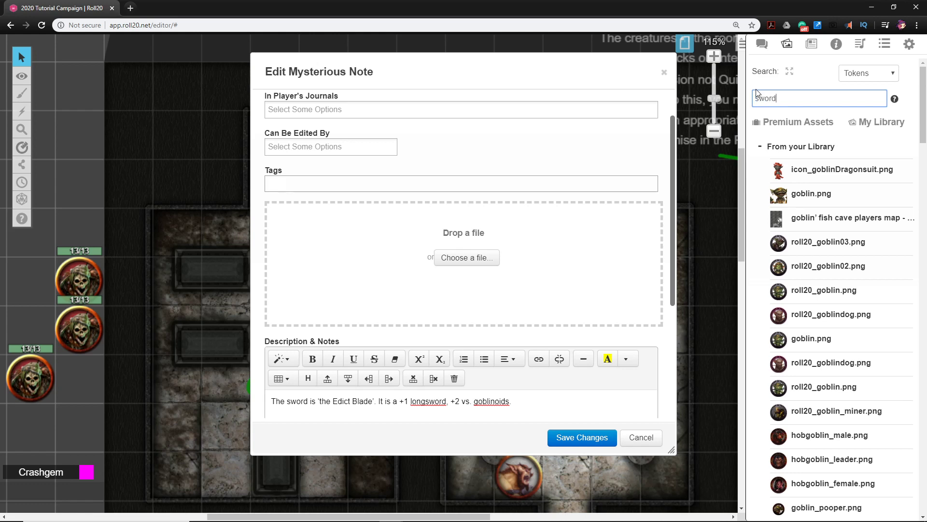
pyautogui.press('Return')
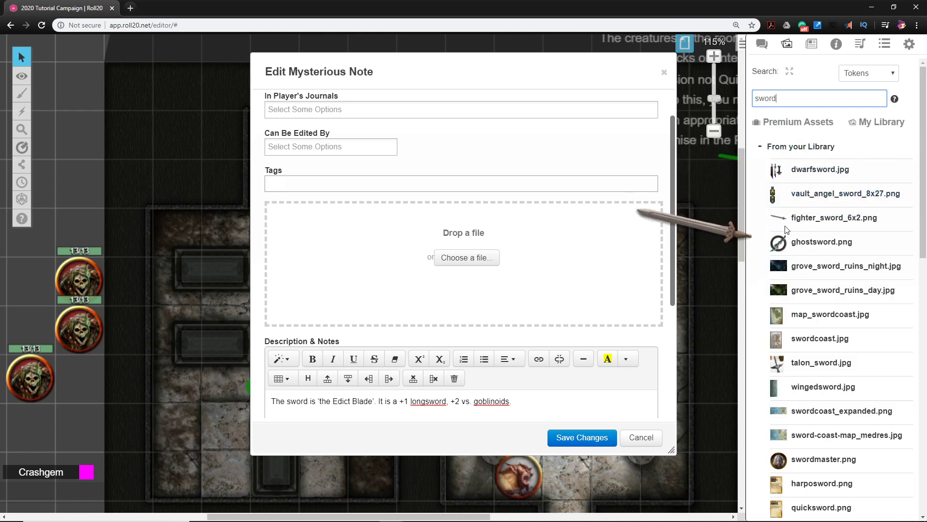
pyautogui.scroll(-10, 786, 241)
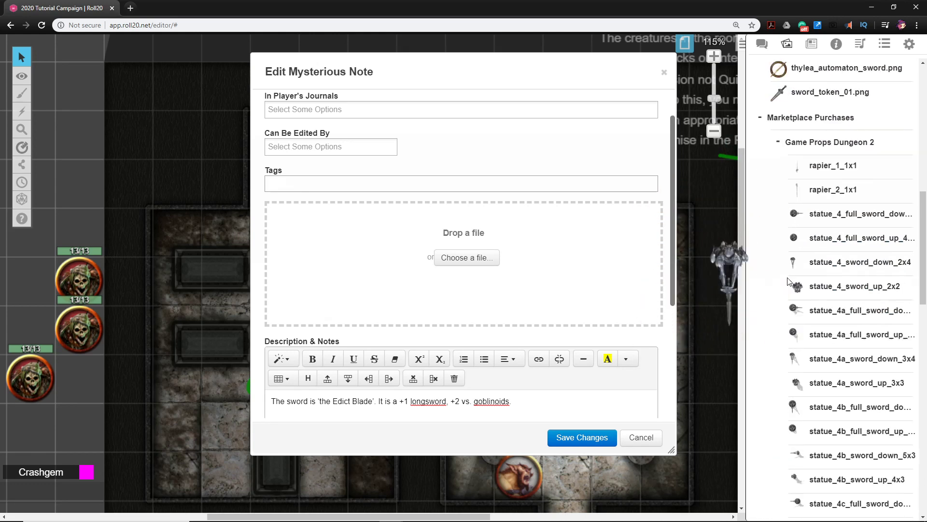
pyautogui.scroll(-15, 788, 282)
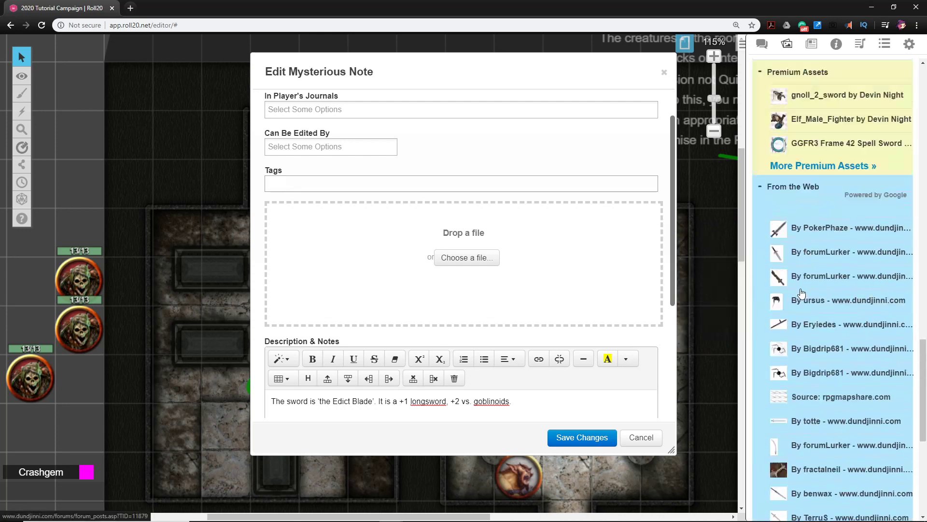
pyautogui.scroll(20, 802, 292)
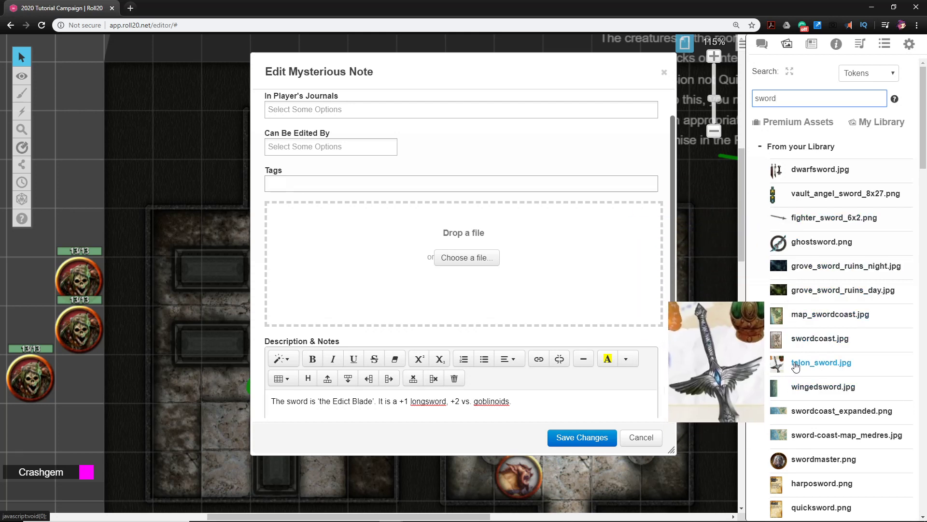
pyautogui.moveTo(821, 367); pyautogui.dragTo(409, 253)
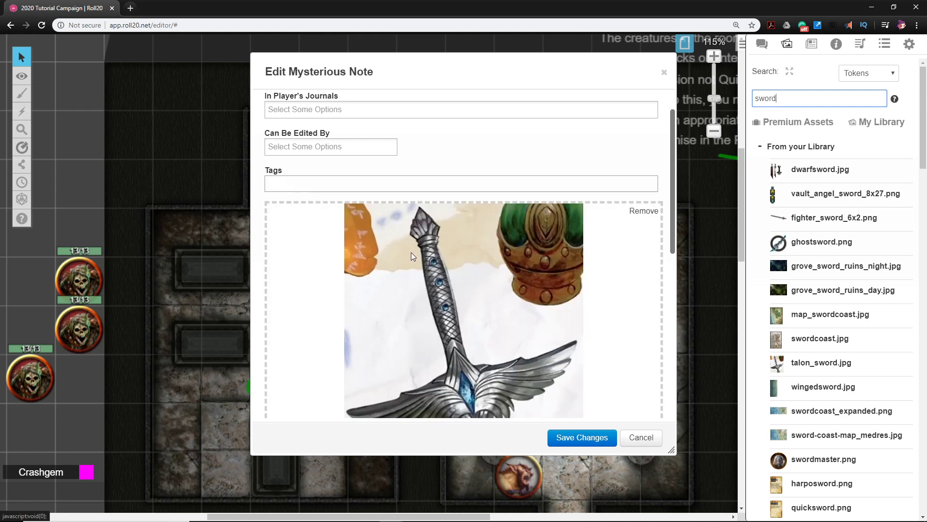
# Check the handout's name, image and description, save its changes, and close the finished Edict Blade handout
pyautogui.scroll(-3, 520, 290)
pyautogui.scroll(5, 517, 293)
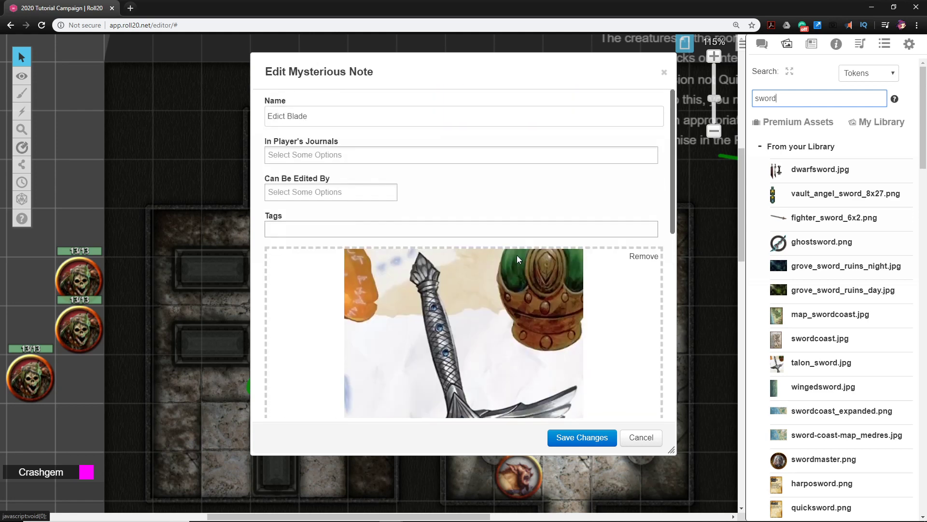
pyautogui.scroll(-9, 315, 157)
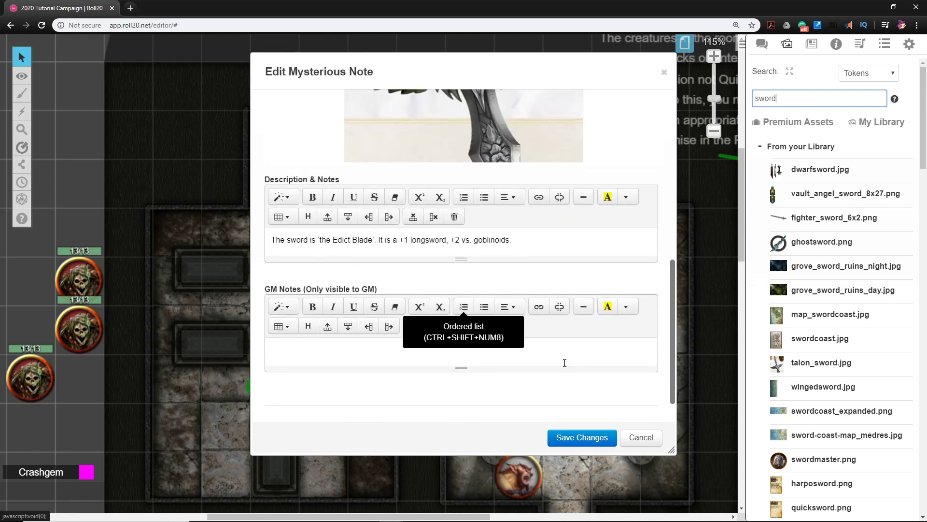
pyautogui.click(575, 439)
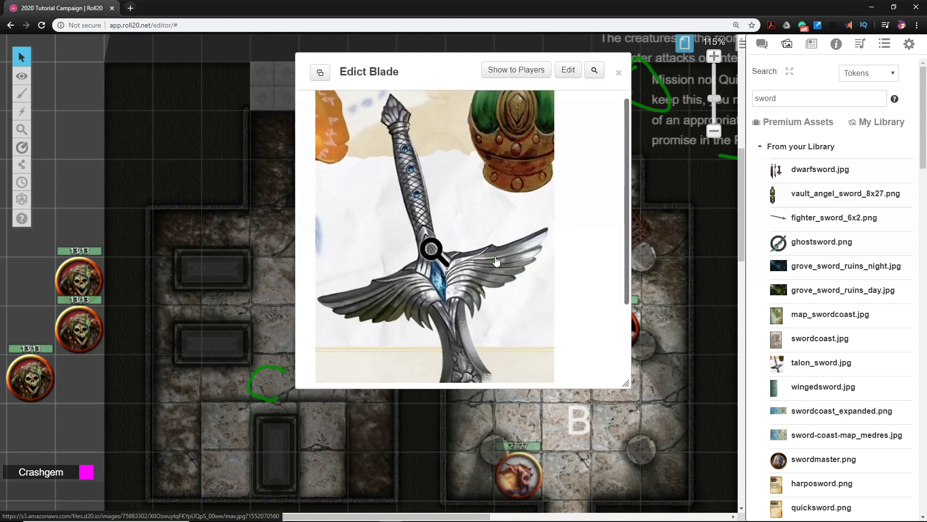
pyautogui.scroll(-2, 500, 266)
pyautogui.scroll(2, 499, 267)
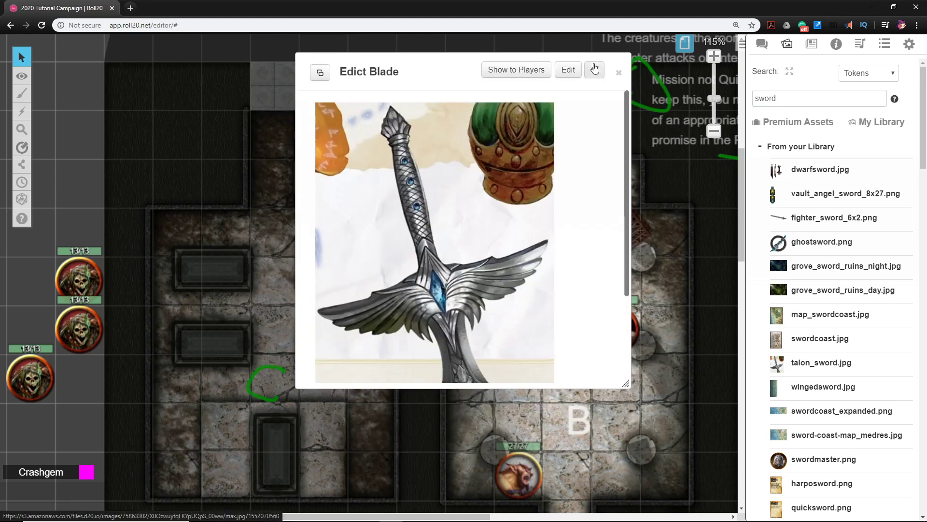
pyautogui.click(620, 74)
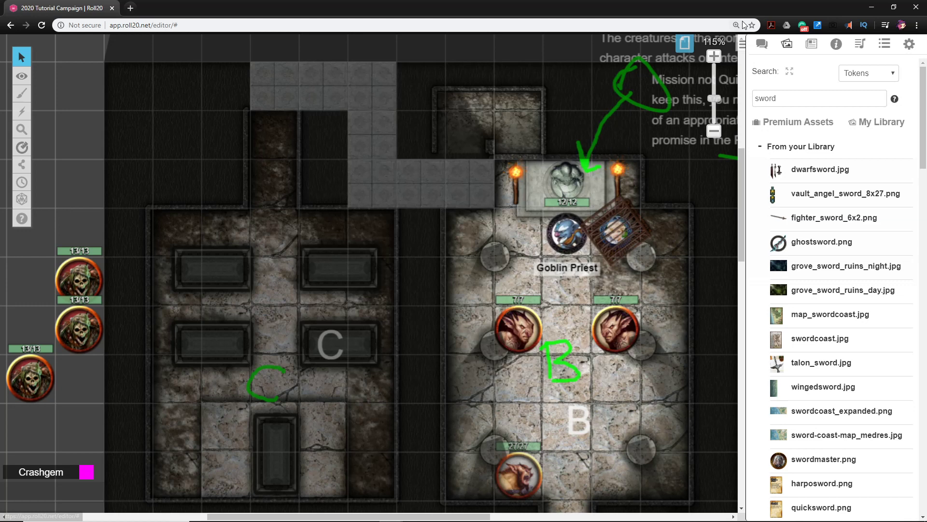
# File the Edict Blade handout in the journal's Handouts folder
pyautogui.click(811, 44)
pyautogui.moveTo(759, 117); pyautogui.dragTo(801, 346)
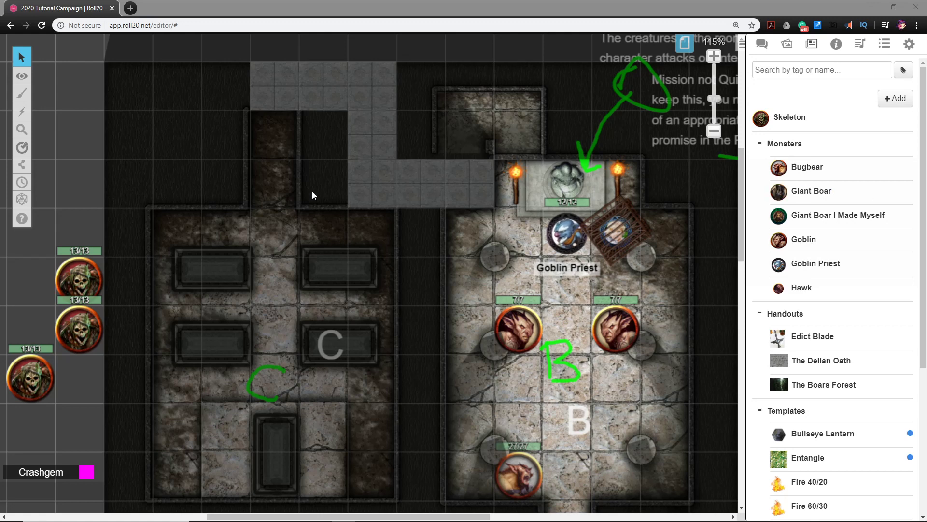
# Paste the room description starting "A shining sword rests on a weapon stand" as GM Info Overlay text above and beside room C
pyautogui.moveTo(311, 190); pyautogui.dragTo(385, 178)
pyautogui.scroll(-4, 540, 248)
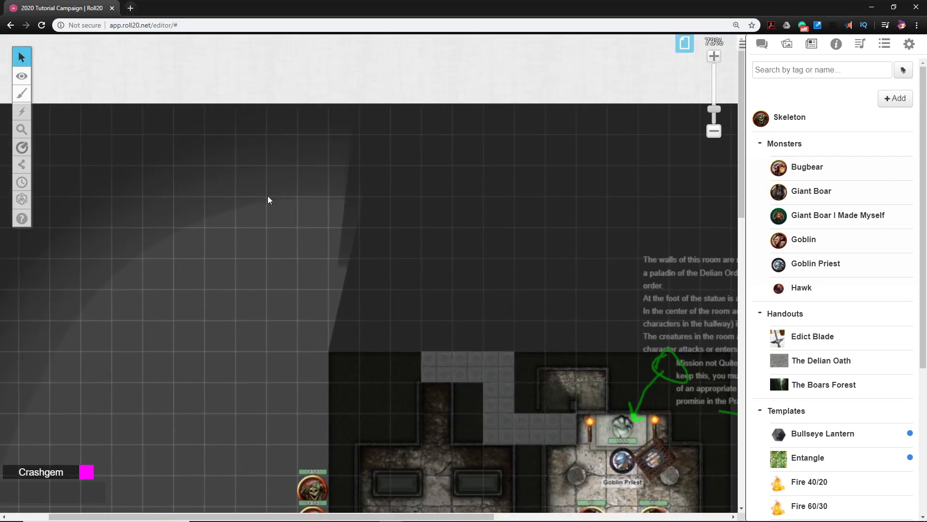
pyautogui.moveTo(23, 156)
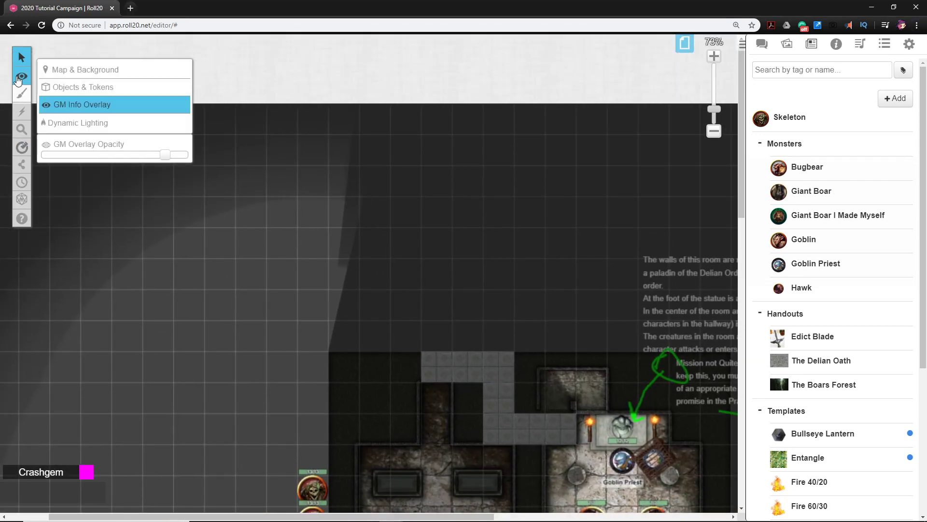
pyautogui.moveTo(23, 76)
pyautogui.moveTo(26, 98)
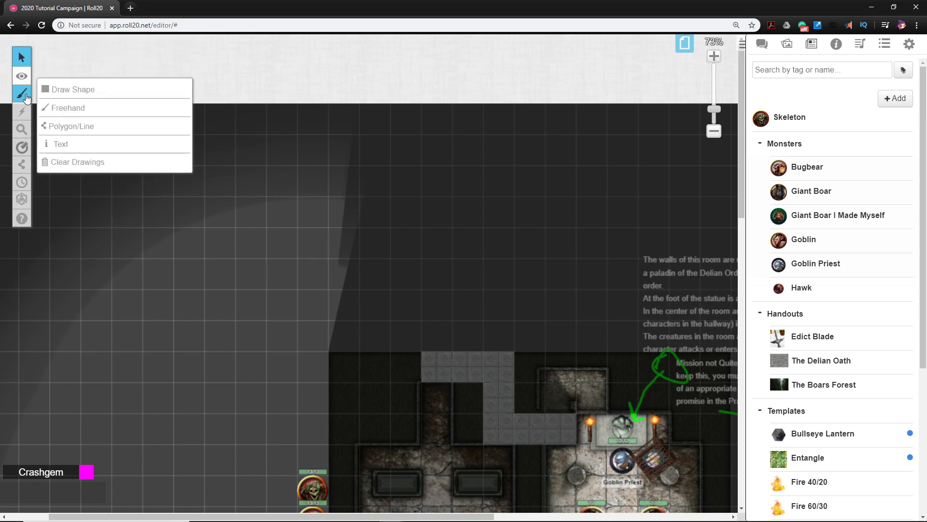
pyautogui.click(72, 146)
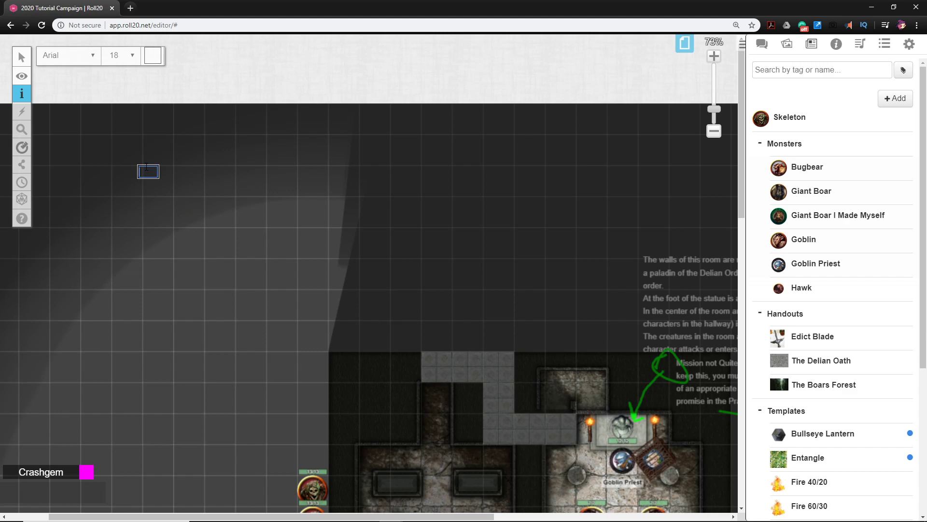
pyautogui.write('A shining sword rests on a weapon stand in the center of the room. Five stone sarcophagae are arranged around the room. The sarcophagae are ornately carved with scenes of the victories of the Delian Order. Any character that swore an oath to the Delian Order will recognize this room as a holy place and will understand that plundering the room is an act of desecration. They will also understand that they are free to take the sword, but nothing else. If a character who has not sworn the oath takes the sword, or if any character attempts to open one of the sarcophagae or take other items, three skeletons emerge from random sarcophagae and attack the party. Treasure. The sword is ‘the Edict Blade’. It is a +1 longsword, +2 vs. goblinoids. • Each sarcophagus holds 3d20 gp worth of precious stones and offerings. • Each skeleton wears a gold circlet on its head bearing the sigil of the Delian Order worth 30 gp. • On the wall is a tapestry worth 45 gp.')
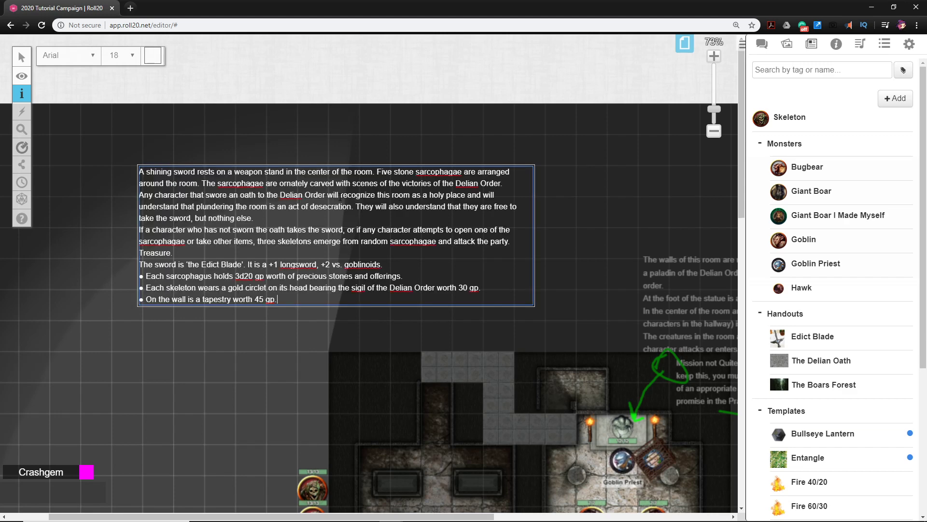
pyautogui.click(163, 131)
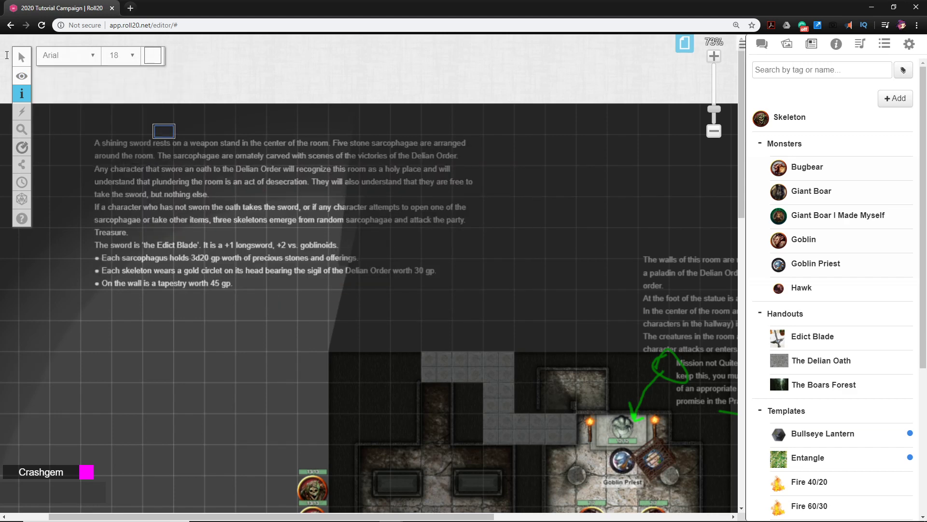
# Move the pasted room C description closer to the map's upper corner and deselect it
pyautogui.click(52, 57)
pyautogui.moveTo(214, 193); pyautogui.dragTo(260, 222)
pyautogui.click(285, 361)
# File the Skeleton character in the journal's Monsters folder
pyautogui.moveTo(486, 492); pyautogui.dragTo(356, 300)
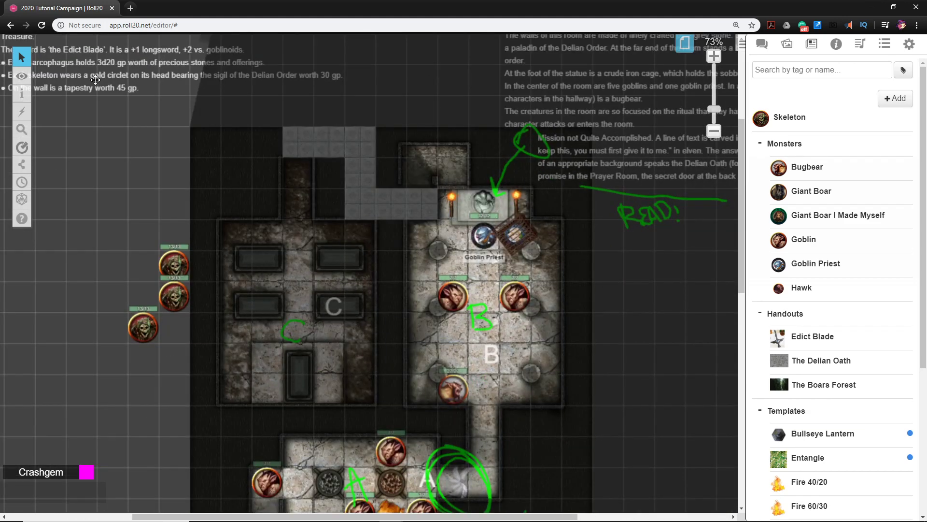
pyautogui.moveTo(204, 187); pyautogui.dragTo(259, 271)
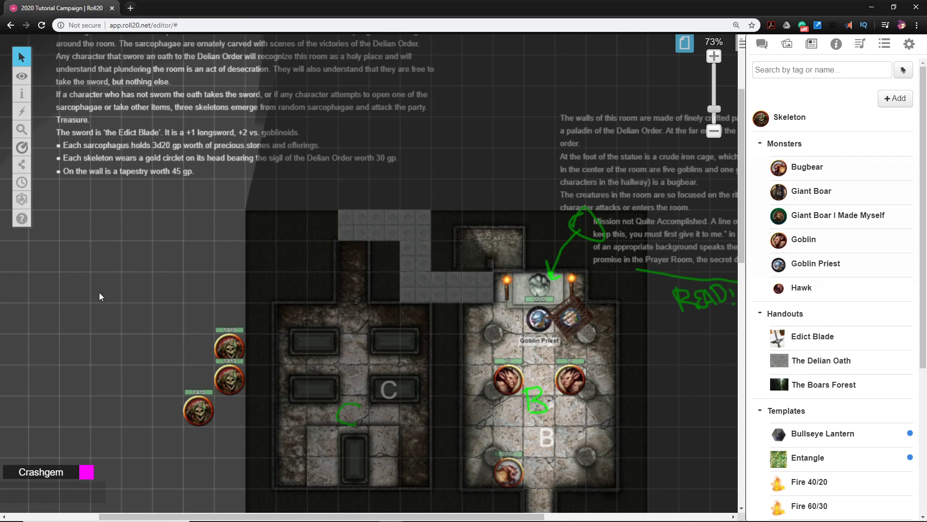
pyautogui.moveTo(449, 305); pyautogui.dragTo(339, 258)
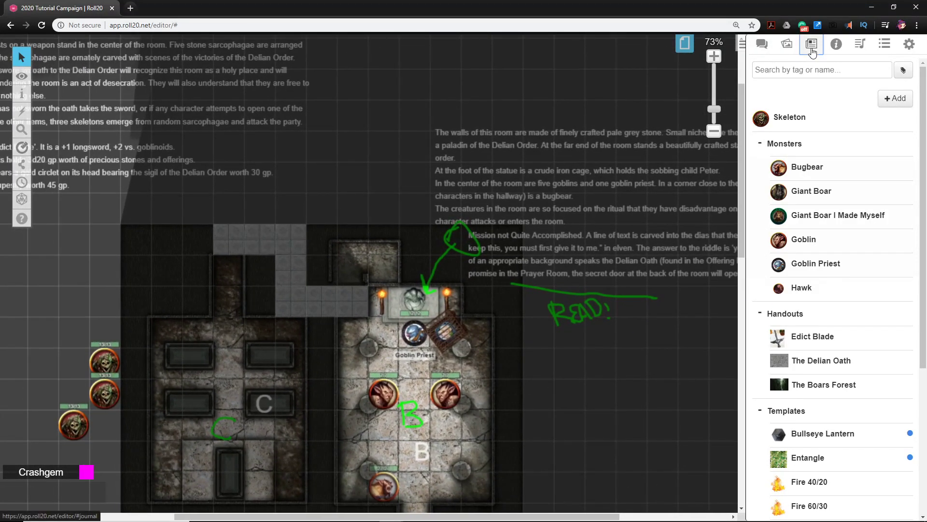
pyautogui.click(786, 43)
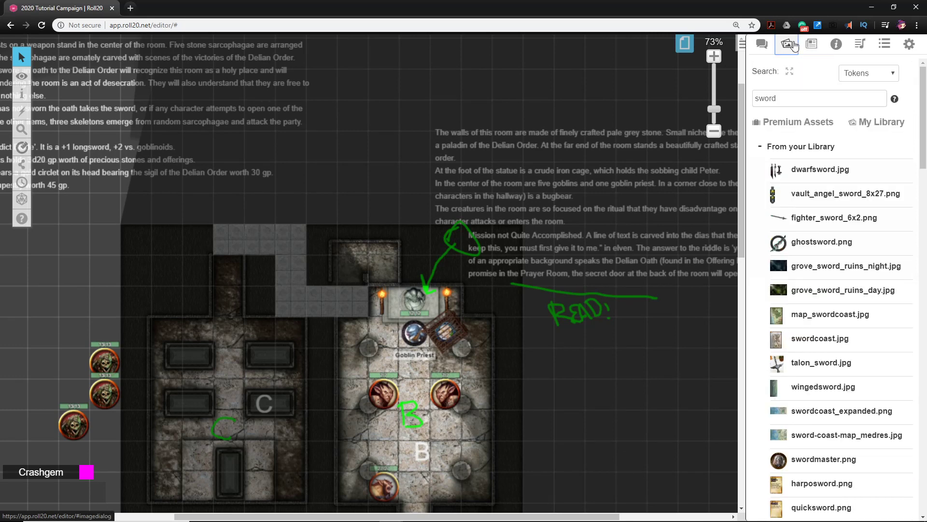
pyautogui.click(811, 45)
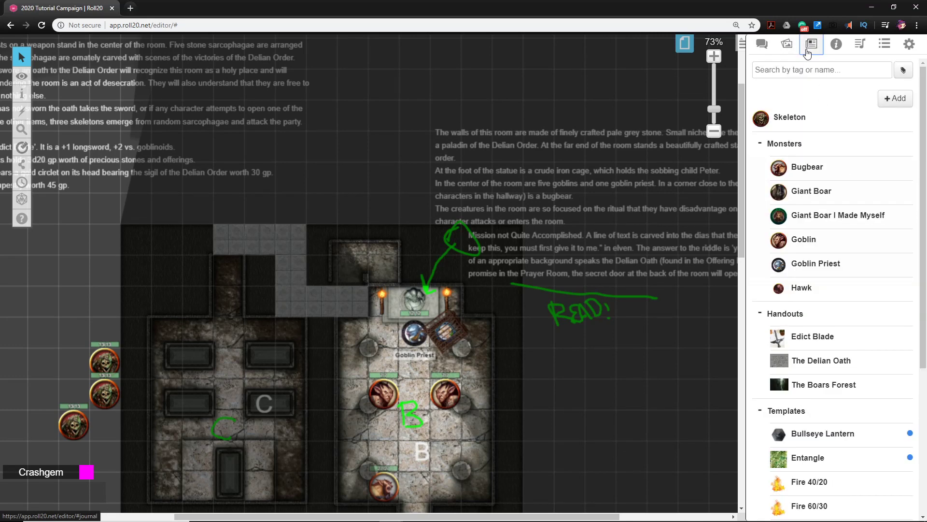
pyautogui.moveTo(763, 120); pyautogui.dragTo(816, 294)
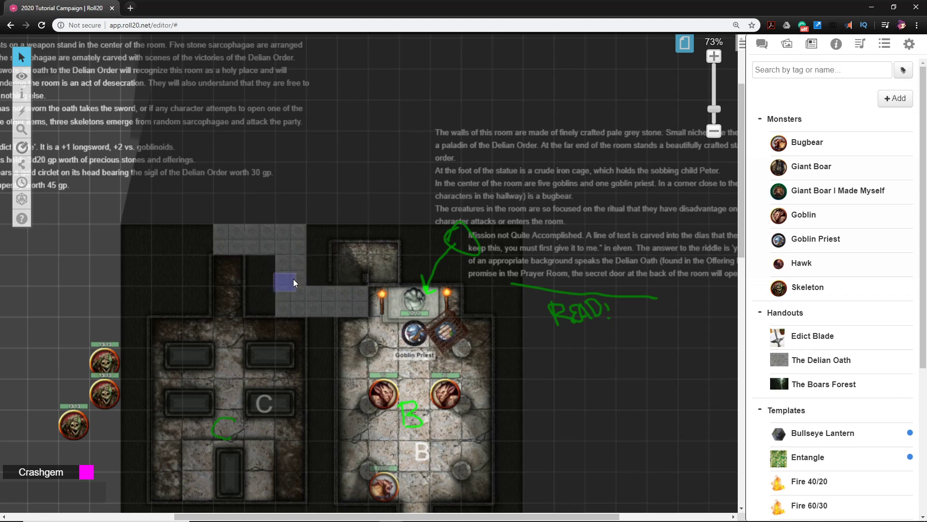
# Place the tokens of both player characters from the Characters folder on the stair landing below room A
pyautogui.scroll(-5, 299, 223)
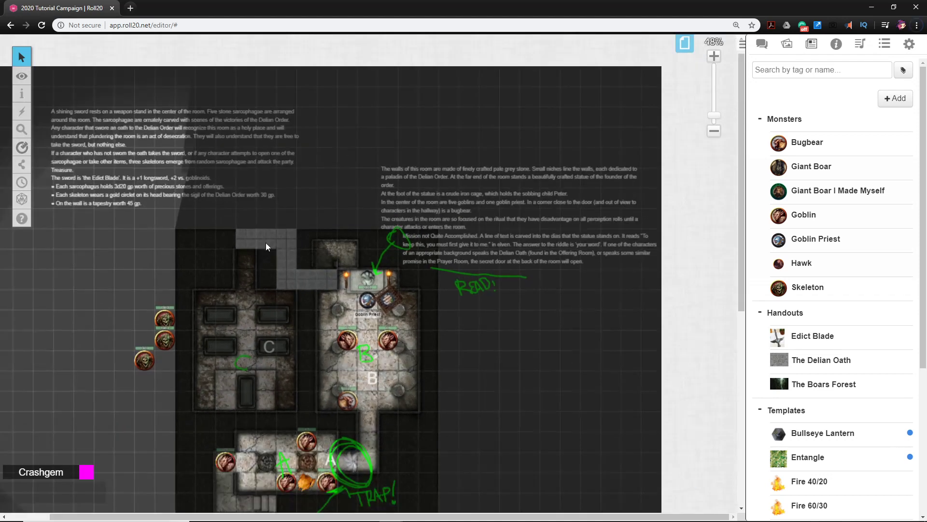
pyautogui.moveTo(263, 370); pyautogui.dragTo(258, 265)
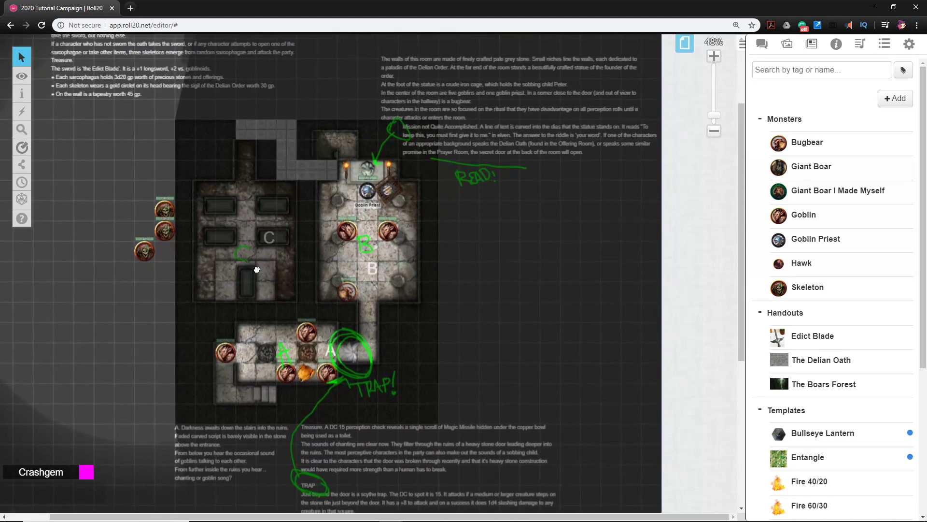
pyautogui.scroll(5, 259, 265)
pyautogui.moveTo(357, 263); pyautogui.dragTo(388, 206)
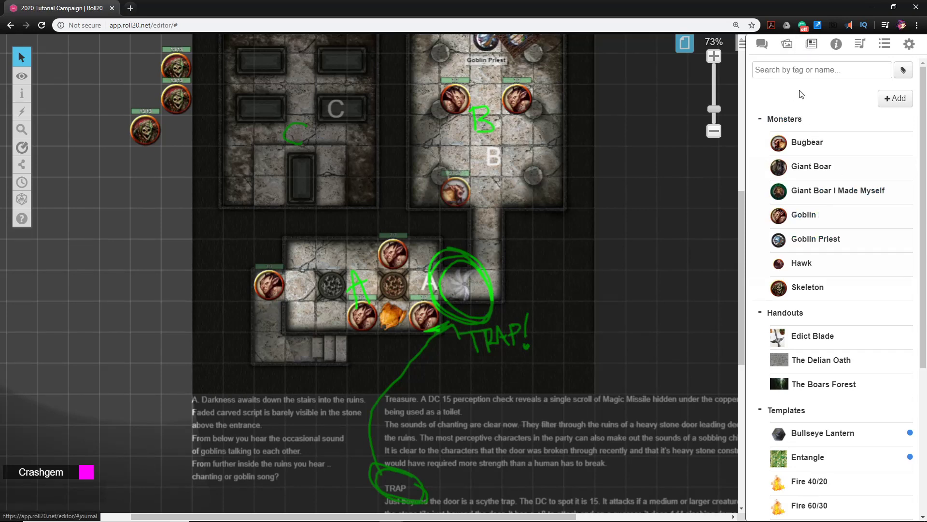
pyautogui.scroll(-5, 806, 203)
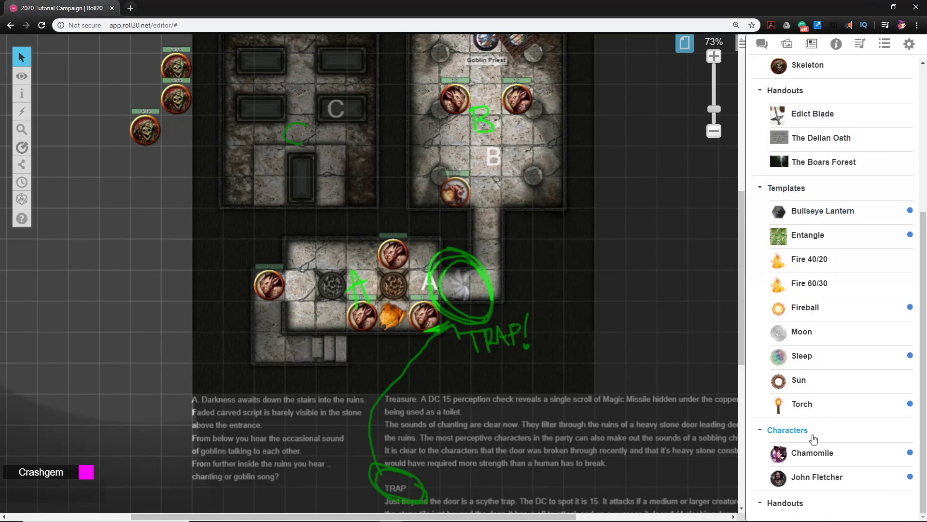
pyautogui.moveTo(816, 453); pyautogui.dragTo(338, 360)
pyautogui.moveTo(811, 483); pyautogui.dragTo(321, 352)
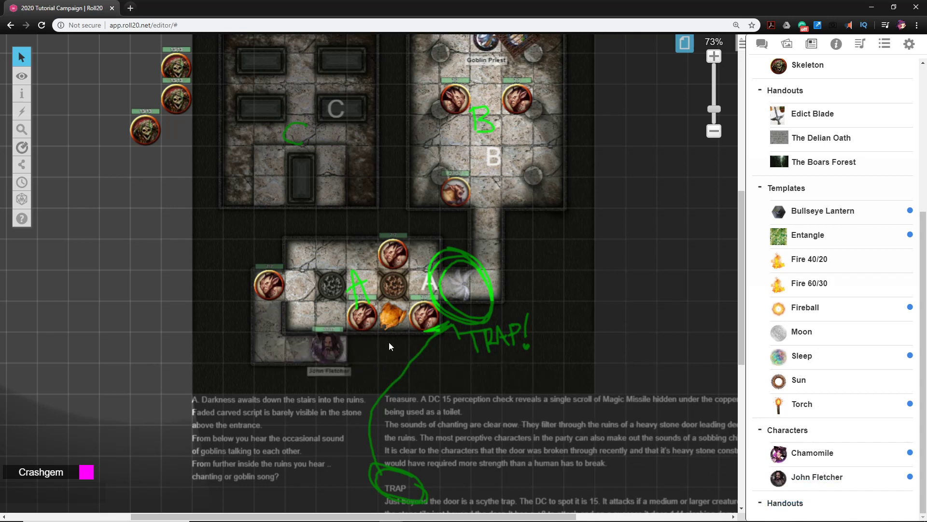
# Check the dungeon from the line of sight of the player character token on the stair landing
pyautogui.click(333, 344)
pyautogui.hotkey('ctrl', 'l')
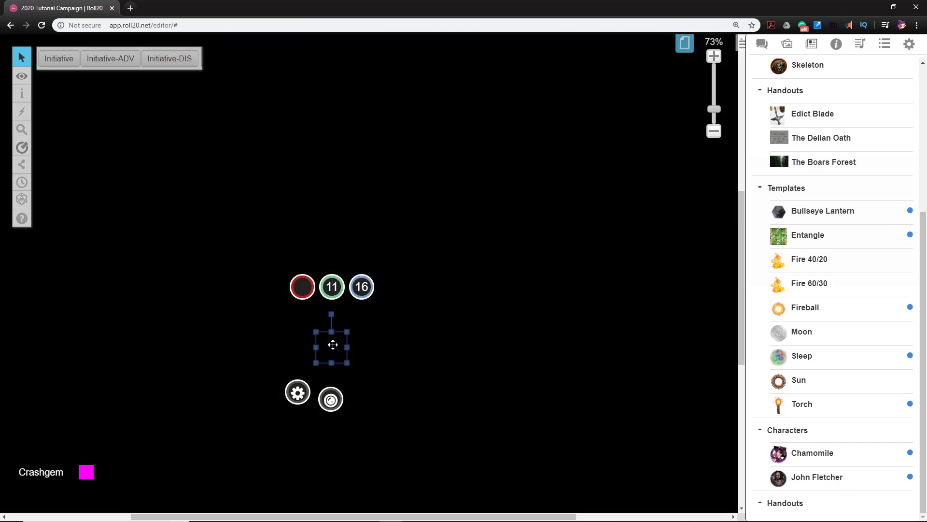
pyautogui.click(371, 349)
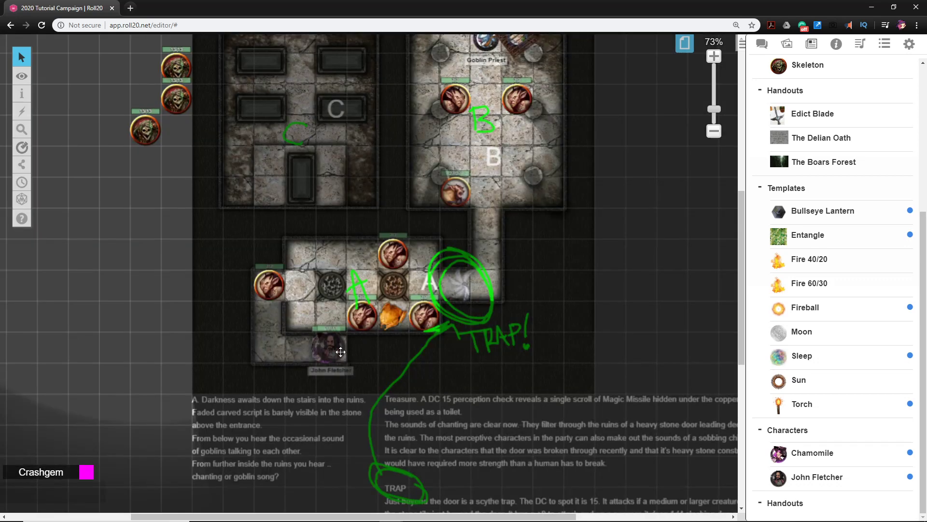
pyautogui.click(336, 353)
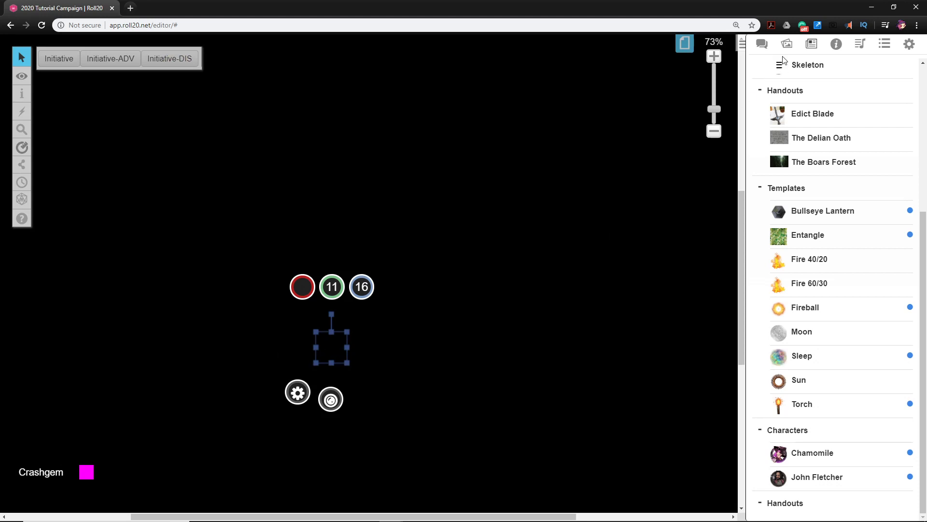
# Place a Torch from the Templates folder on top of the player character tokens on the stair landing
pyautogui.click(810, 47)
pyautogui.scroll(5, 826, 222)
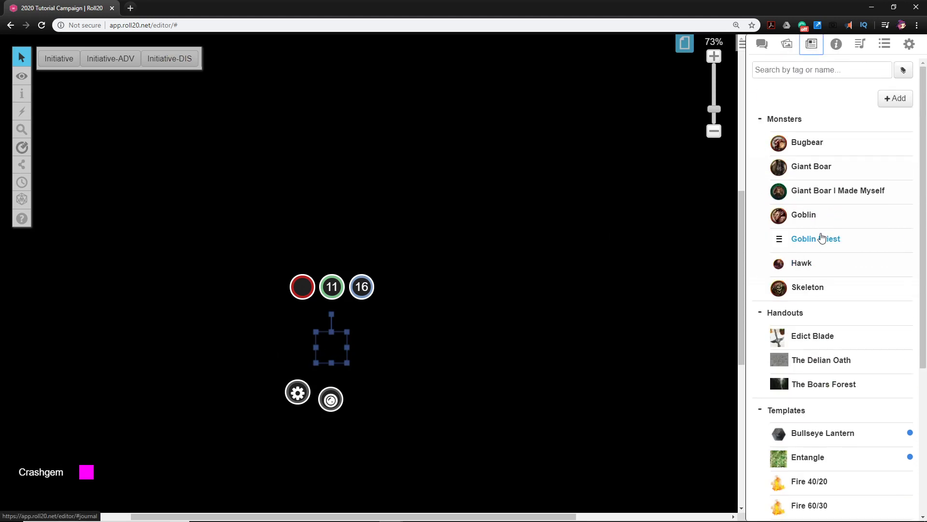
pyautogui.scroll(-5, 824, 237)
pyautogui.moveTo(790, 409); pyautogui.dragTo(335, 351)
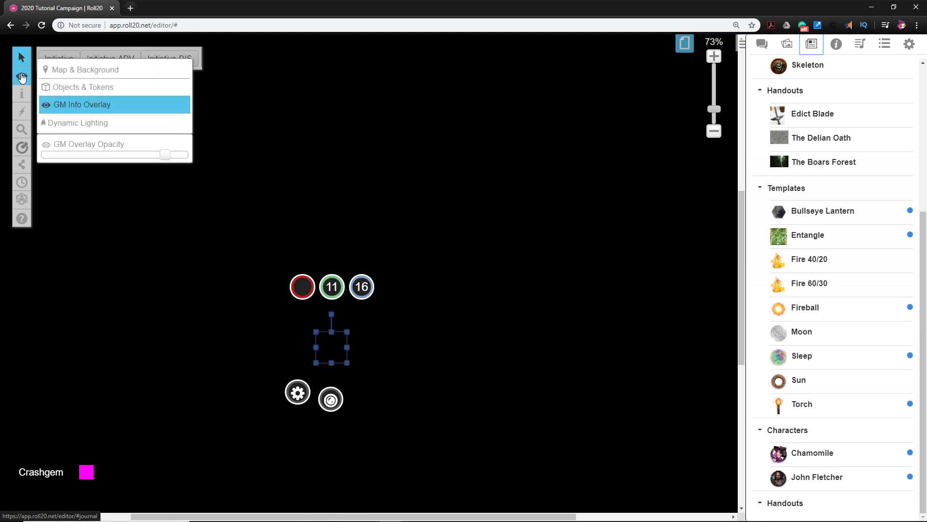
pyautogui.click(365, 357)
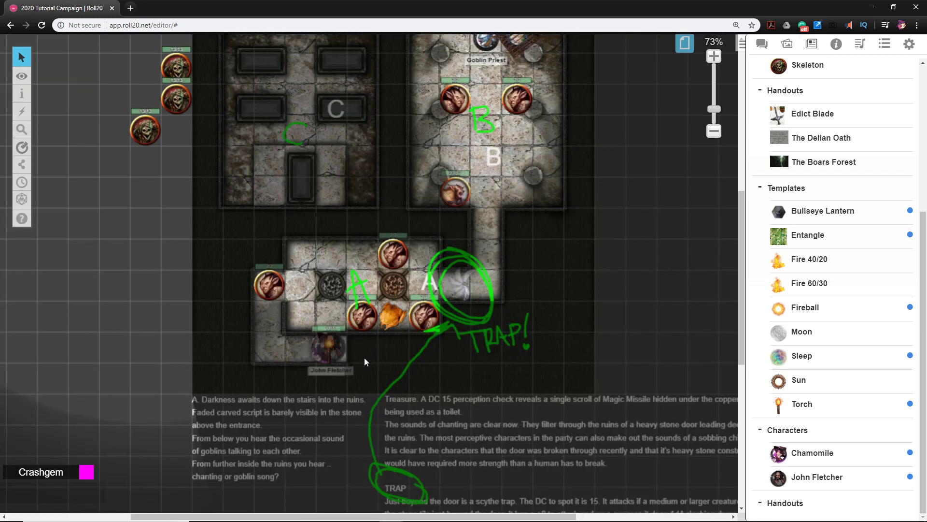
pyautogui.click(312, 341)
pyautogui.rightClick(331, 348)
pyautogui.moveTo(358, 337)
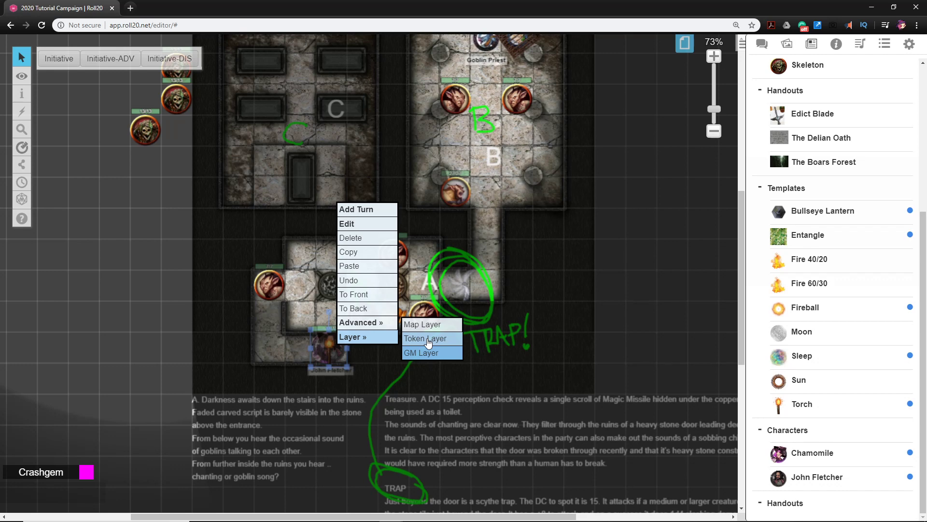
pyautogui.moveTo(22, 83)
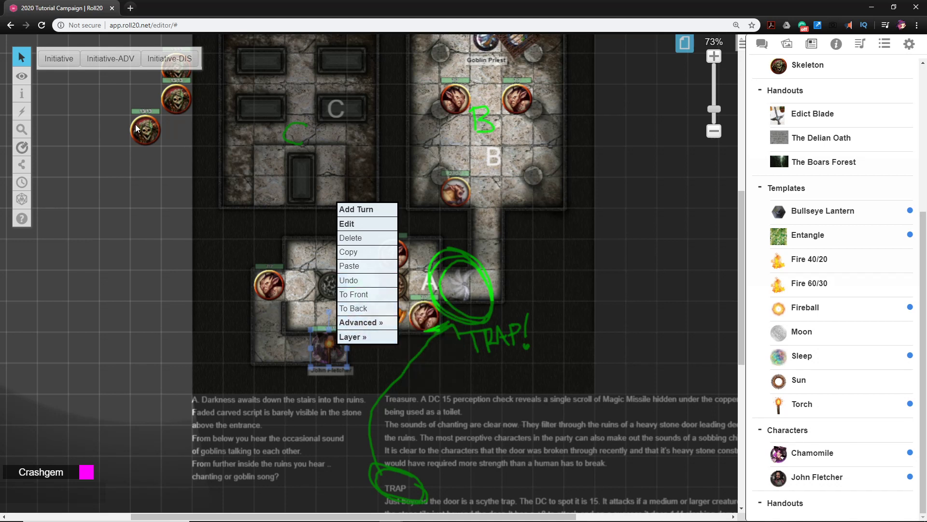
pyautogui.moveTo(20, 58)
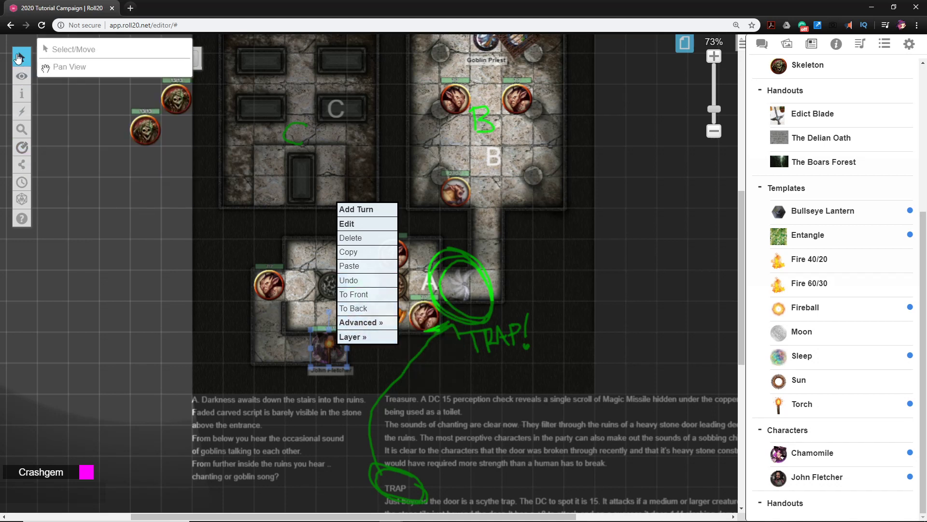
pyautogui.click(66, 54)
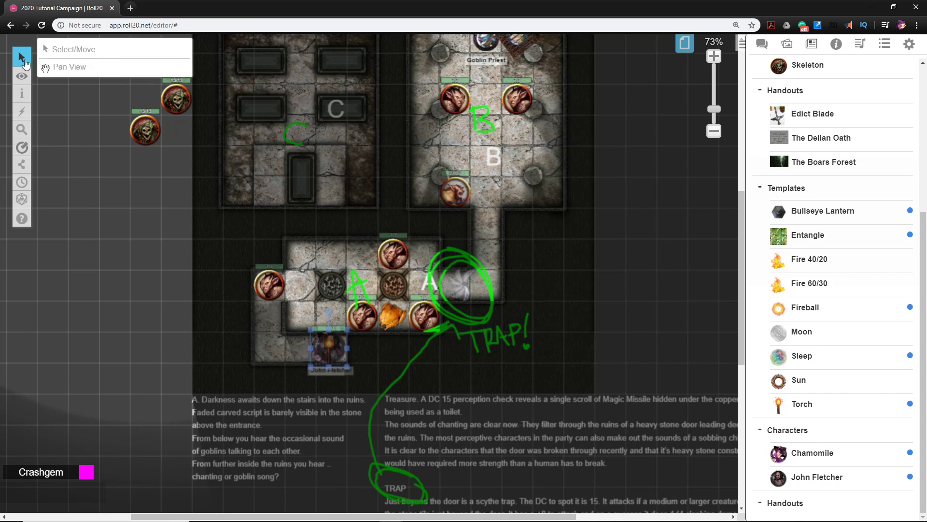
pyautogui.moveTo(25, 48)
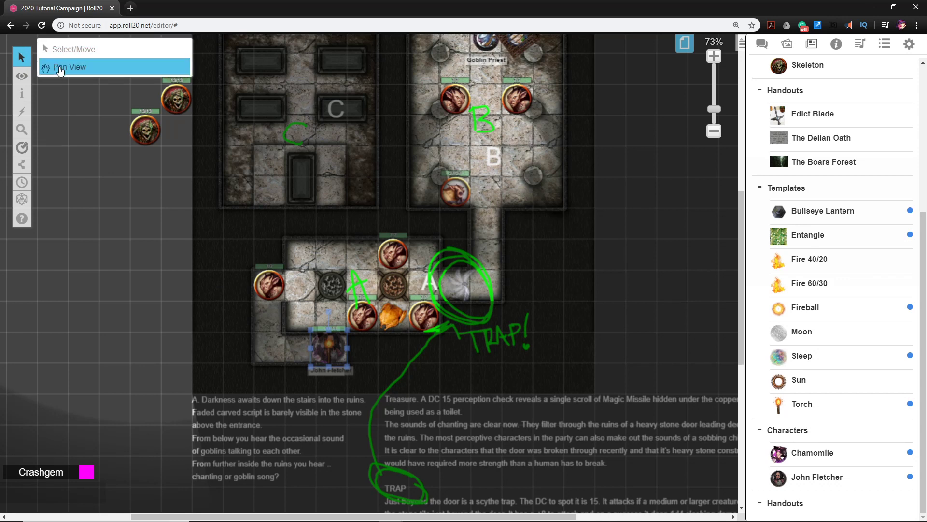
pyautogui.moveTo(23, 148)
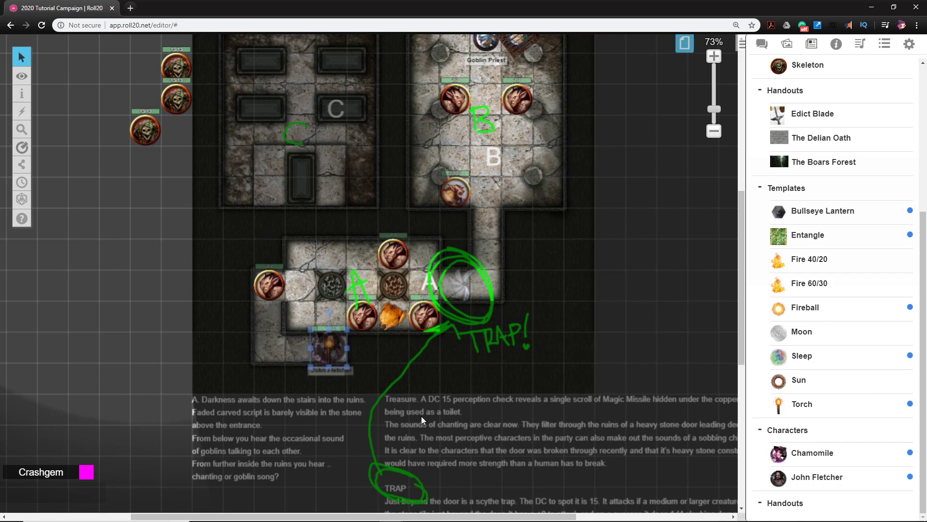
# Move the stacked player character and torch tokens to the Token Layer and make Objects & Tokens the active layer
pyautogui.click(366, 363)
pyautogui.scroll(3, 377, 347)
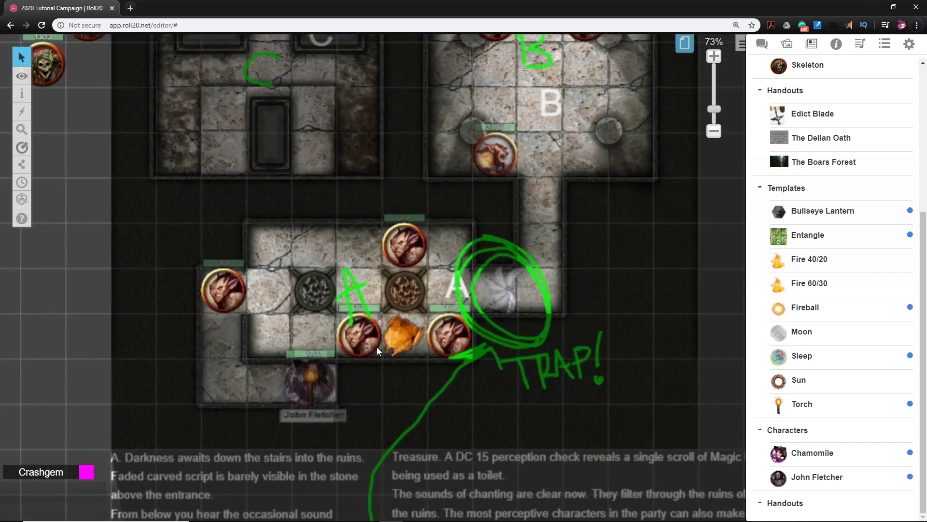
pyautogui.moveTo(392, 364); pyautogui.dragTo(428, 300)
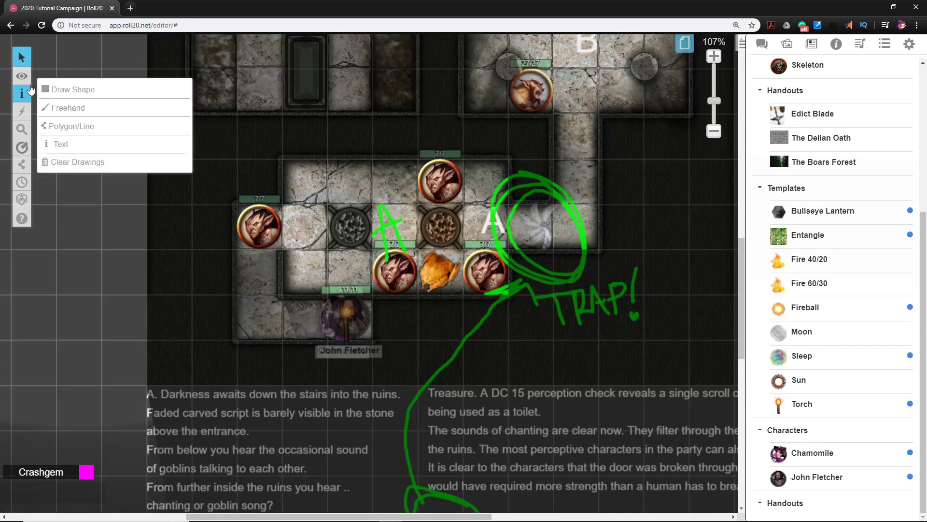
pyautogui.moveTo(402, 366); pyautogui.dragTo(302, 315)
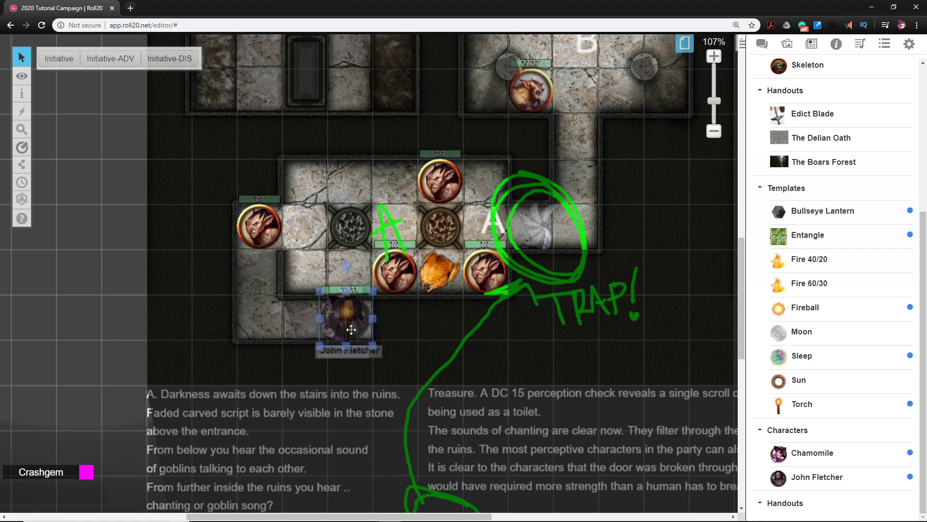
pyautogui.rightClick(351, 329)
pyautogui.moveTo(380, 326)
pyautogui.click(440, 325)
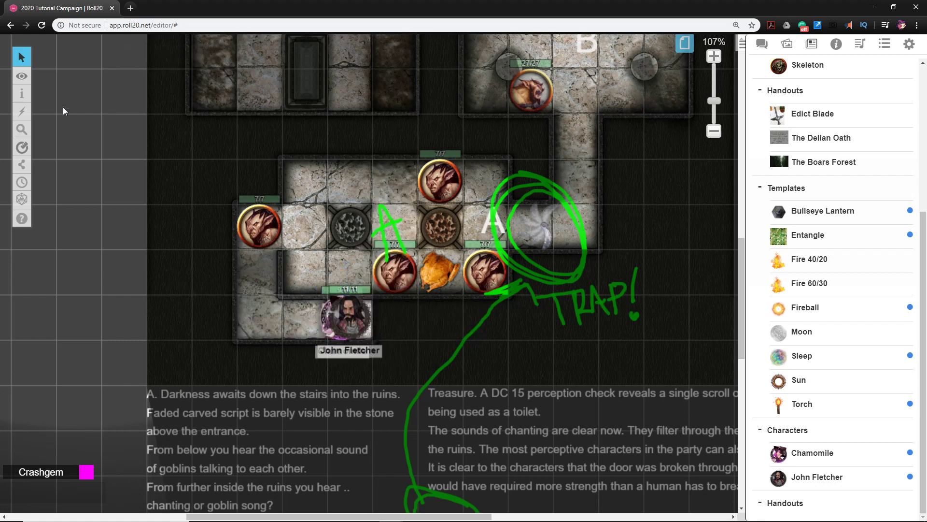
pyautogui.click(56, 89)
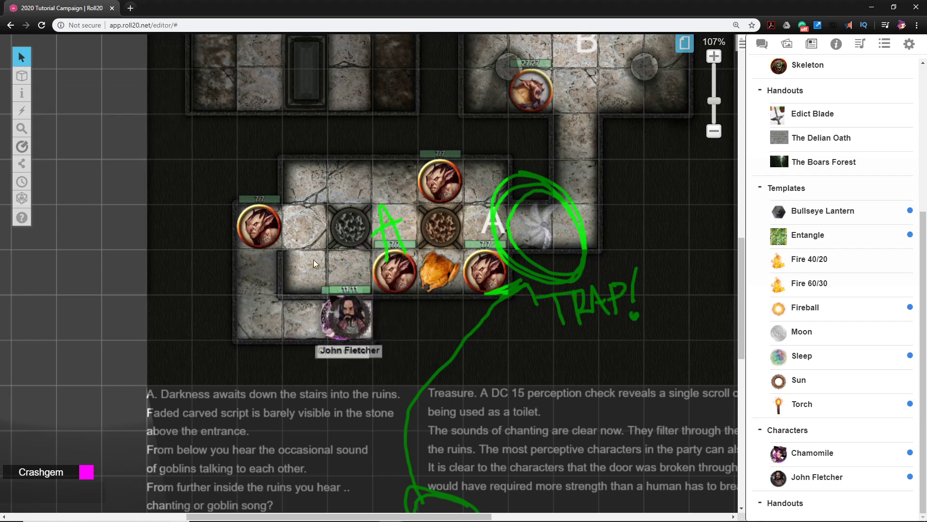
# Enter the bearded player character's line-of-sight view and move that token and the torch to the corner square of the stair landing
pyautogui.click(343, 324)
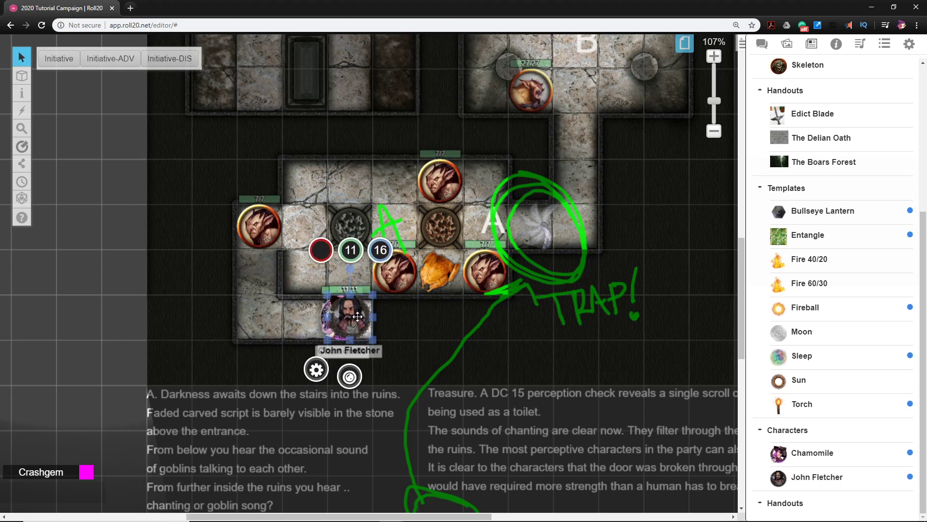
pyautogui.hotkey('ctrl', 'l')
pyautogui.moveTo(354, 319); pyautogui.dragTo(267, 323)
pyautogui.click(266, 323)
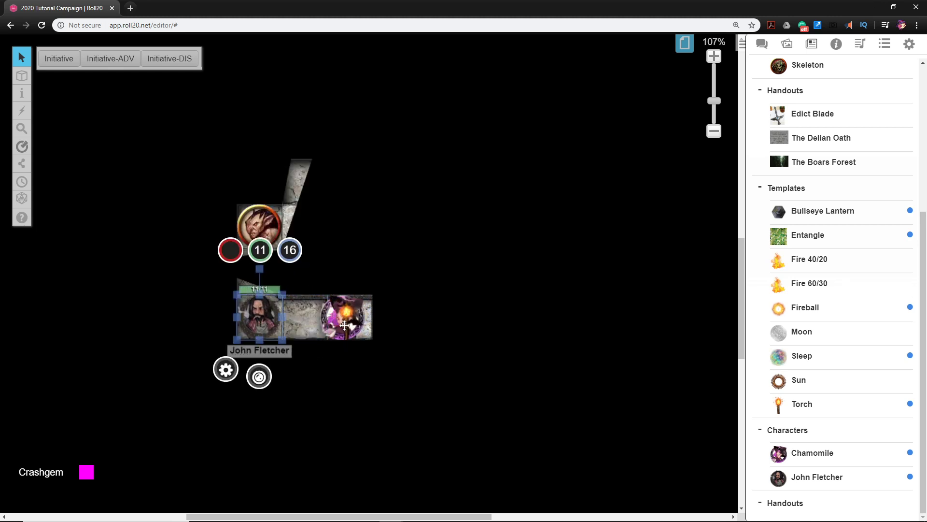
pyautogui.moveTo(347, 326); pyautogui.dragTo(260, 329)
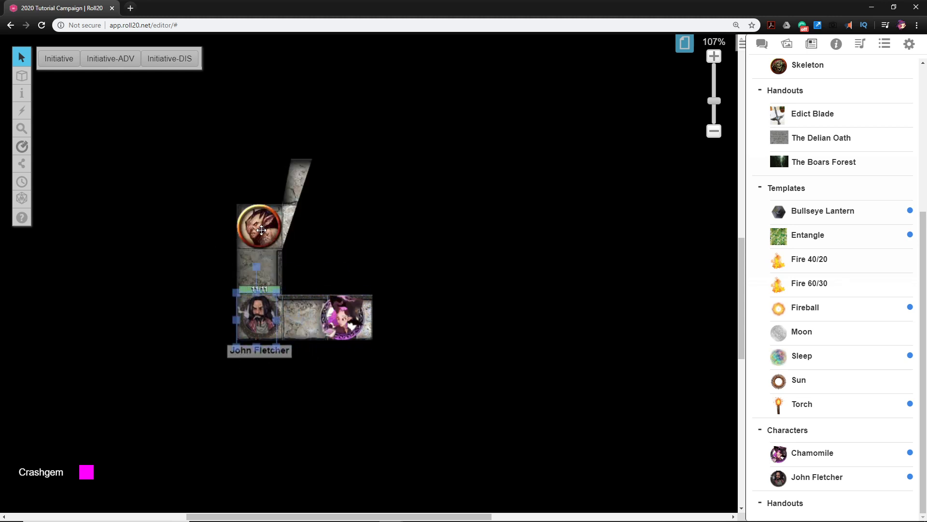
# Move the goblin from the corridor above the landing into room A and place Chamomile's token on the vacated square
pyautogui.moveTo(262, 229); pyautogui.dragTo(430, 228)
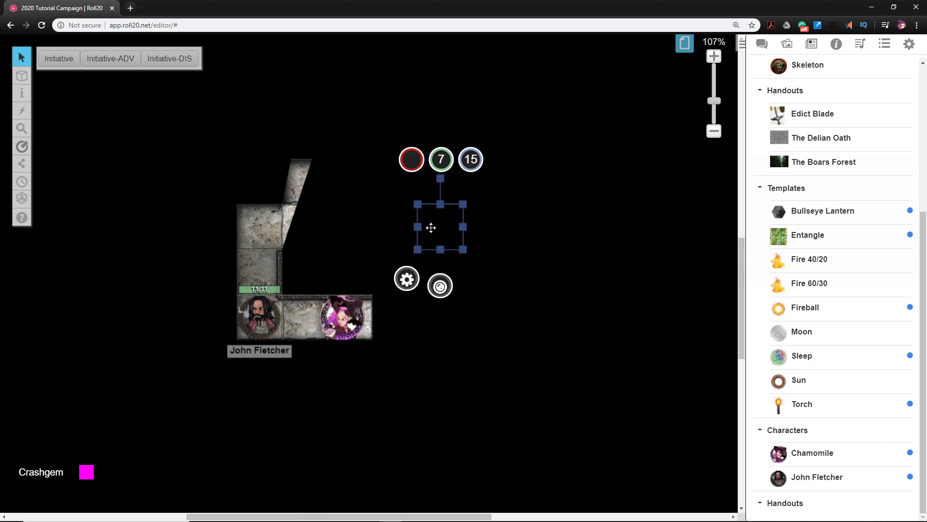
pyautogui.click(361, 391)
pyautogui.click(255, 324)
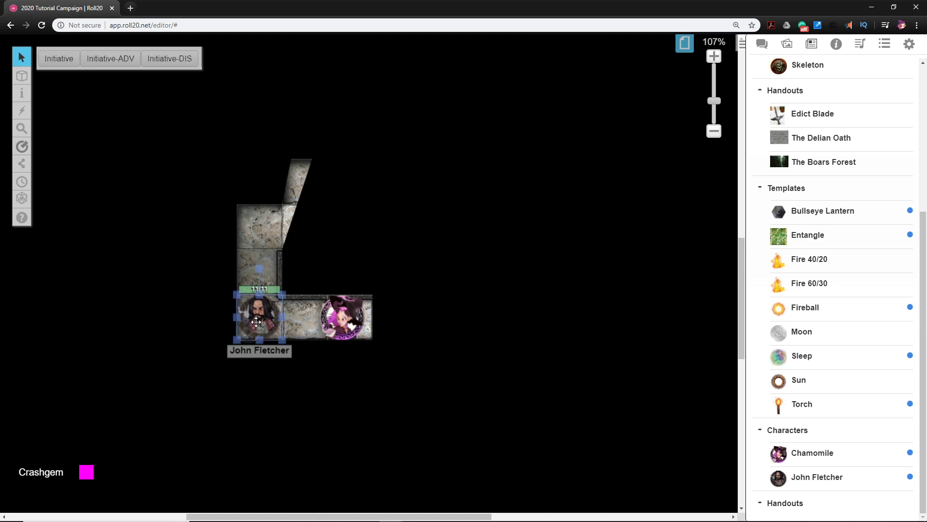
pyautogui.click(365, 321)
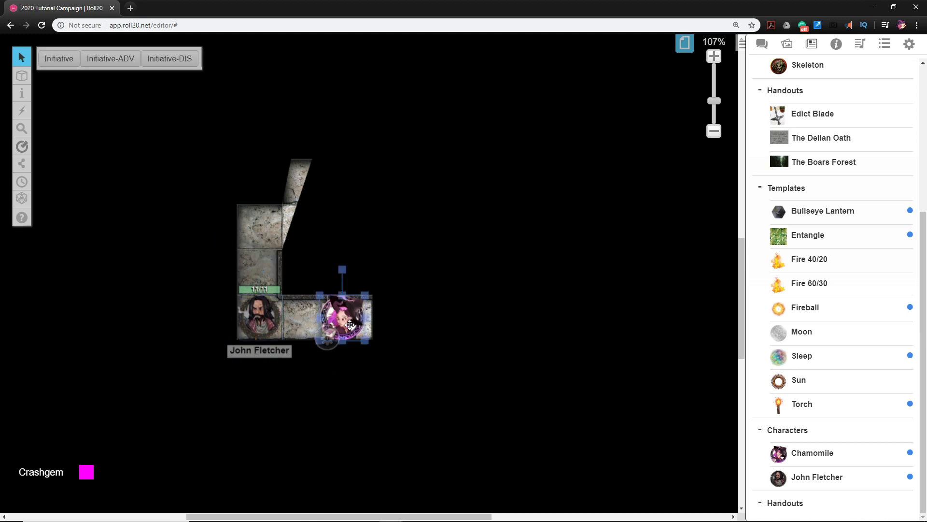
pyautogui.moveTo(365, 321); pyautogui.dragTo(262, 236)
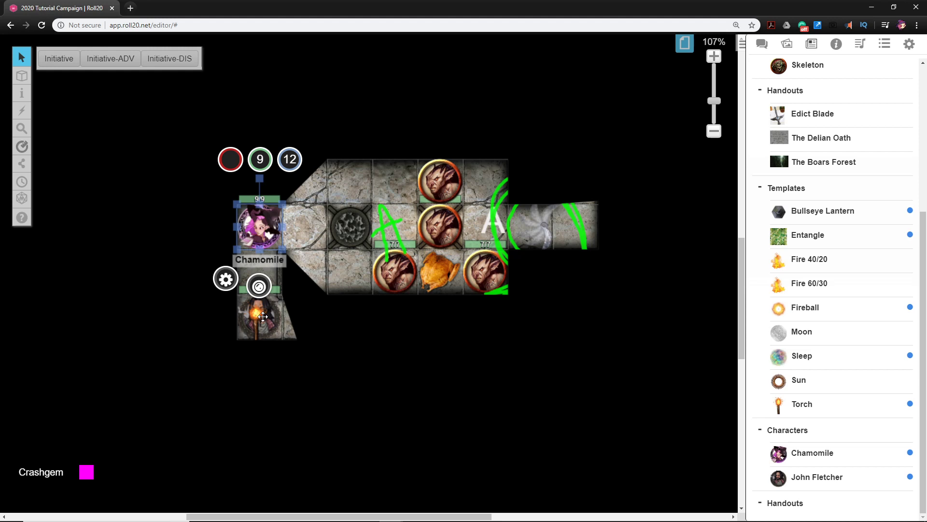
# Move the bearded player character one square up behind Chamomile and leave the torch on the corner square of the landing
pyautogui.moveTo(262, 317); pyautogui.dragTo(298, 227)
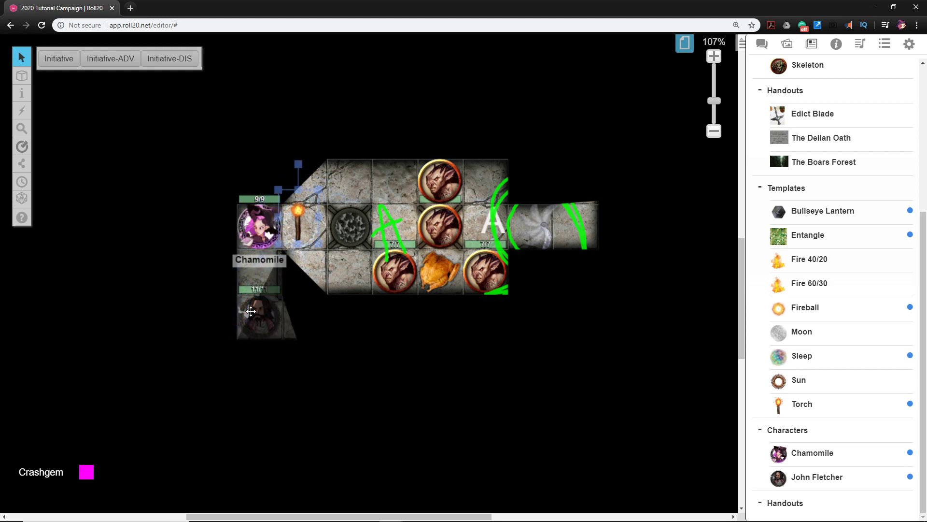
pyautogui.moveTo(256, 320); pyautogui.dragTo(257, 273)
pyautogui.moveTo(294, 226); pyautogui.dragTo(261, 316)
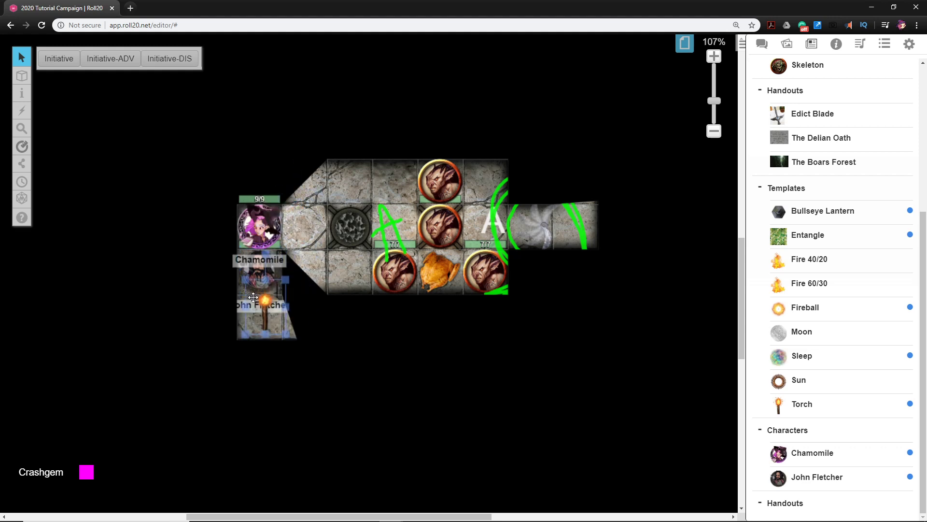
pyautogui.moveTo(252, 279)
pyautogui.mouseDown()
pyautogui.moveTo(270, 229)
pyautogui.moveTo(244, 290)
pyautogui.moveTo(251, 286)
pyautogui.mouseUp()
# Move Chamomile to the upper-left corner of room A, check the room in line-of-sight view, and return to the GM view
pyautogui.moveTo(260, 225); pyautogui.dragTo(305, 181)
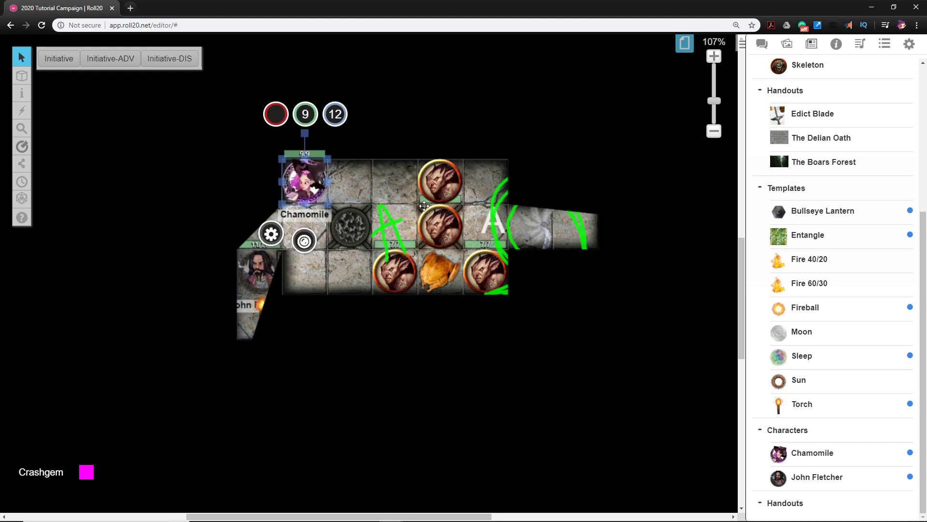
pyautogui.moveTo(559, 302); pyautogui.dragTo(554, 318)
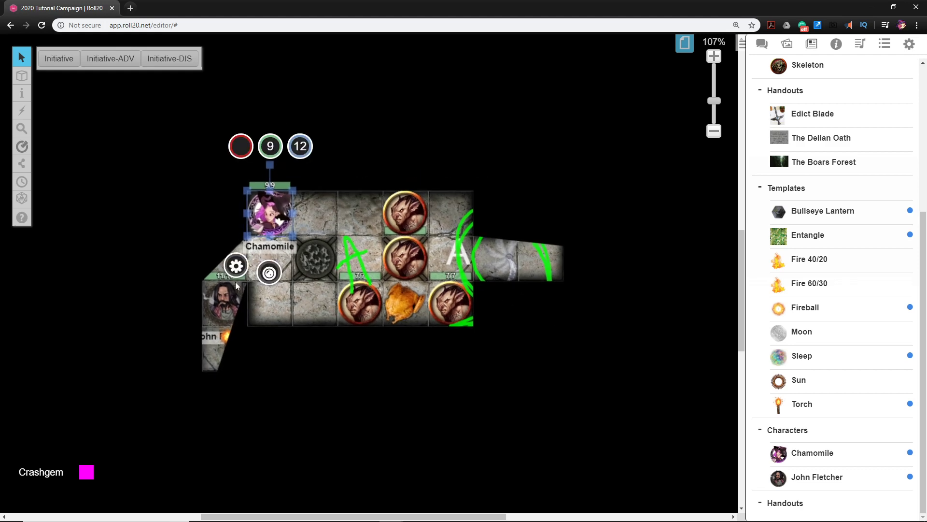
pyautogui.click(515, 263)
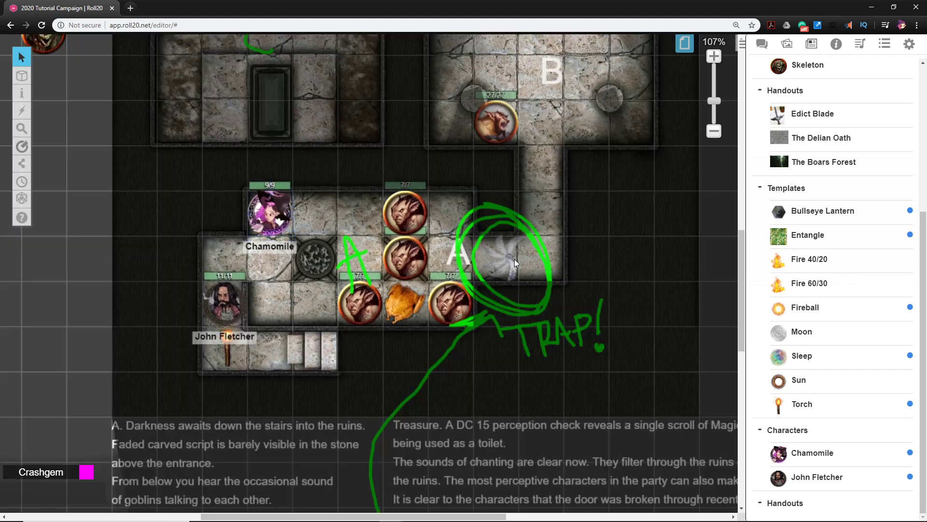
# Lower the GM overlay opacity to its minimum and check room A again from Chamomile's line of sight
pyautogui.click(511, 258)
pyautogui.moveTo(22, 76)
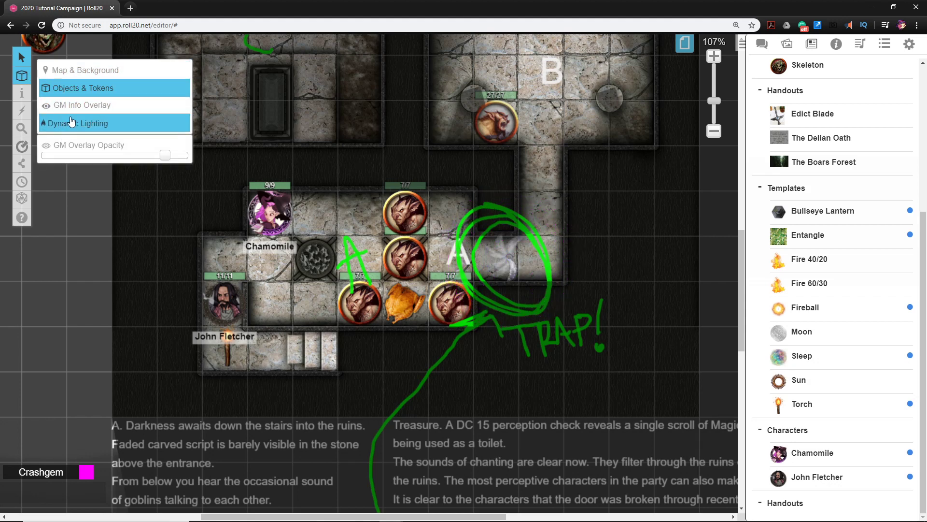
pyautogui.moveTo(173, 167); pyautogui.dragTo(41, 159)
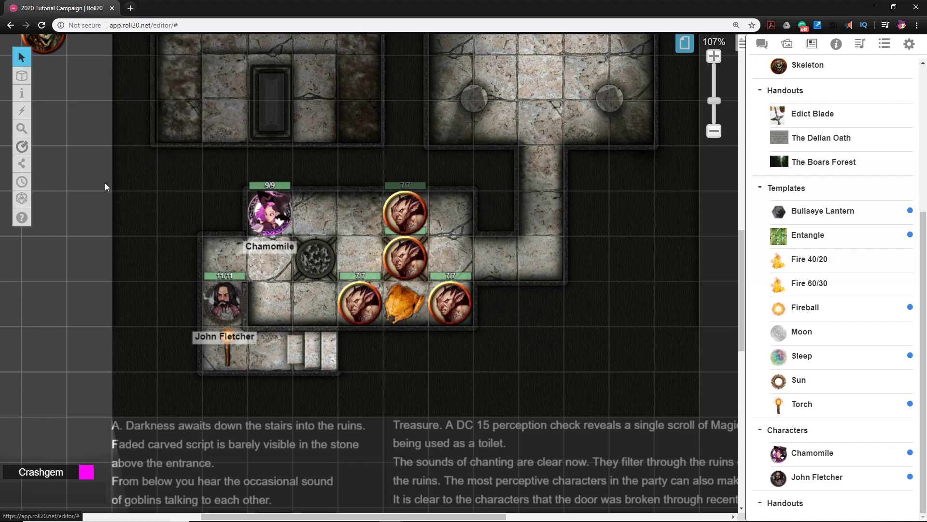
pyautogui.click(280, 216)
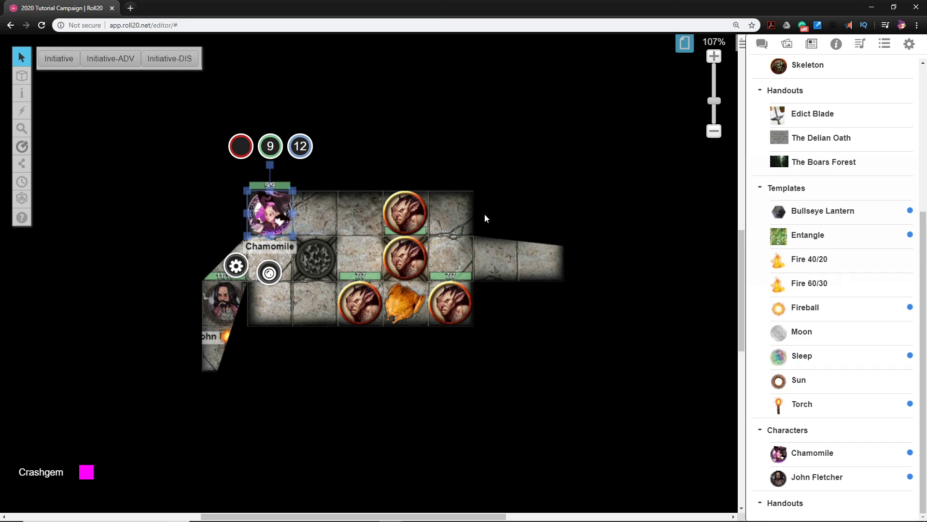
pyautogui.click(585, 241)
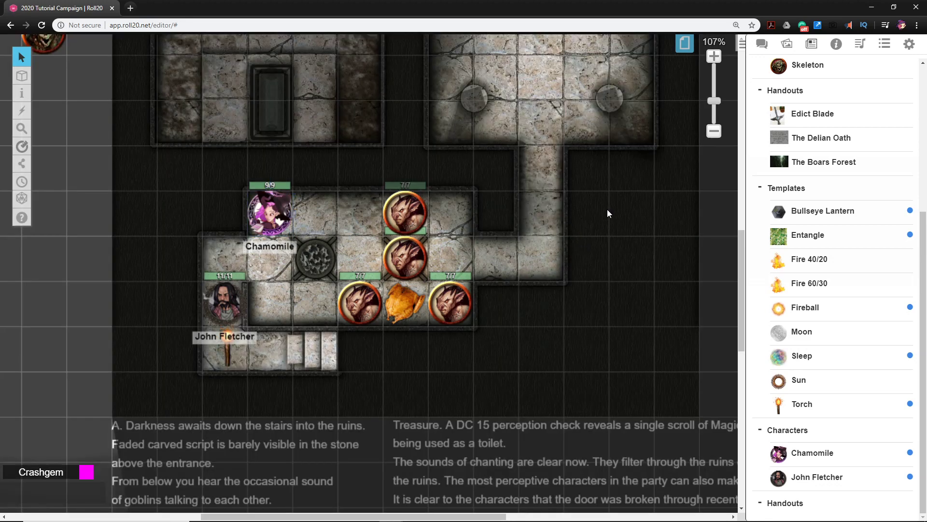
# View The Delian Oath handout and close it
pyautogui.click(821, 137)
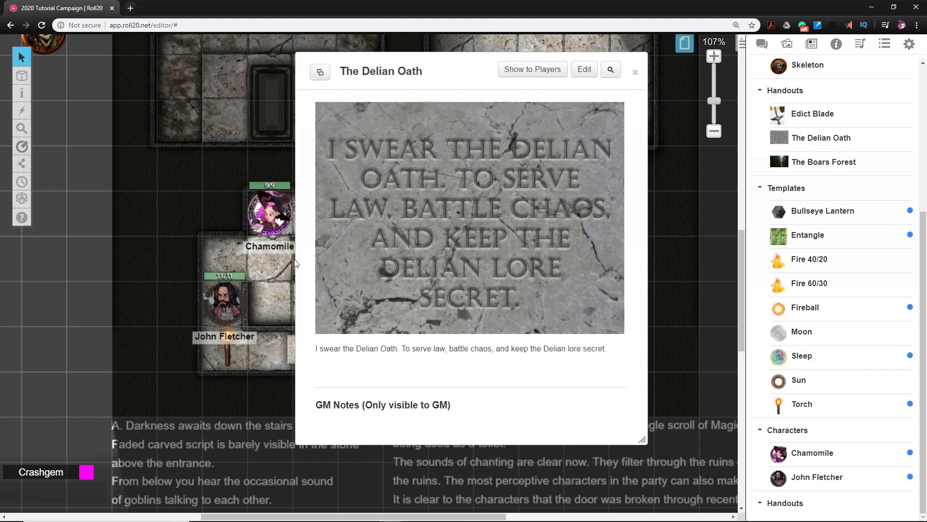
pyautogui.click(635, 71)
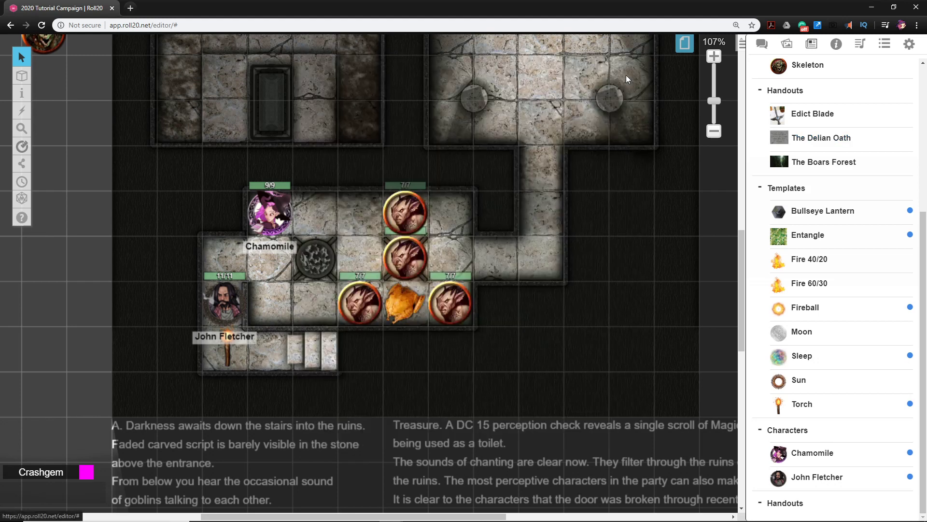
# Move Chamomile's token out of room A onto the trap tile in the passage just beyond the doorway
pyautogui.click(369, 309)
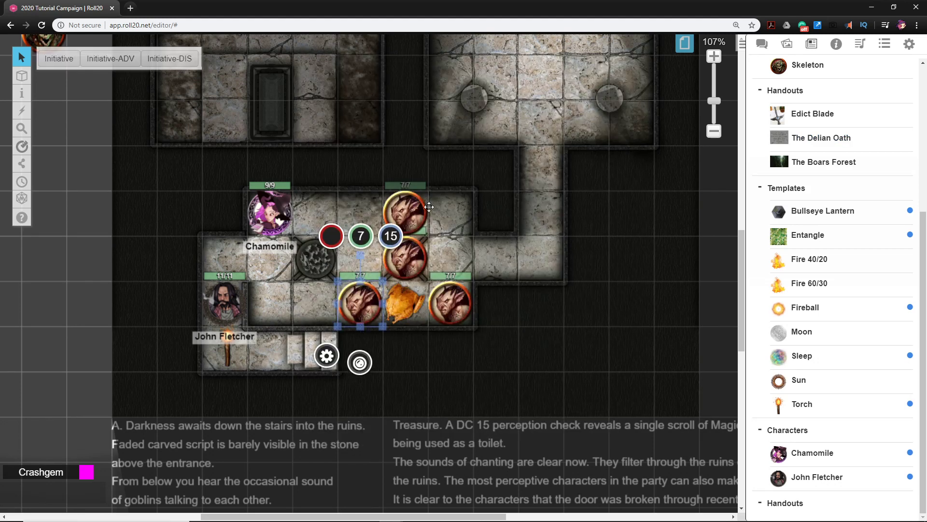
pyautogui.scroll(-3, 588, 384)
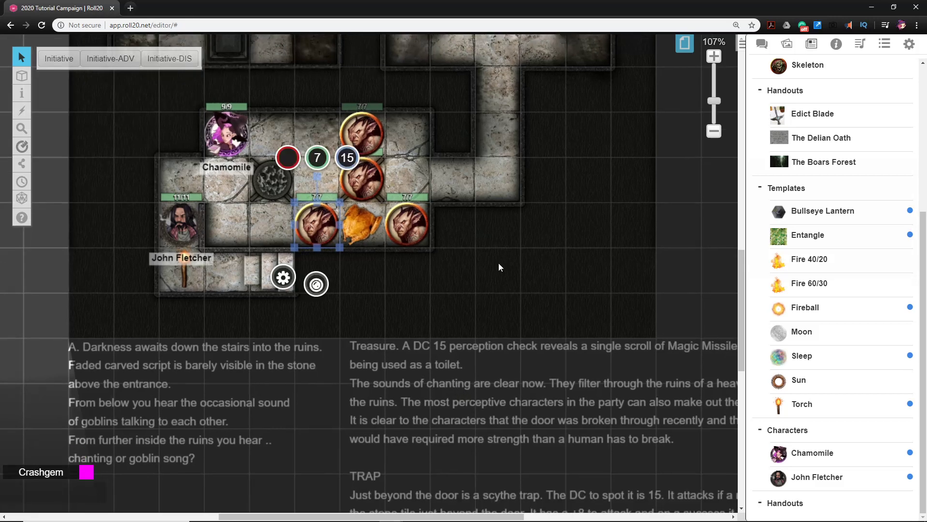
pyautogui.moveTo(225, 156); pyautogui.dragTo(456, 184)
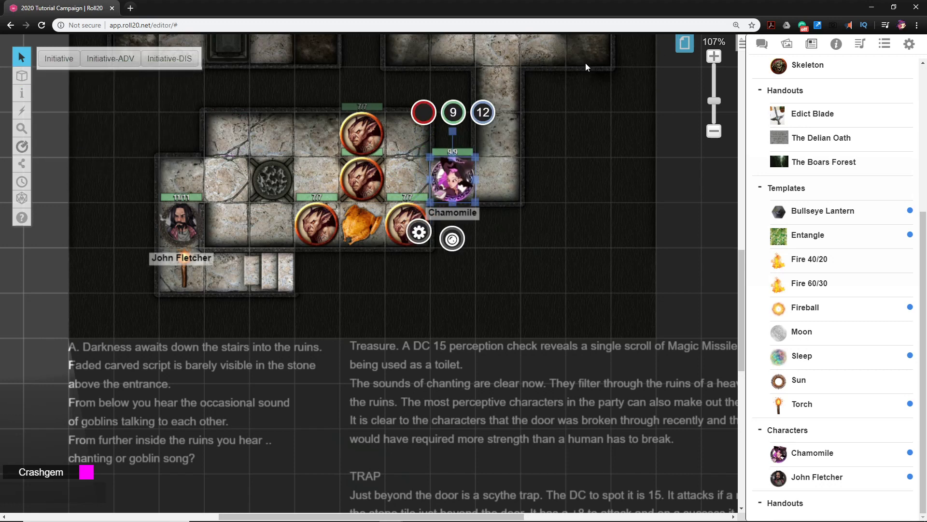
# Switch to the GM Info Overlay and move the scythe trap token under Chamomile to the Token Layer
pyautogui.moveTo(21, 75)
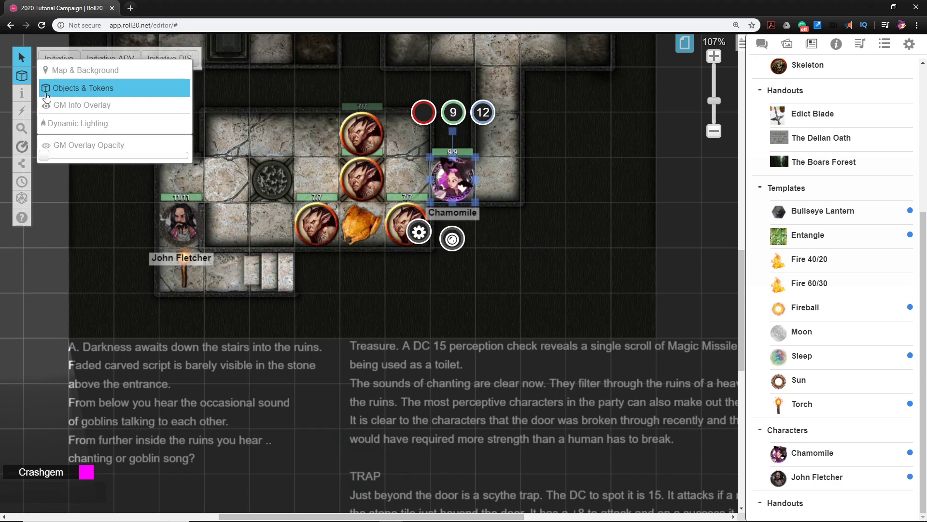
pyautogui.click(57, 107)
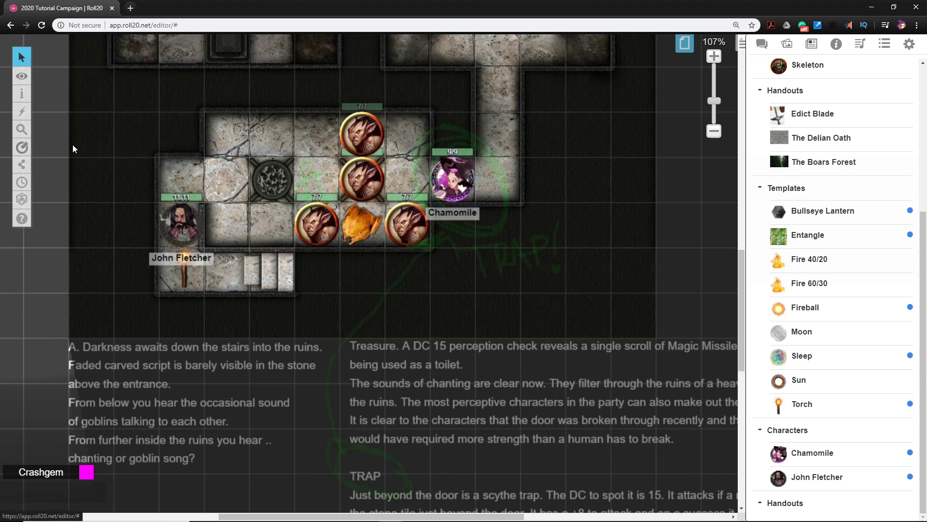
pyautogui.click(453, 182)
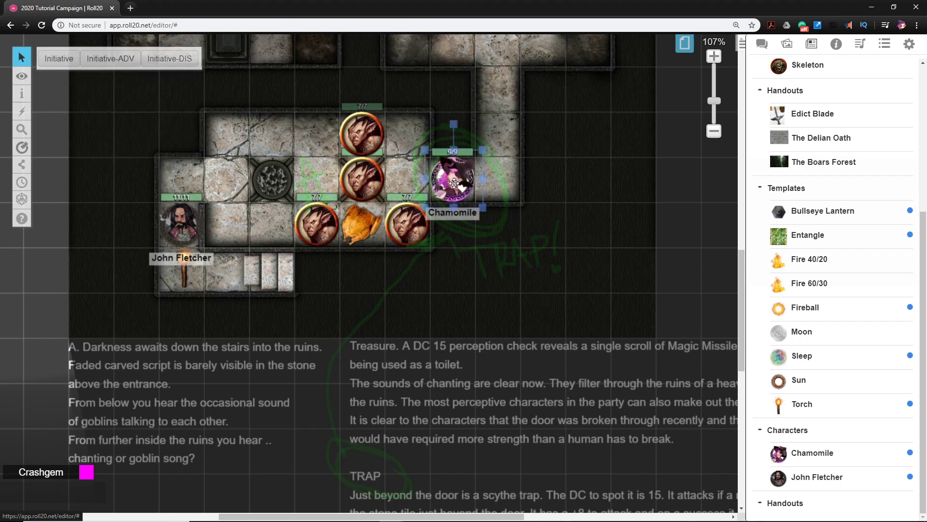
pyautogui.rightClick(454, 184)
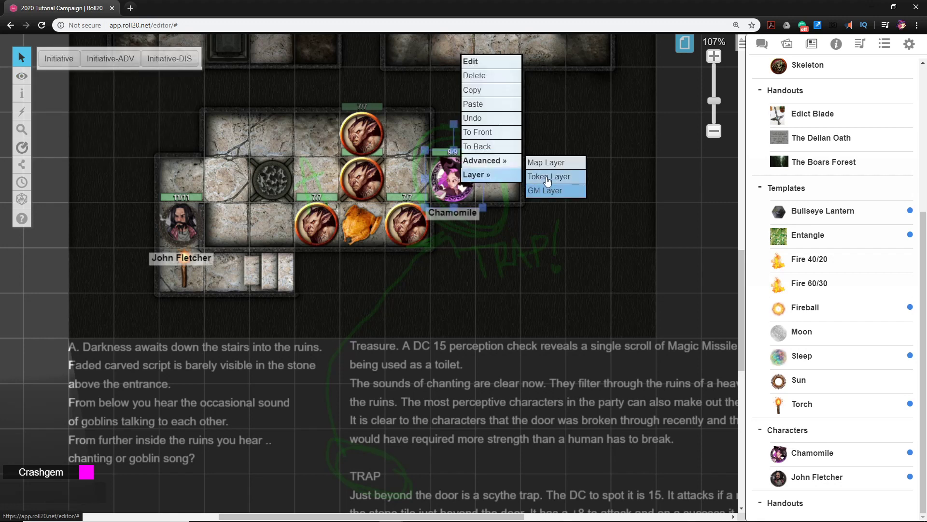
pyautogui.click(547, 176)
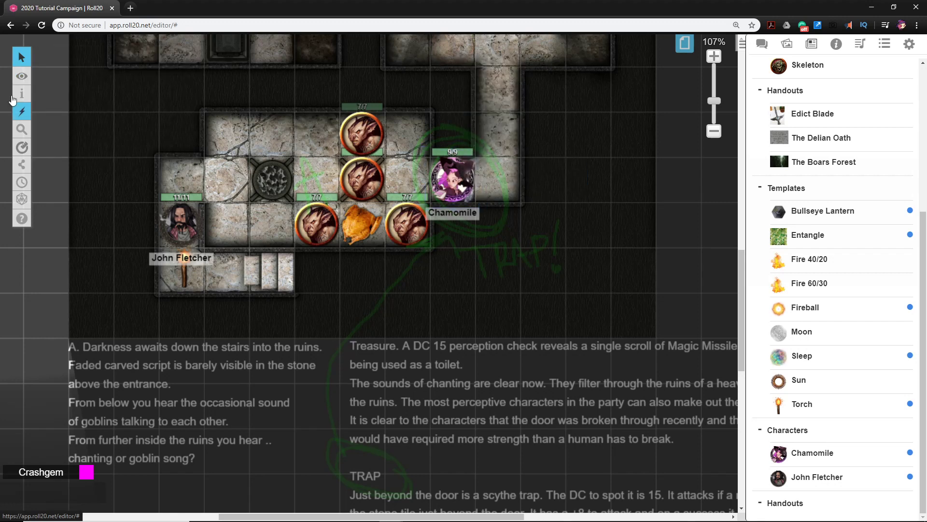
# Return to the Objects & Tokens layer and move Chamomile one square back into room A, off the trap tile
pyautogui.moveTo(21, 78)
pyautogui.click(58, 85)
pyautogui.moveTo(455, 175); pyautogui.dragTo(410, 176)
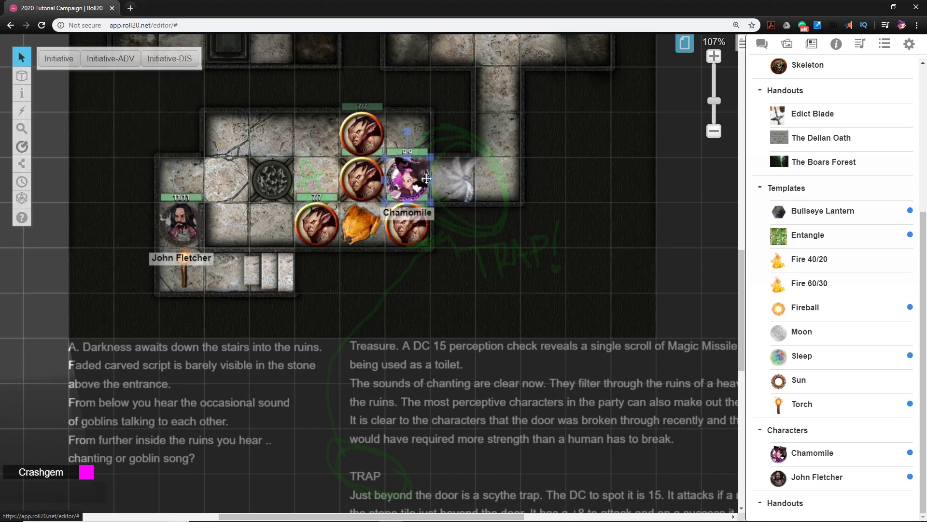
# Show the scythe trap token's enlarged image and close it
pyautogui.click(456, 181)
pyautogui.hotkey('shift', 'z')
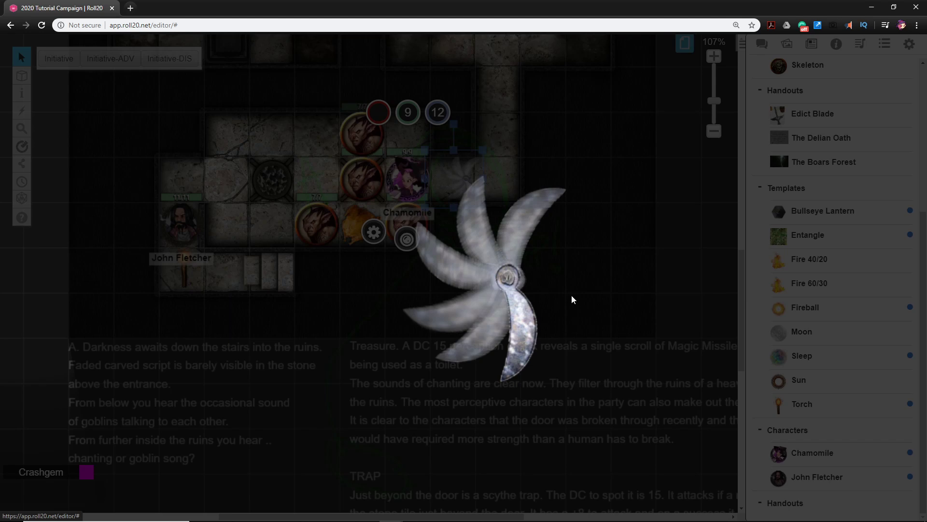
pyautogui.click(649, 322)
# Consult the TRAP note, roll the scythe trap's attack as 1d20 + 8 with the advanced dice roller, and open the chat to check it
pyautogui.moveTo(581, 411); pyautogui.dragTo(554, 383)
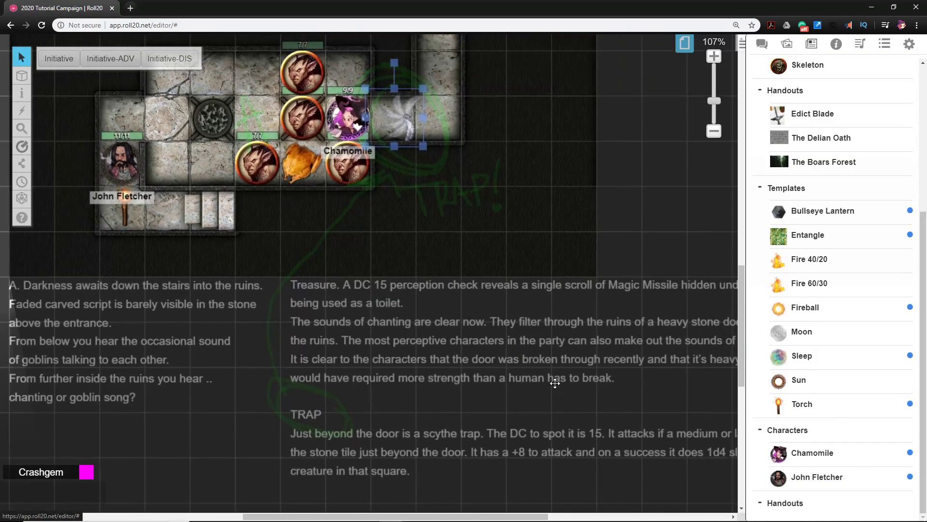
pyautogui.moveTo(564, 439); pyautogui.dragTo(513, 423)
pyautogui.hscroll(3, 387, 411)
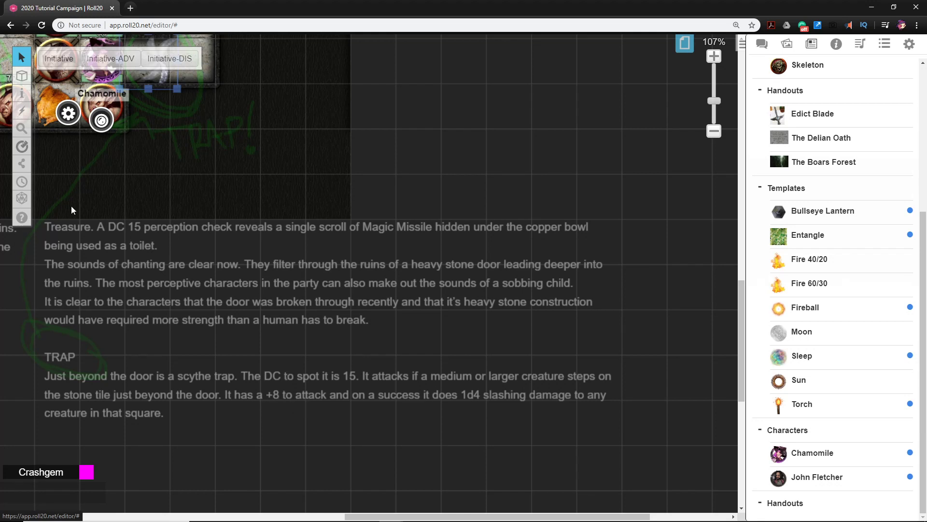
pyautogui.moveTo(19, 202)
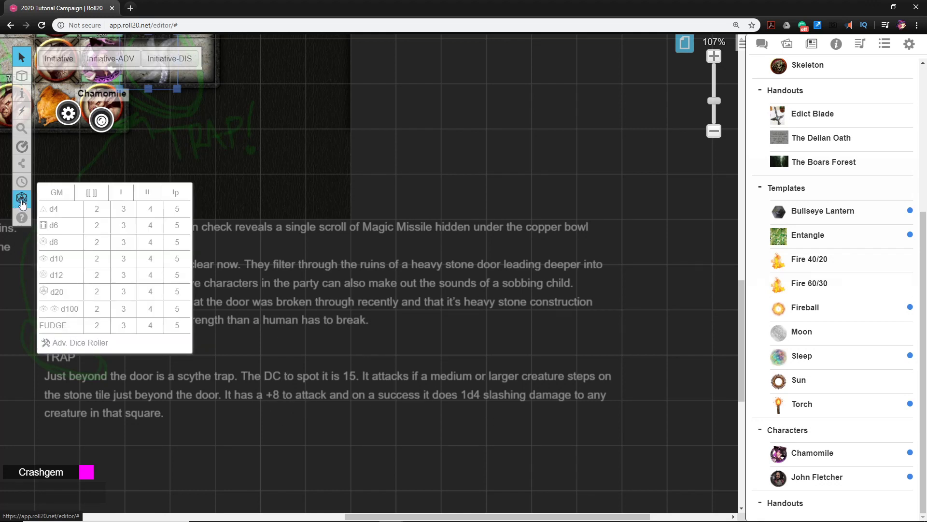
pyautogui.click(22, 203)
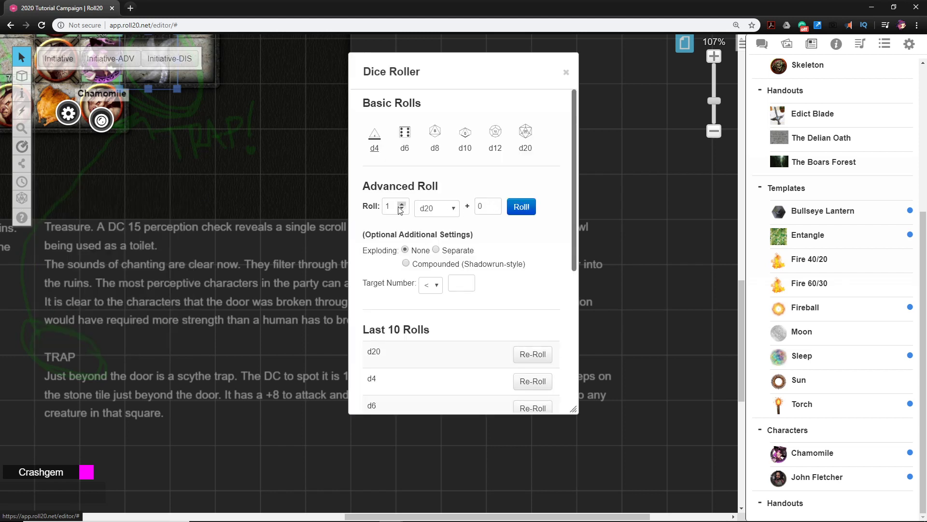
pyautogui.click(494, 205)
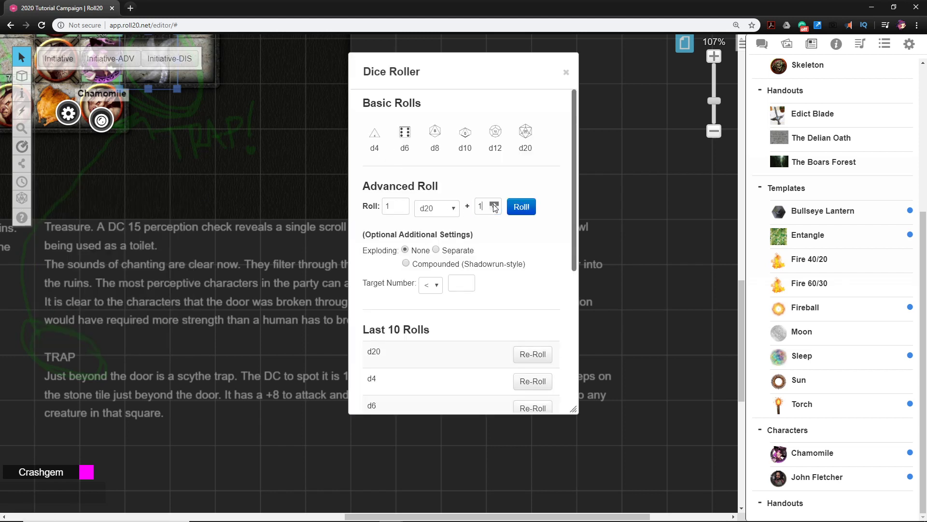
pyautogui.click(493, 205)
pyautogui.click(493, 205)
pyautogui.click(493, 205)
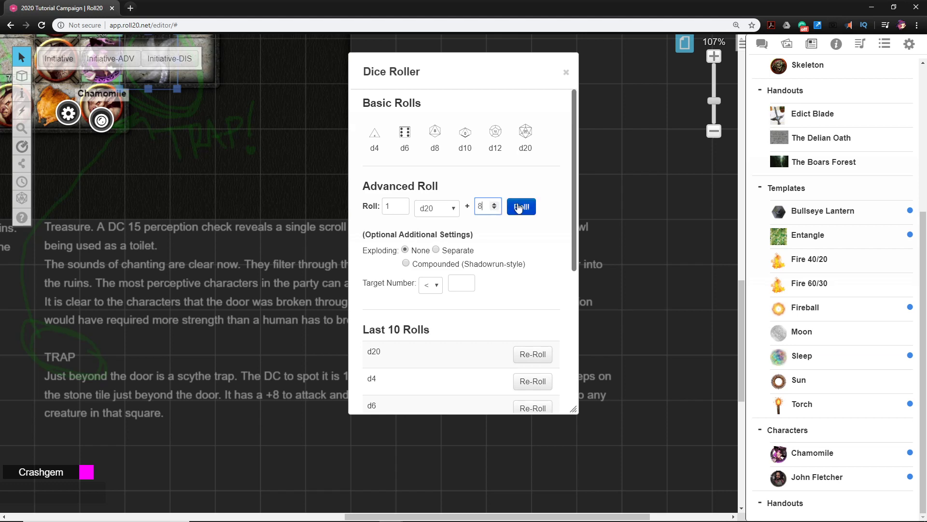
pyautogui.click(521, 207)
pyautogui.click(763, 44)
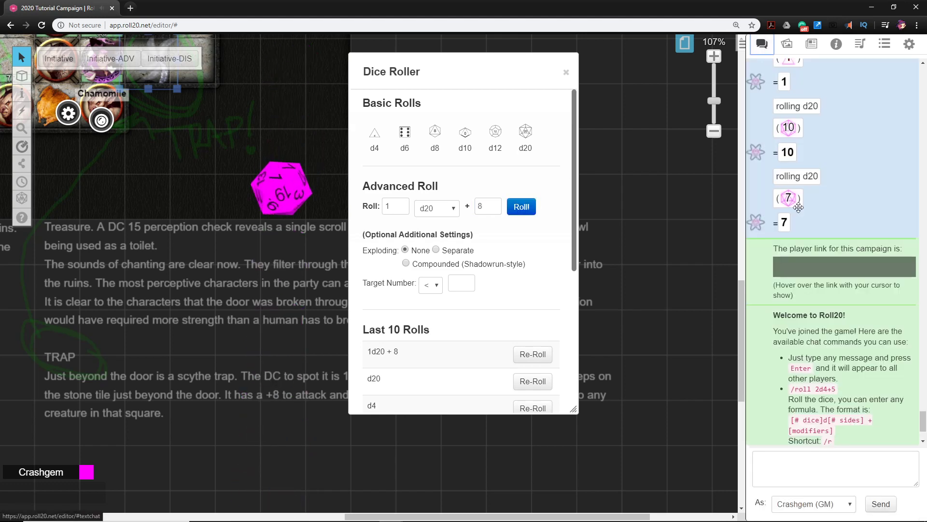
# Review the trap's attack roll in the chat, roll 1d4, and shift the dice roller clear of the map
pyautogui.scroll(-6, 828, 331)
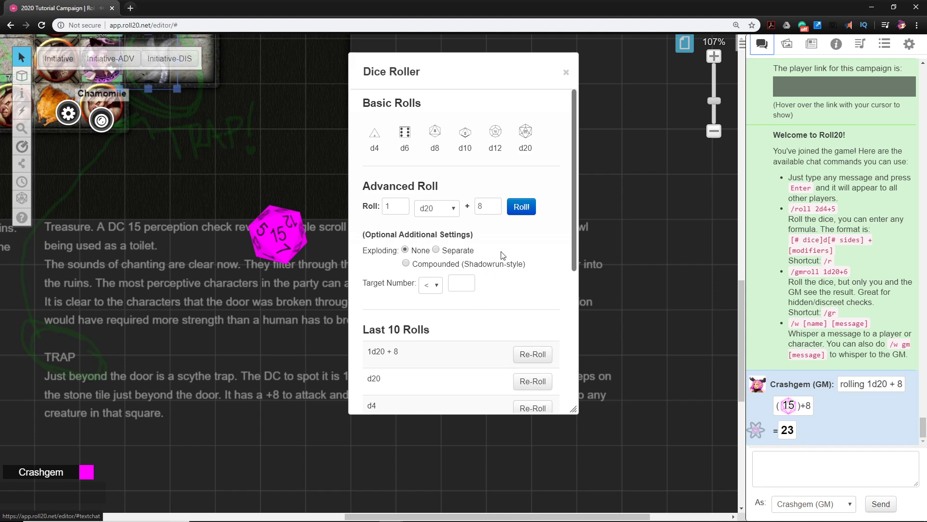
pyautogui.click(375, 135)
pyautogui.moveTo(400, 71); pyautogui.dragTo(467, 92)
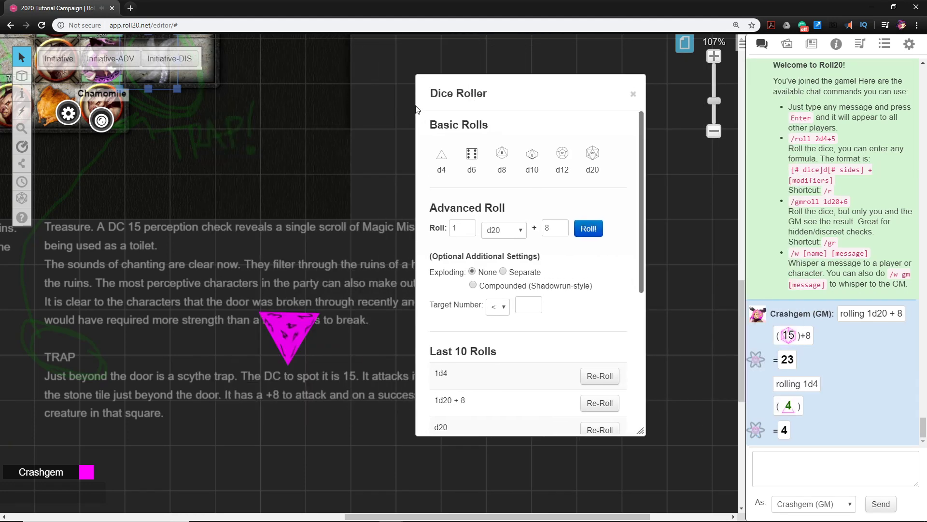
# Move Chamomile past the scythe trap into the corridor toward the Goblin Priest's room, and the bearded player token onto the square before the trap
pyautogui.moveTo(171, 189); pyautogui.dragTo(234, 290)
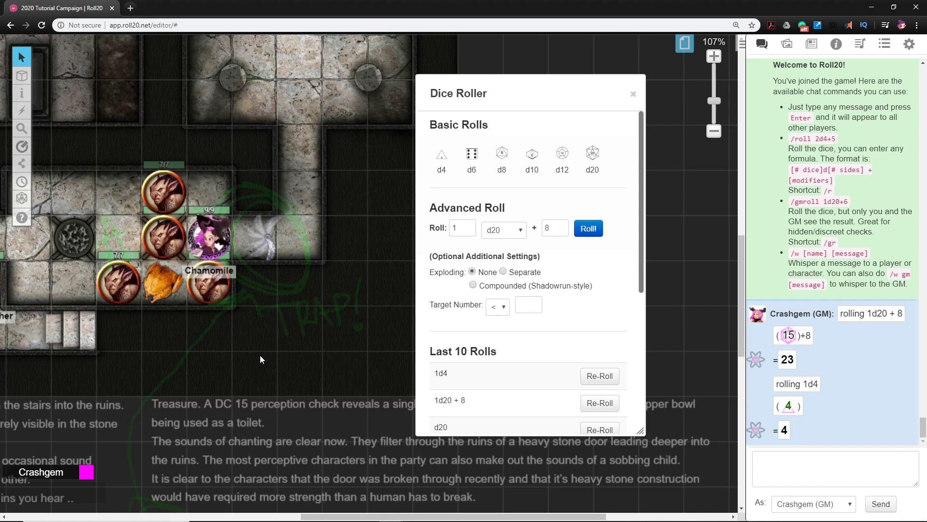
pyautogui.moveTo(272, 390); pyautogui.dragTo(265, 375)
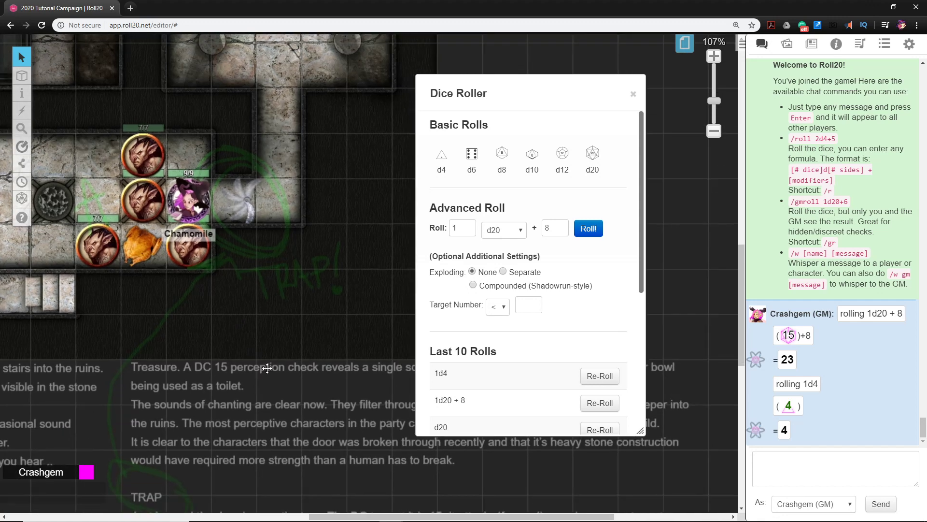
pyautogui.moveTo(259, 343); pyautogui.dragTo(308, 372)
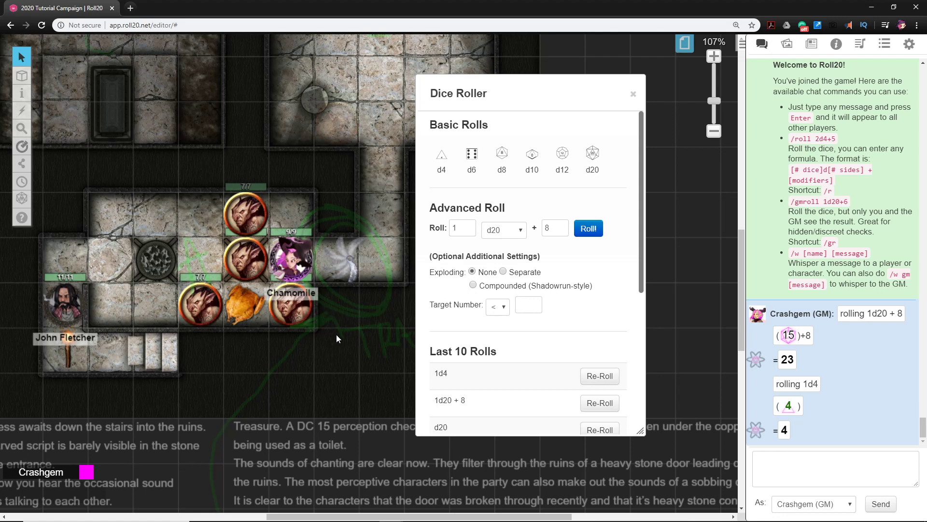
pyautogui.moveTo(327, 317); pyautogui.dragTo(310, 361)
pyautogui.moveTo(239, 292); pyautogui.dragTo(305, 257)
pyautogui.moveTo(17, 338); pyautogui.dragTo(238, 287)
pyautogui.moveTo(408, 254); pyautogui.dragTo(320, 343)
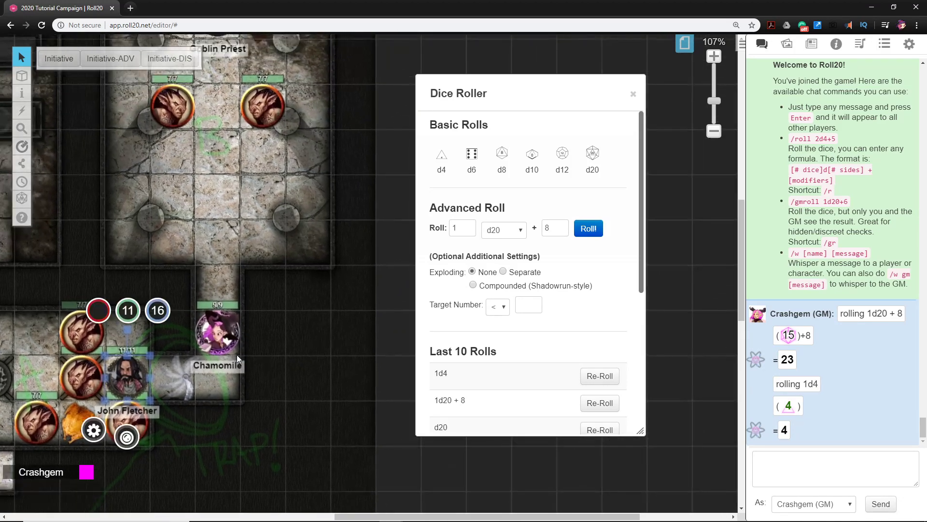
# Check Chamomile's line of sight from the corridor into the Goblin Priest's room, then return to the full GM view
pyautogui.click(228, 334)
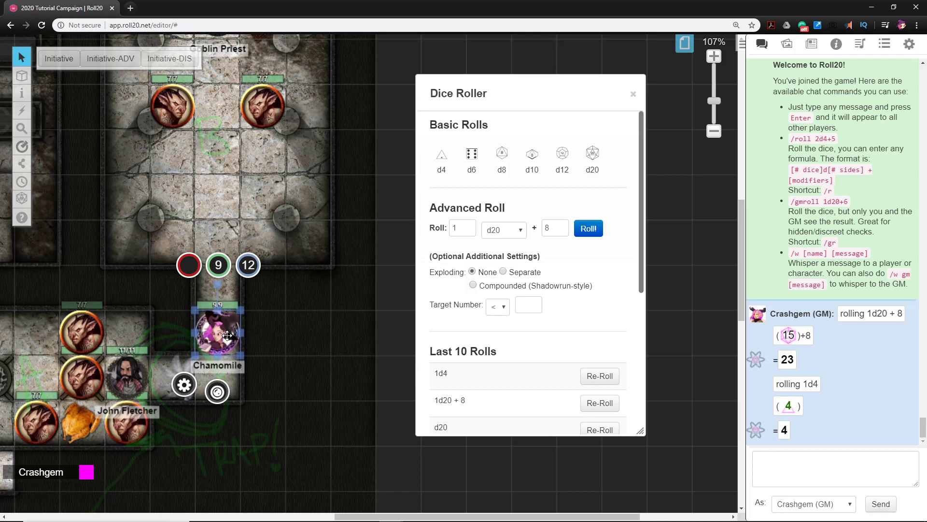
pyautogui.hotkey('ctrl', 'l')
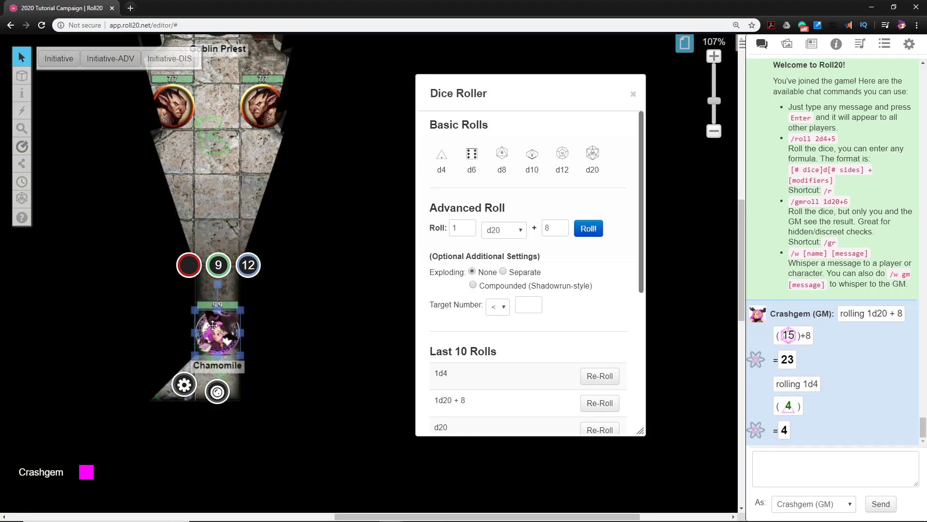
pyautogui.scroll(4, 244, 225)
pyautogui.scroll(-3, 245, 224)
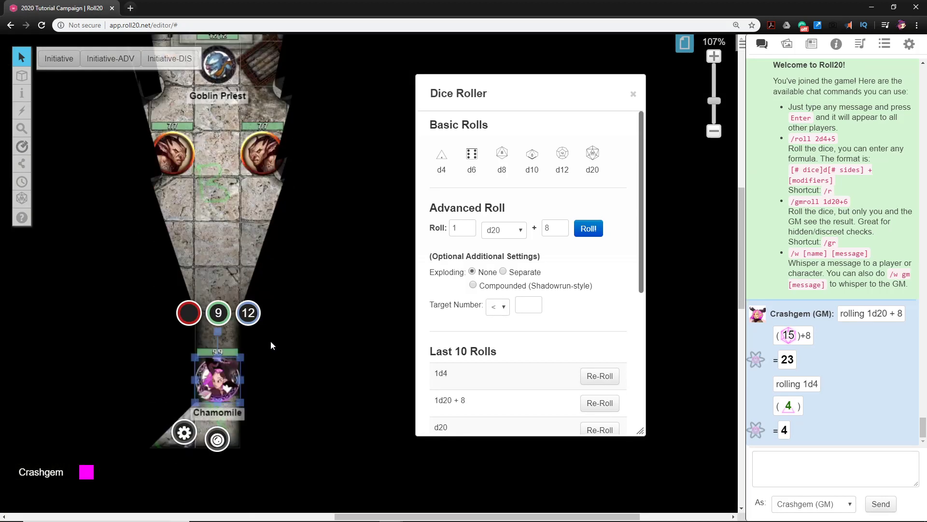
pyautogui.click(258, 375)
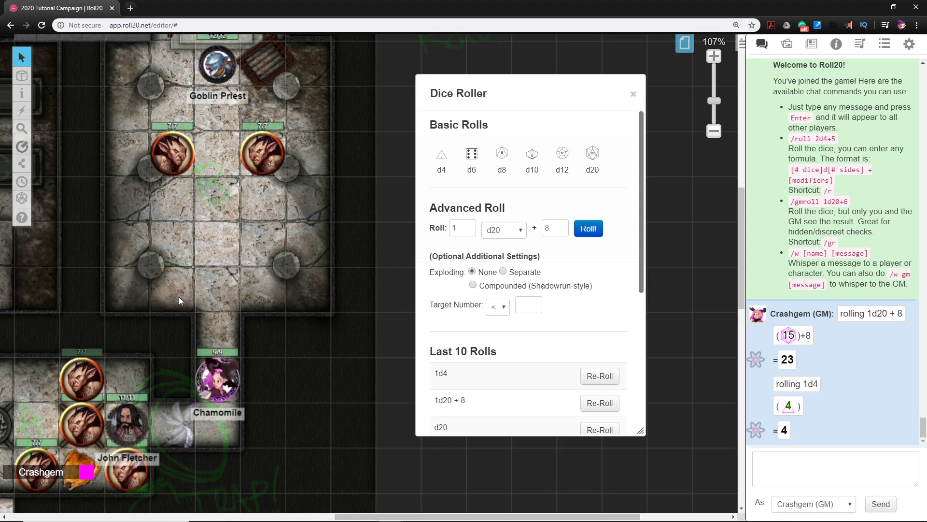
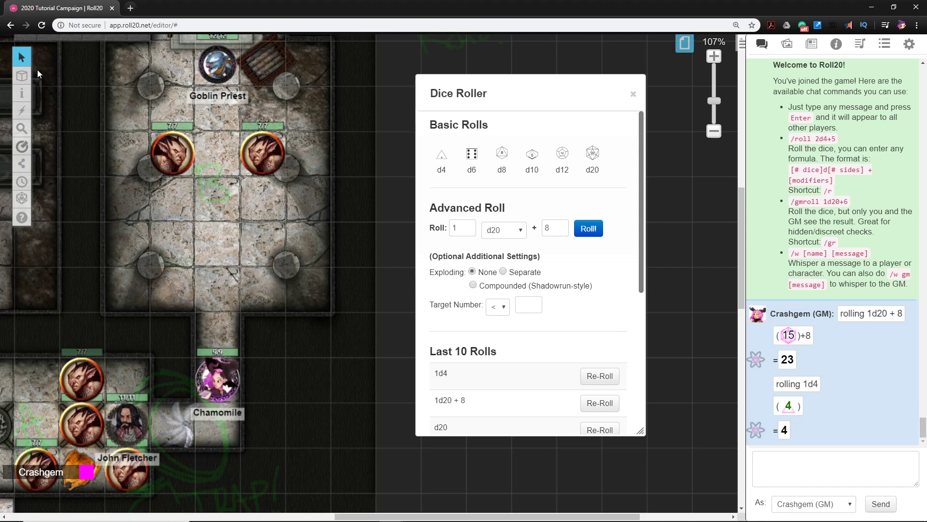
# Reveal the hidden Bugbear by moving it from the GM layer to the token layer, and return to the Objects & Tokens layer
pyautogui.click(77, 105)
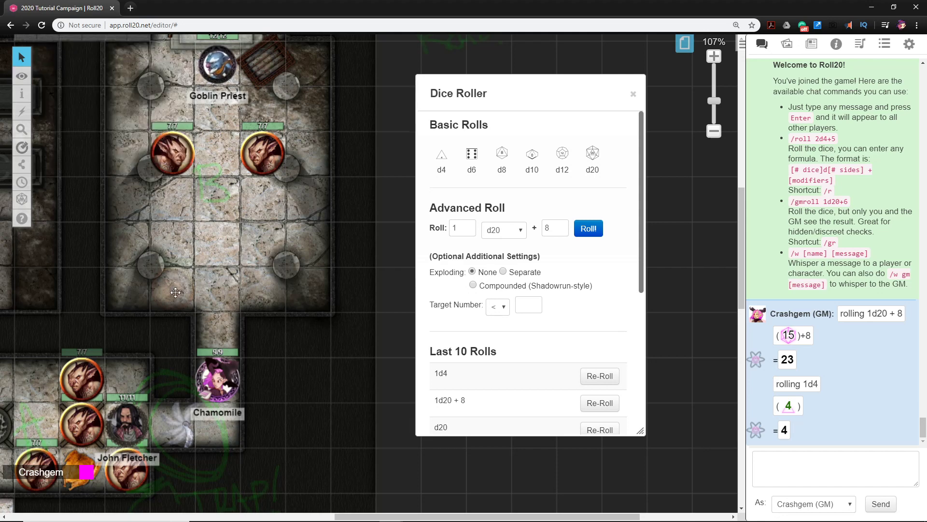
pyautogui.click(175, 292)
pyautogui.rightClick(176, 292)
pyautogui.click(270, 289)
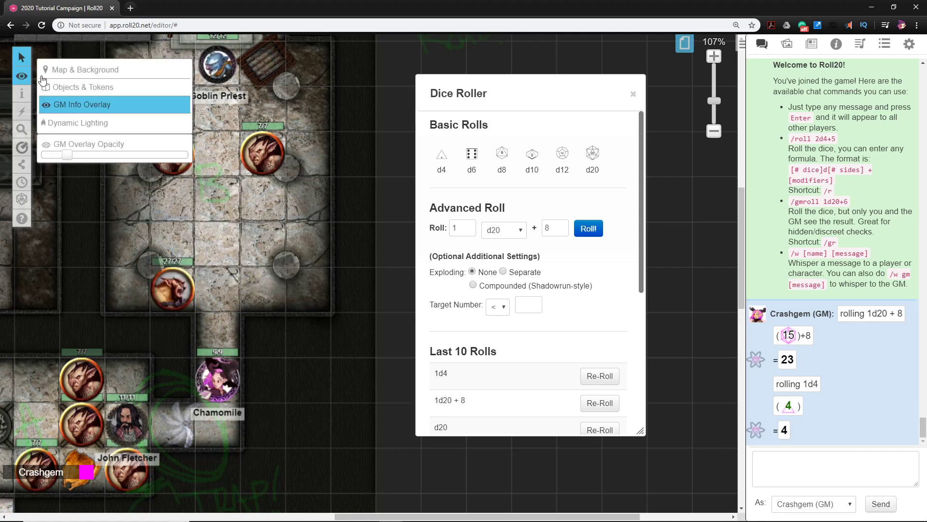
pyautogui.click(72, 87)
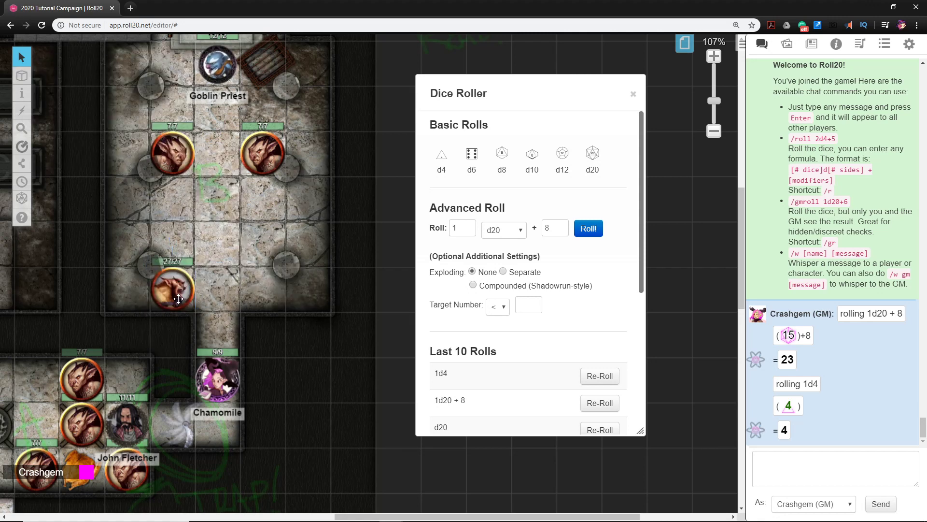
# Review the Bugbear's character sheet for its stats and actions, and close it
pyautogui.doubleClick(178, 299)
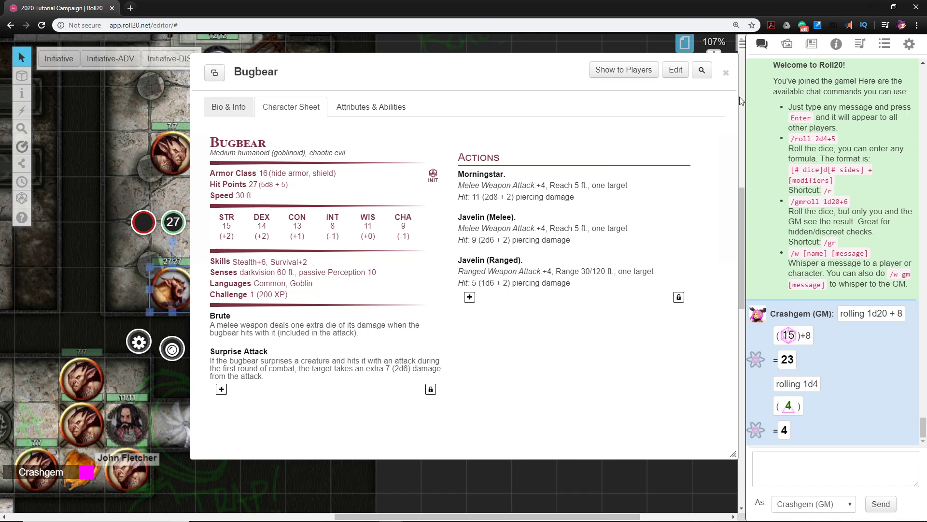
pyautogui.click(725, 72)
pyautogui.click(277, 373)
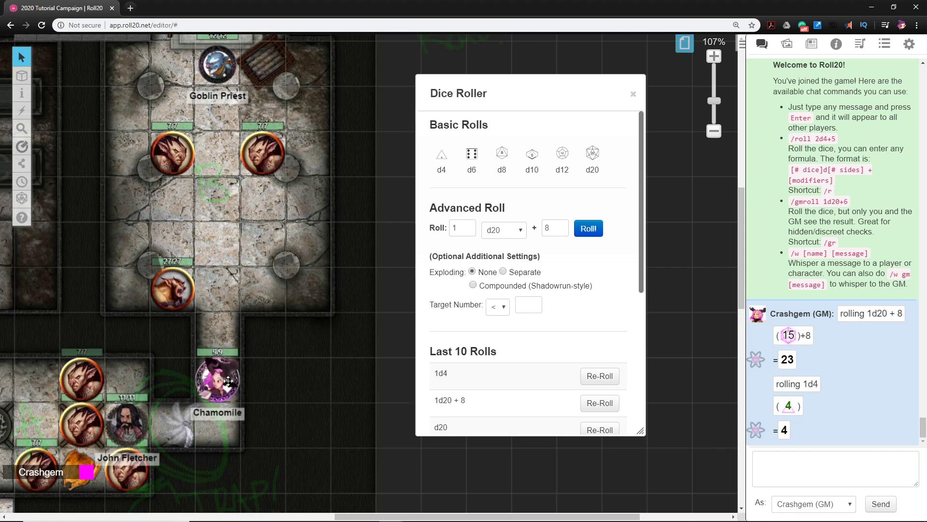
# Move Chamomile out of the corridor into the Goblin Priest's room, onto the square beside the Bugbear
pyautogui.moveTo(233, 387); pyautogui.dragTo(234, 301)
pyautogui.click(171, 295)
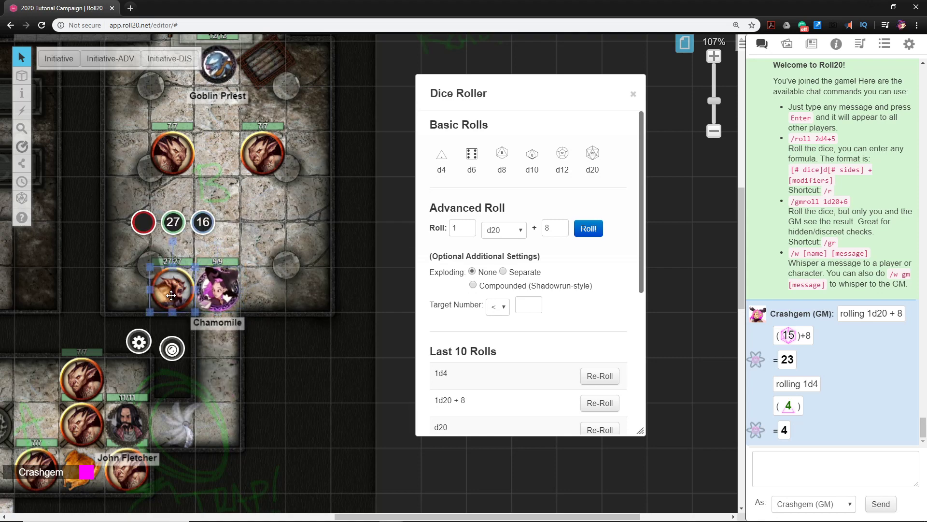
pyautogui.scroll(5, 268, 235)
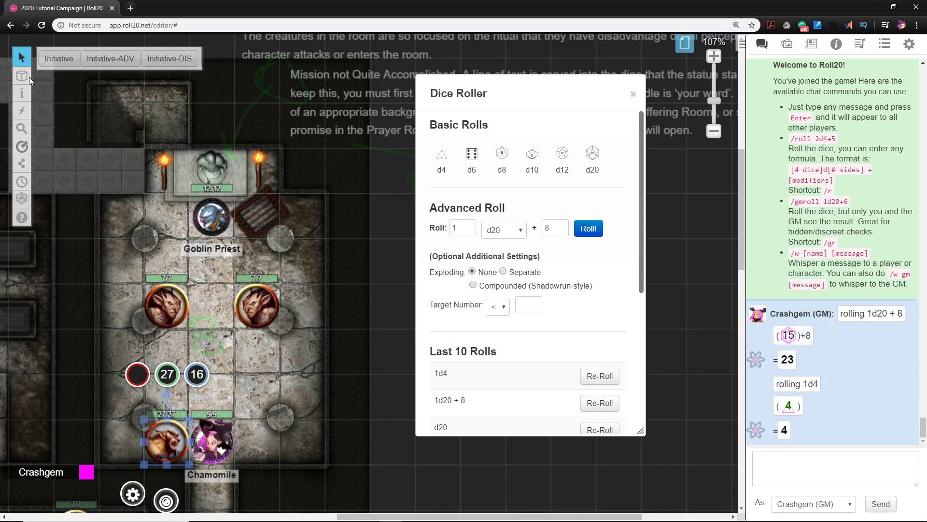
# On the GM layer, move the tilted wooden cage beside the Goblin Priest to the token layer
pyautogui.moveTo(26, 76)
pyautogui.click(82, 104)
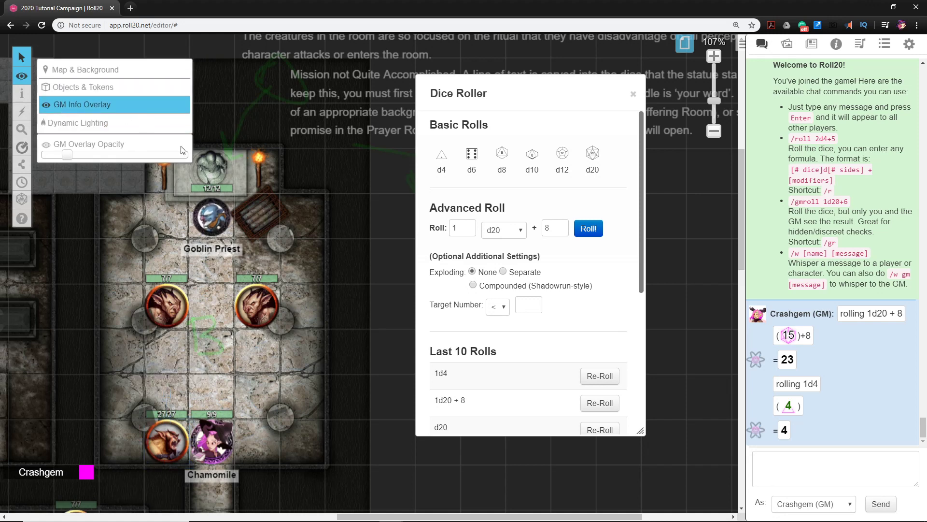
pyautogui.click(259, 217)
pyautogui.rightClick(260, 217)
pyautogui.moveTo(290, 205)
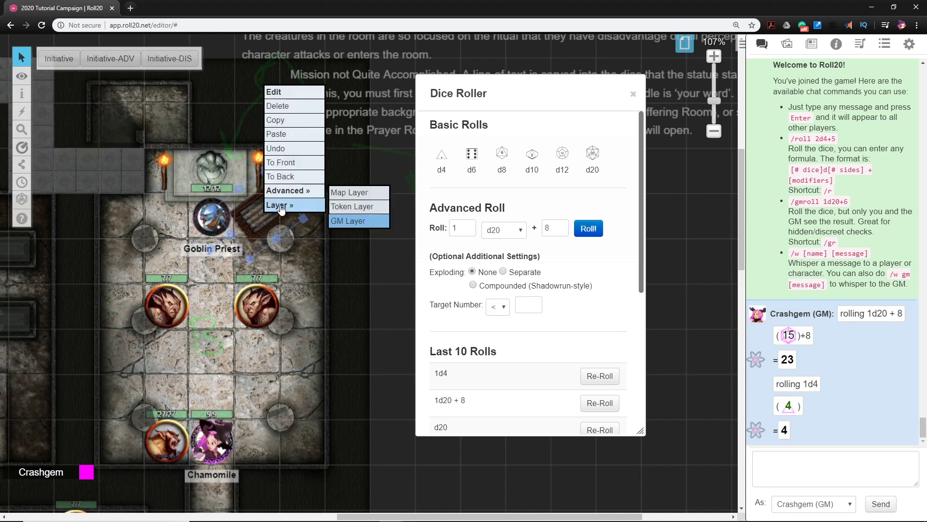
pyautogui.click(336, 209)
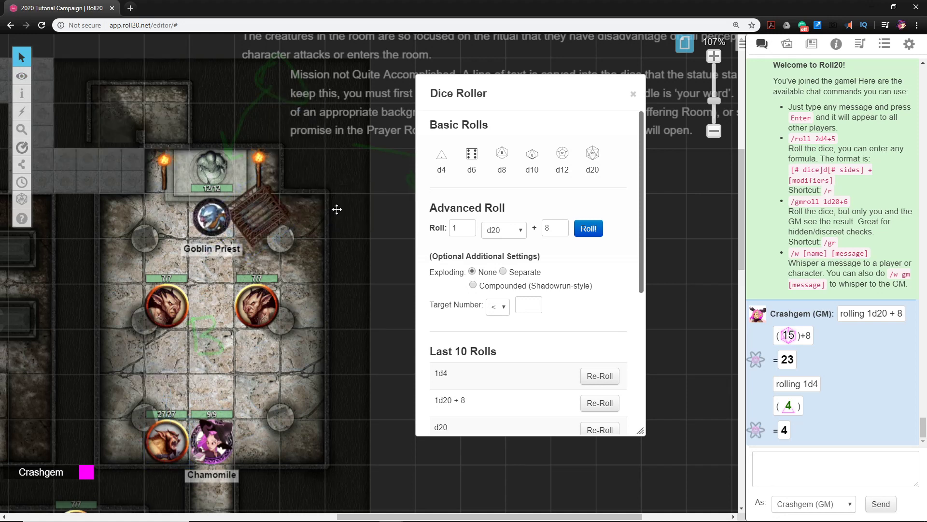
# Move the token inside the cage from the GM layer to the token layer, and return to the Objects & Tokens layer
pyautogui.click(260, 215)
pyautogui.rightClick(260, 214)
pyautogui.moveTo(290, 207)
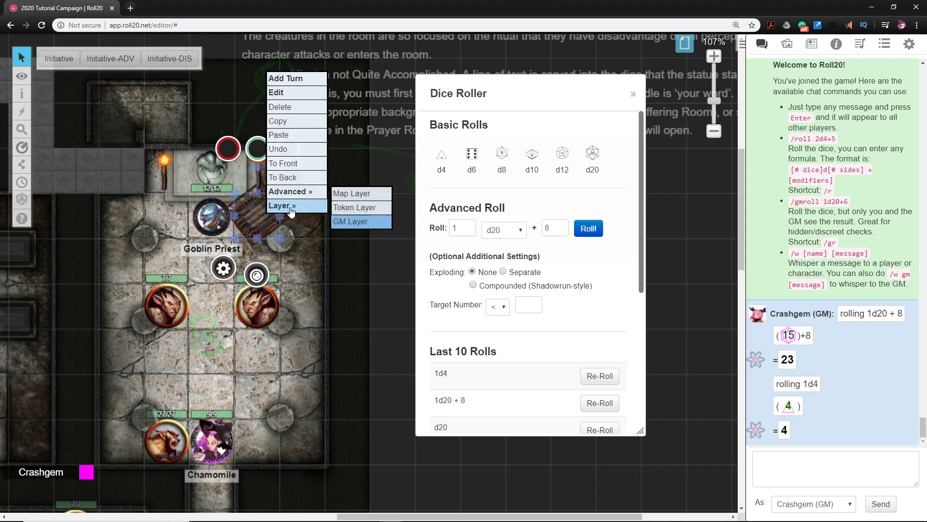
pyautogui.click(341, 207)
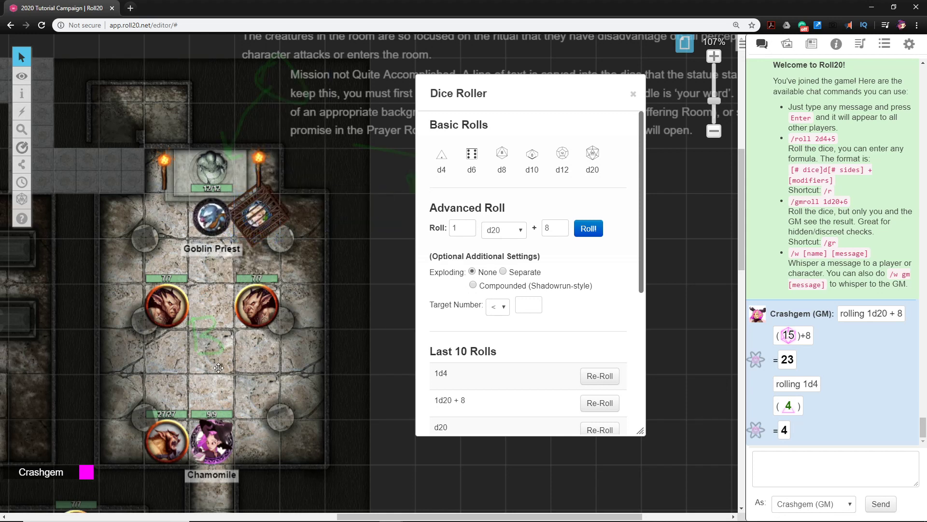
pyautogui.moveTo(217, 454); pyautogui.dragTo(232, 341)
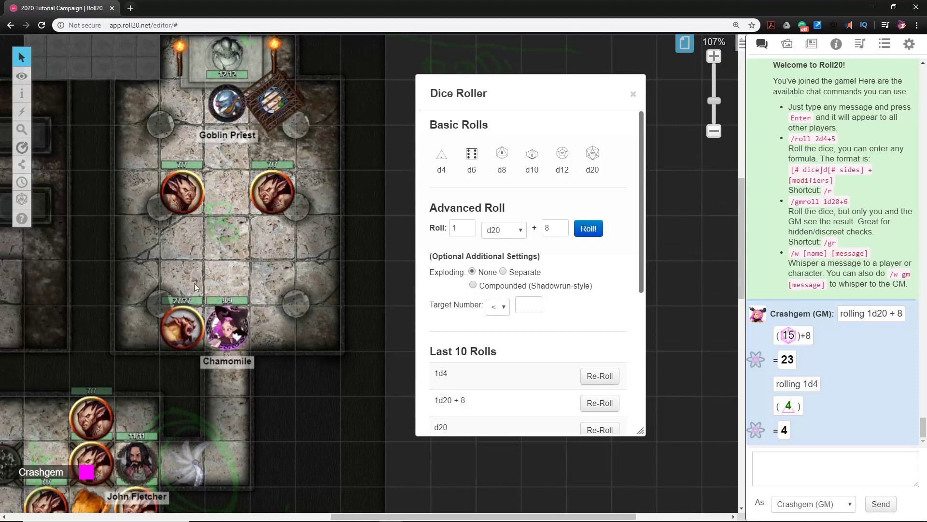
pyautogui.moveTo(22, 76)
pyautogui.click(73, 86)
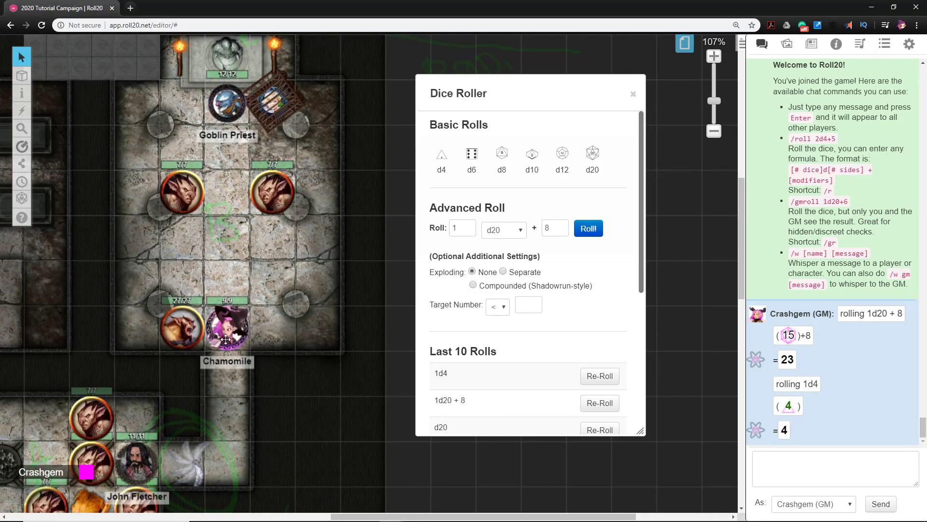
# Move Chamomile between the two goblins facing the Goblin Priest and check the token's line of sight around the statue
pyautogui.moveTo(224, 337); pyautogui.dragTo(225, 197)
pyautogui.moveTo(212, 121); pyautogui.dragTo(238, 276)
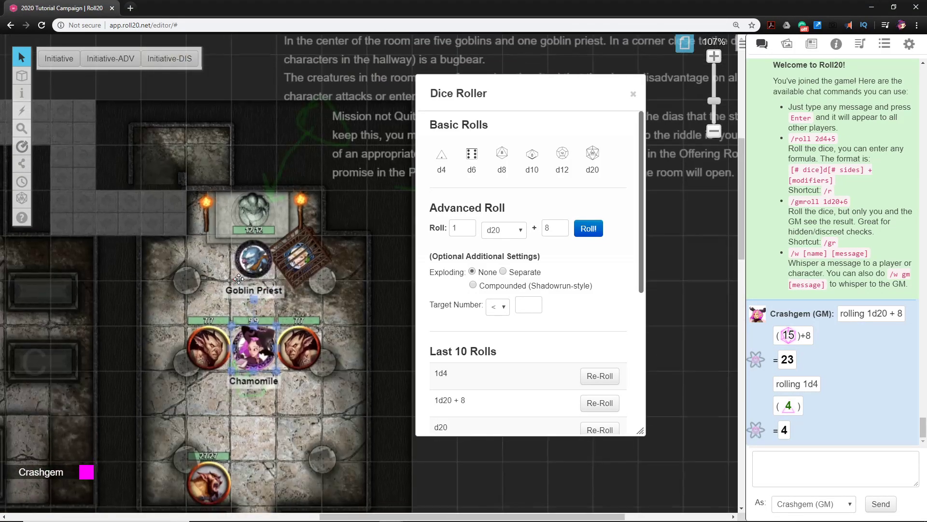
pyautogui.click(238, 330)
pyautogui.hotkey('ctrl', 'l')
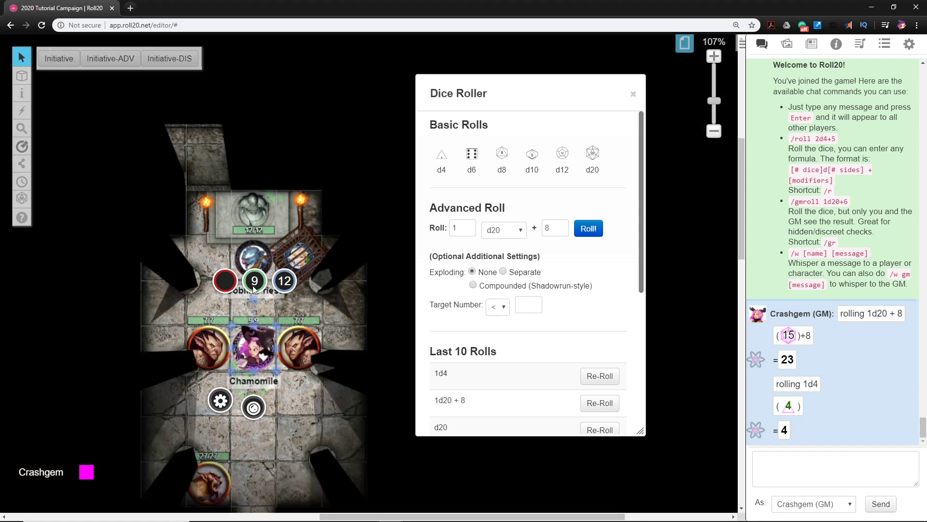
pyautogui.moveTo(326, 263); pyautogui.dragTo(277, 318)
# On the Dynamic Lighting layer, move the green barrier line onto the wall opening behind the statue, and return to the Objects & Tokens layer
pyautogui.moveTo(22, 77)
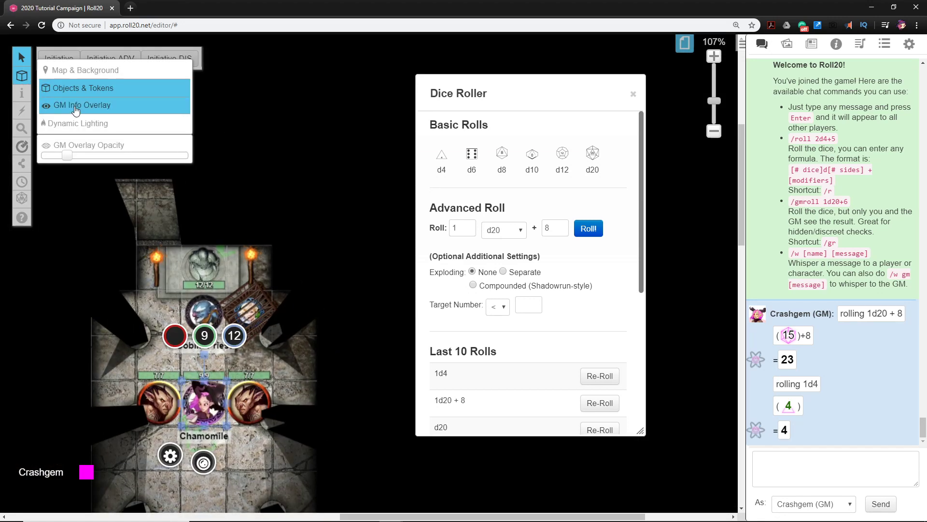
pyautogui.click(77, 124)
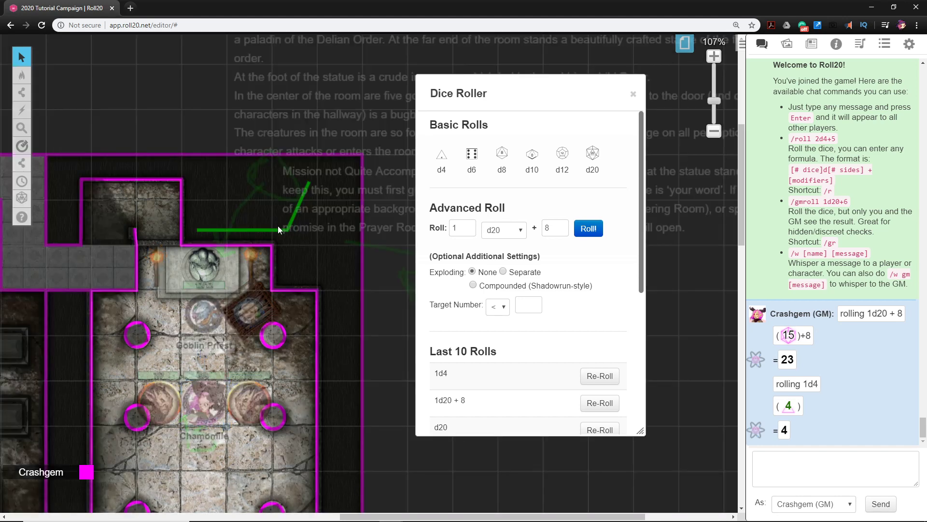
pyautogui.moveTo(278, 230); pyautogui.dragTo(220, 246)
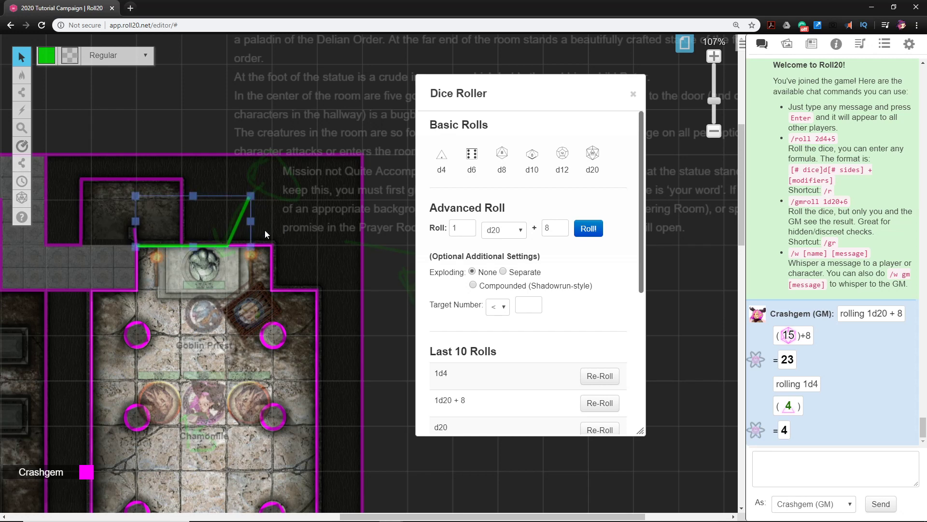
pyautogui.moveTo(22, 75)
pyautogui.click(48, 87)
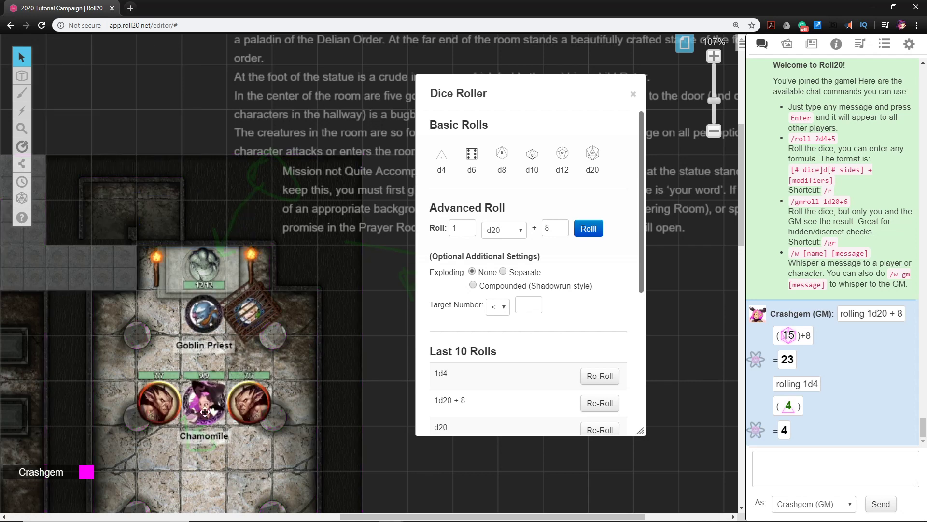
# Check Chamomile's line of sight again toward the closed wall behind the statue and across the room
pyautogui.click(205, 411)
pyautogui.hotkey('ctrl', 'l')
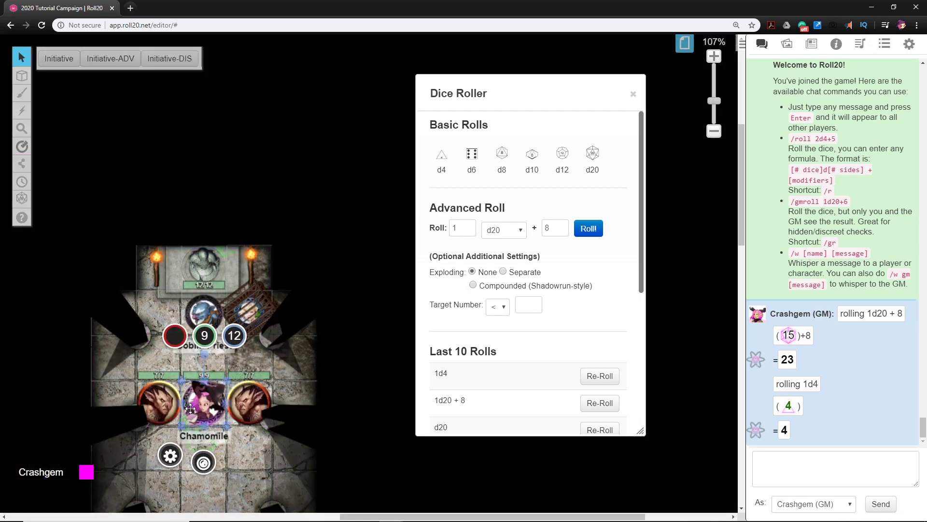
pyautogui.moveTo(260, 372); pyautogui.dragTo(244, 254)
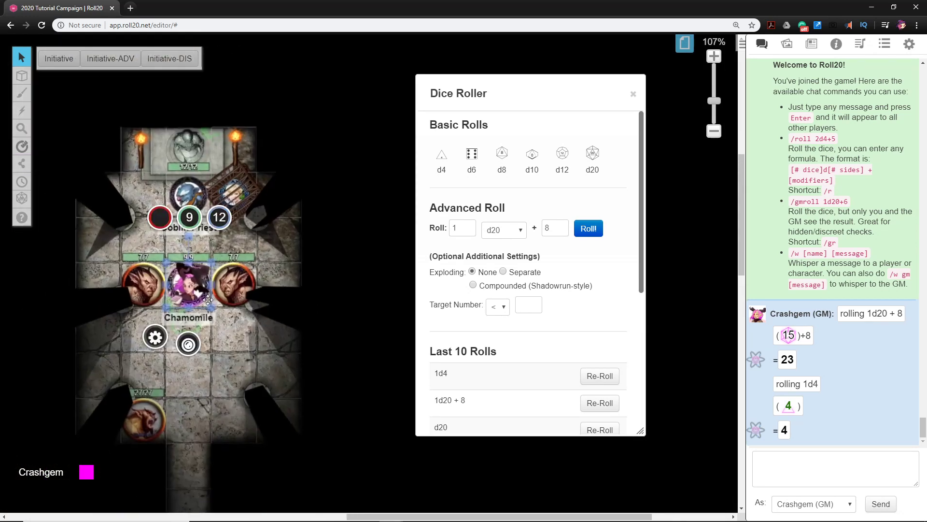
# Move Chamomile two squares back toward the room's entrance in line-of-sight view, and return to the full GM view
pyautogui.moveTo(185, 290); pyautogui.dragTo(186, 338)
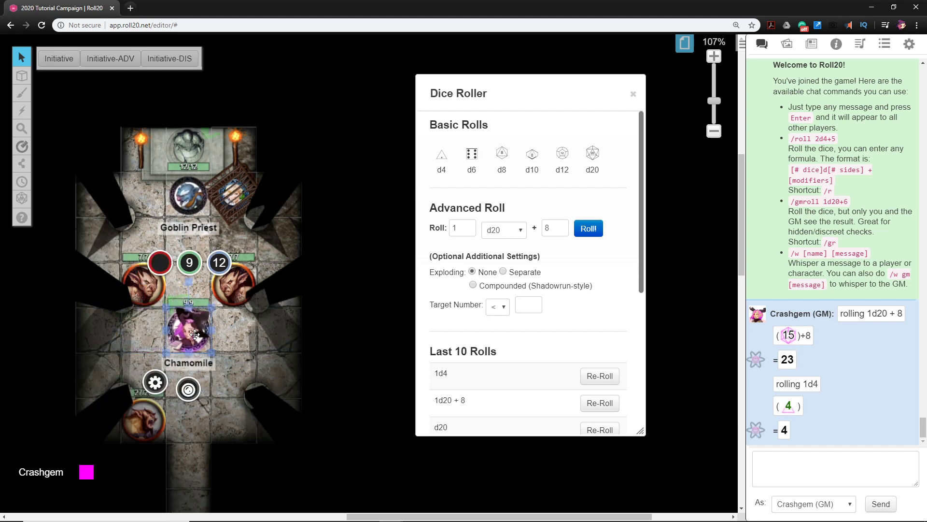
pyautogui.moveTo(203, 312); pyautogui.dragTo(204, 359)
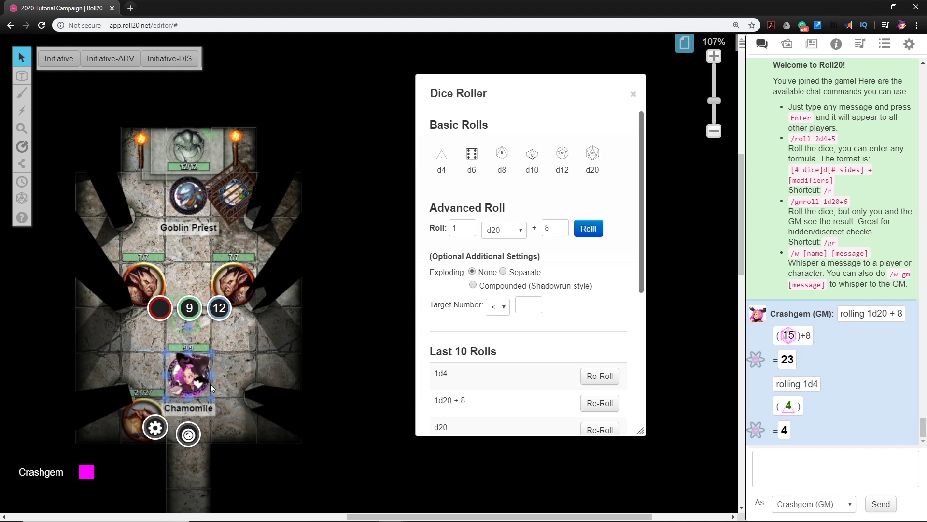
pyautogui.moveTo(130, 245); pyautogui.dragTo(292, 280)
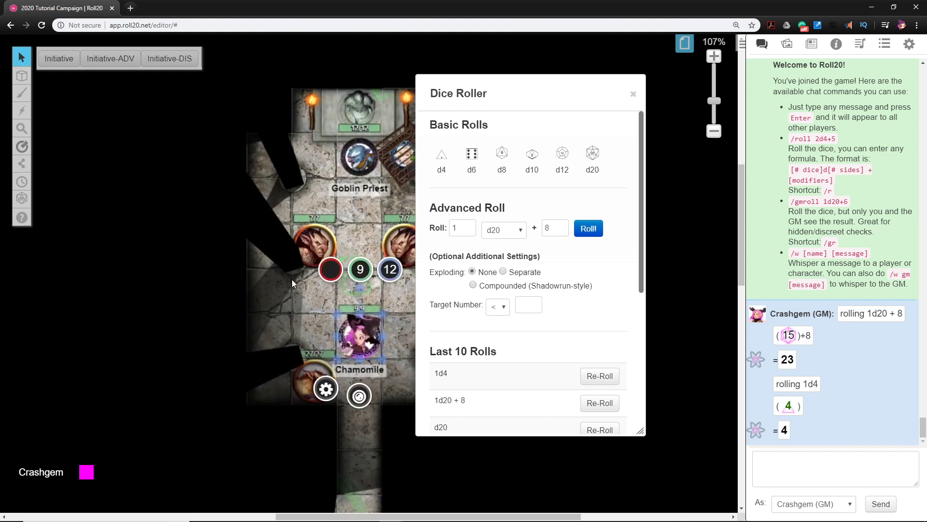
pyautogui.click(360, 240)
pyautogui.scroll(-3, 358, 240)
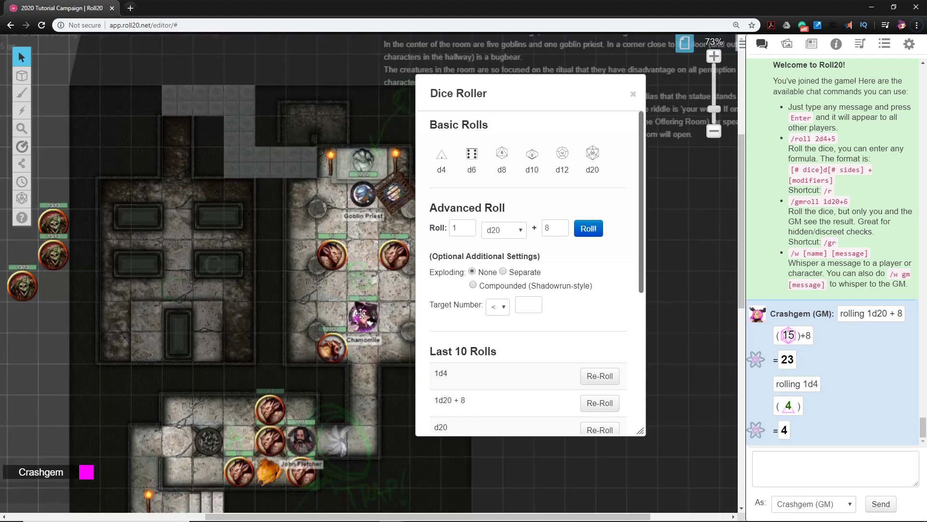
# Place Chamomile temporarily in the neighbouring sarcophagus room to check the line of sight, and return the token to its square near the Bugbear
pyautogui.moveTo(361, 313); pyautogui.dragTo(178, 240)
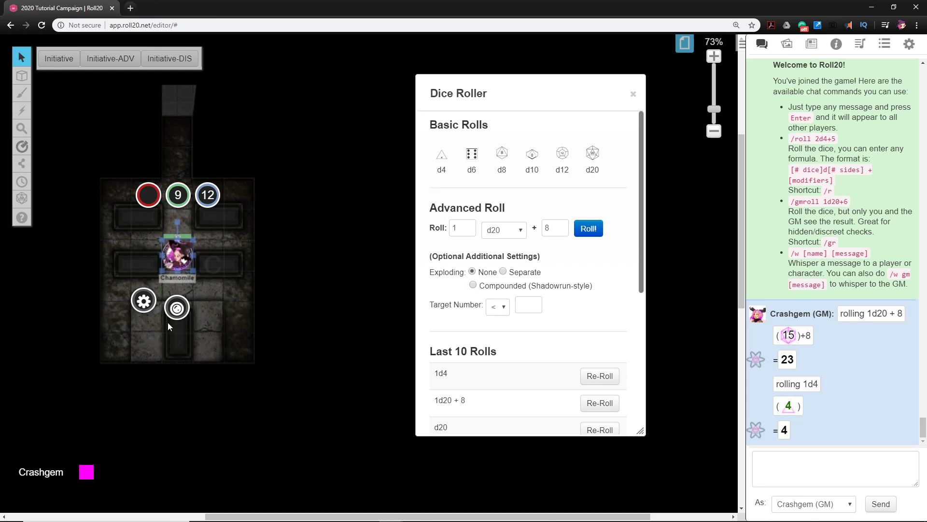
pyautogui.click(209, 288)
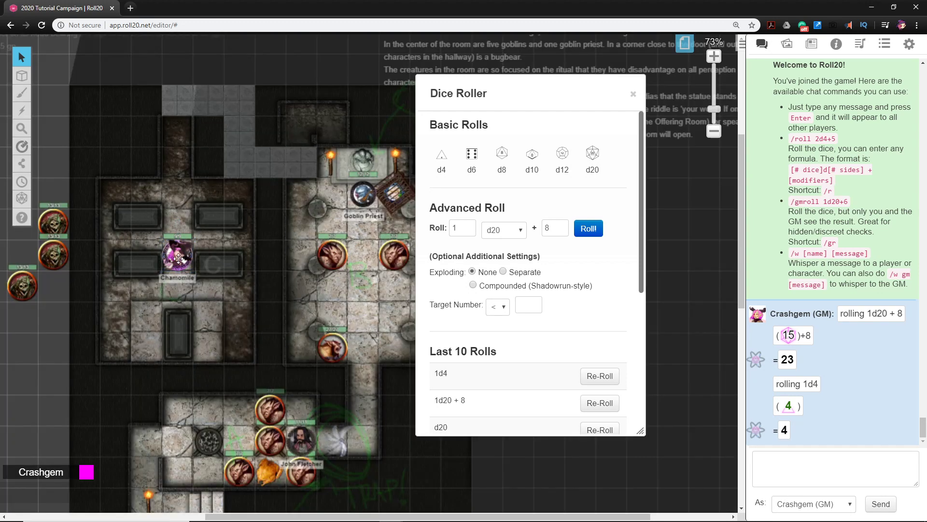
pyautogui.moveTo(178, 258); pyautogui.dragTo(363, 317)
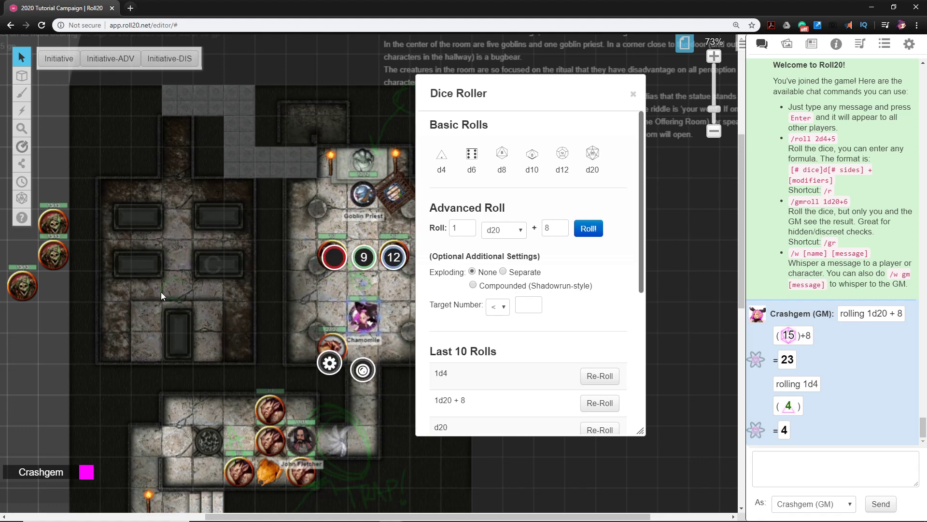
# Place the first sword image from the web results of the token search on the circled square in the sarcophagus room
pyautogui.scroll(5, 181, 245)
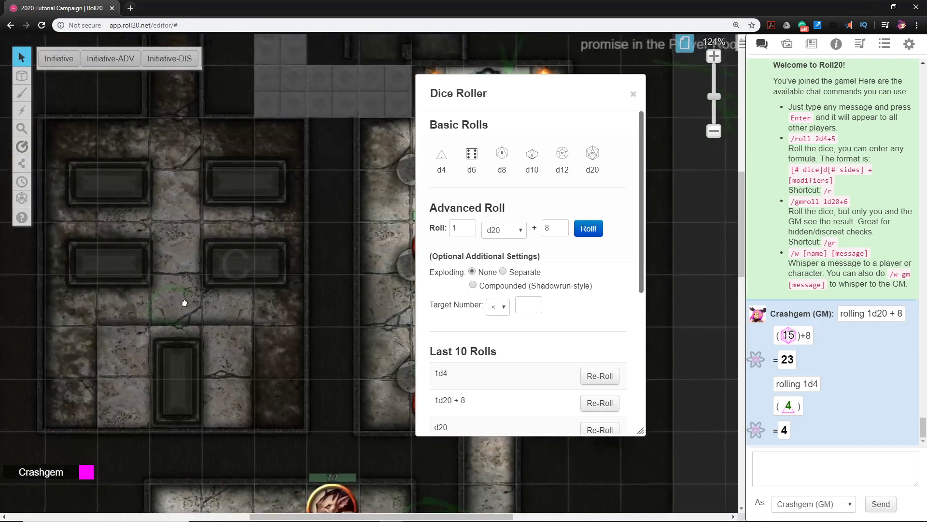
pyautogui.click(787, 44)
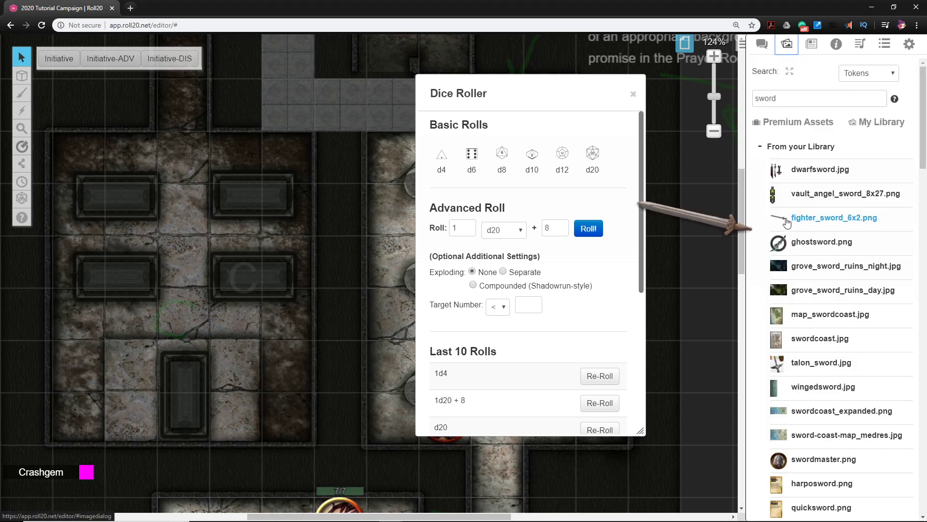
pyautogui.scroll(-10, 790, 242)
pyautogui.scroll(-10, 789, 254)
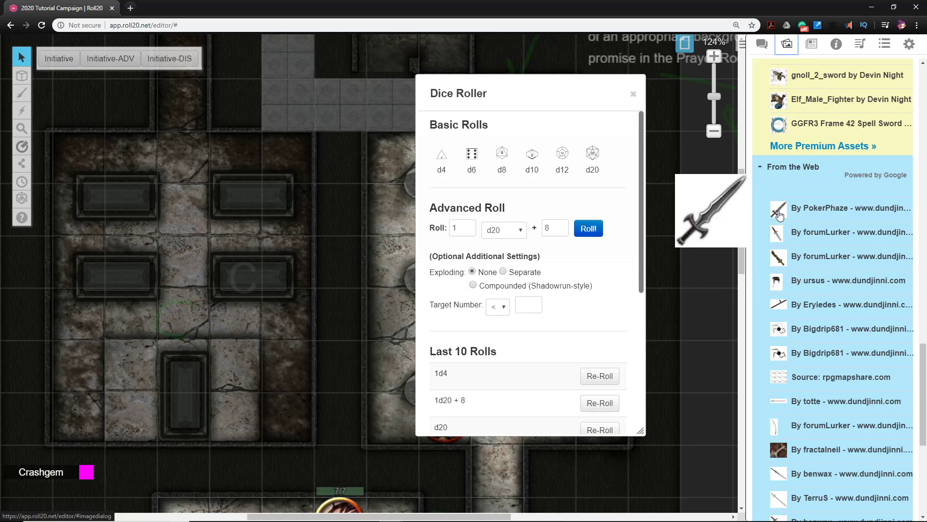
pyautogui.moveTo(781, 214); pyautogui.dragTo(192, 311)
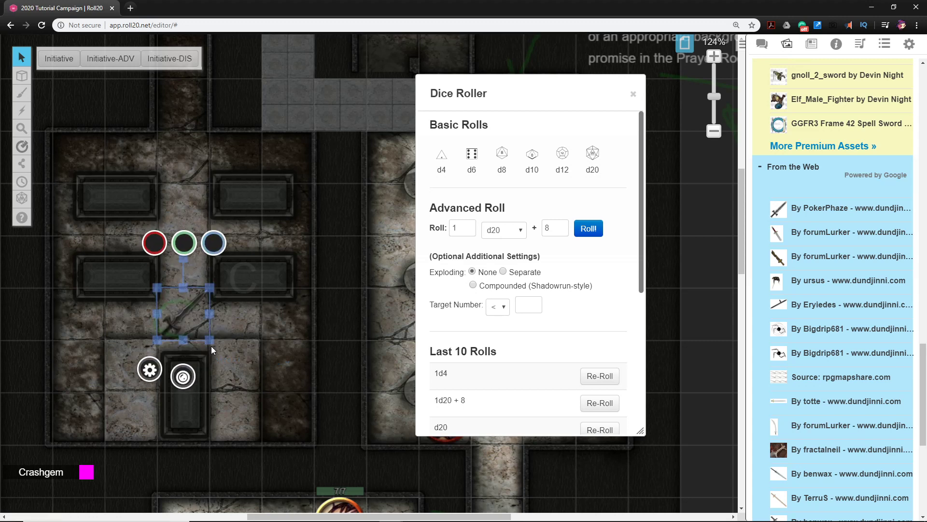
# Mark the sword as a drawing and rotate it about 45° so it stands upright in front of the central sarcophagus
pyautogui.rightClick(180, 312)
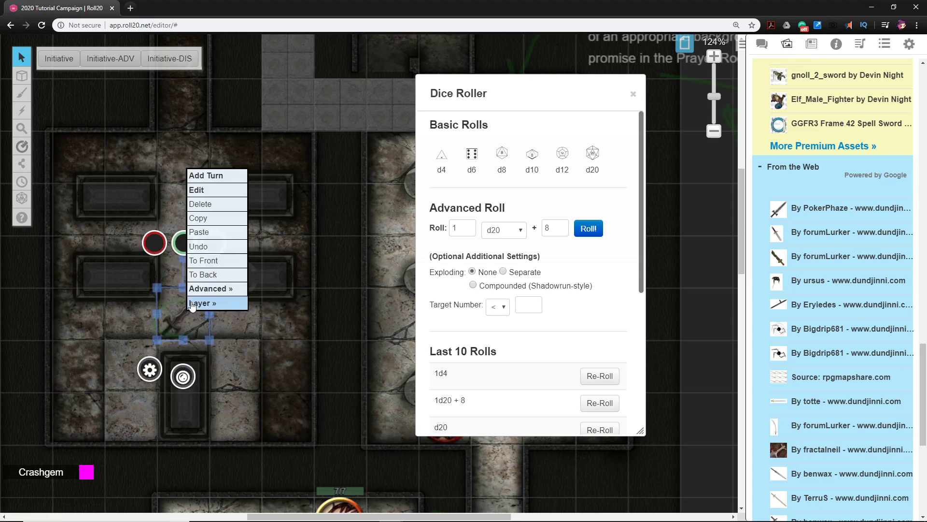
pyautogui.moveTo(218, 307)
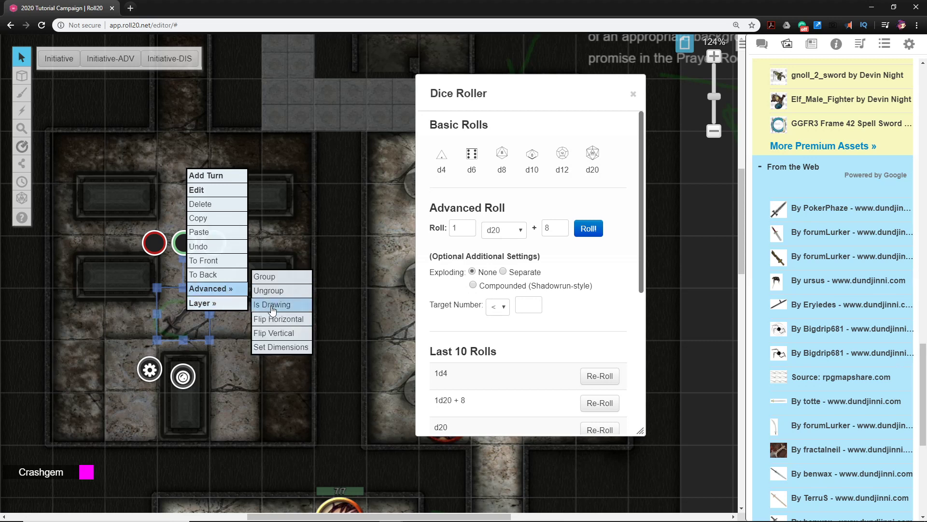
pyautogui.click(273, 312)
pyautogui.moveTo(183, 258); pyautogui.dragTo(209, 336)
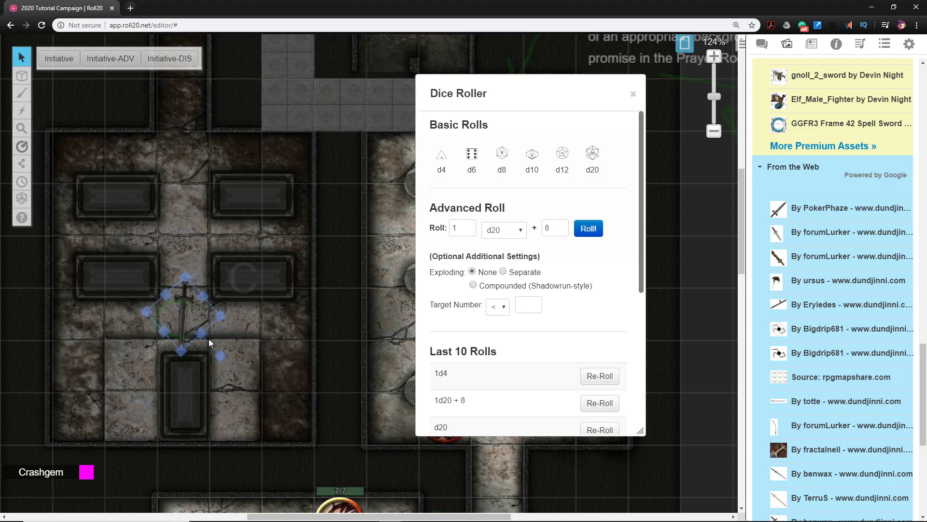
pyautogui.click(270, 339)
# Look over the sarcophagus room, the statue room with the Goblin Priest, the trapped corridor and the room notes
pyautogui.moveTo(217, 213); pyautogui.dragTo(222, 258)
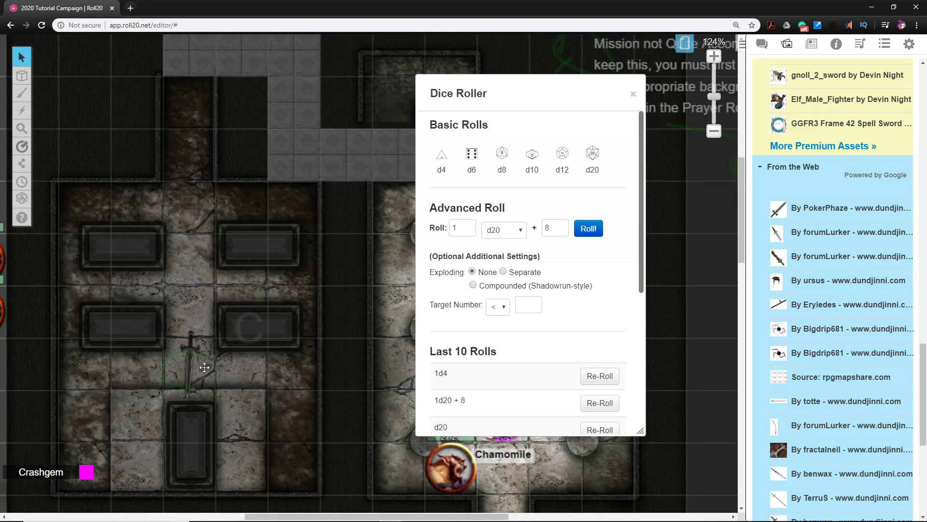
pyautogui.moveTo(181, 185); pyautogui.dragTo(130, 281)
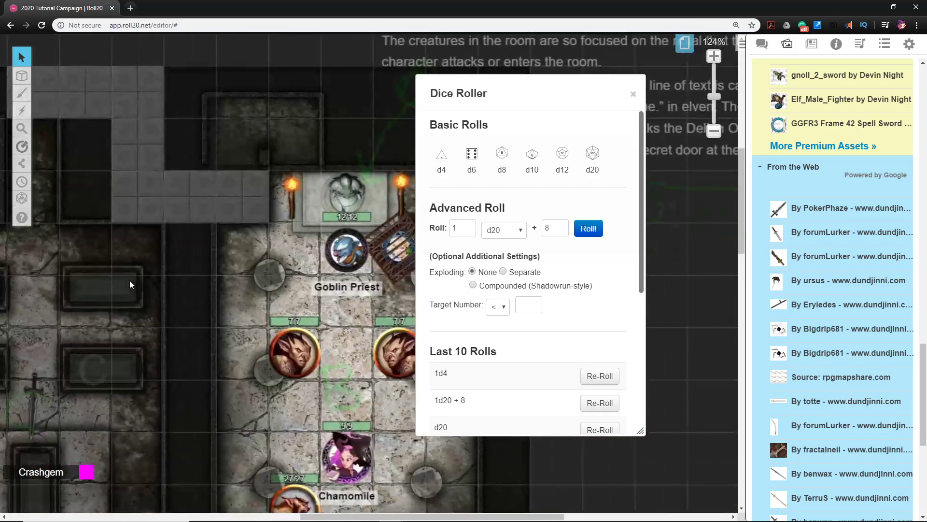
pyautogui.scroll(-3, 232, 295)
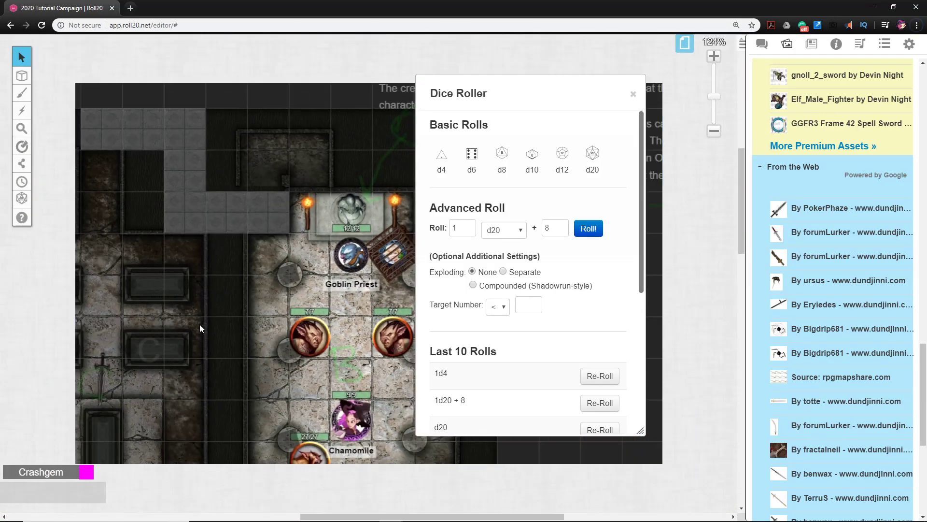
pyautogui.scroll(1, 199, 324)
pyautogui.scroll(-2, 158, 372)
pyautogui.hscroll(2, 157, 373)
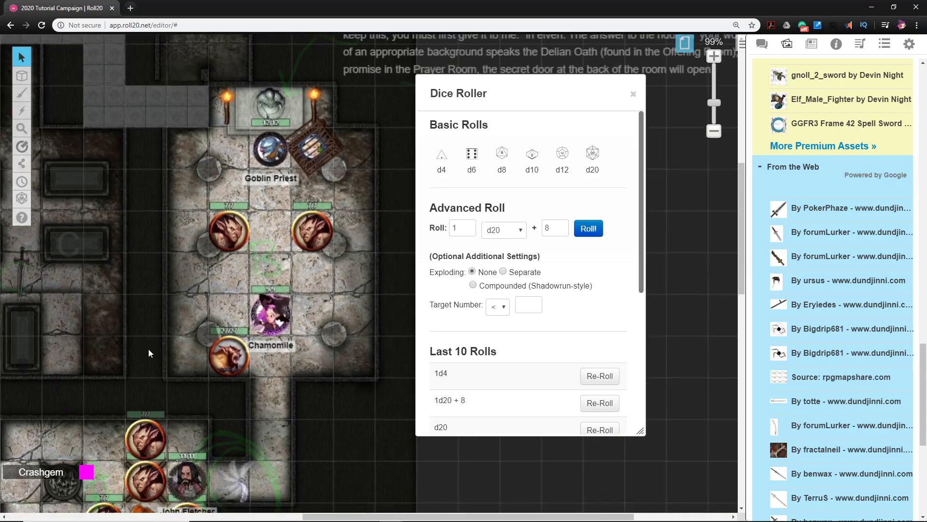
pyautogui.hscroll(1, 182, 379)
pyautogui.scroll(-2, 171, 354)
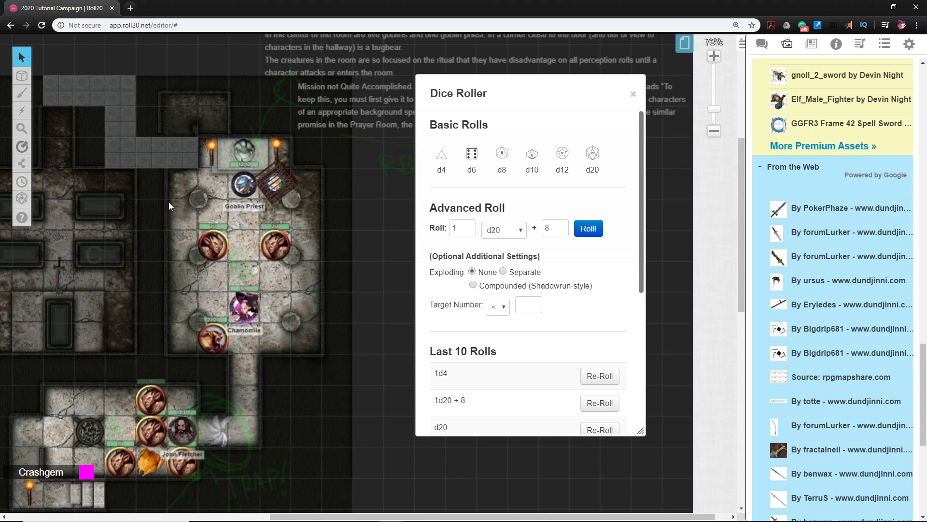
pyautogui.scroll(4, 167, 305)
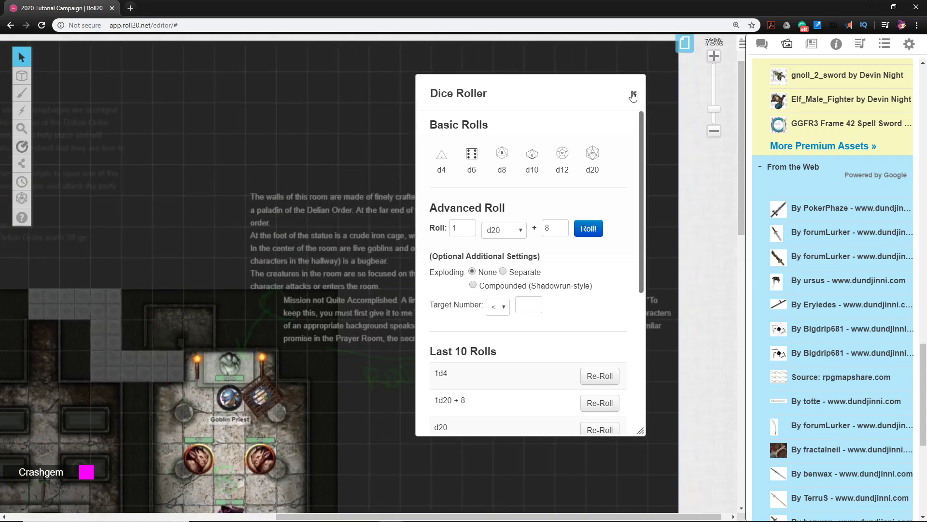
# Close the Dice Roller and remove the scythe blade token from the trap square in the corridor just beyond the entrance room
pyautogui.click(633, 94)
pyautogui.scroll(-7, 372, 265)
pyautogui.hscroll(-5, 372, 265)
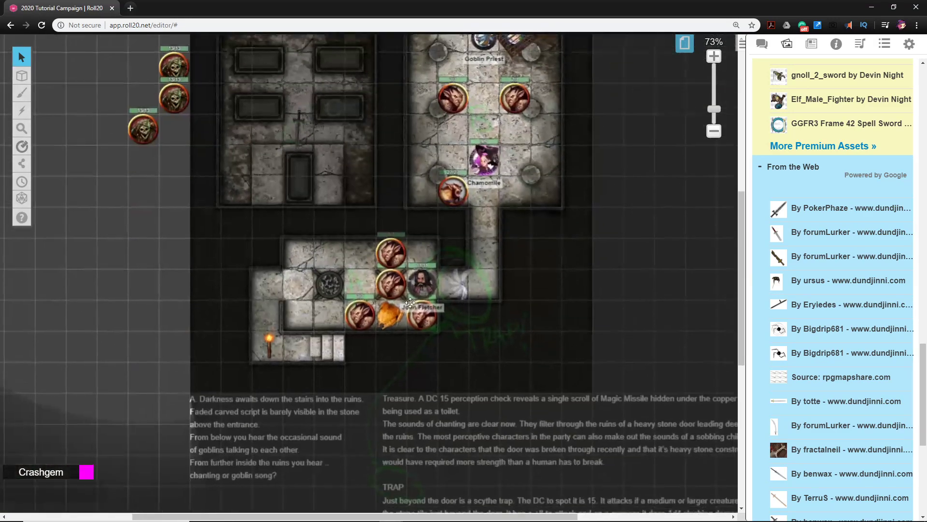
pyautogui.moveTo(466, 385)
pyautogui.mouseDown()
pyautogui.moveTo(400, 343)
pyautogui.moveTo(398, 361)
pyautogui.moveTo(463, 364)
pyautogui.moveTo(456, 382)
pyautogui.mouseUp()
pyautogui.click(436, 279)
pyautogui.rightClick(438, 278)
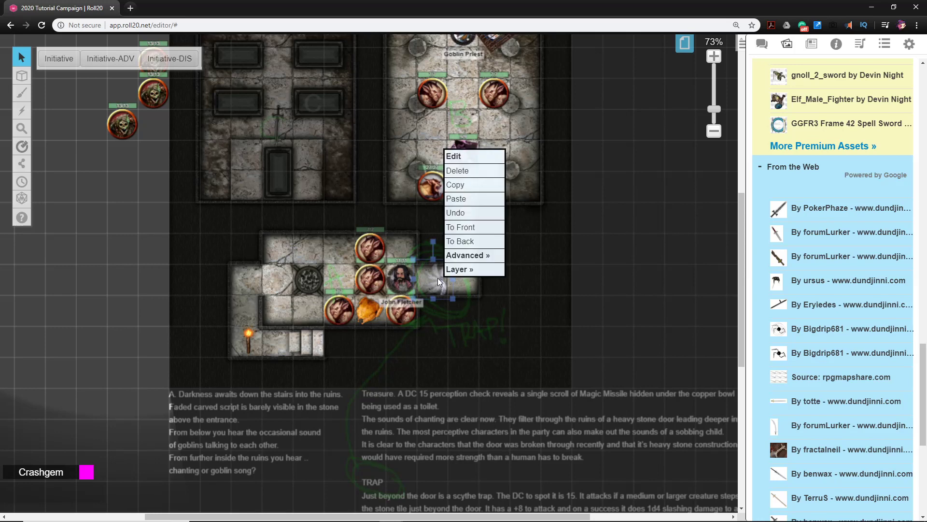
pyautogui.click(516, 285)
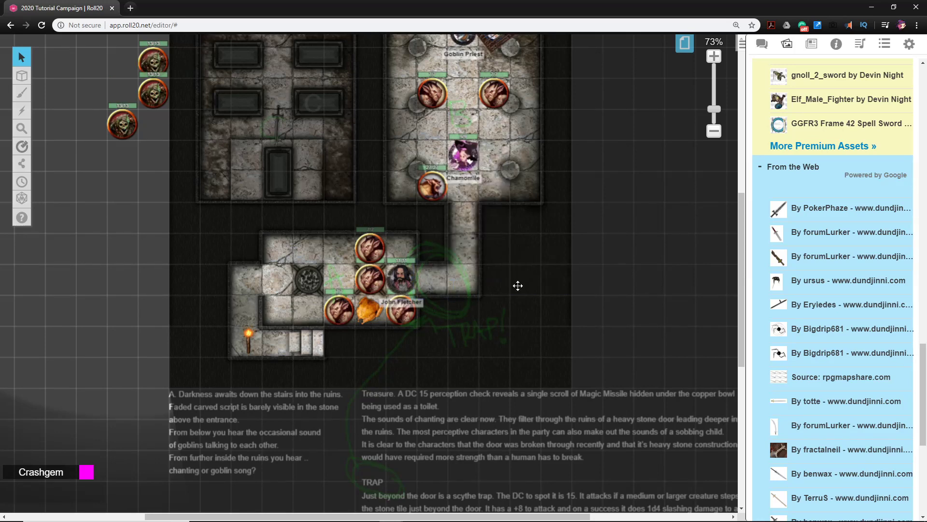
pyautogui.moveTo(545, 251); pyautogui.dragTo(534, 342)
pyautogui.moveTo(569, 263); pyautogui.dragTo(528, 366)
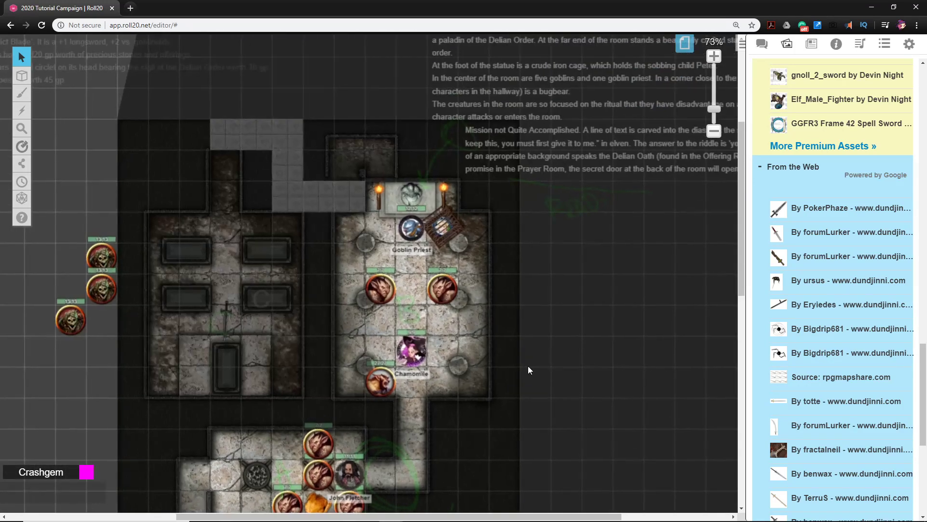